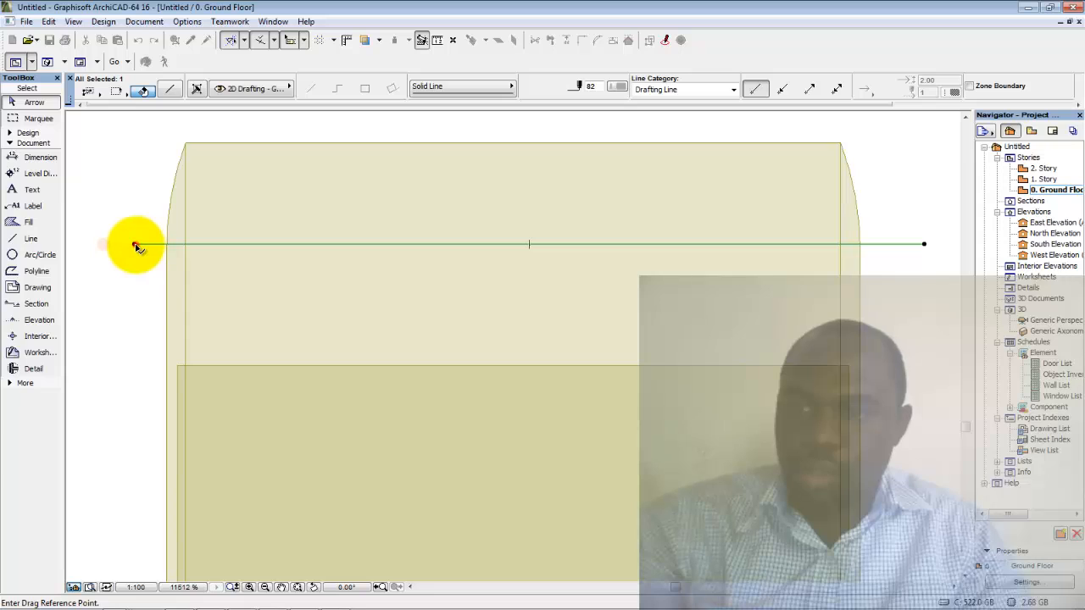
Drag a copy of the horizontal guide line straight down by a distance of 50.
click(134, 245)
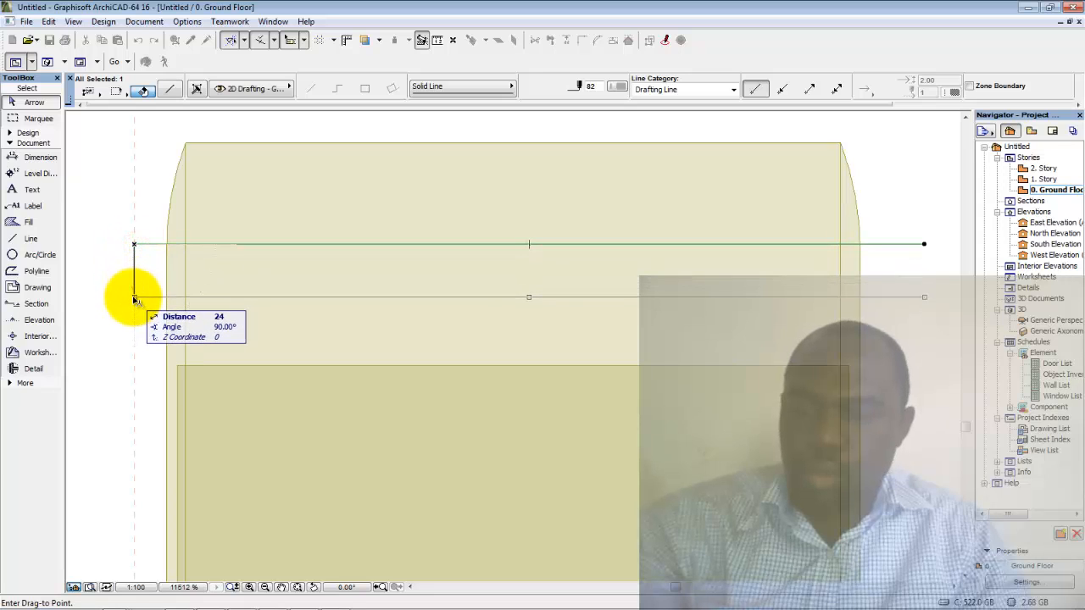
key(Escape)
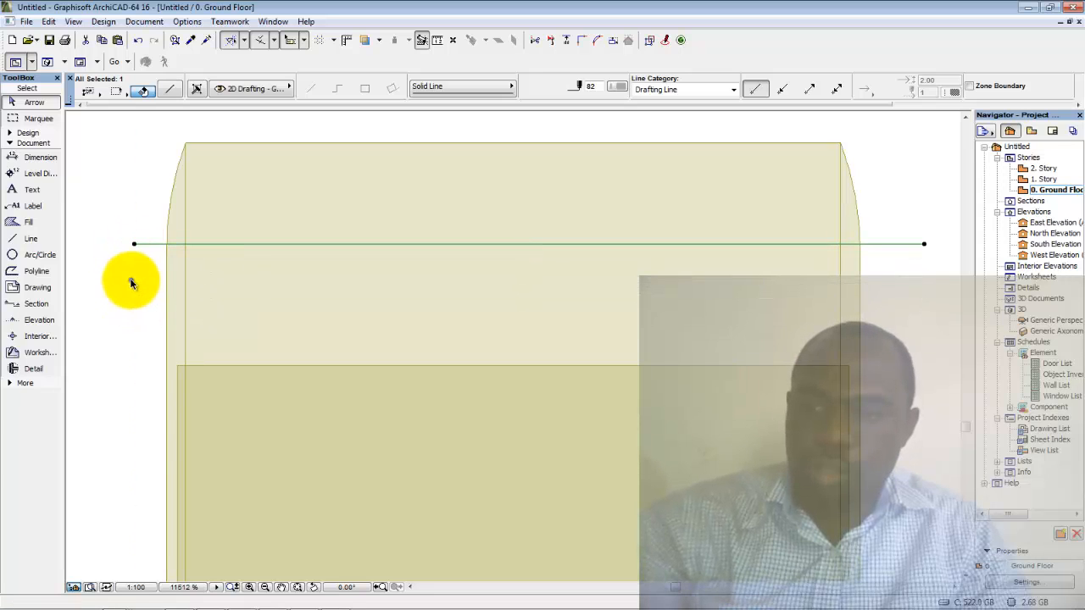
right_click(129, 278)
mouse_move(204, 396)
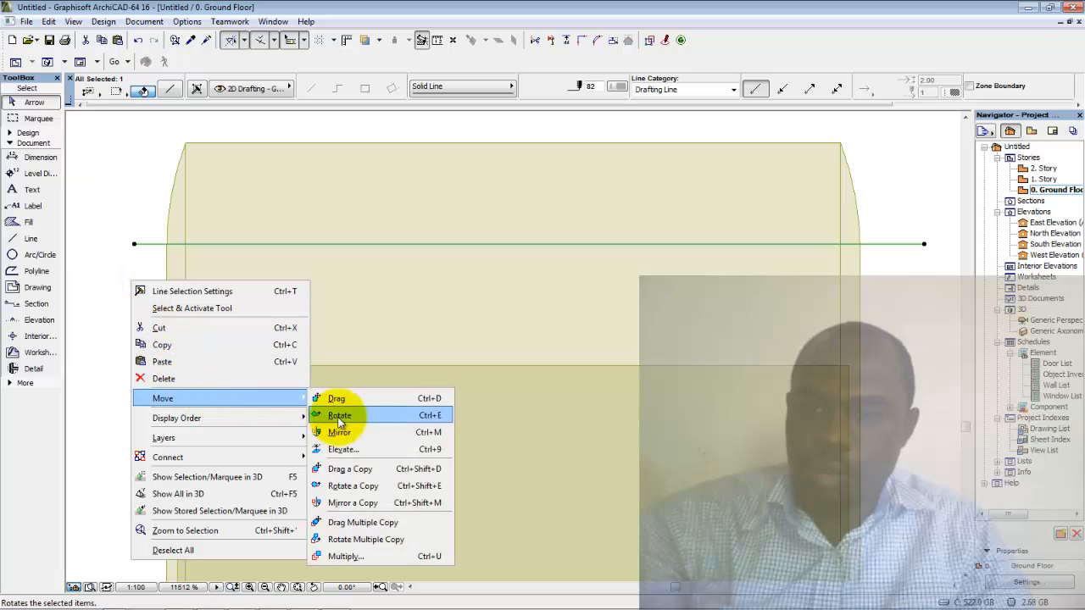
click(356, 470)
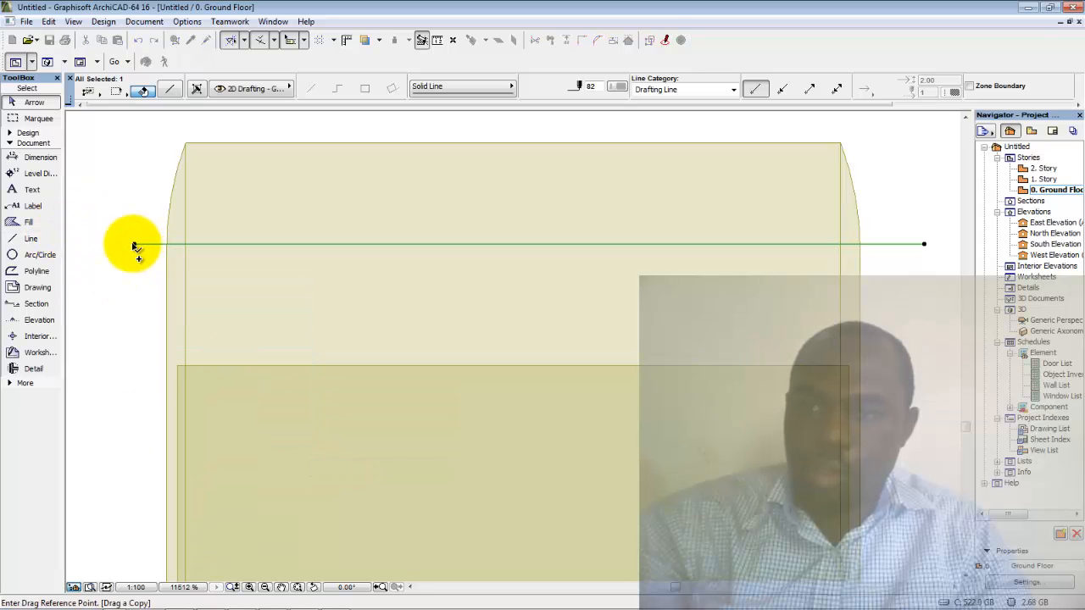
click(134, 246)
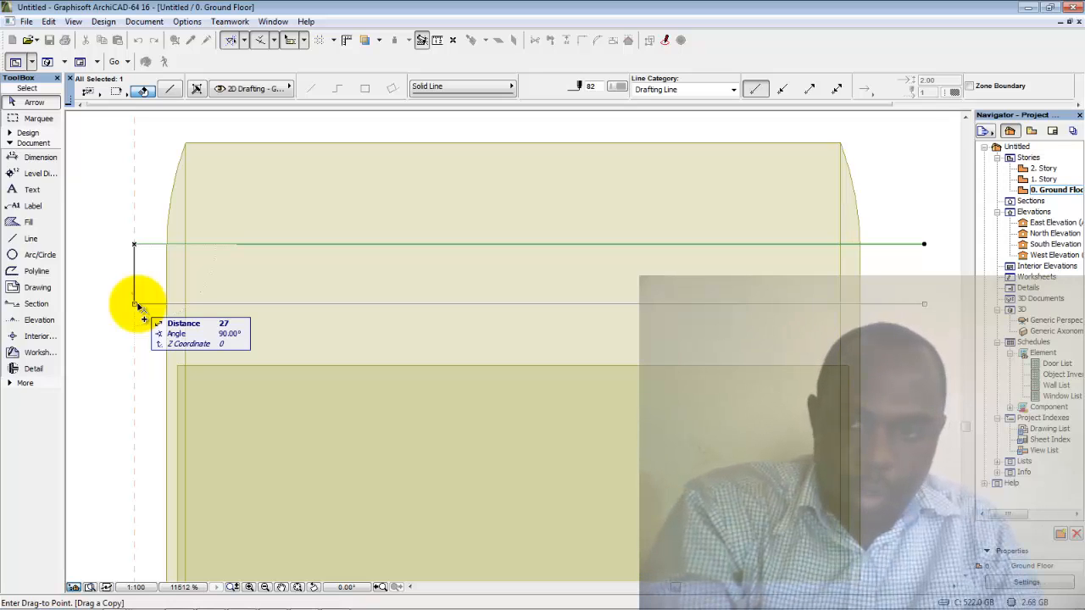
text(50)
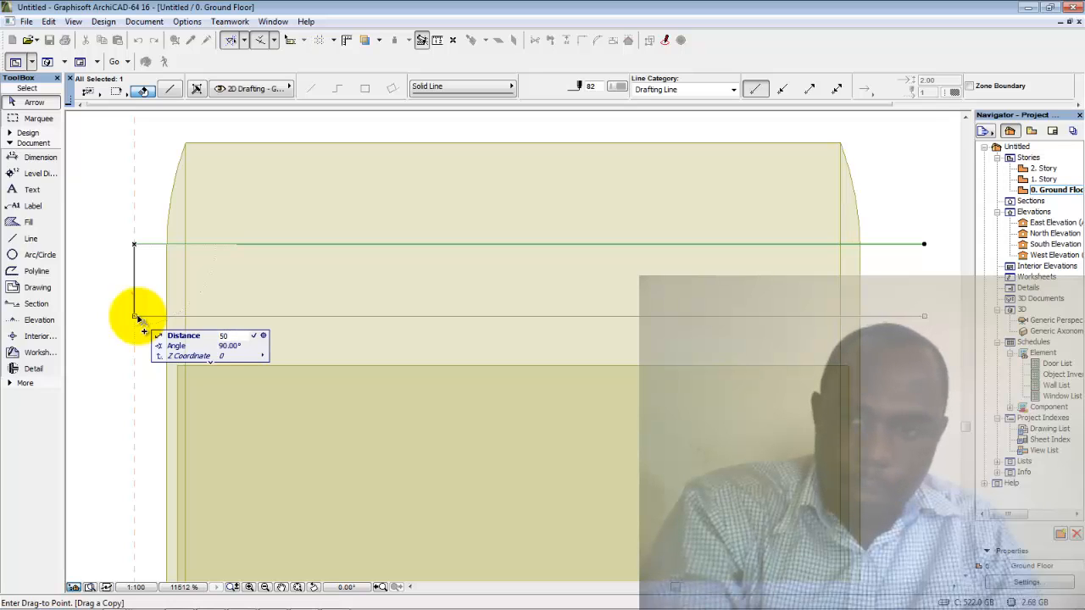
key(Return)
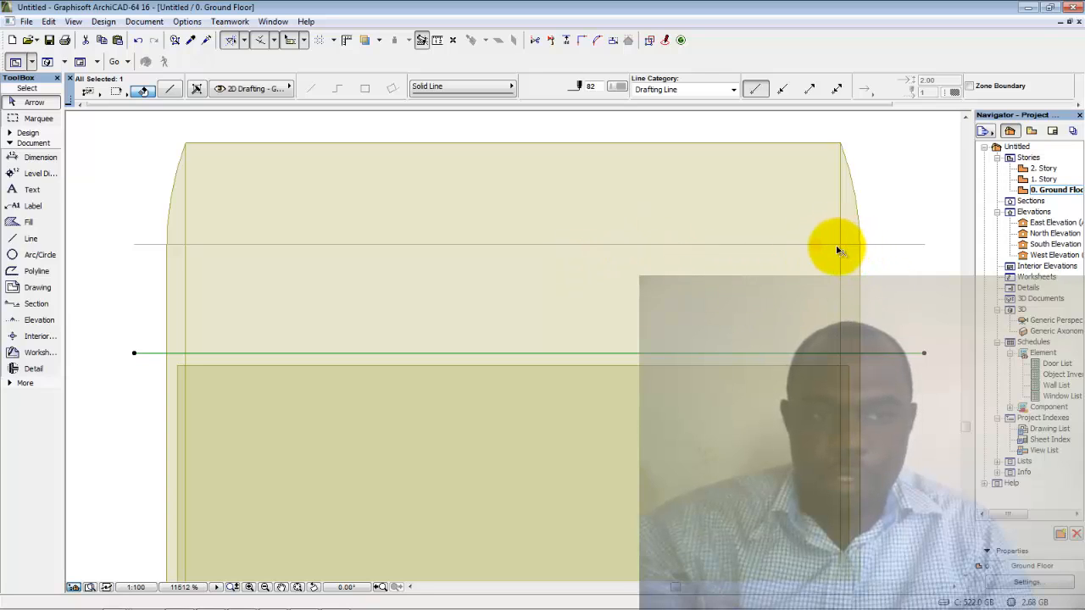
click(254, 327)
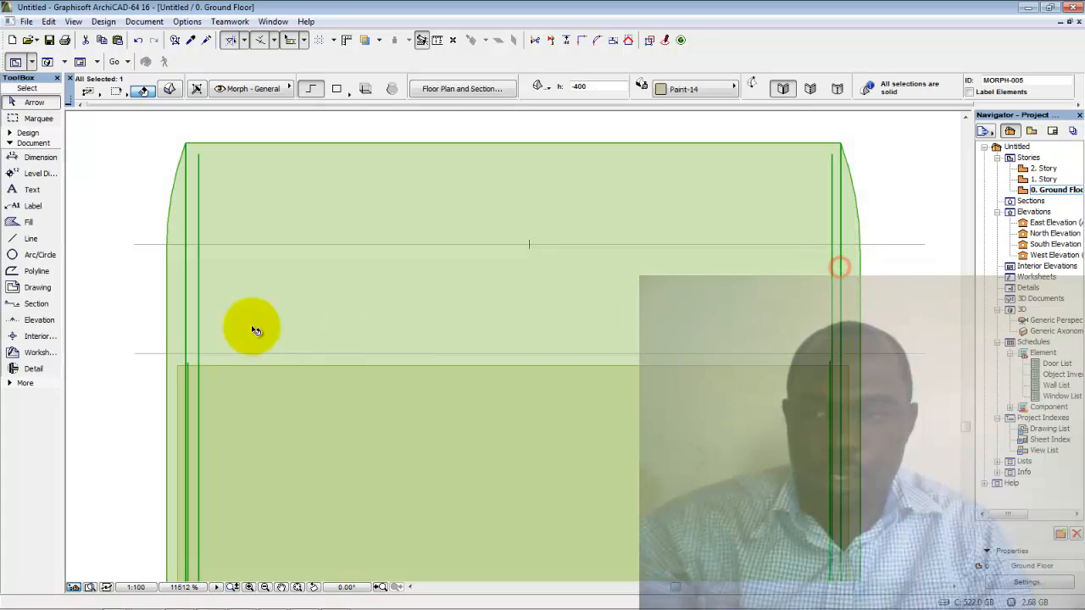
click(108, 279)
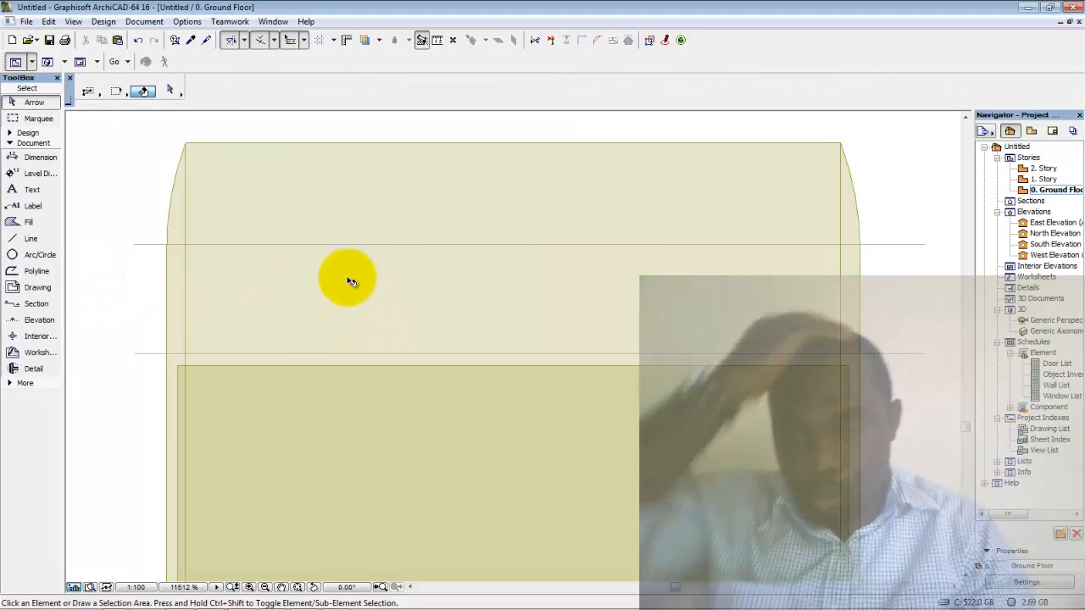
Move the upper horizontal line sideways so its left end sits on the panel's left vertical edge.
click(136, 245)
click(134, 245)
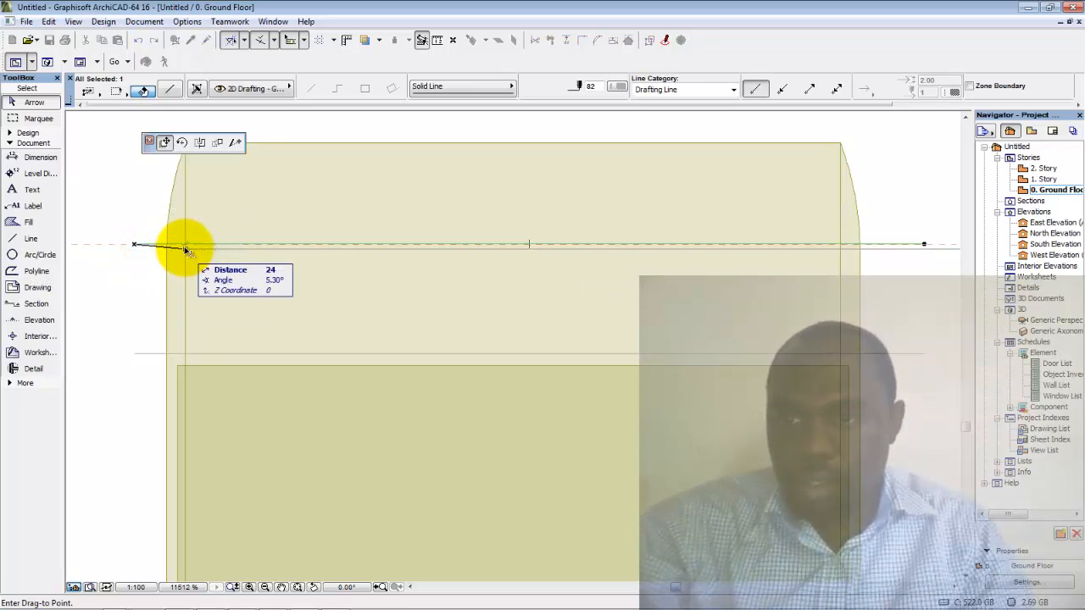
click(186, 246)
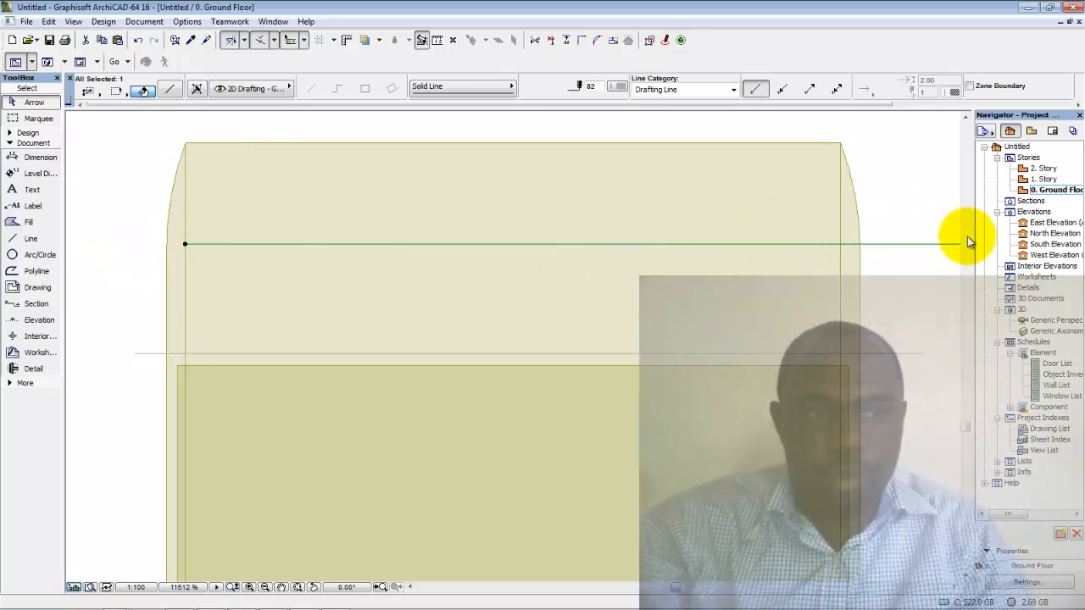
Stretch the right end of the upper horizontal line back to the panel's right vertical edge.
middle_drag(943, 259, 819, 253)
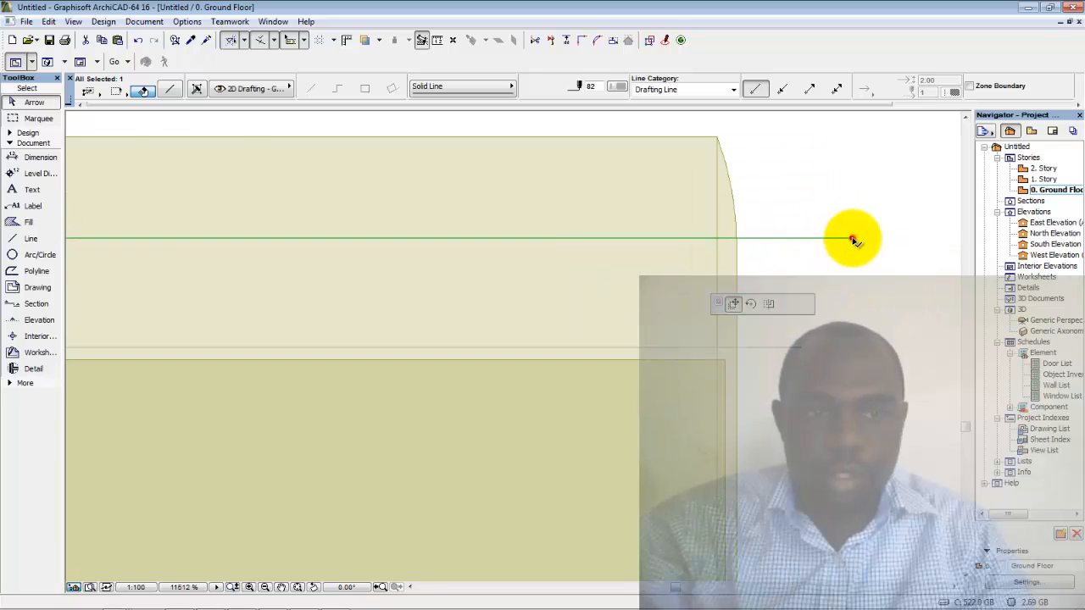
click(852, 239)
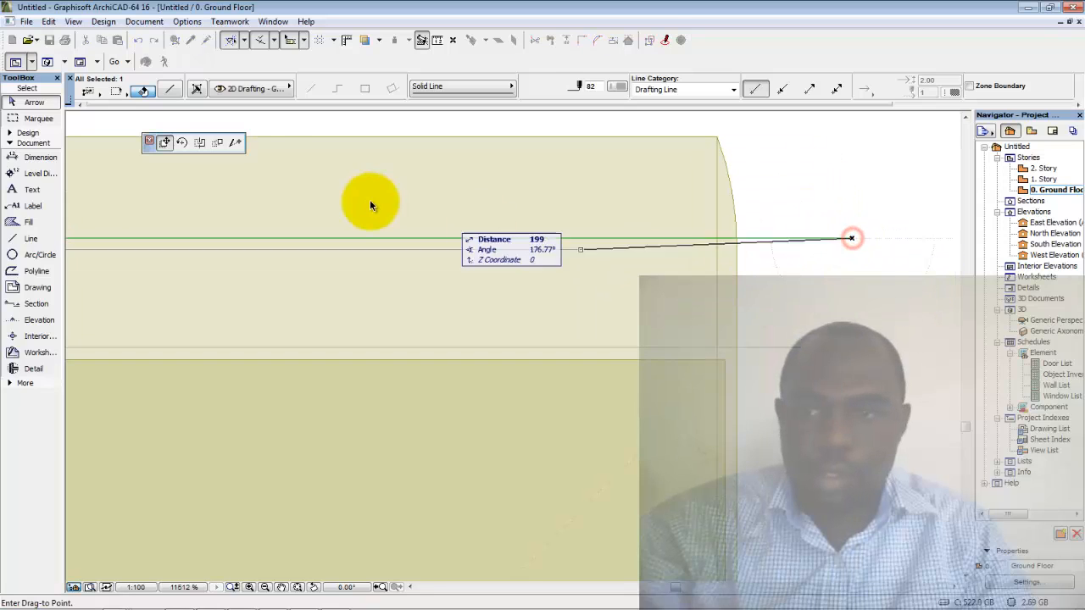
click(236, 144)
click(716, 239)
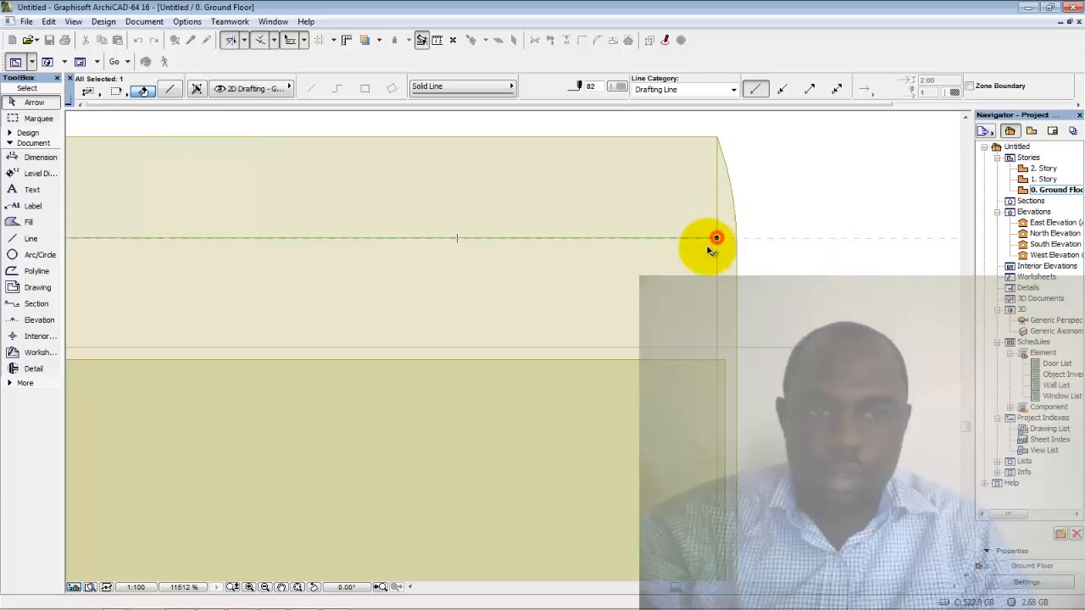
scroll(712, 250, down, 2)
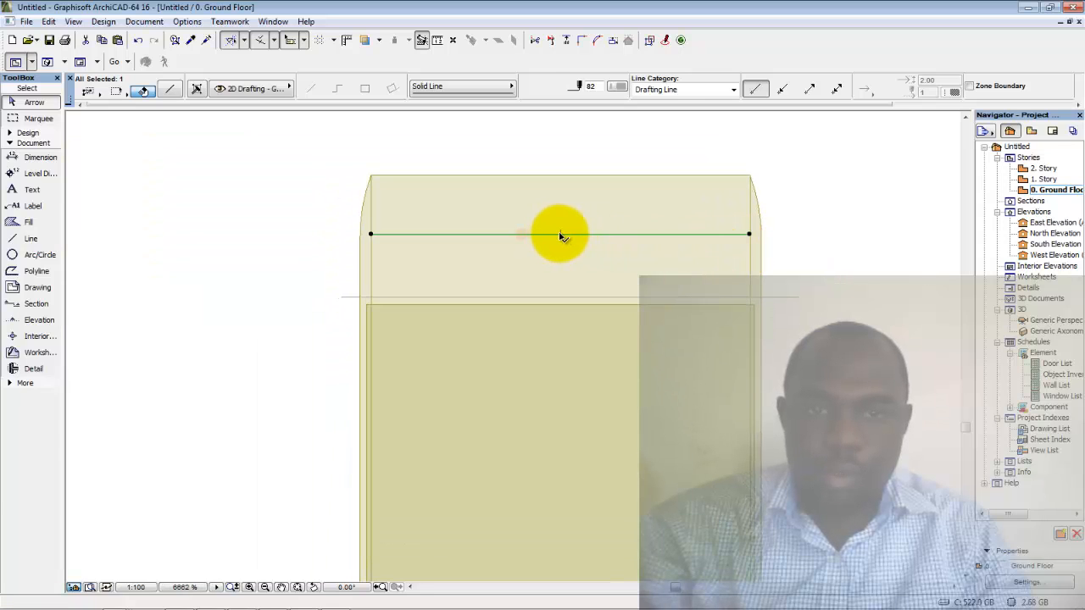
click(514, 161)
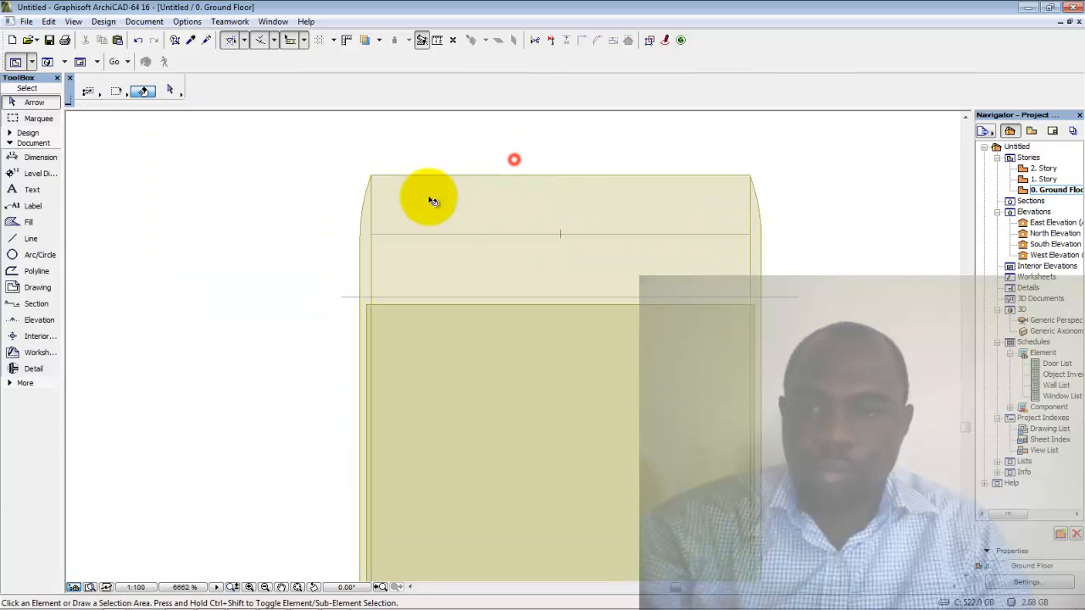
Draw a vertical line from the midpoint of the upper horizontal line up past the panel's upper edge.
click(10, 243)
click(561, 230)
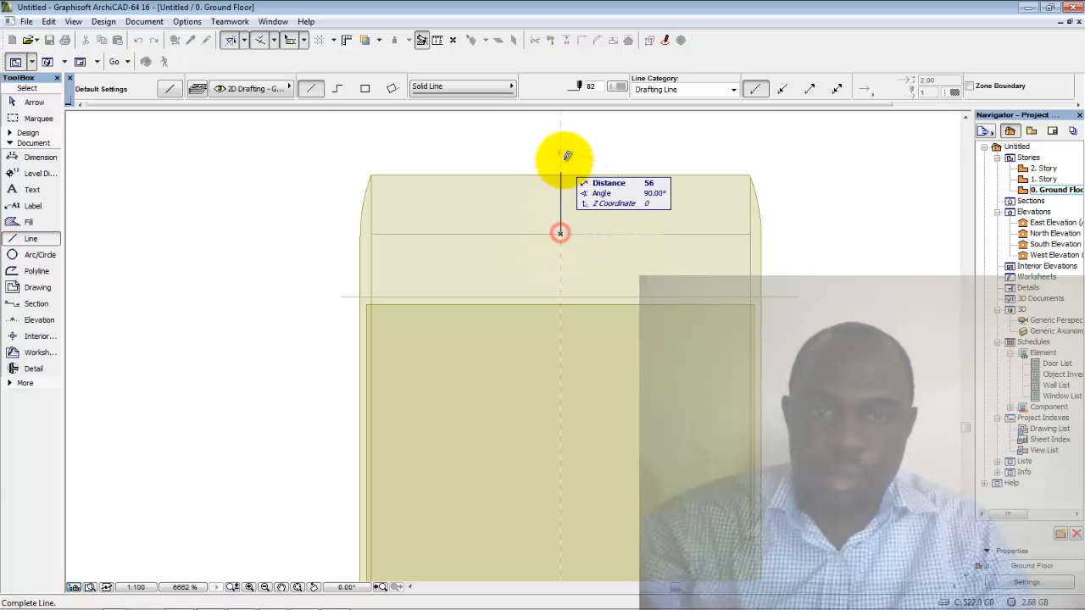
click(560, 145)
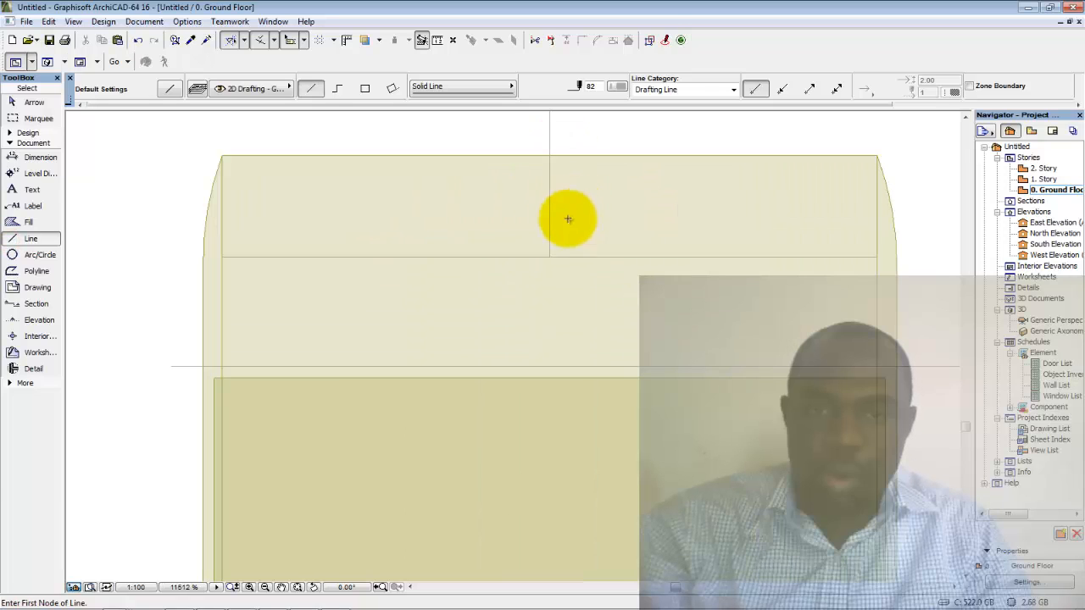
Move the vertical center line straight down so its lower end rests on the lower horizontal line.
scroll(564, 203, up, 3)
key(shift)
click(551, 144)
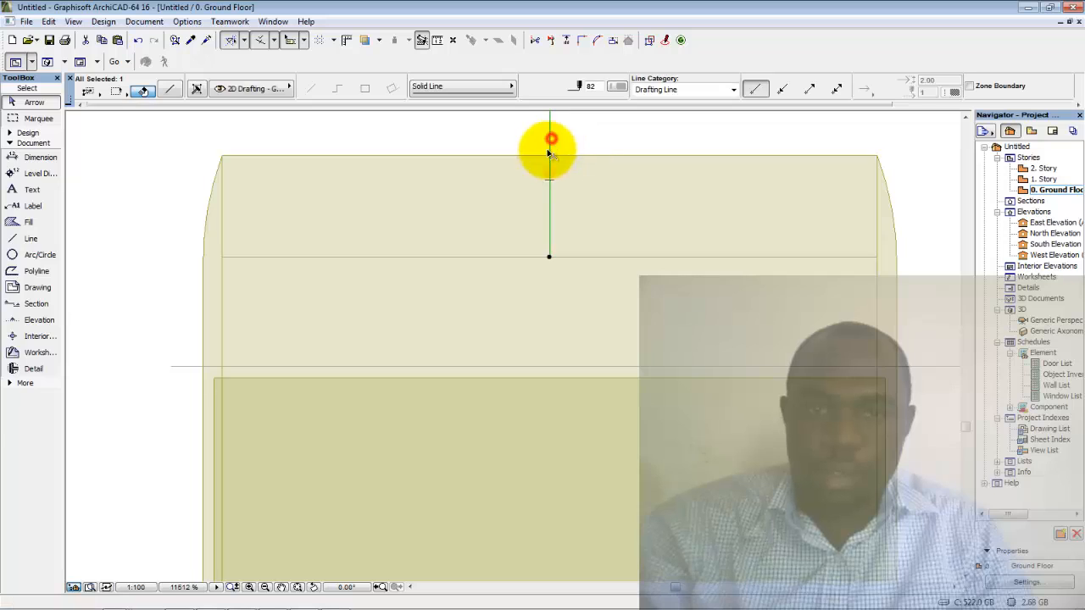
key(ctrl+d)
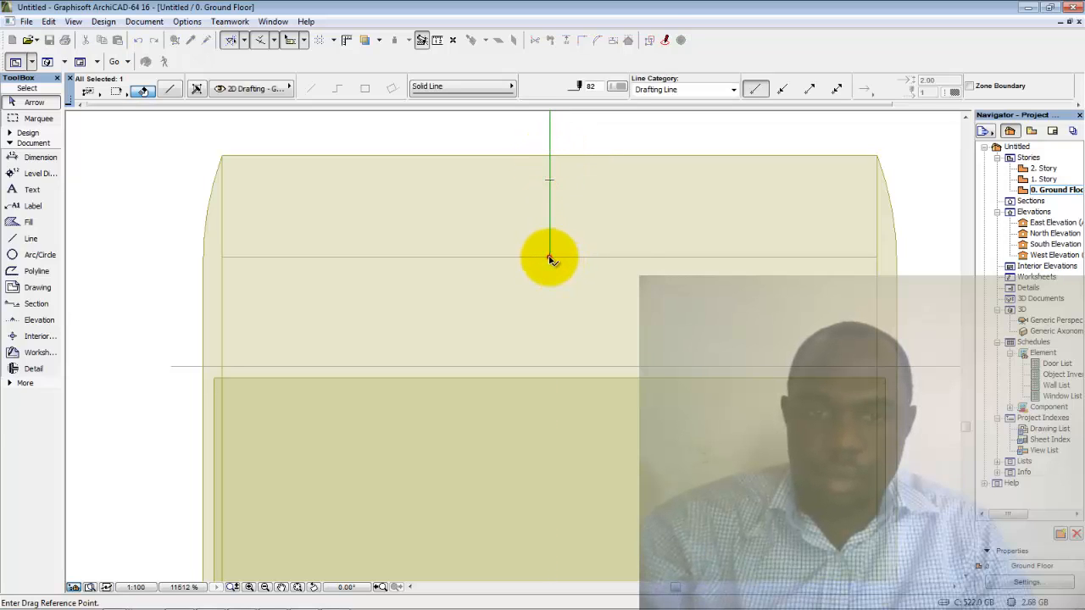
click(549, 258)
click(550, 366)
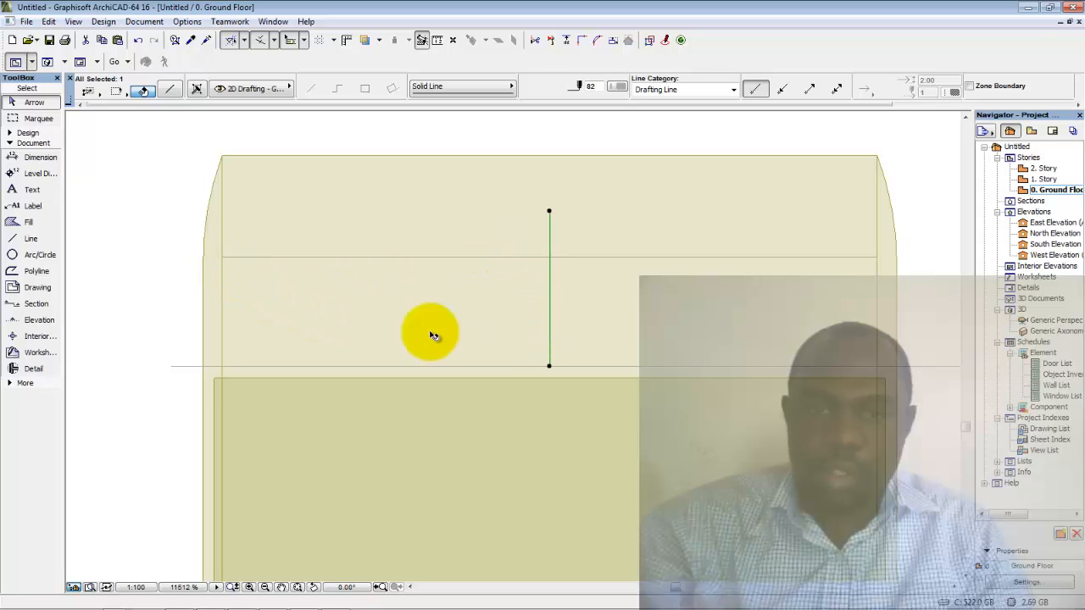
click(164, 231)
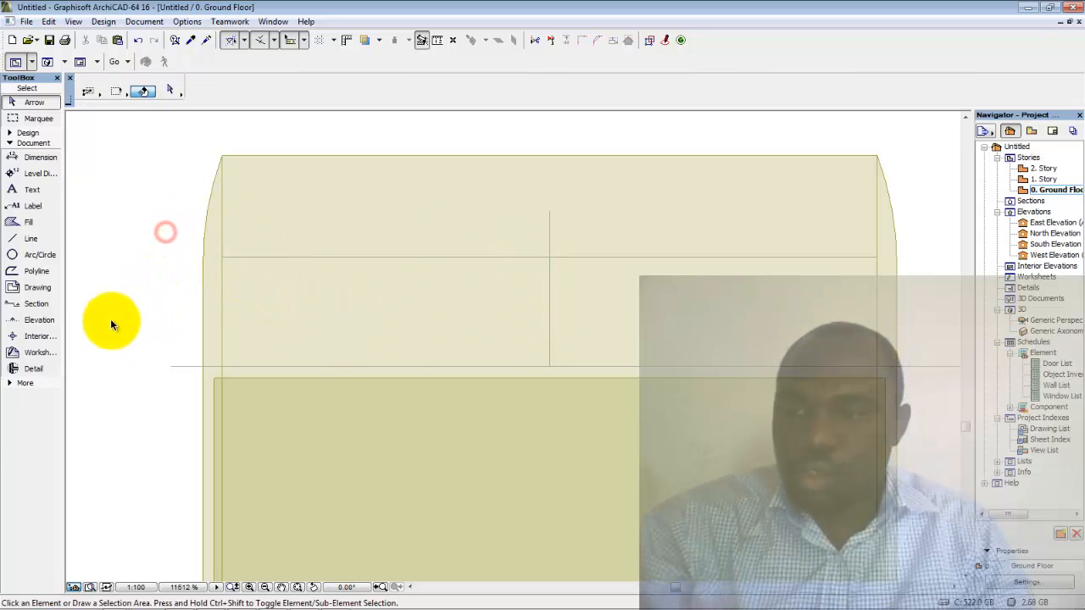
Draw a four-sided morph as a narrow slanted strip between the panel's left edge and upper line, about 5 wide along the edge.
click(28, 133)
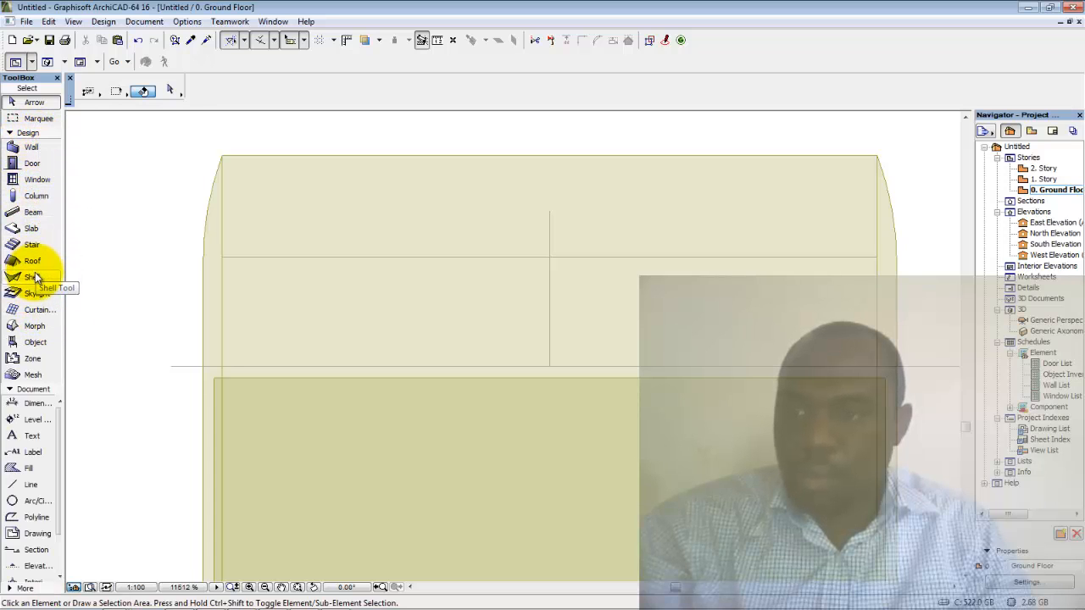
click(34, 326)
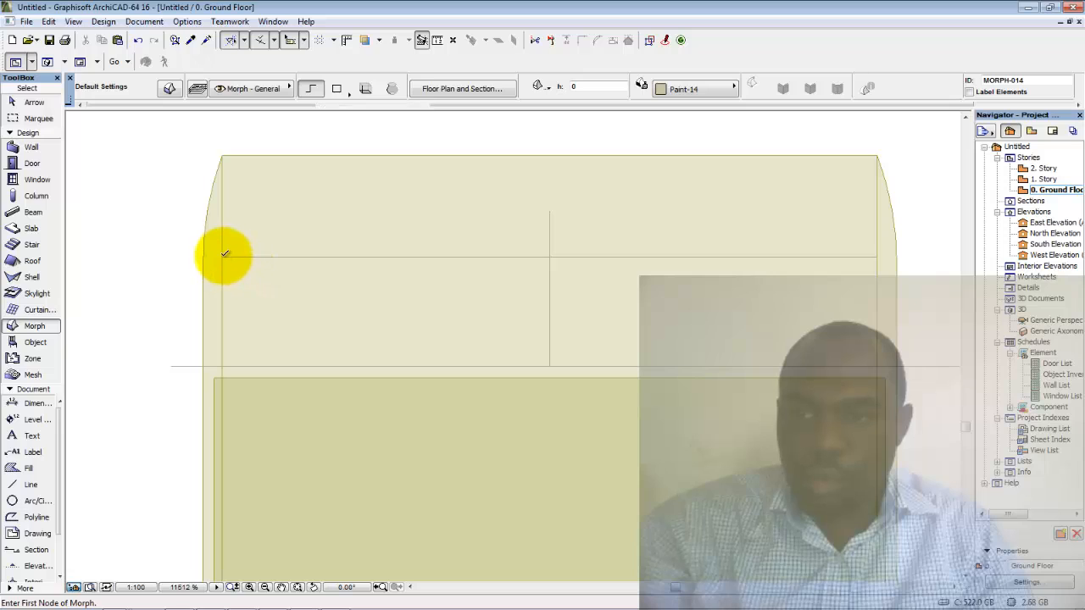
scroll(228, 274, up, 1)
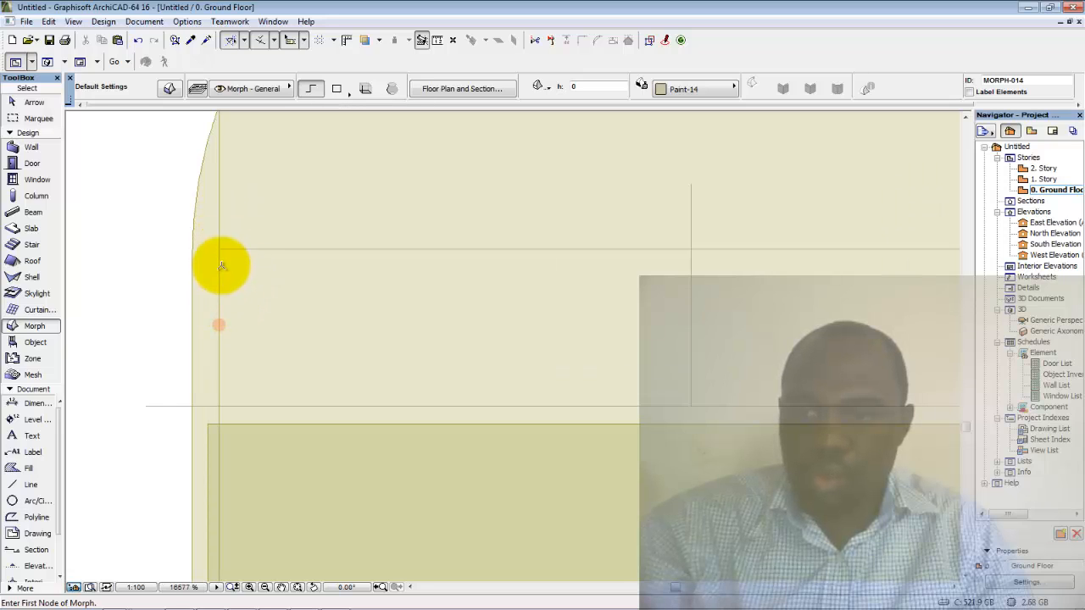
click(252, 247)
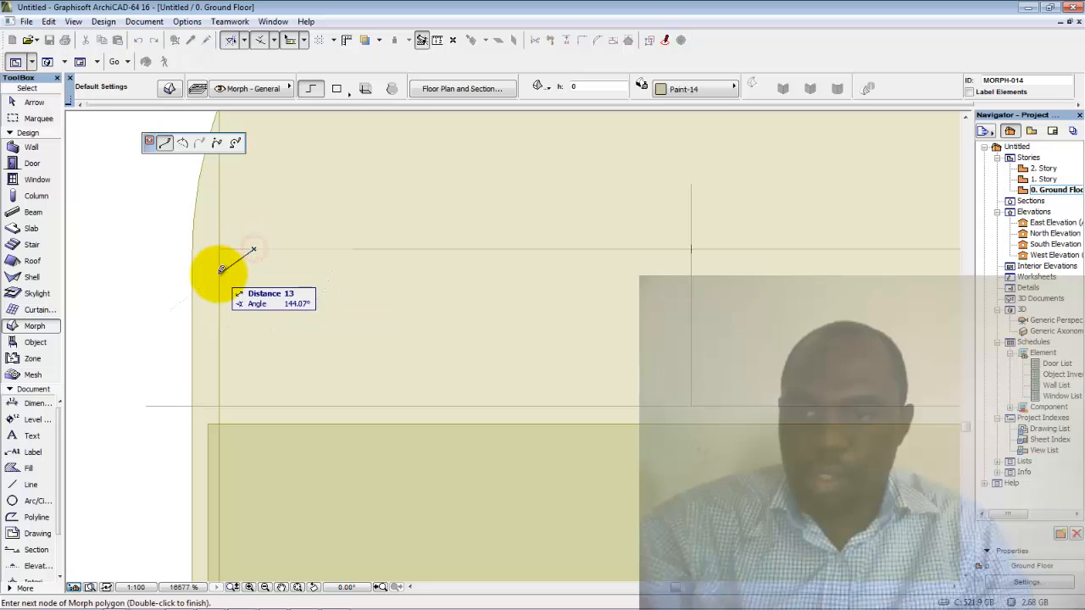
click(220, 272)
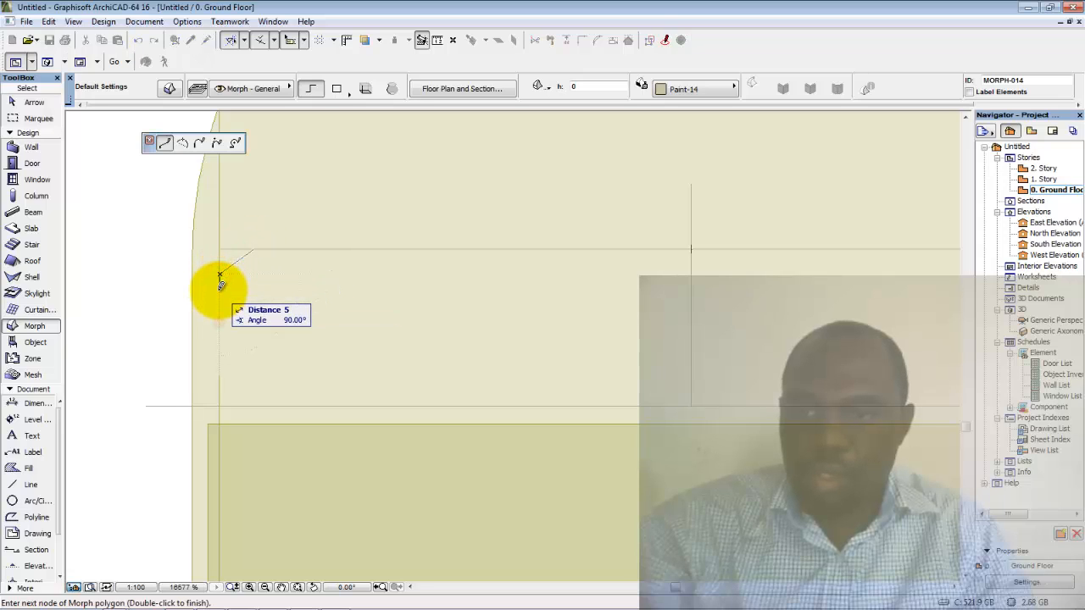
click(219, 290)
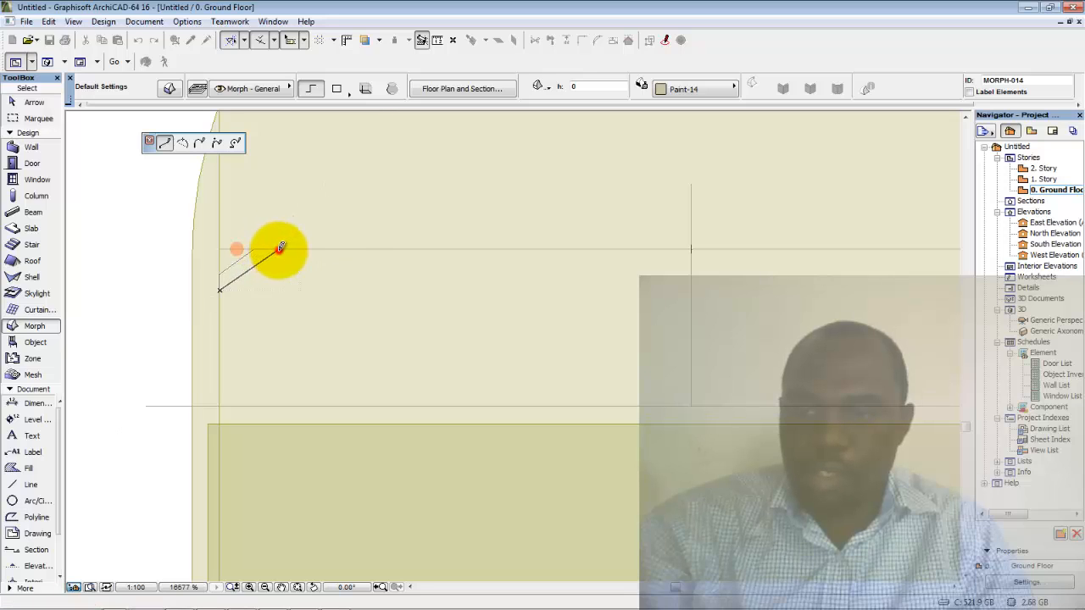
click(254, 248)
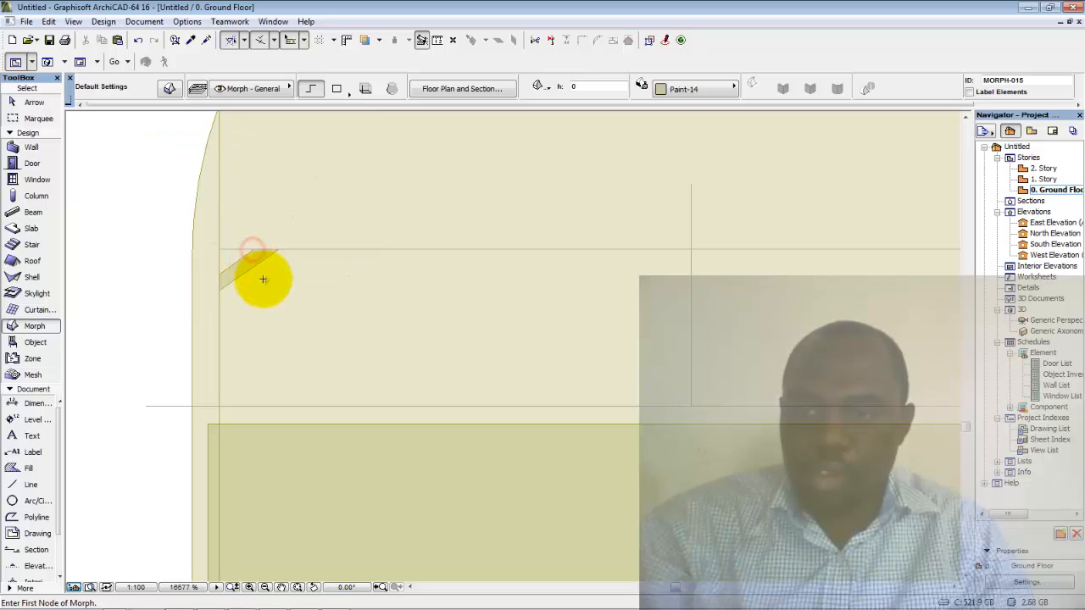
Draw a morph below the slanted strip with a parallel sloped upper edge, a vertical slot about 20 deep and a 45° cut right corner.
click(219, 307)
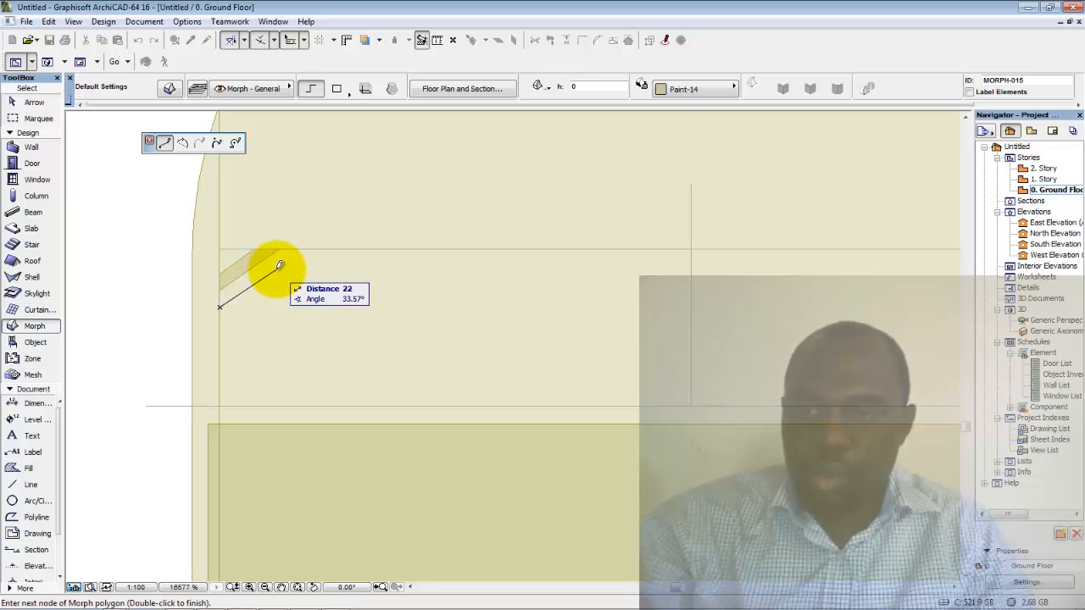
click(278, 268)
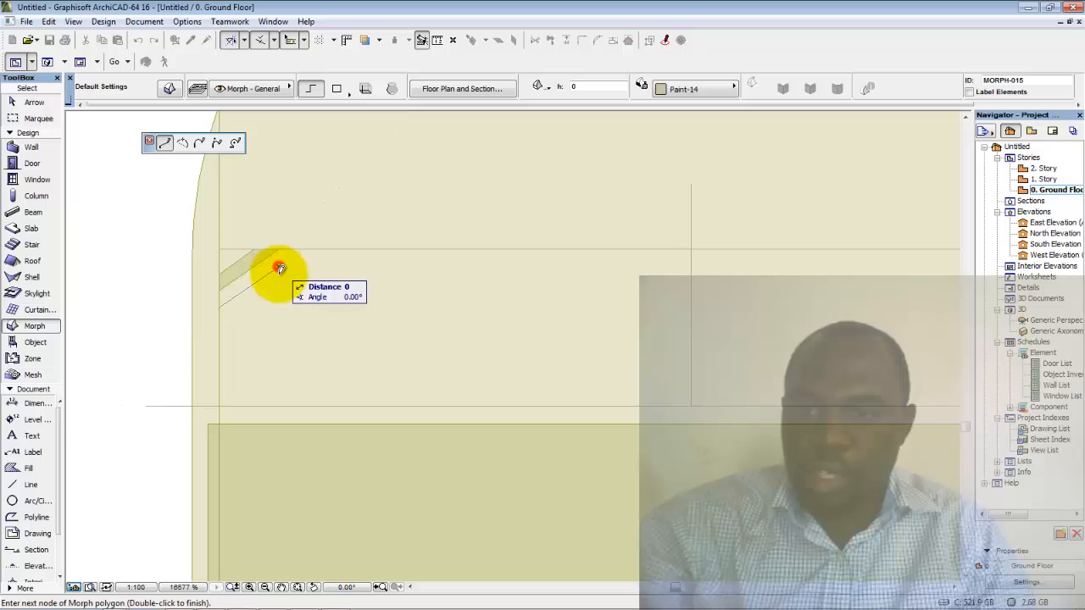
click(292, 329)
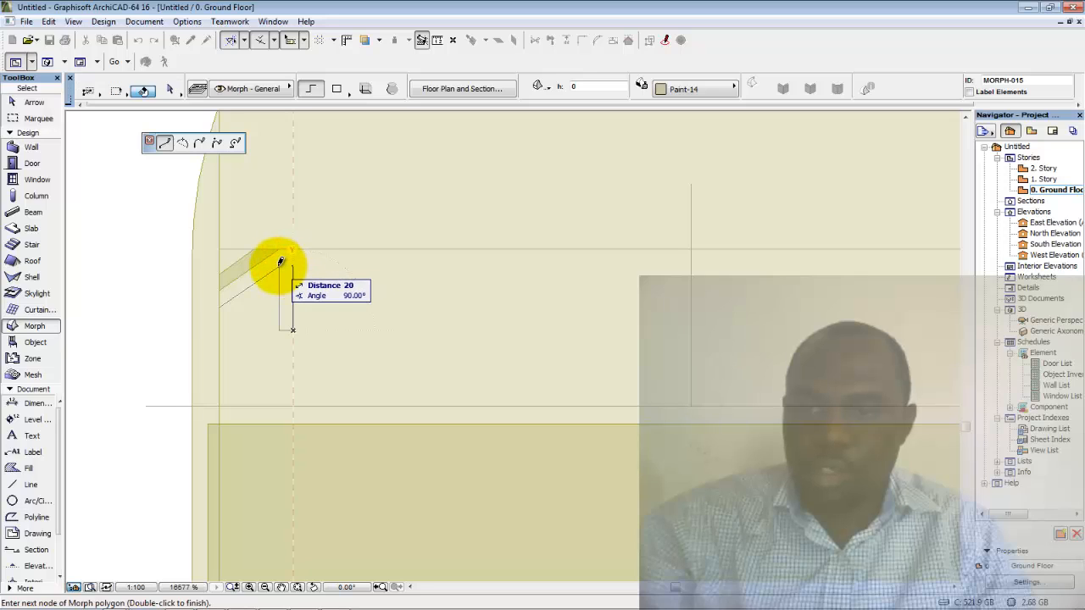
click(292, 267)
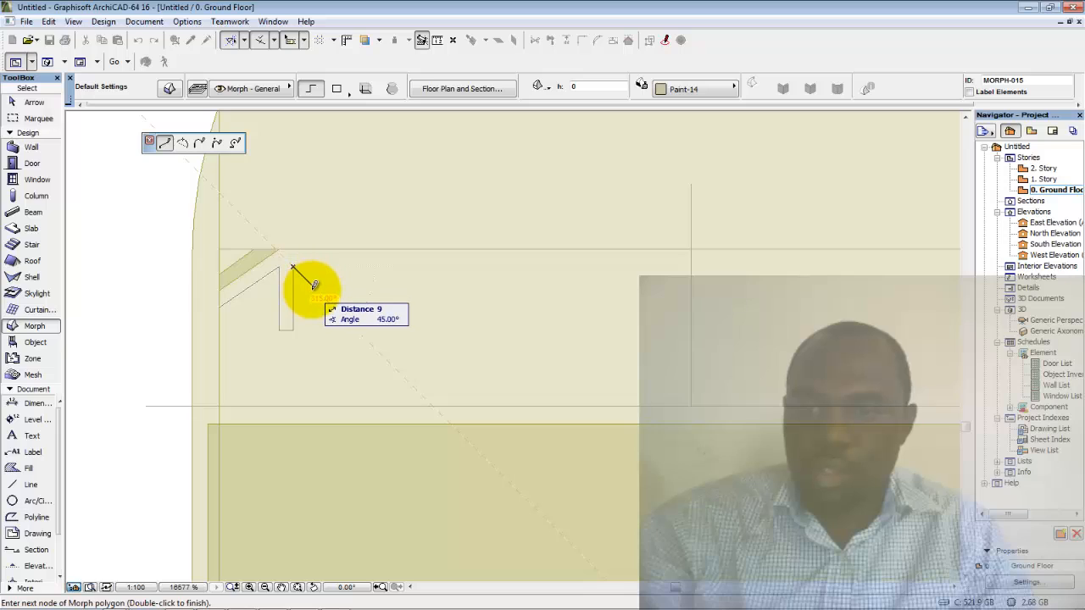
click(314, 288)
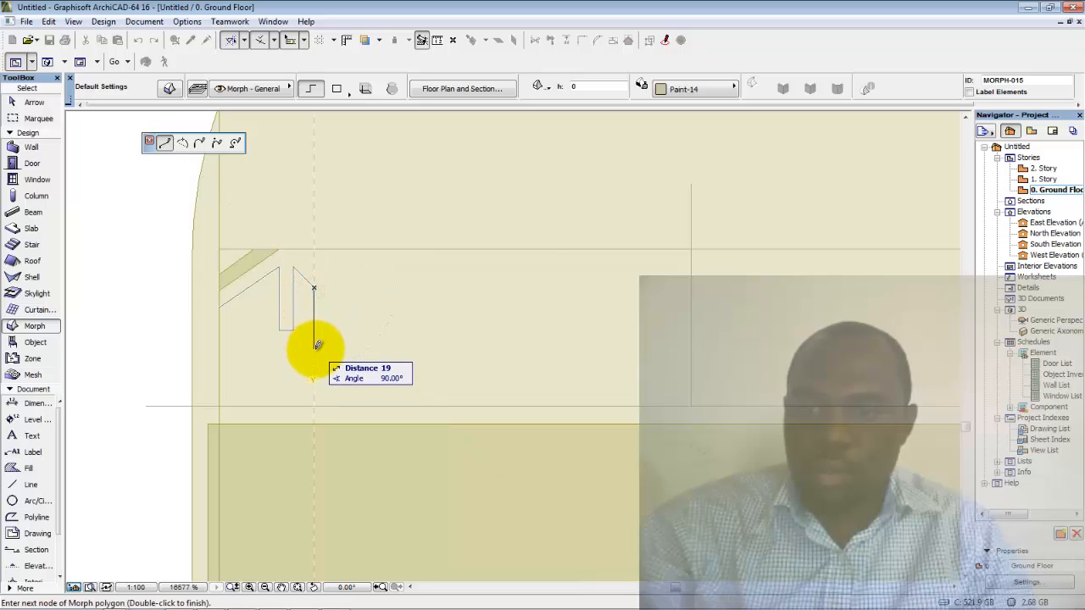
double_click(315, 348)
click(315, 349)
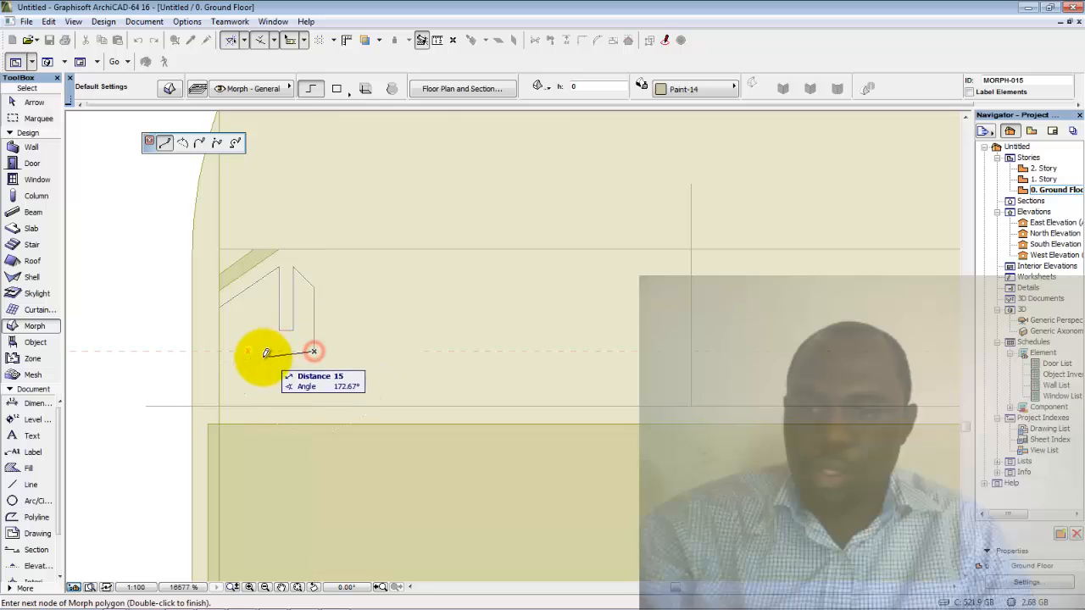
click(222, 350)
double_click(220, 307)
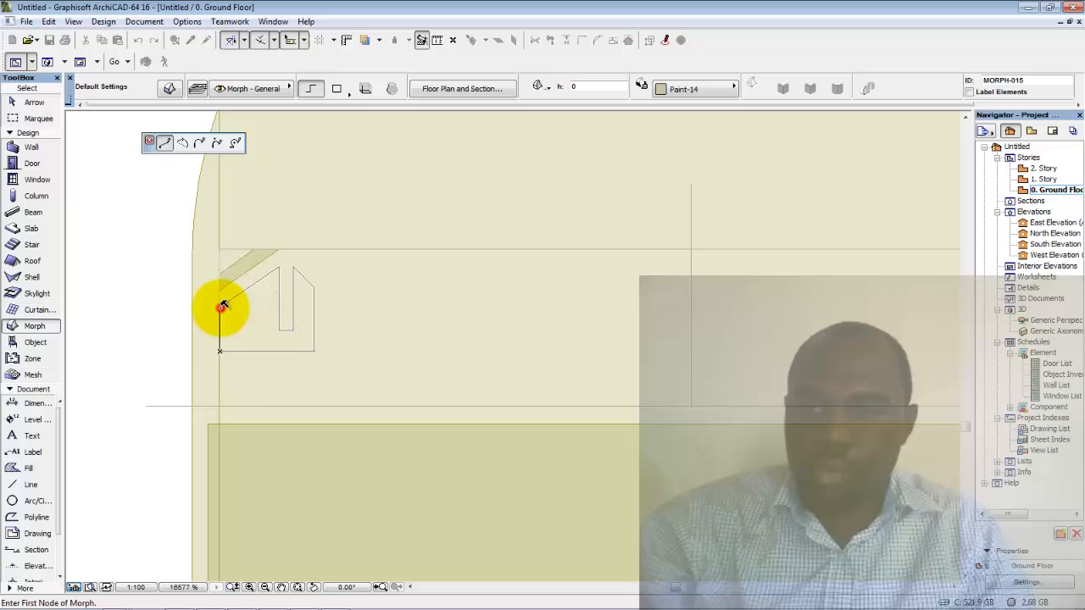
Draw the notched upper edge of a morph outline below it from the panel's left edge, with one deep notch and two about 4 deep.
click(219, 365)
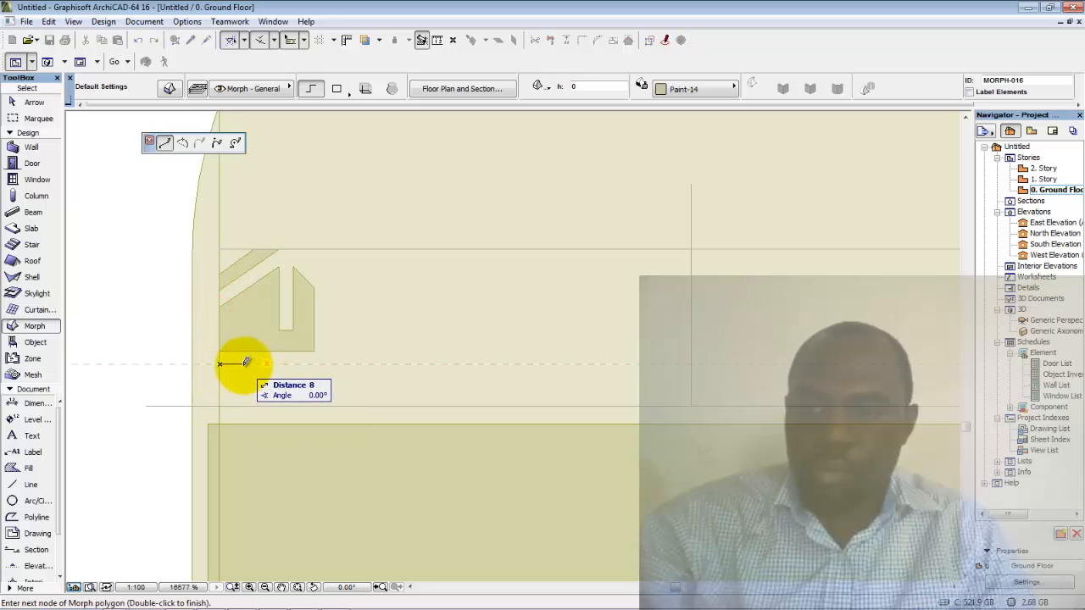
click(244, 364)
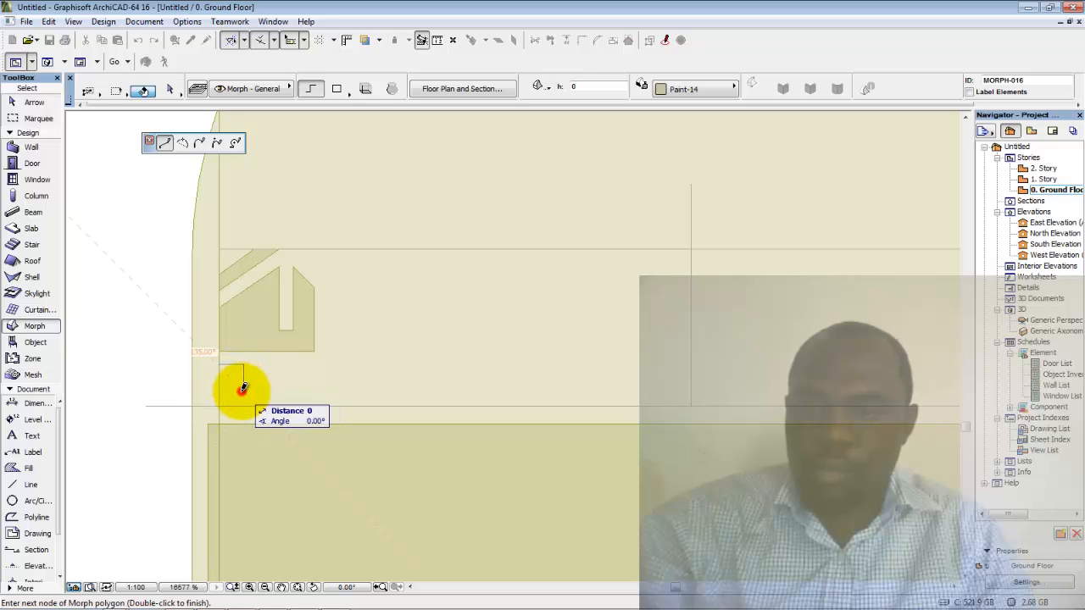
click(242, 387)
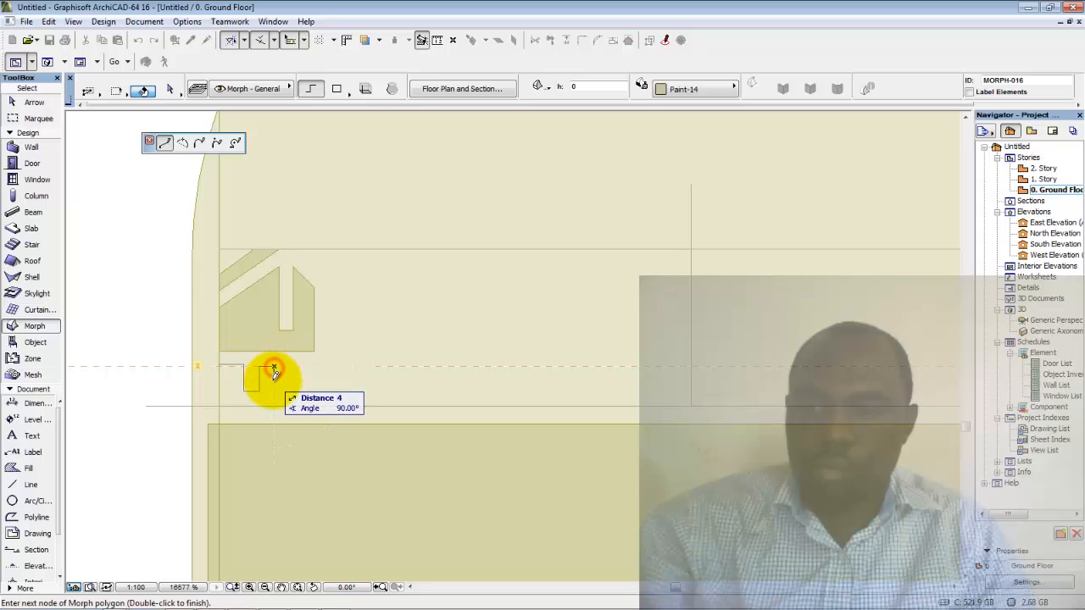
click(273, 377)
click(285, 380)
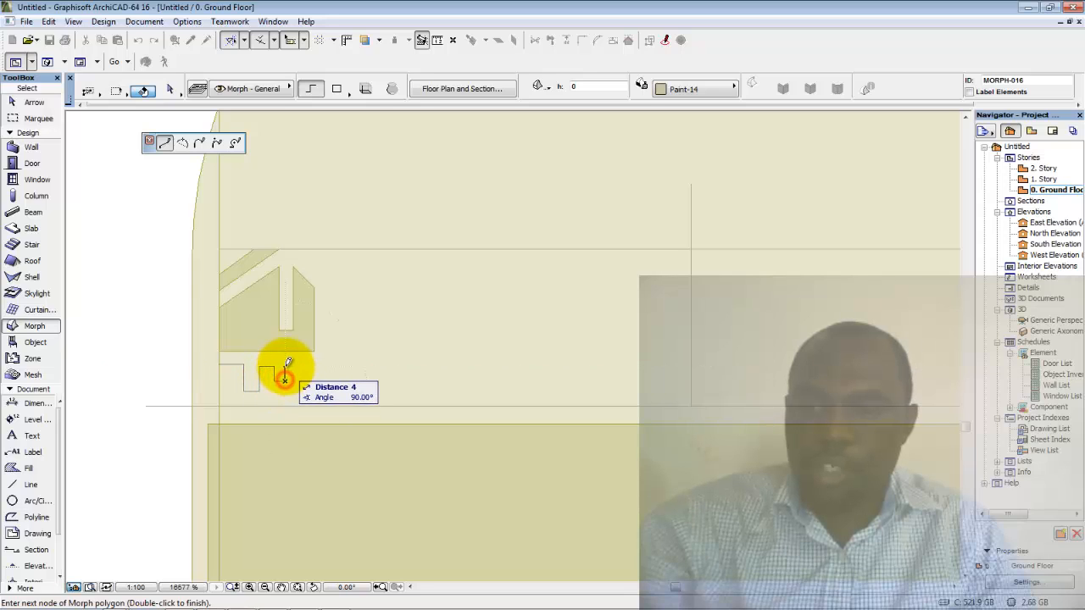
click(284, 365)
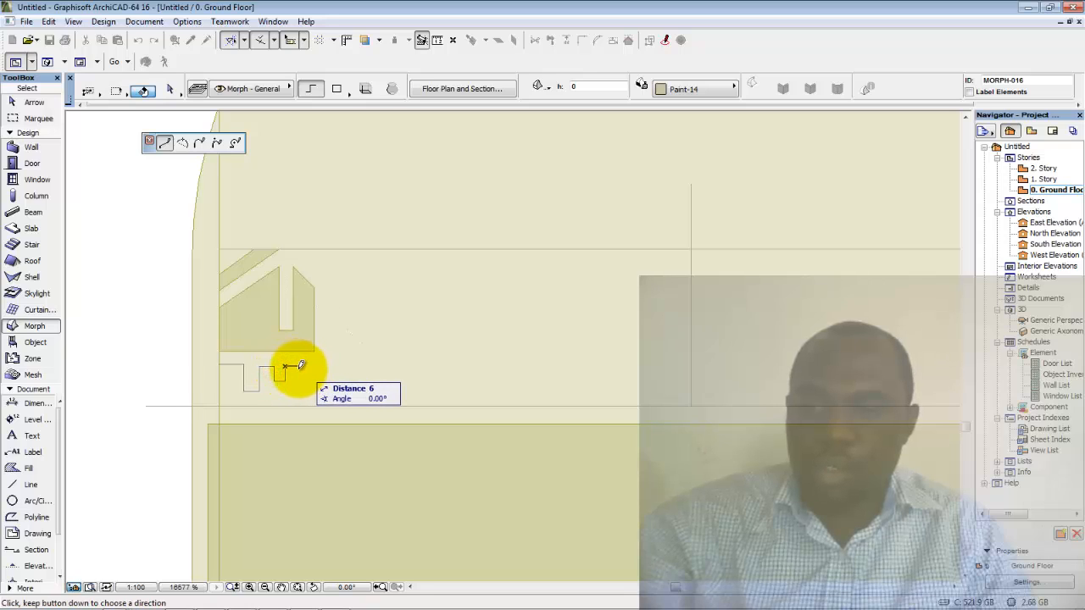
click(297, 369)
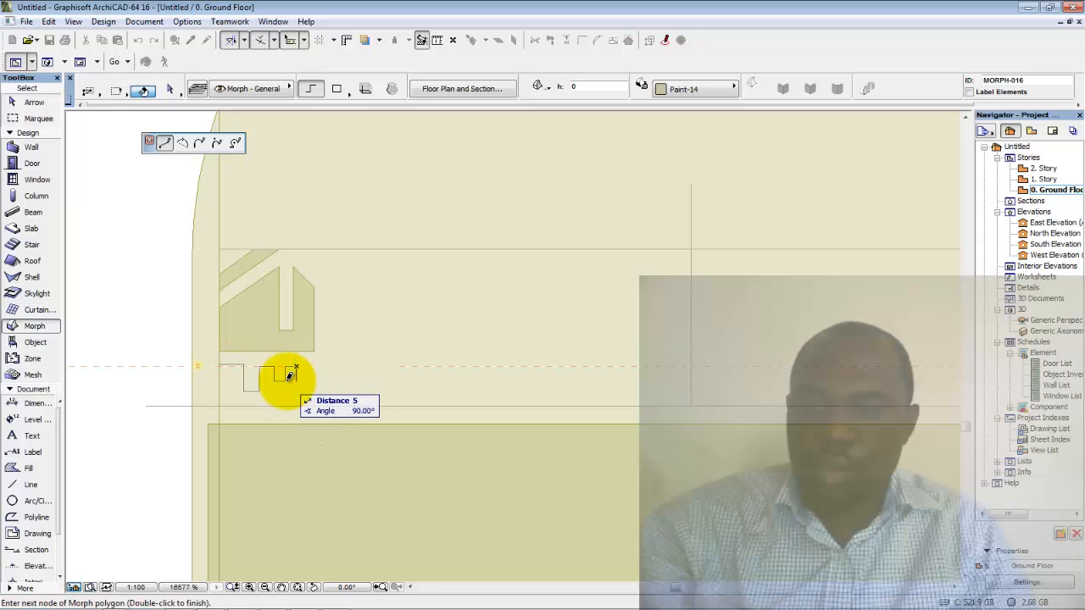
click(287, 380)
click(304, 381)
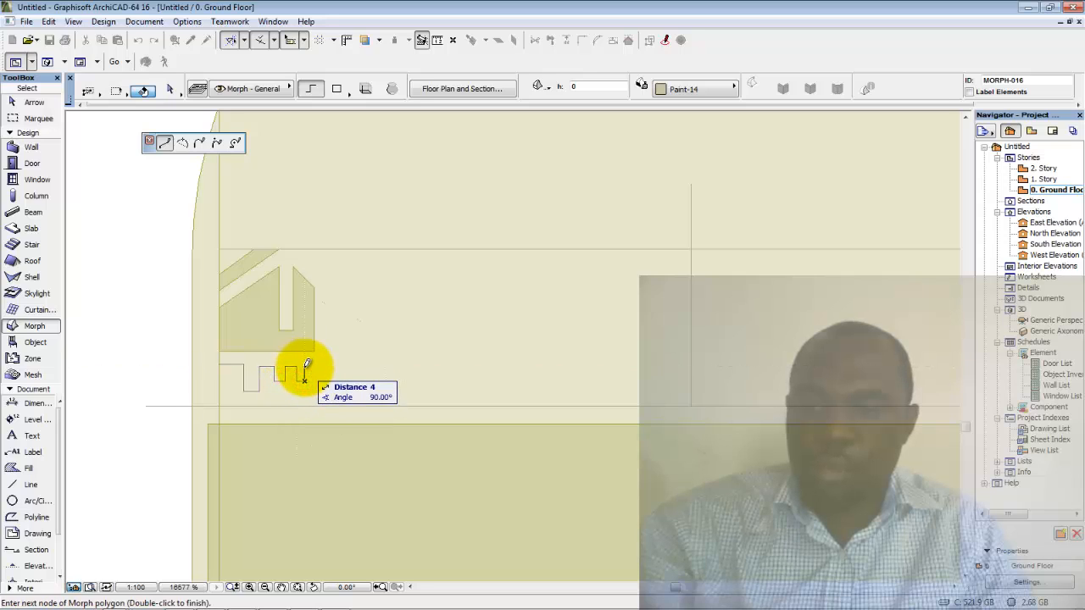
click(304, 366)
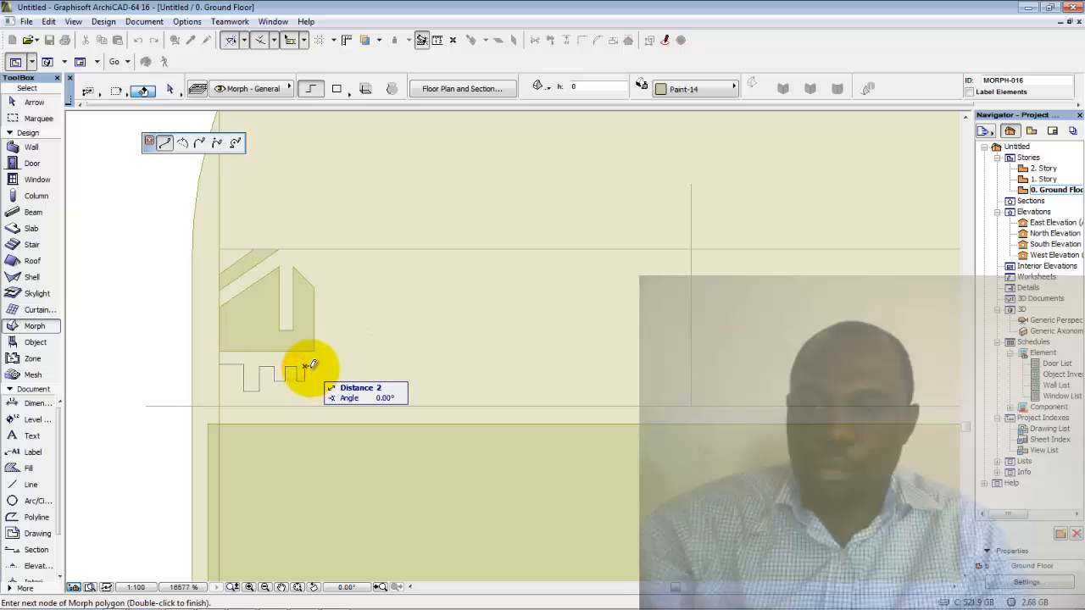
click(314, 366)
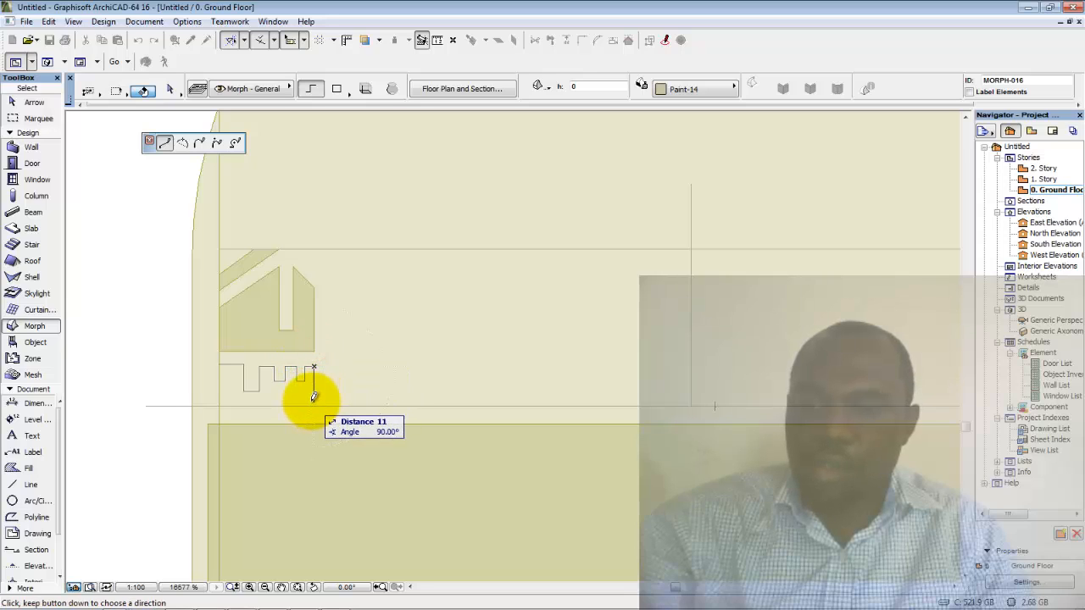
Finish the outline with a stepped underside running back along the lower horizontal line, and add a vertical morph line along the panel's left edge.
click(314, 392)
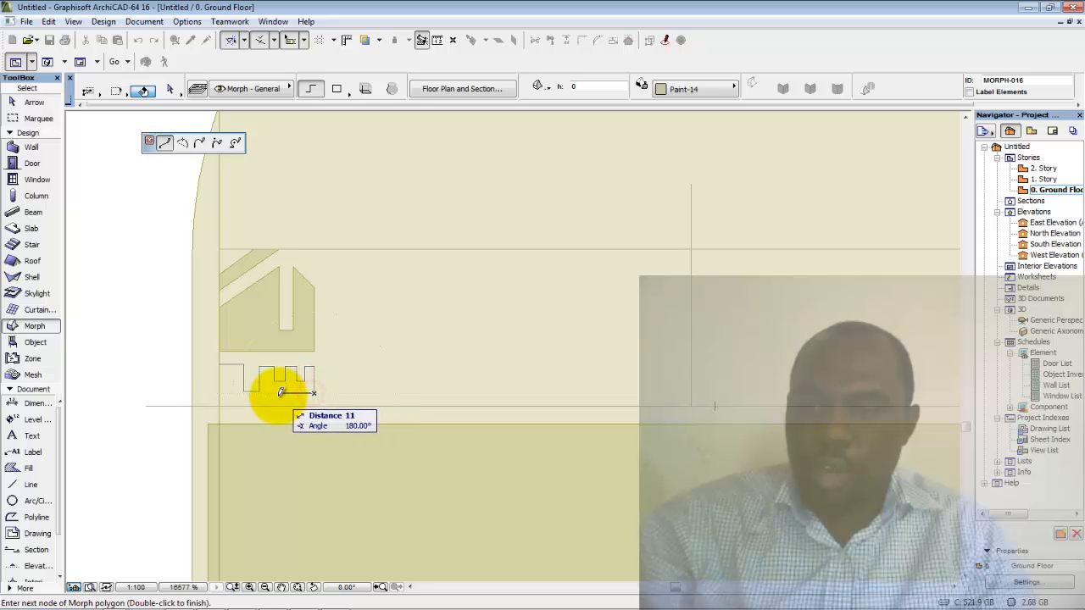
click(277, 379)
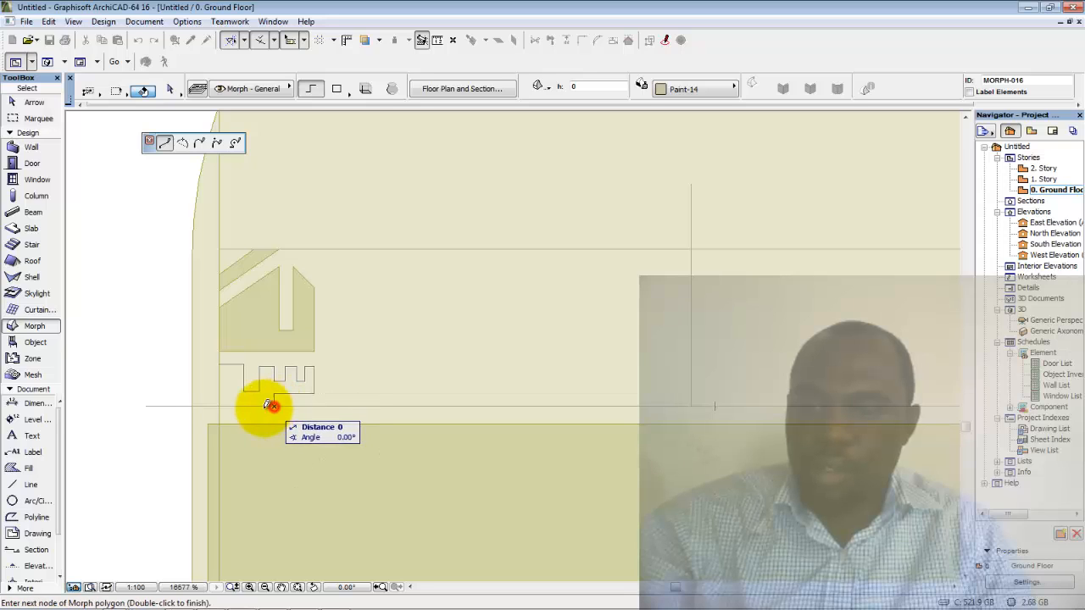
click(219, 404)
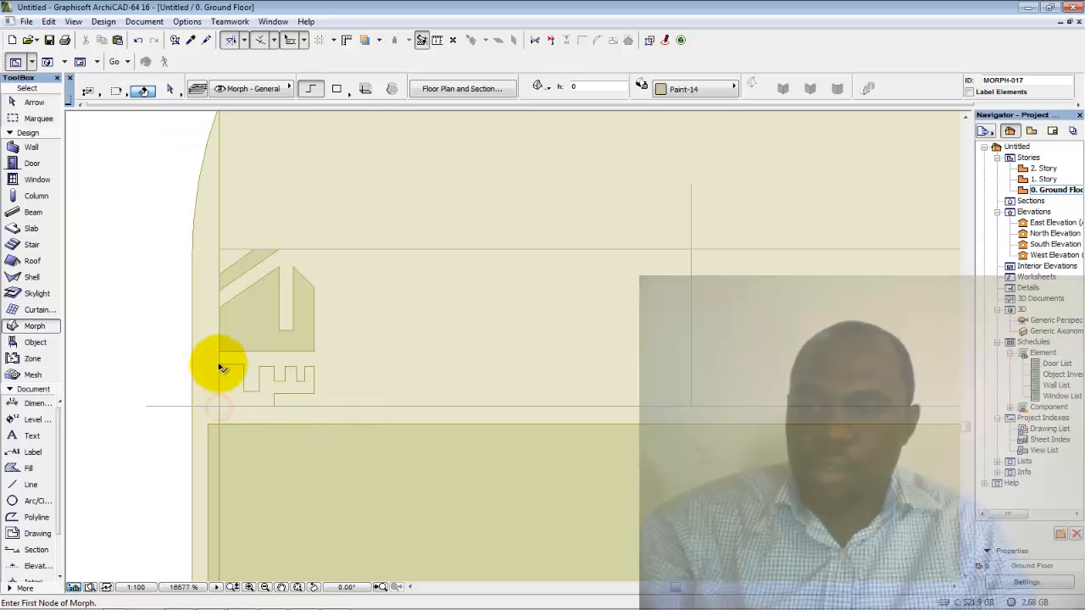
click(221, 363)
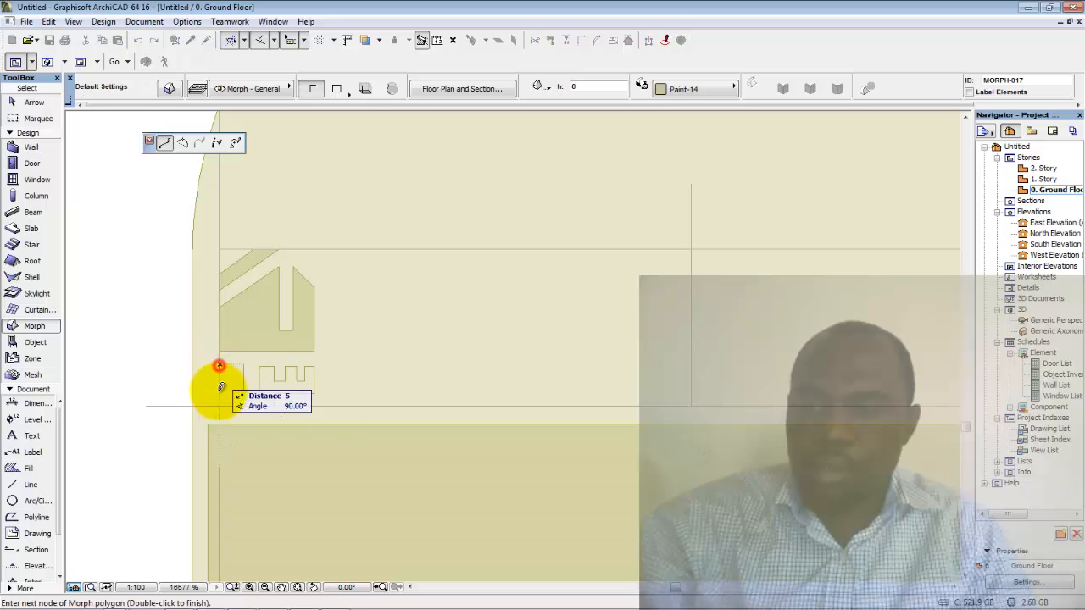
click(219, 406)
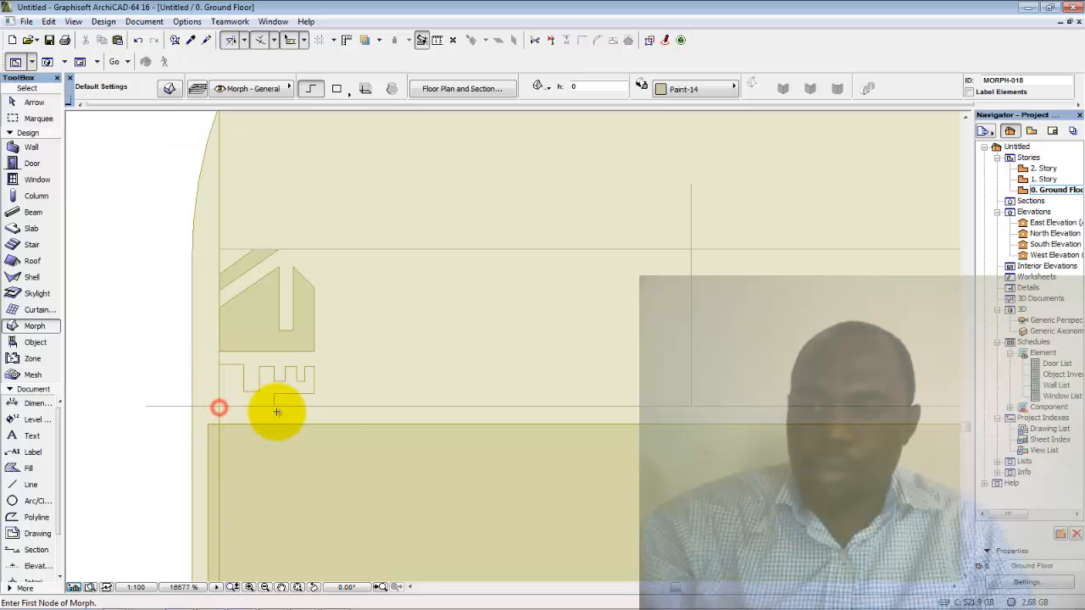
Retrace the notched outline corner by corner as one closed morph polygon, starting and ending where its underside meets the lower horizontal line.
click(273, 404)
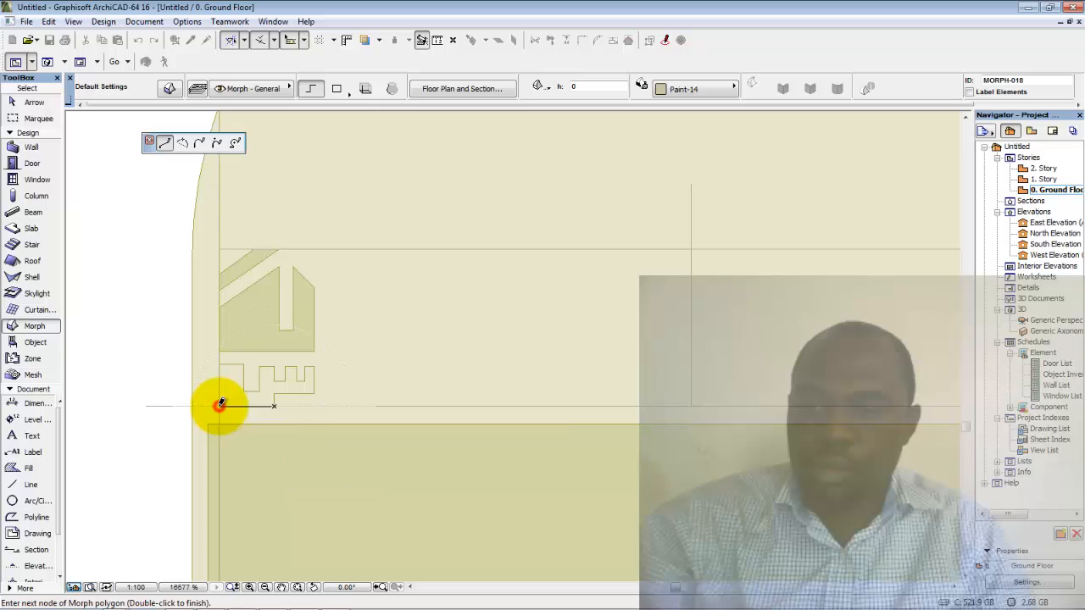
click(242, 365)
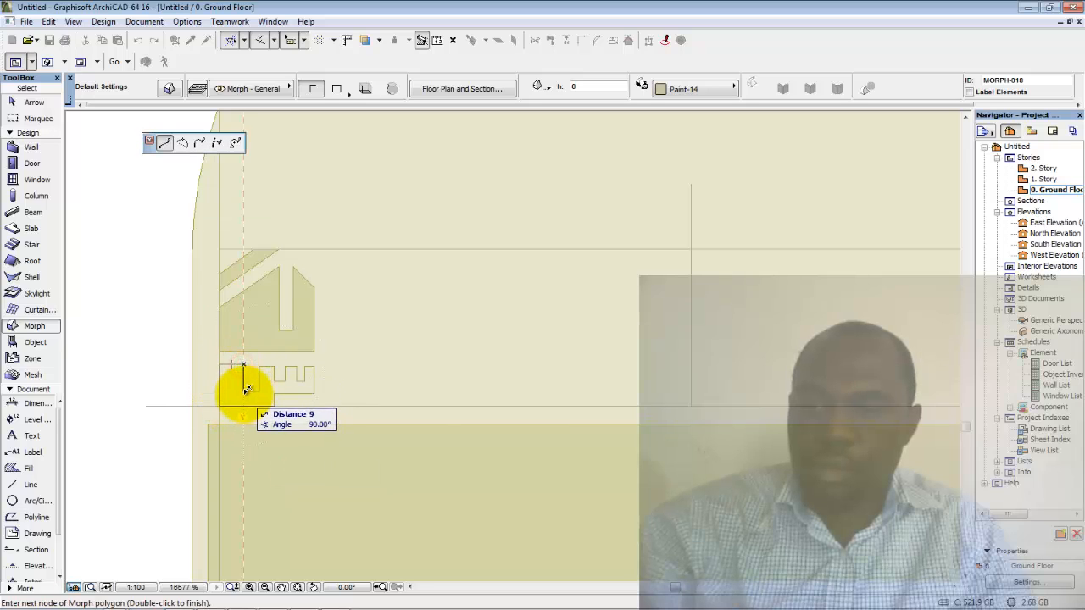
click(244, 389)
click(260, 390)
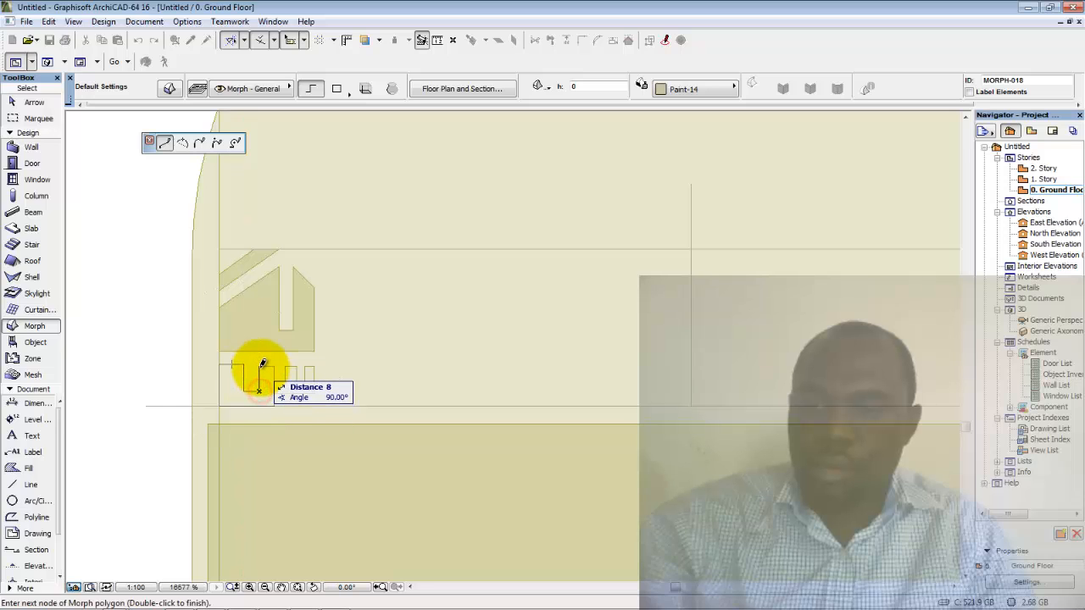
click(260, 366)
click(274, 366)
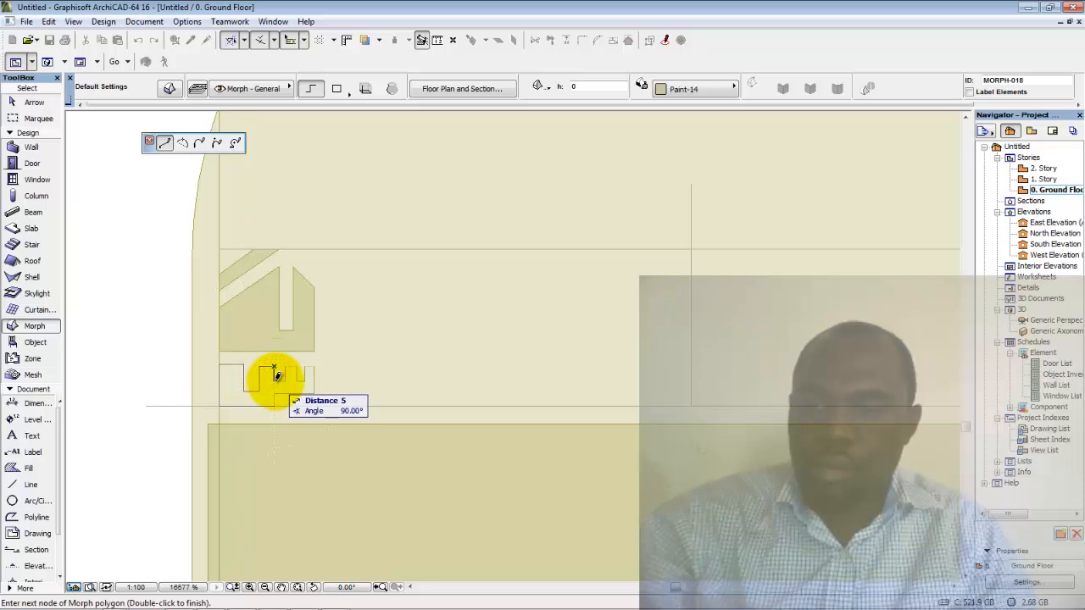
click(274, 381)
click(285, 380)
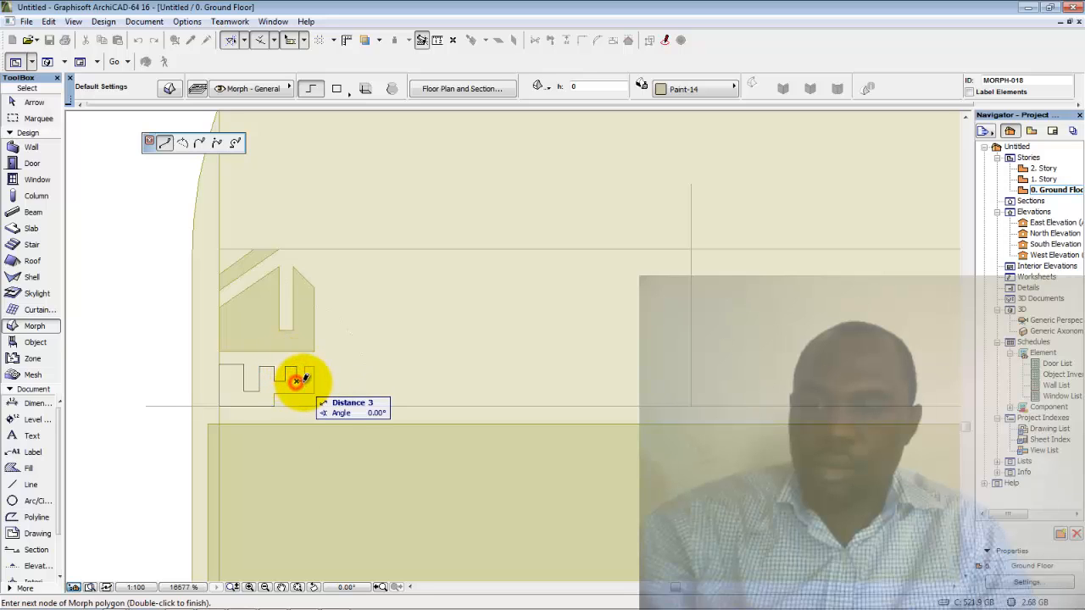
click(304, 366)
click(305, 366)
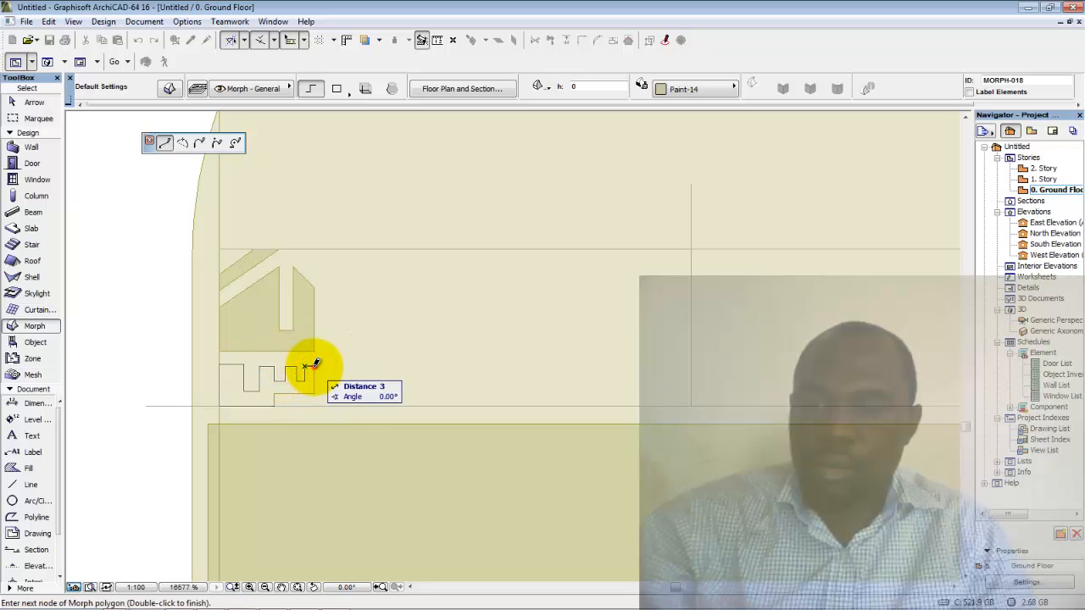
click(314, 366)
click(314, 393)
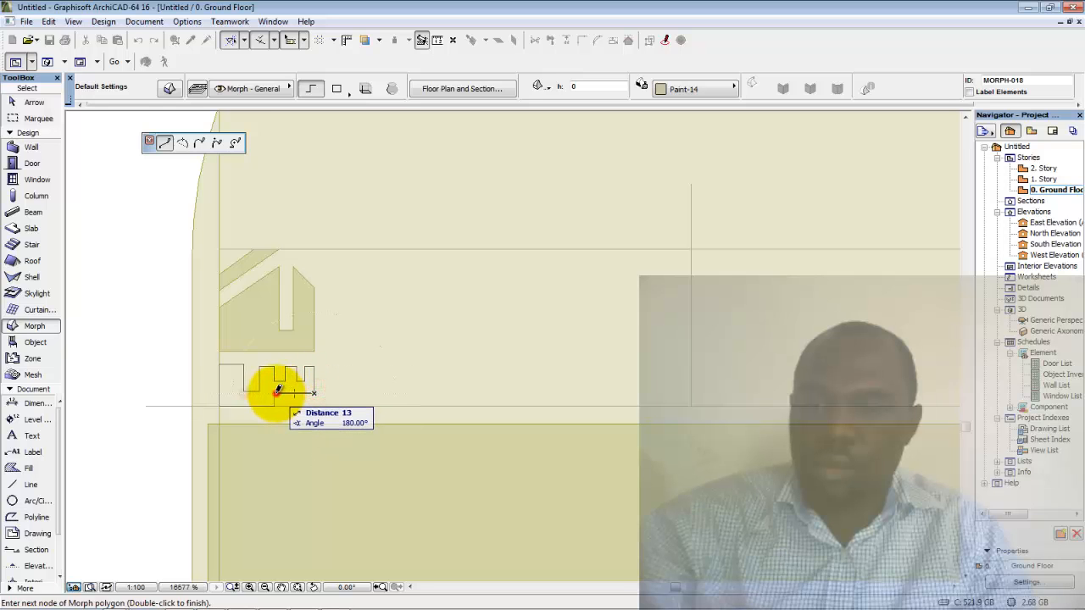
double_click(275, 393)
Finish the morph with slanted notches beside the vertical center line by closing its outline on the lower horizontal line.
scroll(347, 314, down, 2)
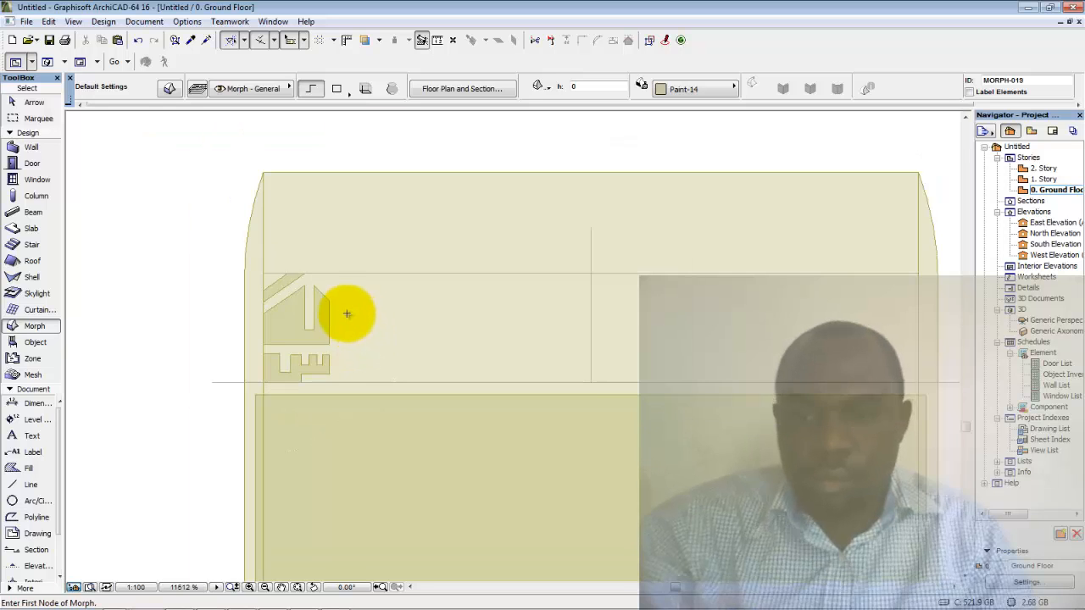
click(557, 381)
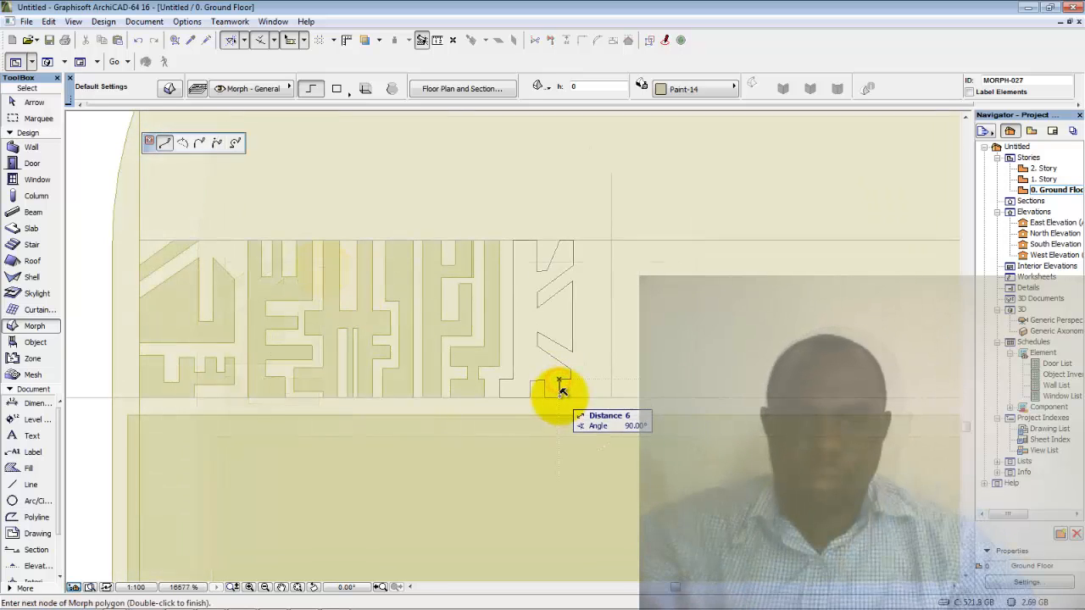
double_click(560, 395)
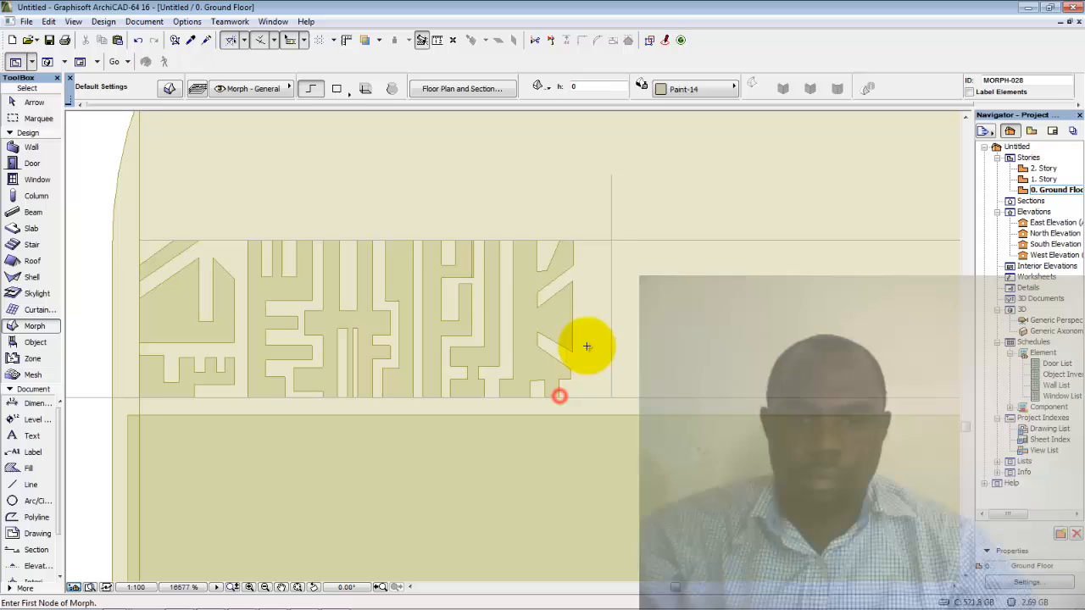
Draw a narrow rectangular morph about 4 wide between the upper and lower horizontal lines, just left of the vertical center line.
click(584, 242)
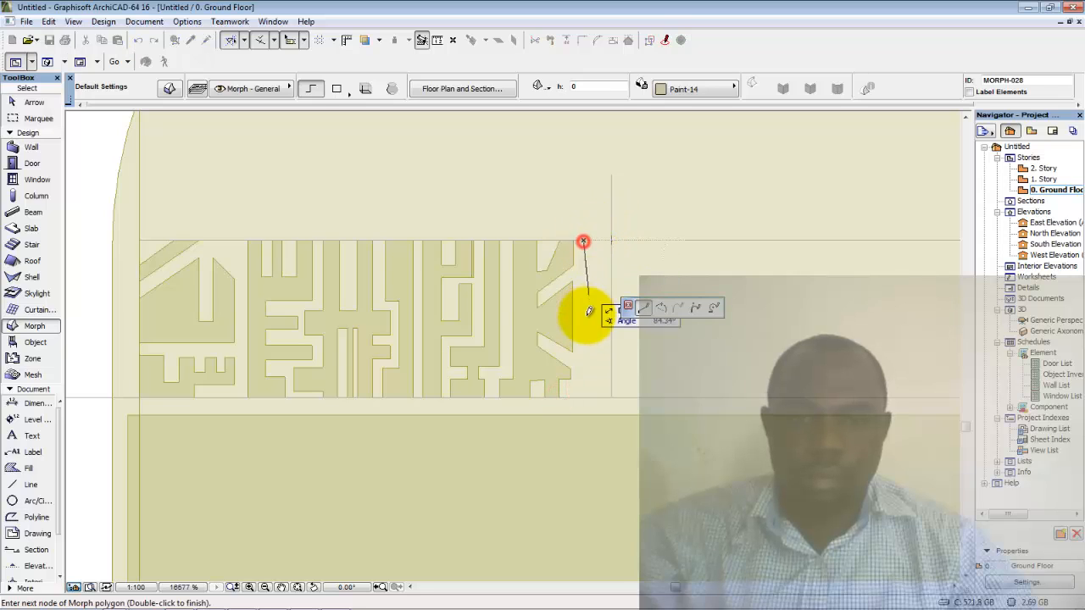
click(583, 396)
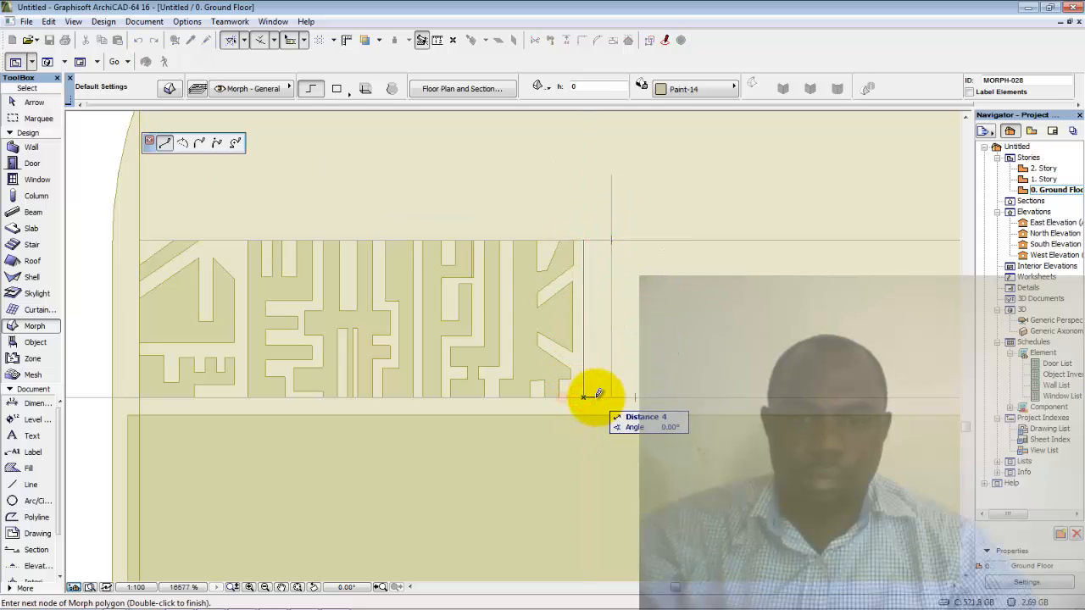
click(582, 242)
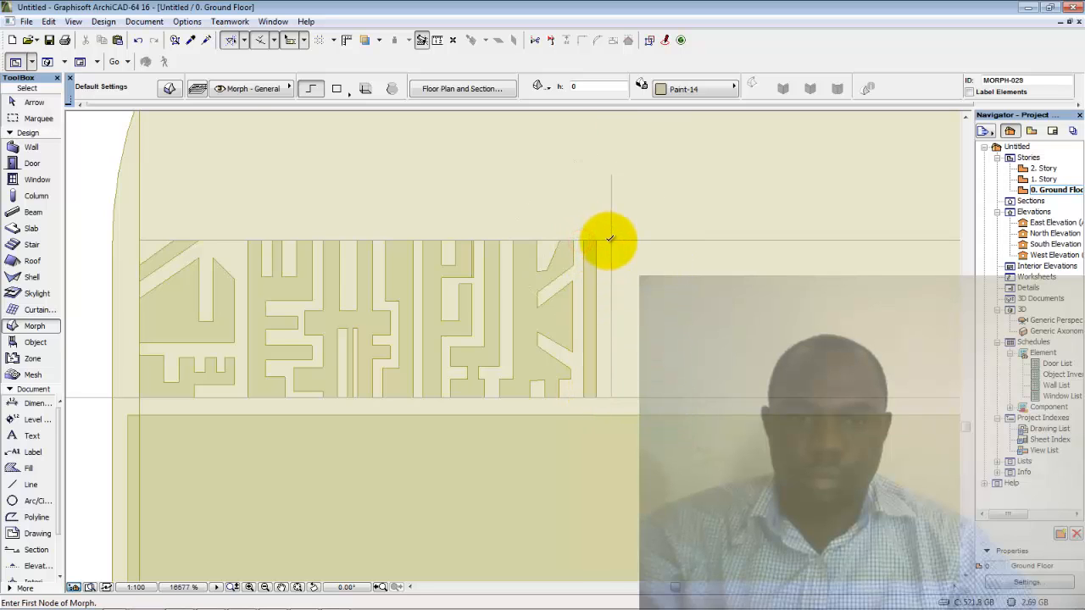
Draw a thin rectangular morph strip about 2 wide between the upper and lower horizontal lines, just left of the vertical center line.
scroll(610, 241, up, 2)
click(599, 240)
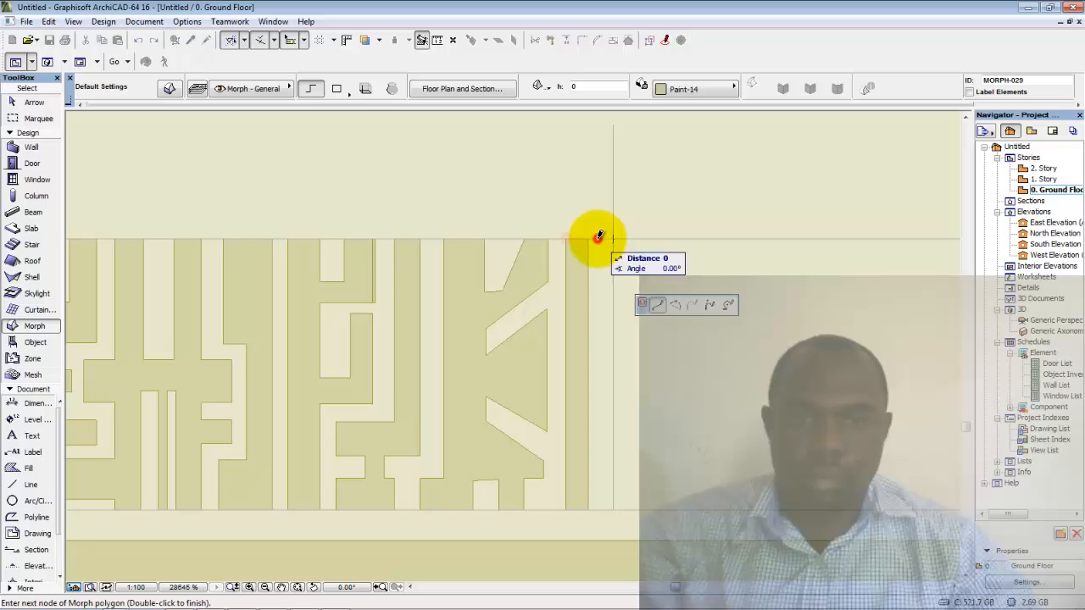
click(600, 507)
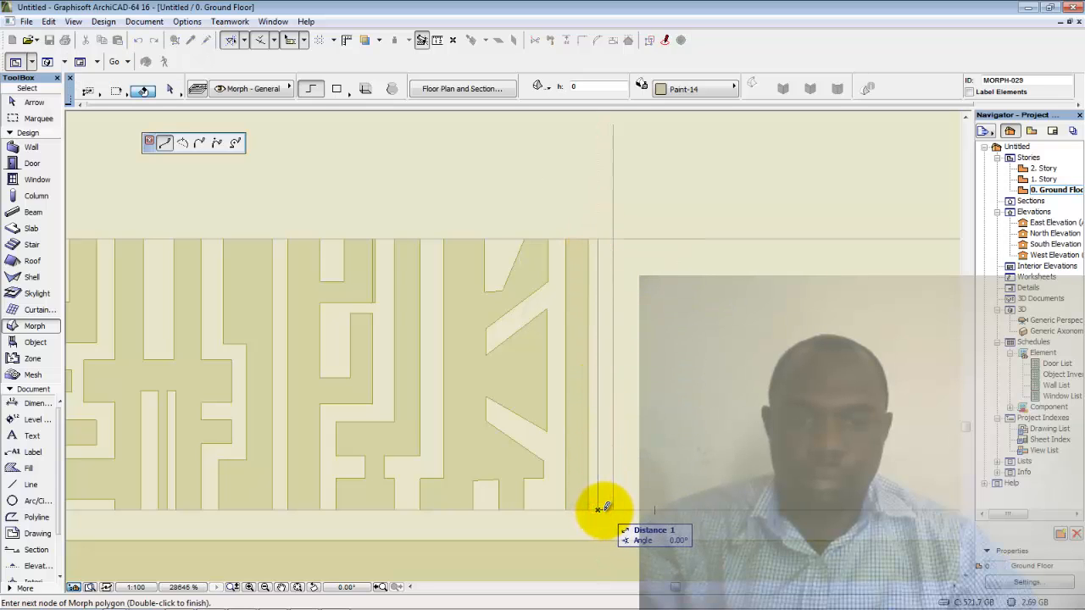
click(604, 508)
click(605, 236)
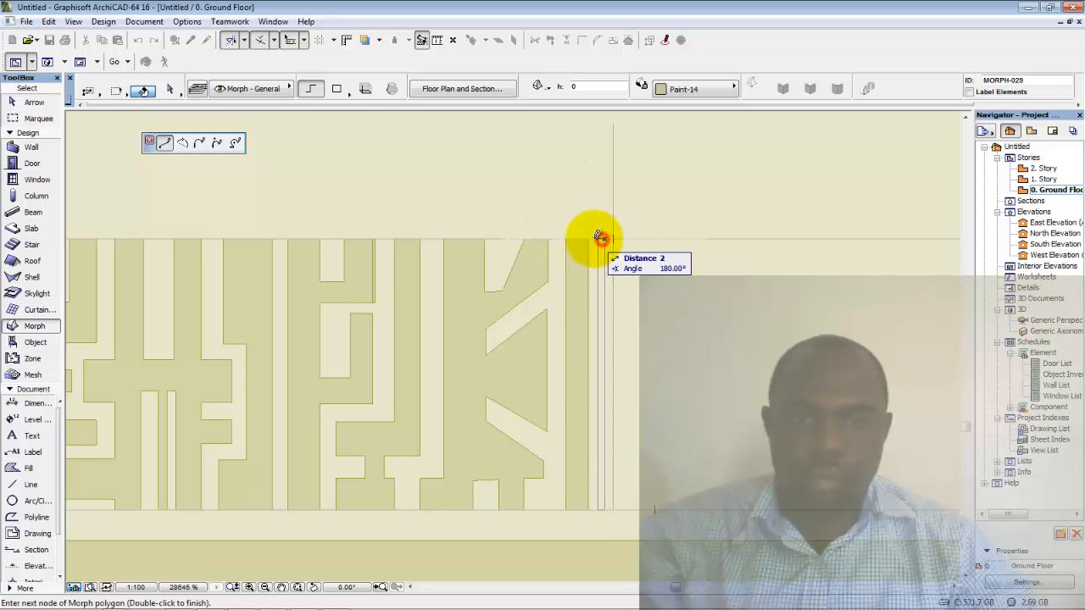
click(600, 235)
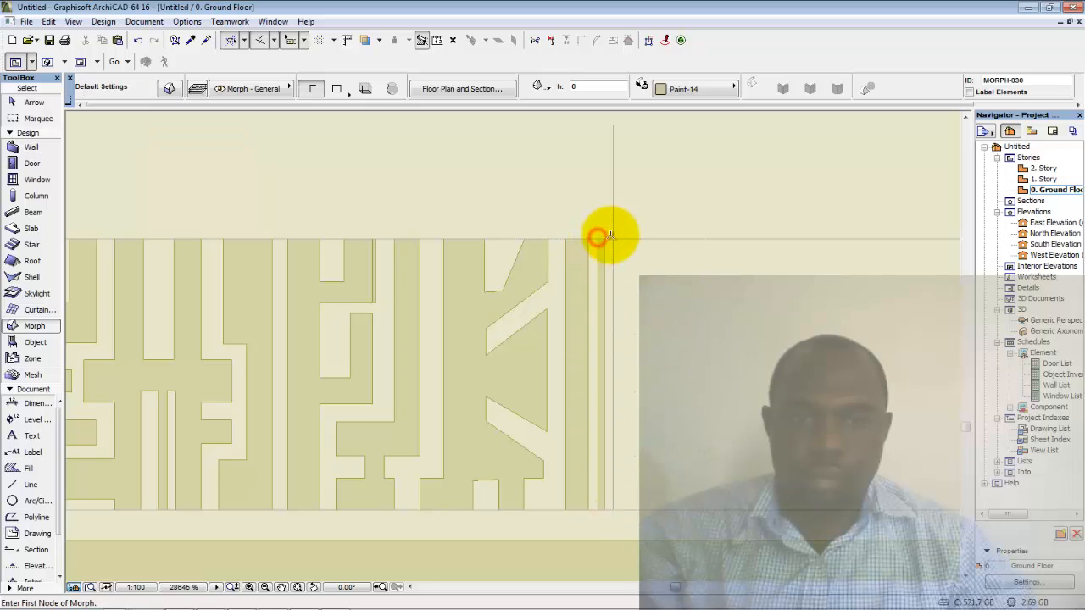
Draw an even thinner morph strip about 1 wide ending against the vertical center line, and leave the Morph tool.
scroll(616, 239, up, 2)
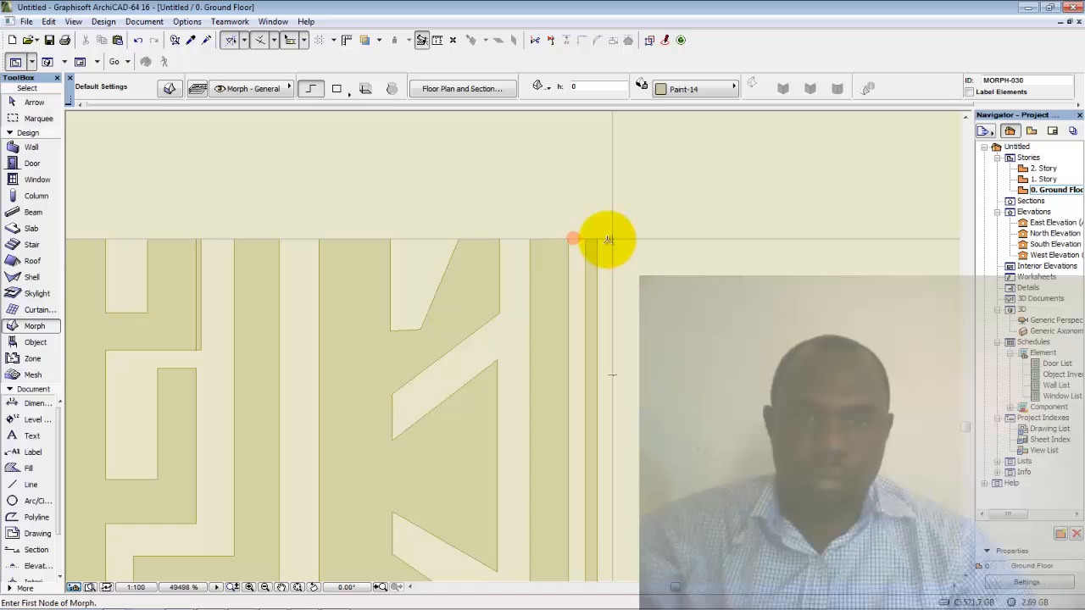
click(607, 238)
scroll(607, 407, down, 1)
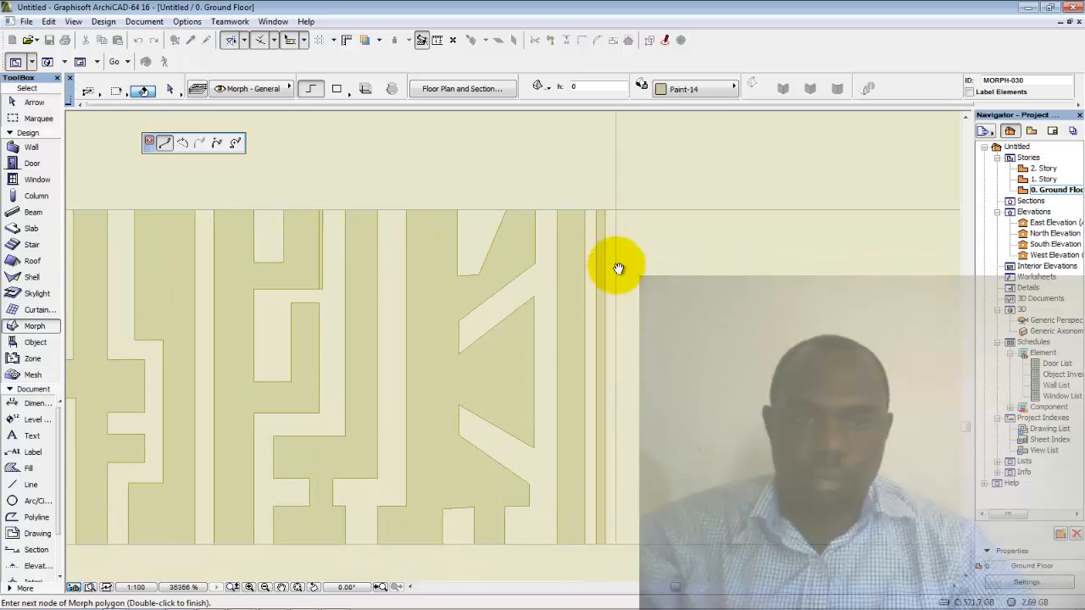
middle_drag(619, 268, 625, 180)
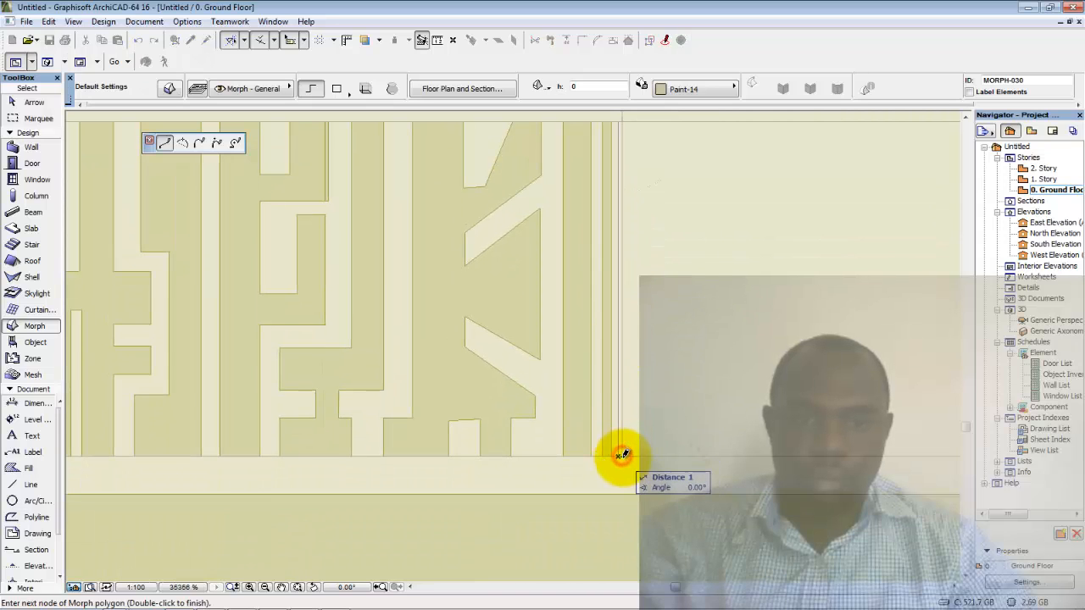
click(623, 454)
middle_drag(625, 127, 624, 272)
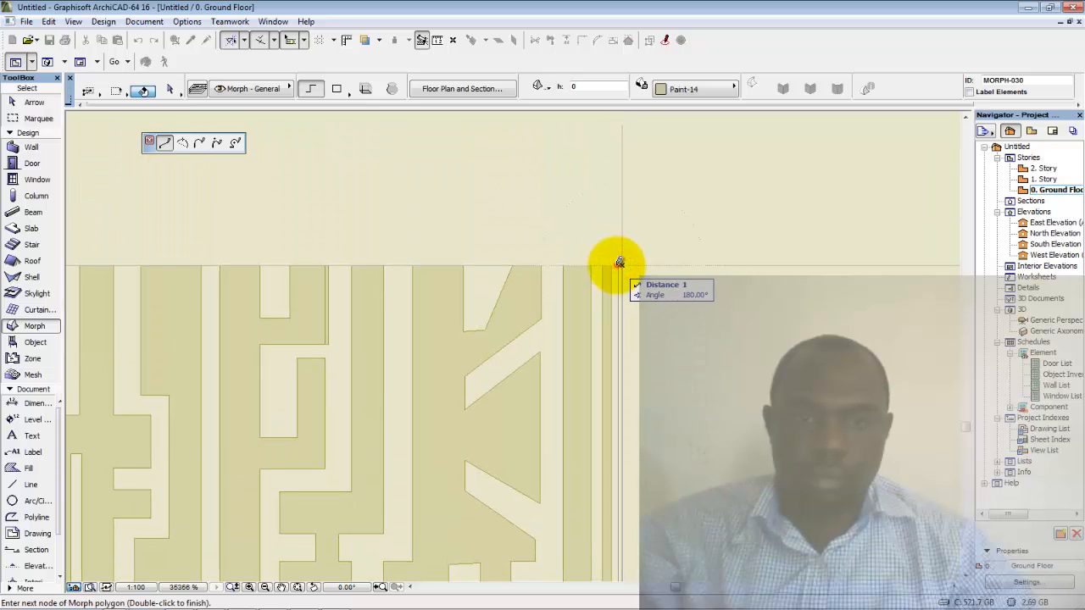
scroll(622, 261, up, 4)
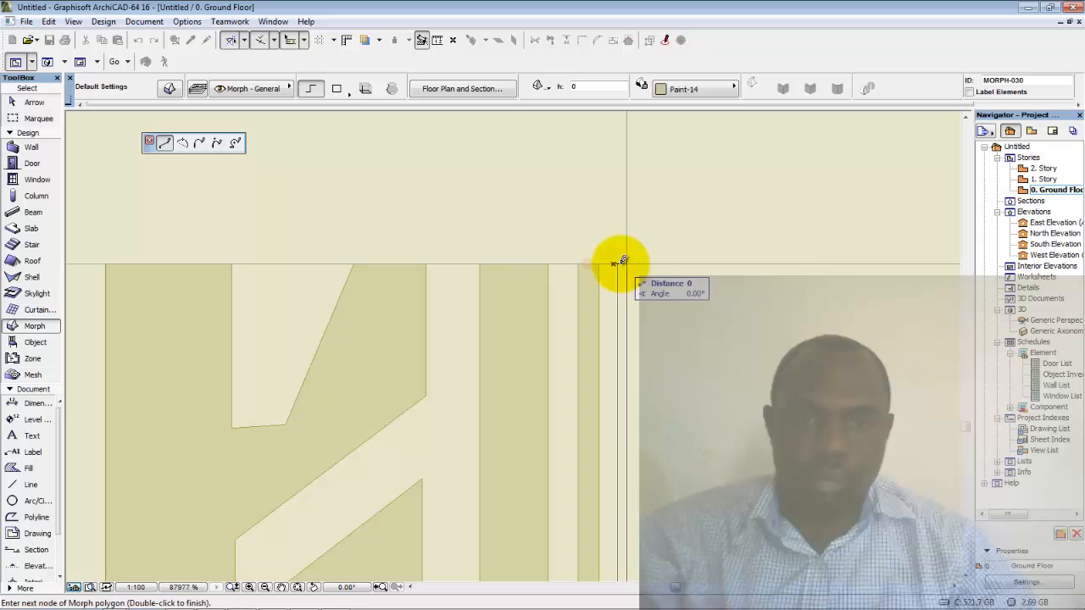
double_click(621, 263)
scroll(620, 272, down, 6)
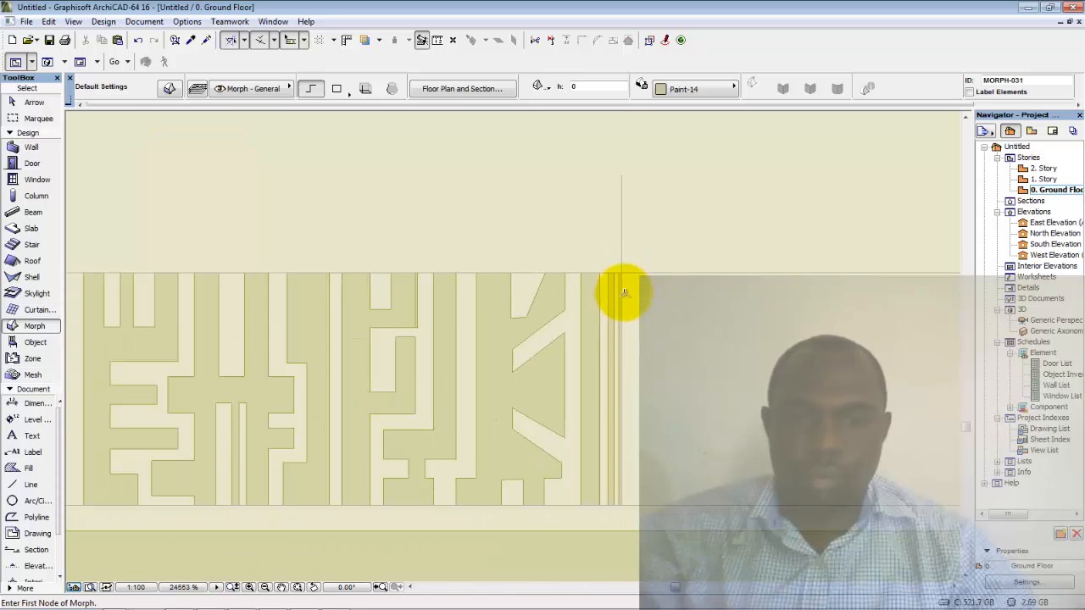
middle_drag(620, 290, 649, 212)
scroll(649, 254, down, 2)
scroll(653, 272, up, 2)
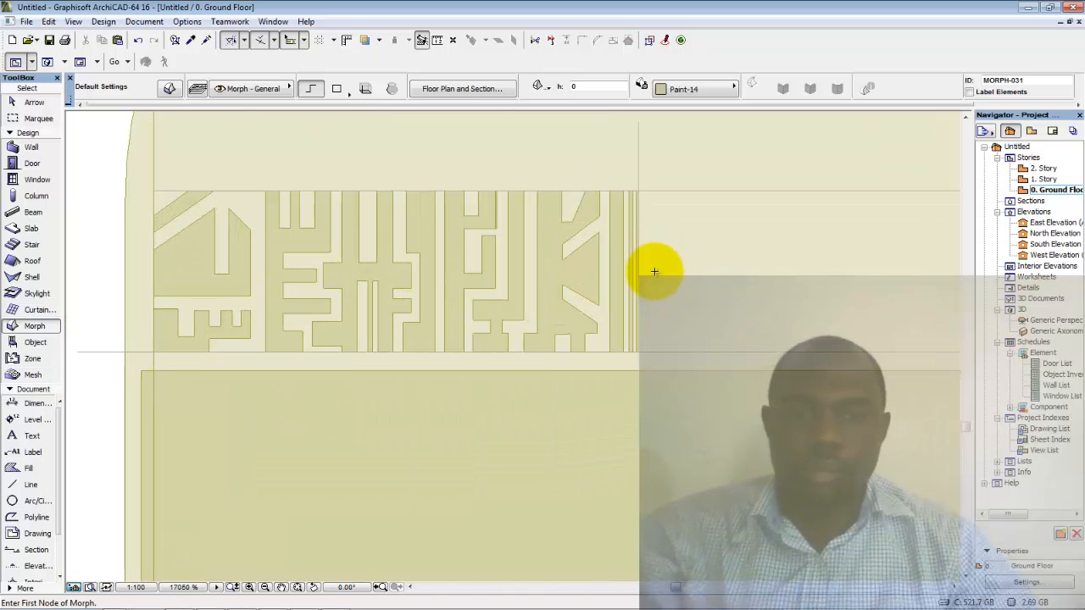
key(Escape)
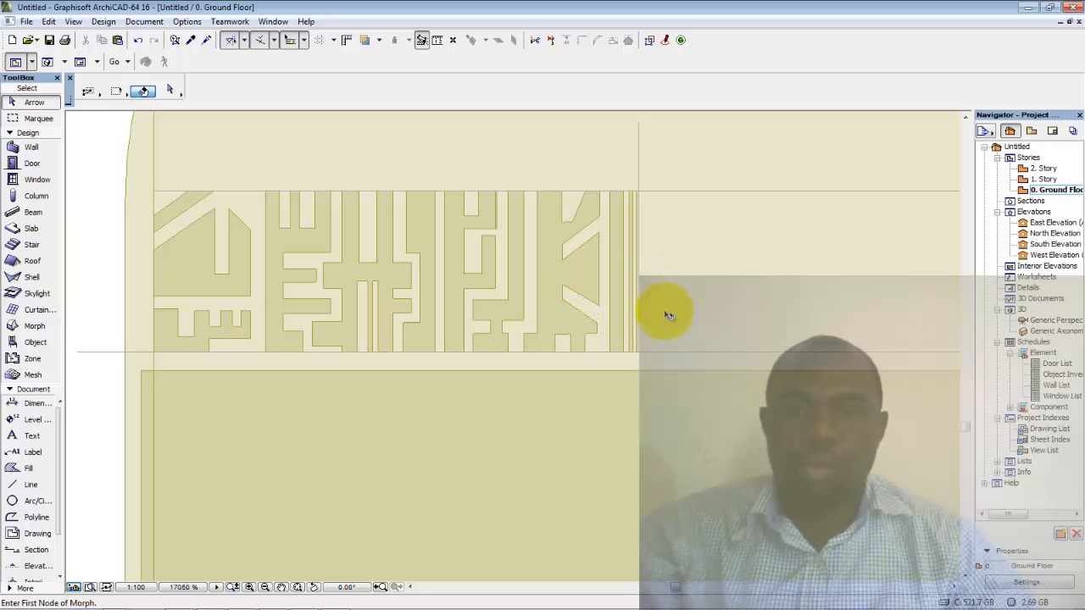
Group the three morphs at the band's left end: the slanted bar, the notched block and the comb shape below.
middle_drag(661, 307, 649, 322)
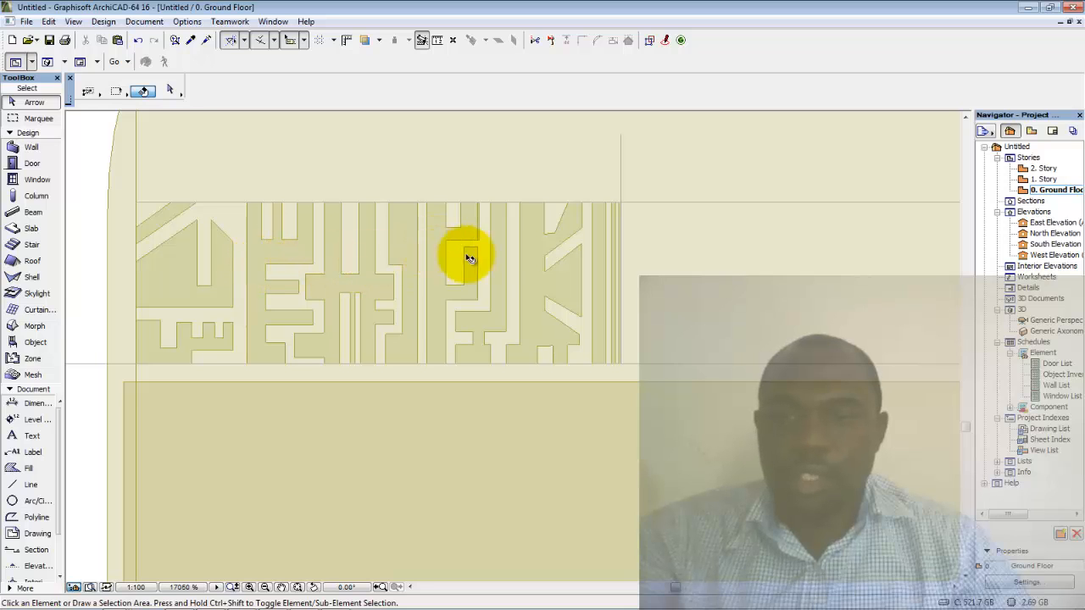
click(168, 218)
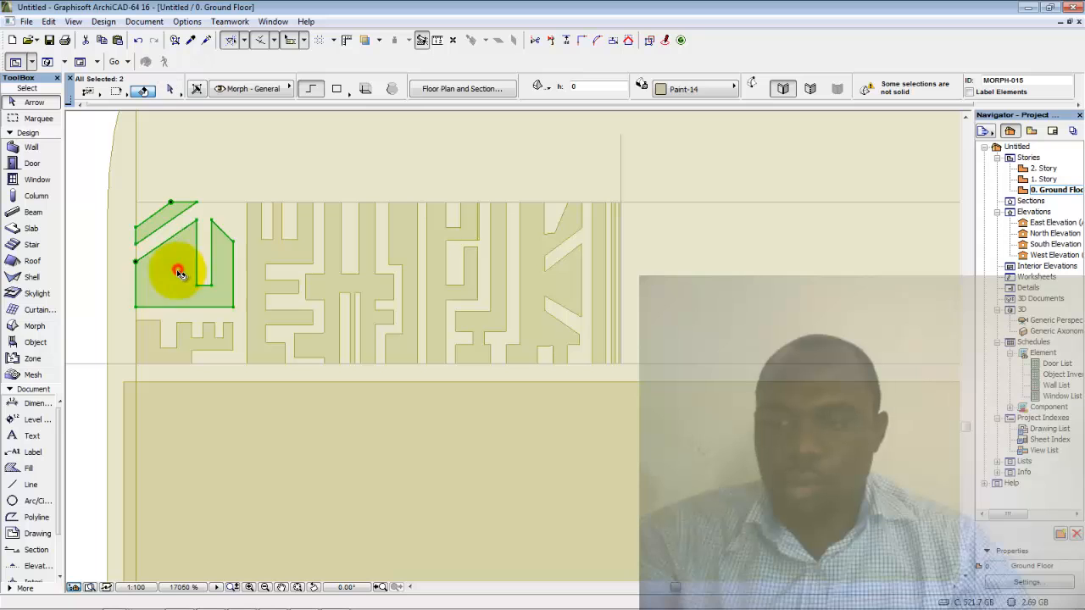
shift+click(154, 345)
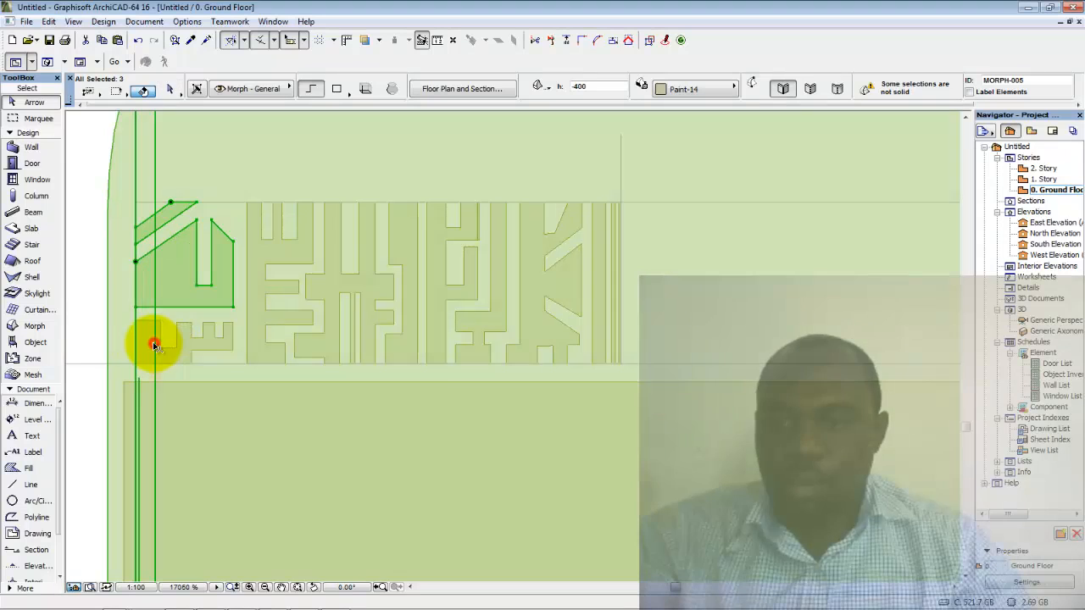
shift+click(115, 316)
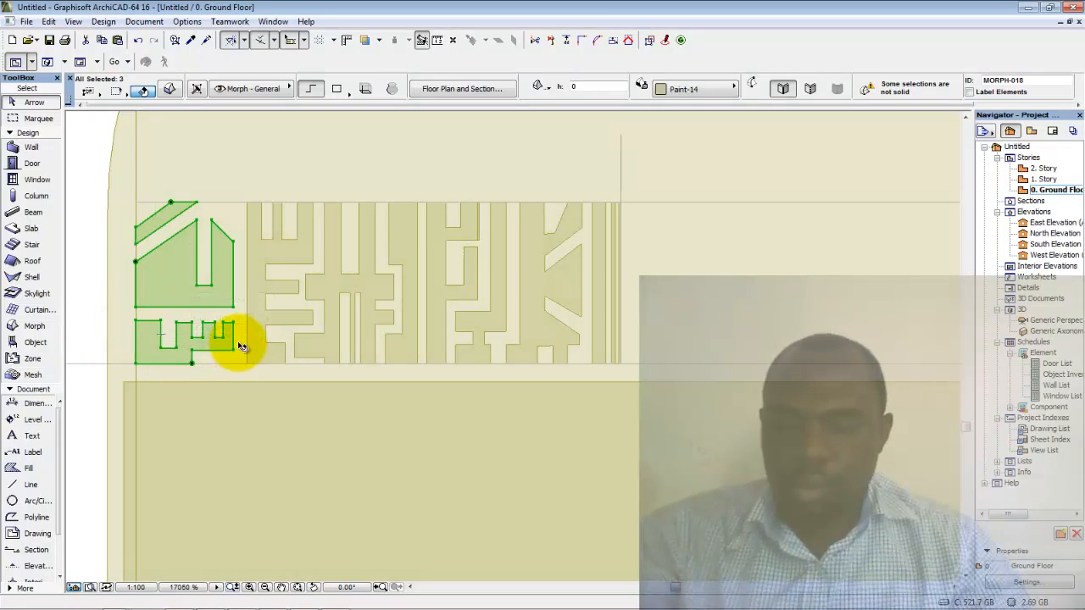
Group the next three interlocking stepped morphs, and make a separate group of the three morphs with the slanted notches.
click(286, 244)
shift+click(337, 276)
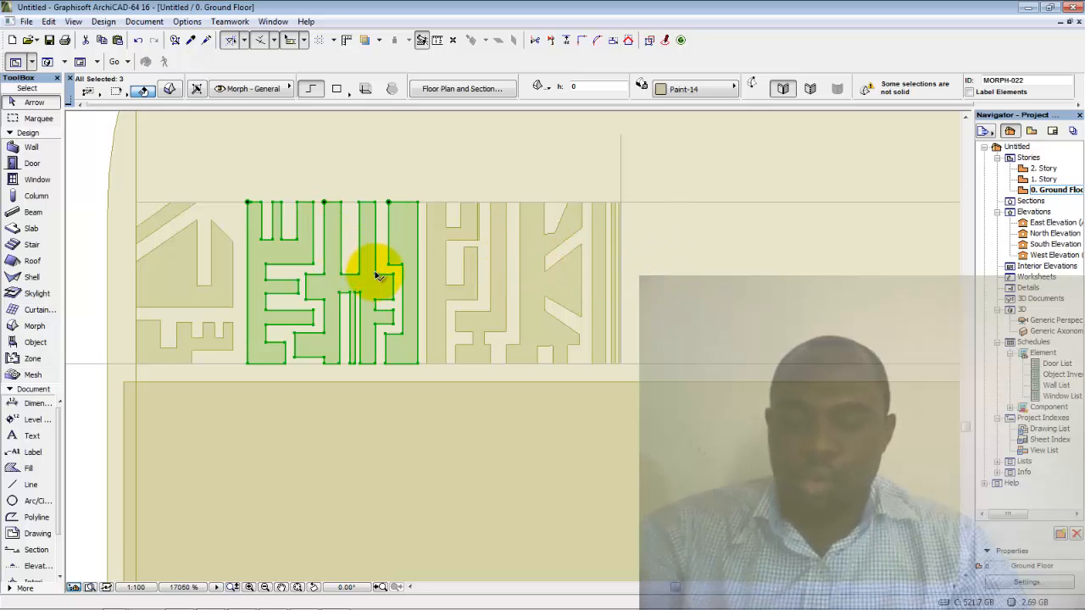
click(436, 263)
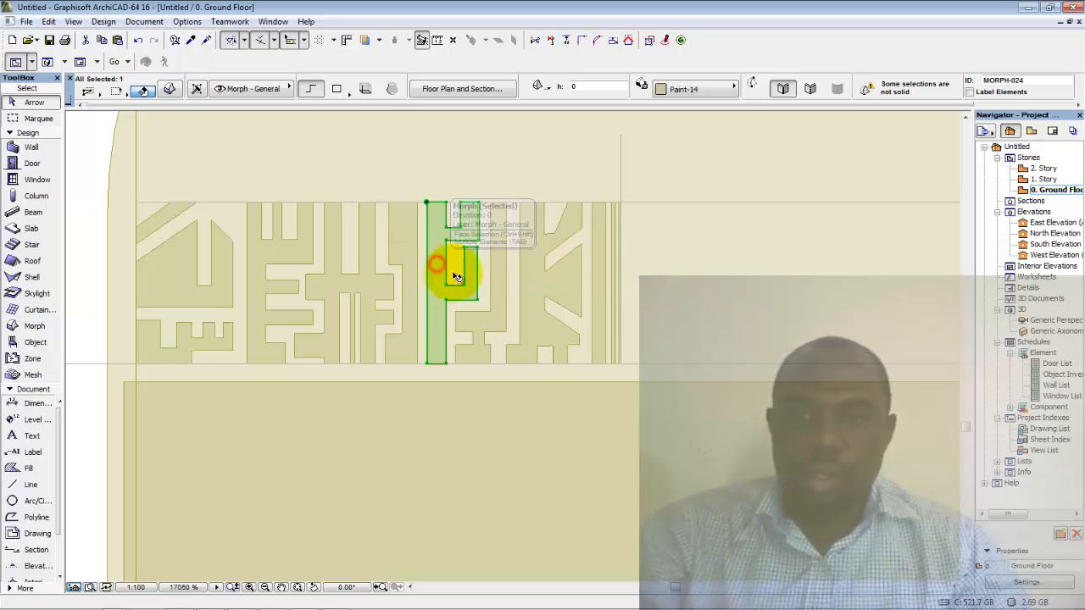
shift+click(493, 281)
shift+click(541, 281)
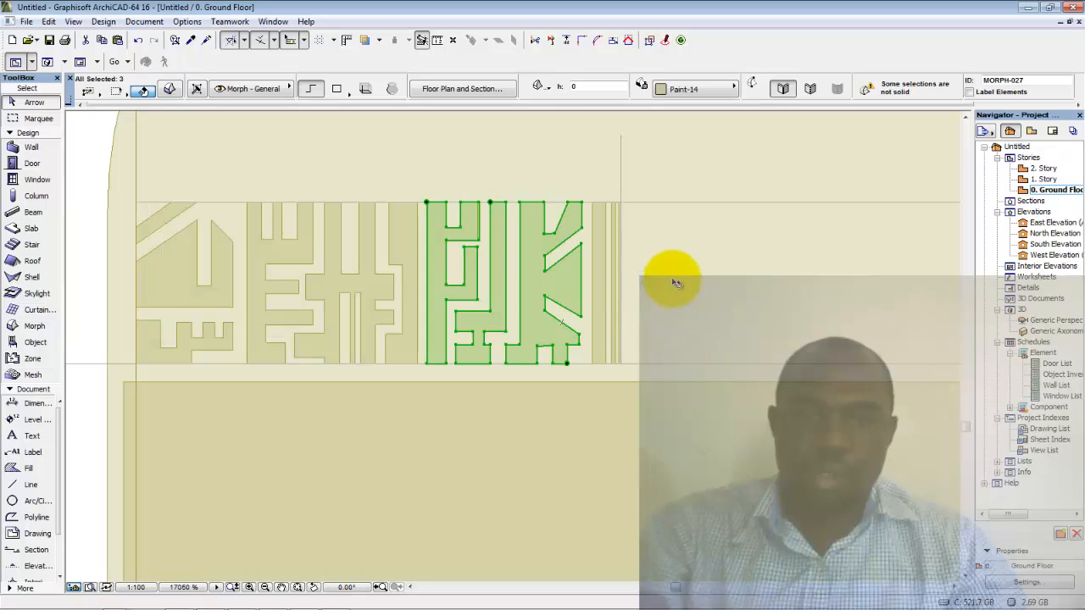
Group the three narrow vertical morph strips beside the vertical center line.
click(601, 281)
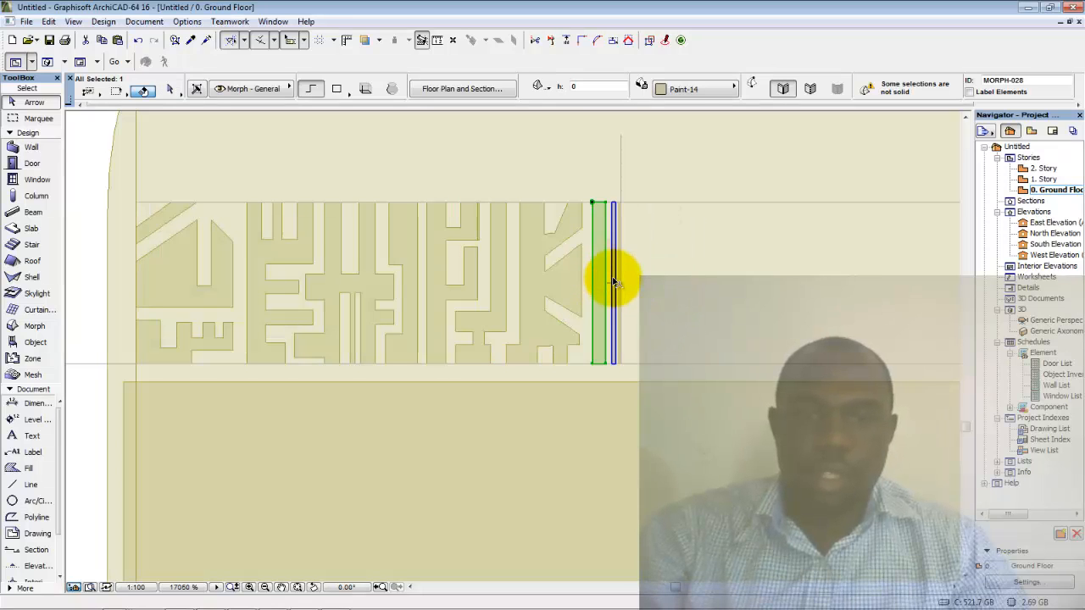
shift+click(613, 281)
scroll(625, 254, up, 2)
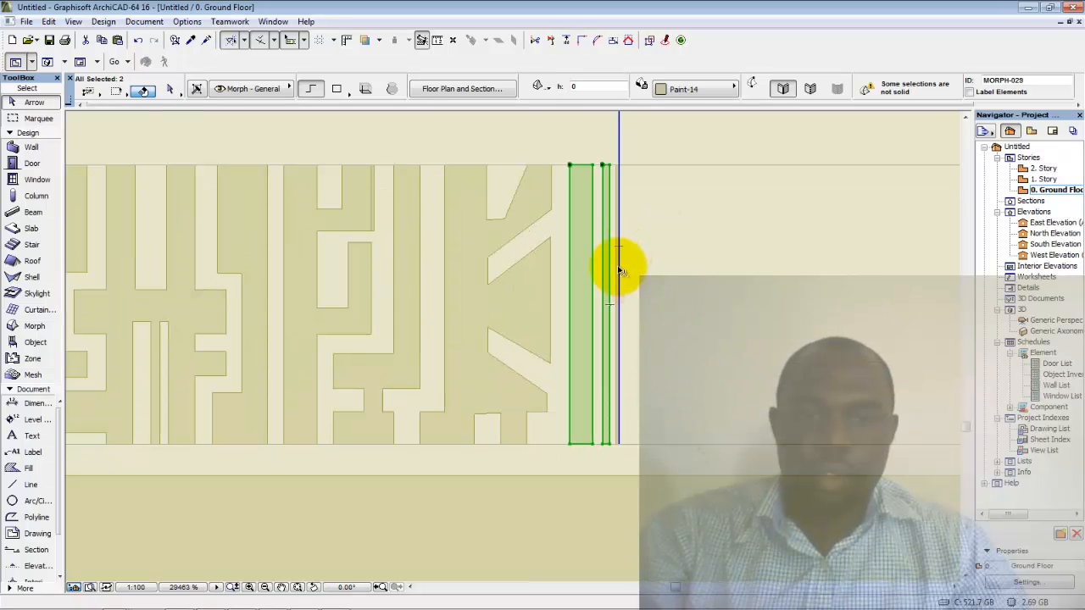
shift+click(615, 281)
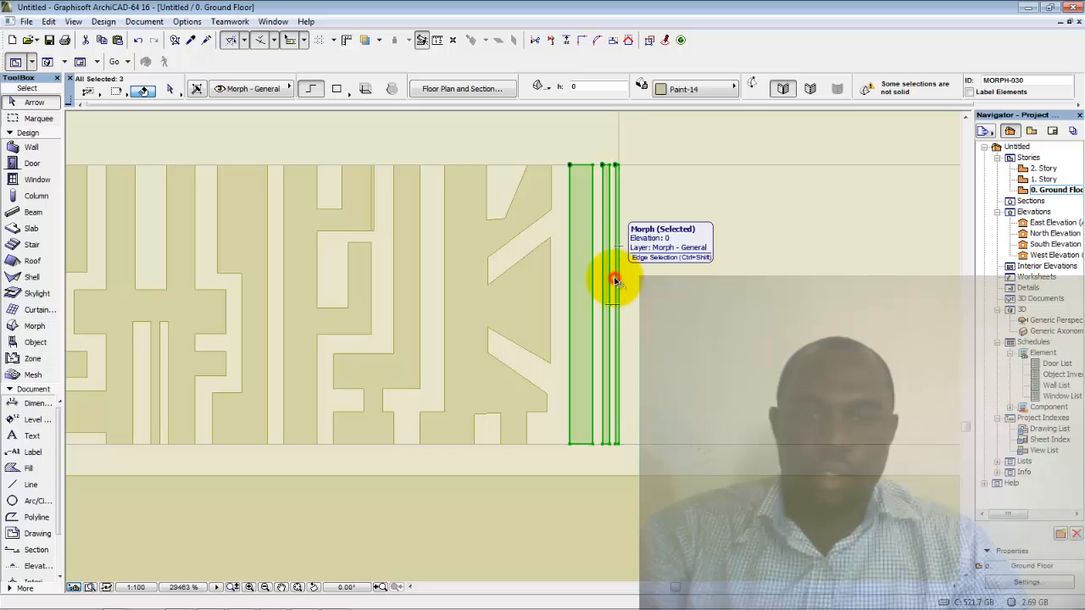
scroll(618, 228, down, 3)
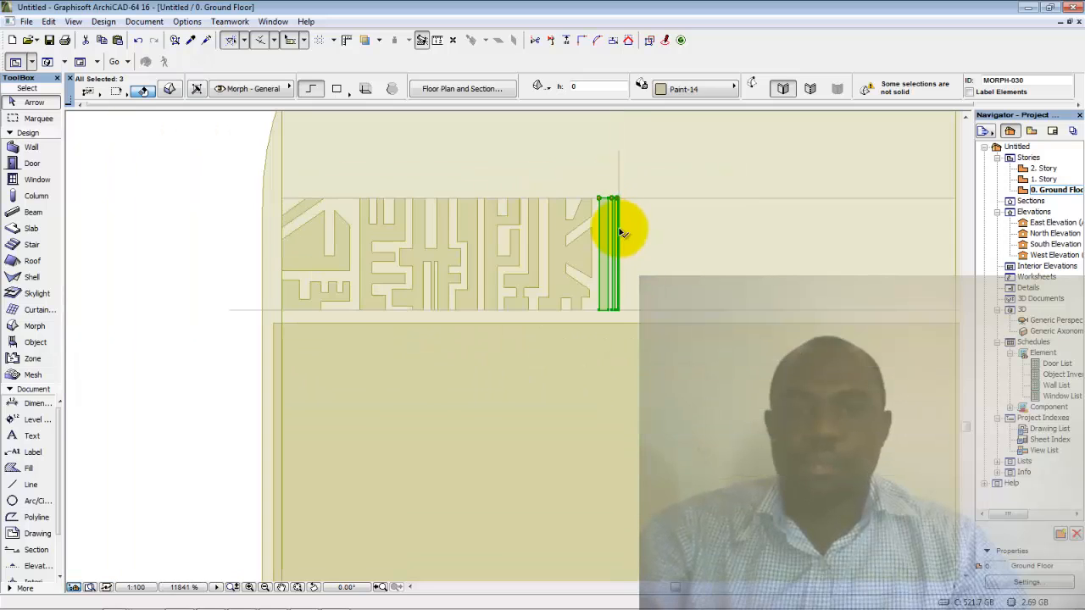
click(359, 252)
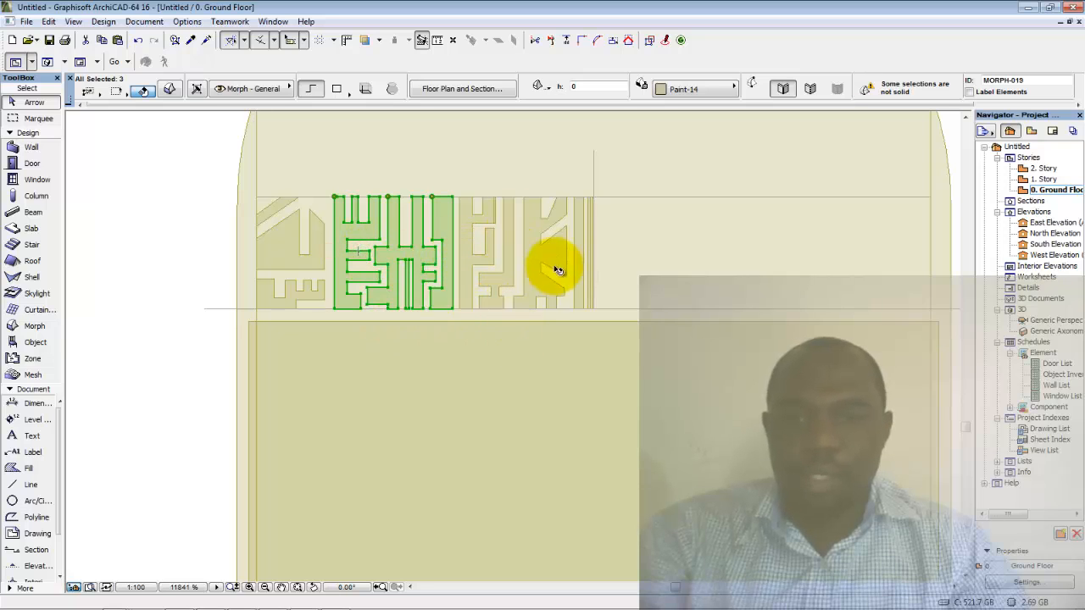
Copy the vertical center line to the right with its upper end on the upper horizontal line, and shorten the copy to the lower horizontal line.
click(594, 167)
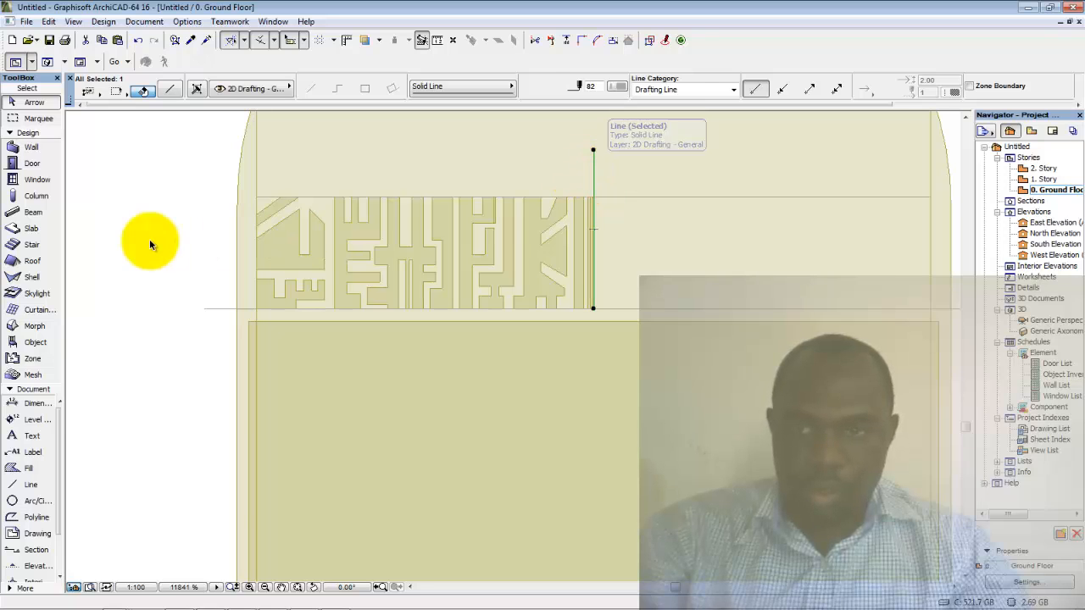
right_click(128, 237)
mouse_move(246, 350)
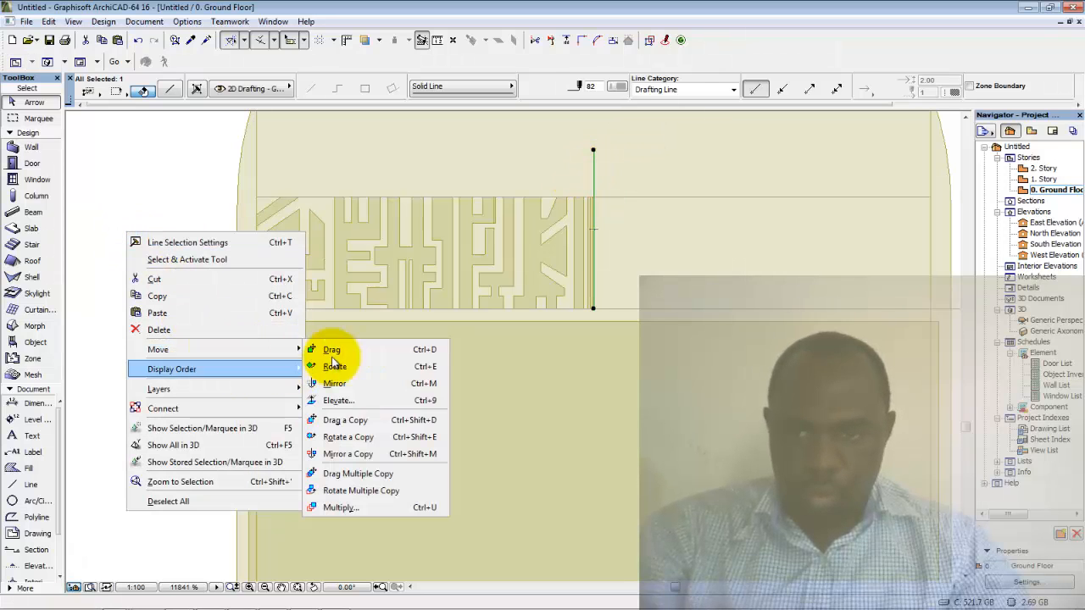
click(345, 420)
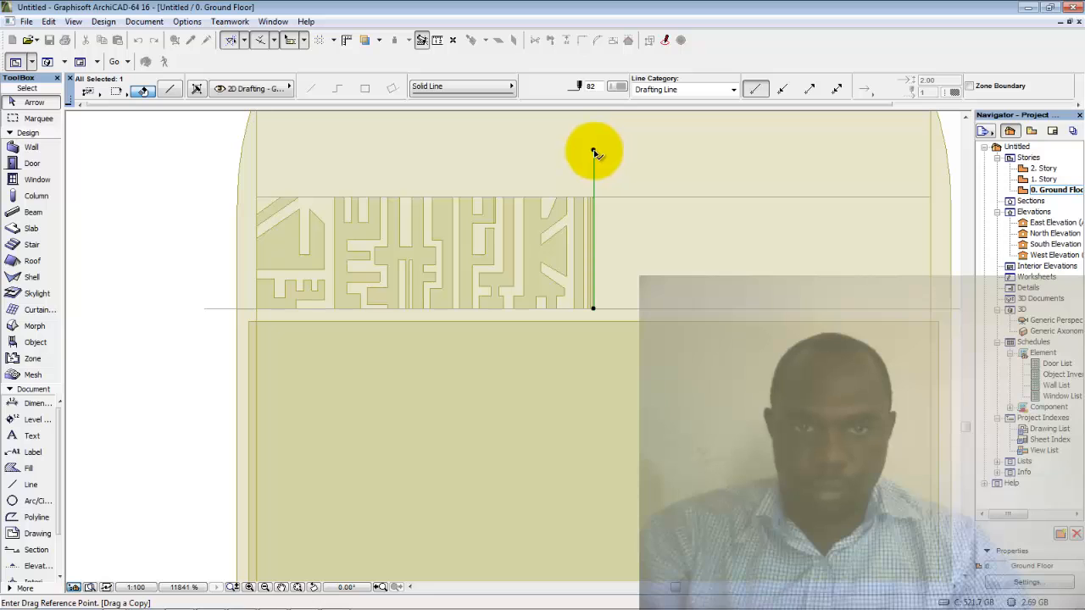
click(593, 153)
click(639, 198)
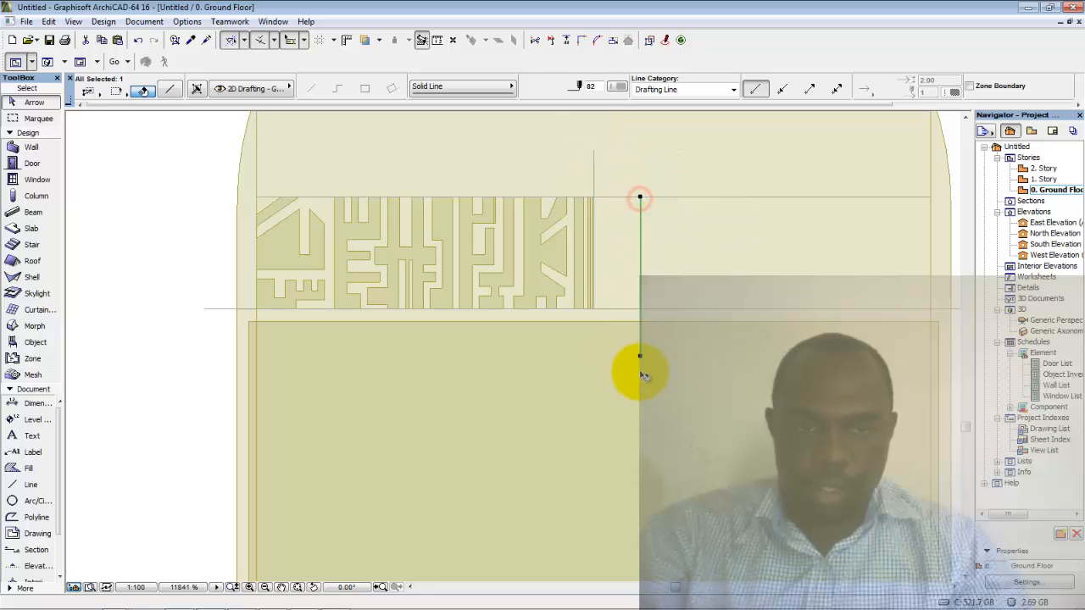
click(639, 356)
click(640, 307)
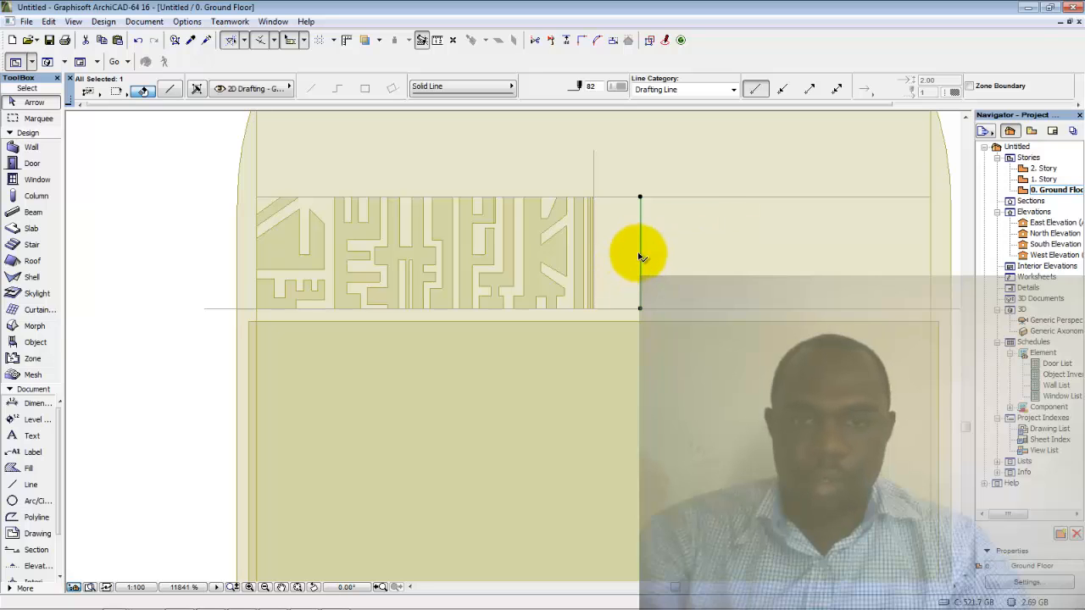
click(108, 299)
Draw a horizontal line about 12 long to the right from the midpoint of the copied vertical line.
click(32, 485)
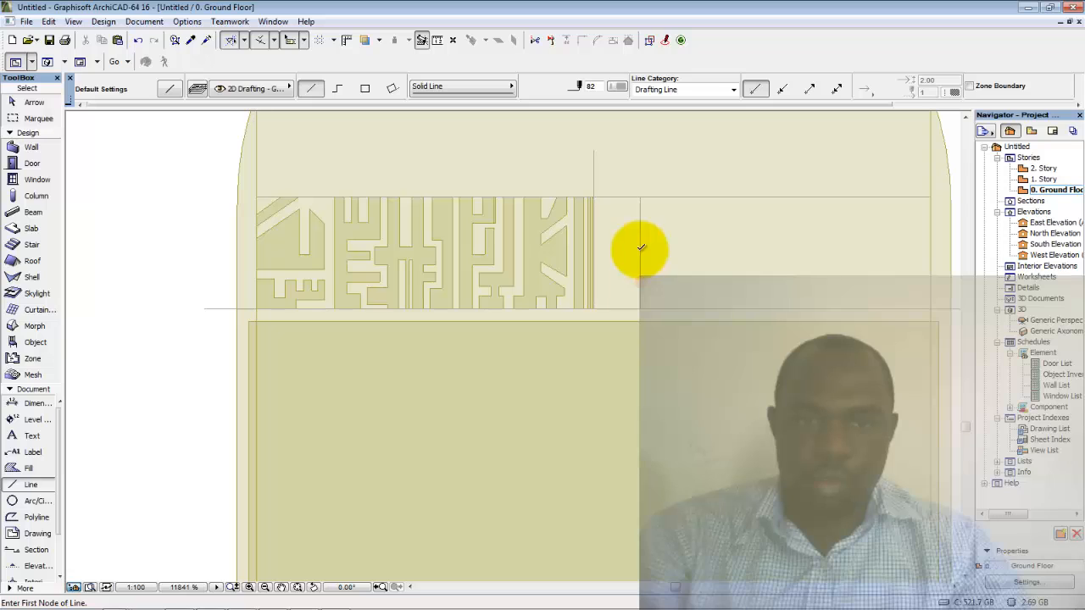
click(640, 248)
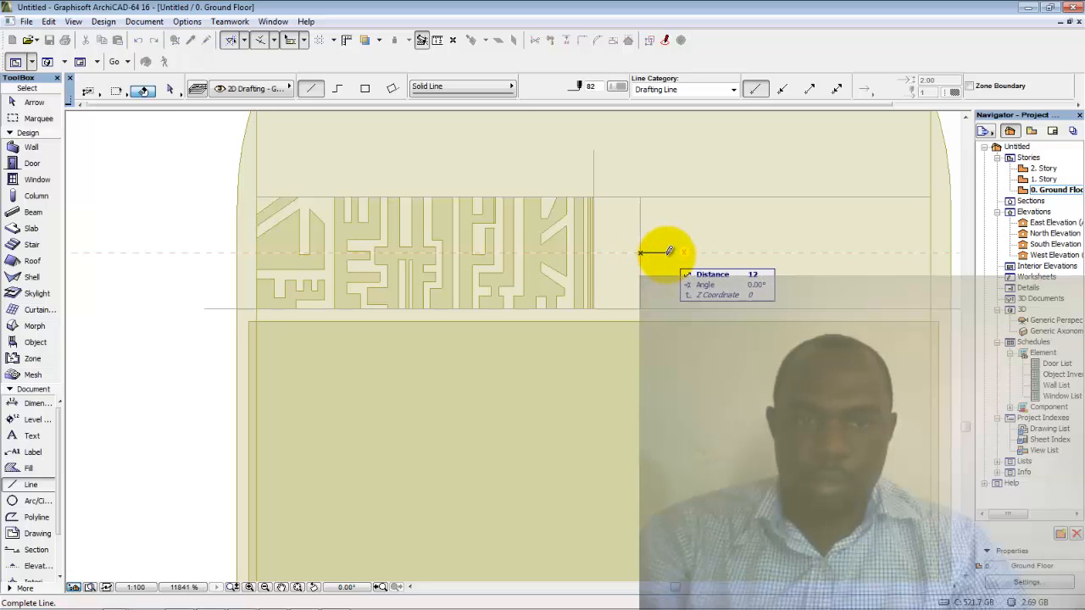
click(669, 252)
key(Escape)
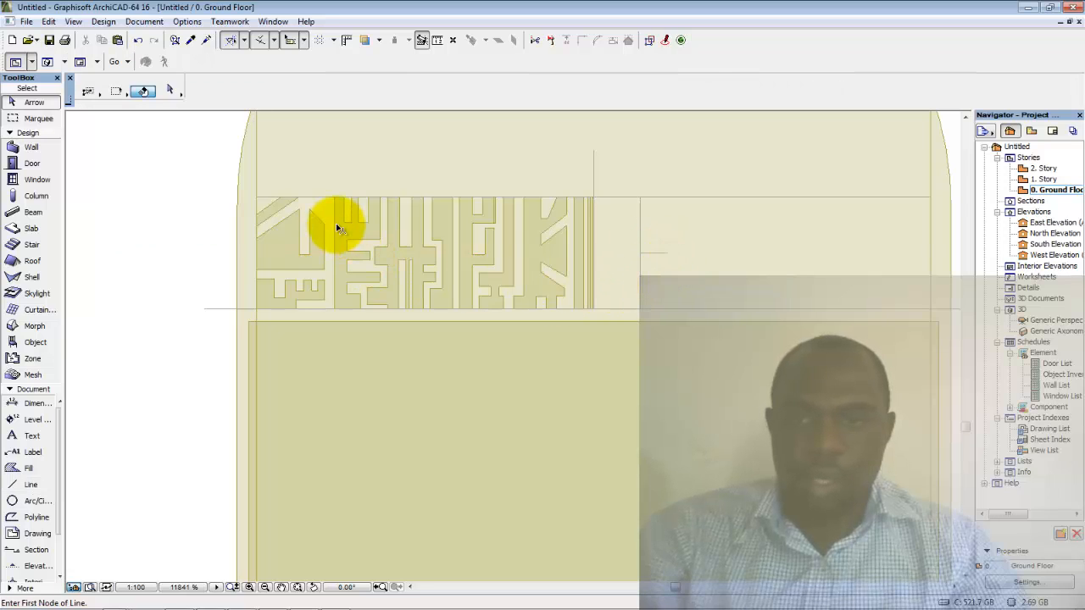
Check the grouping of the pattern morphs by selecting the stepped, slanted-notch and leftmost pieces in turn.
click(347, 224)
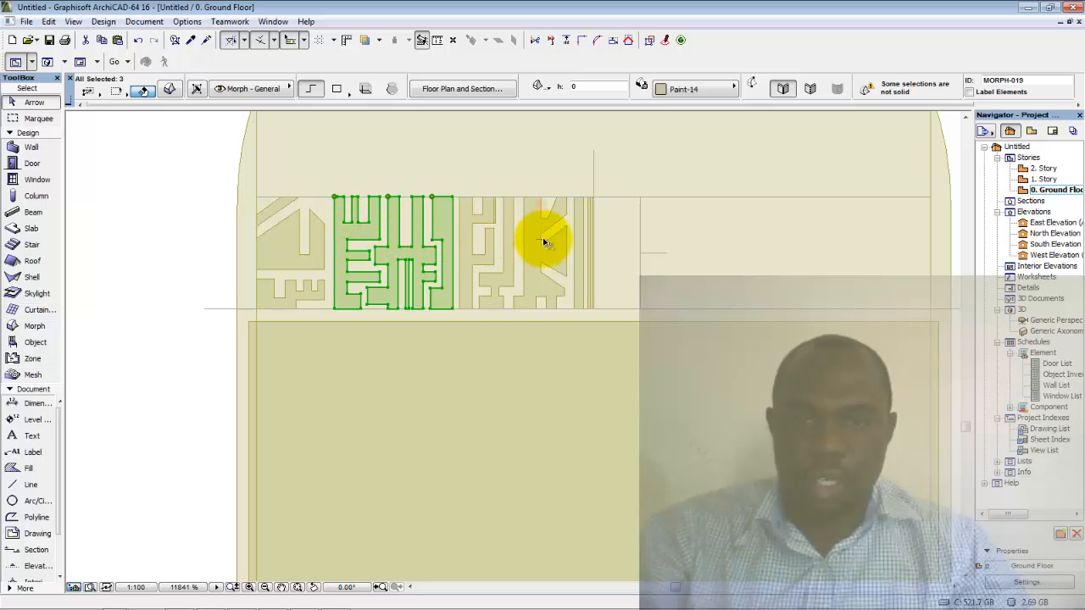
click(545, 244)
click(492, 256)
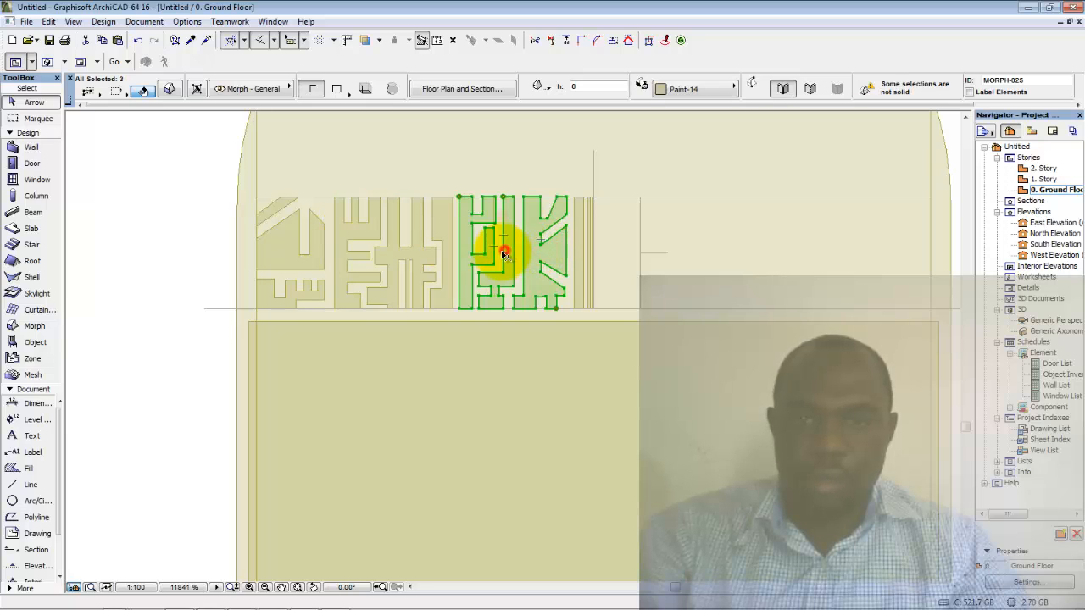
click(195, 270)
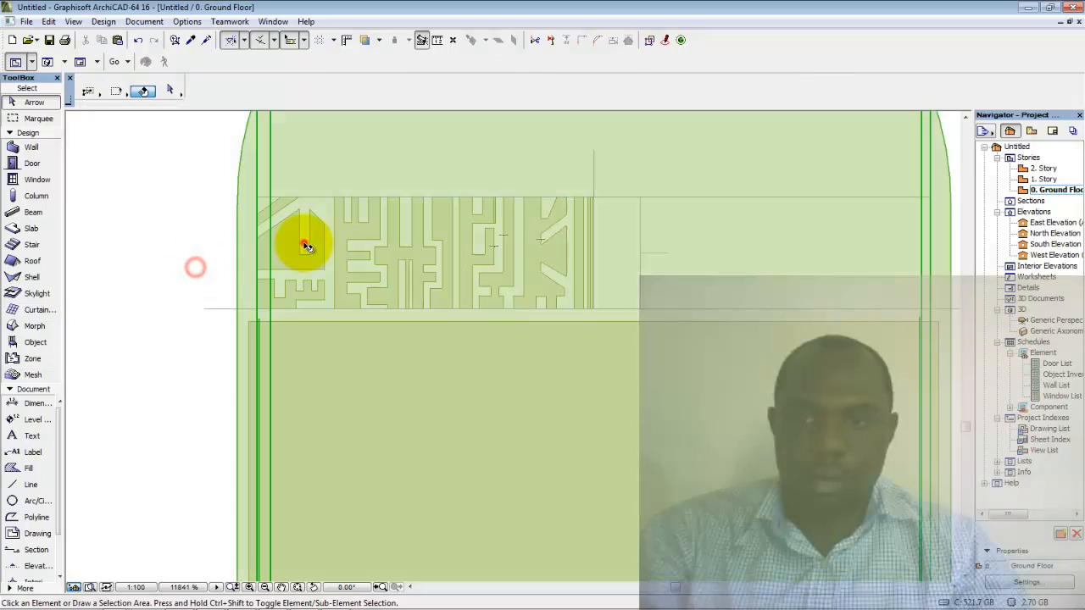
click(288, 257)
key(Escape)
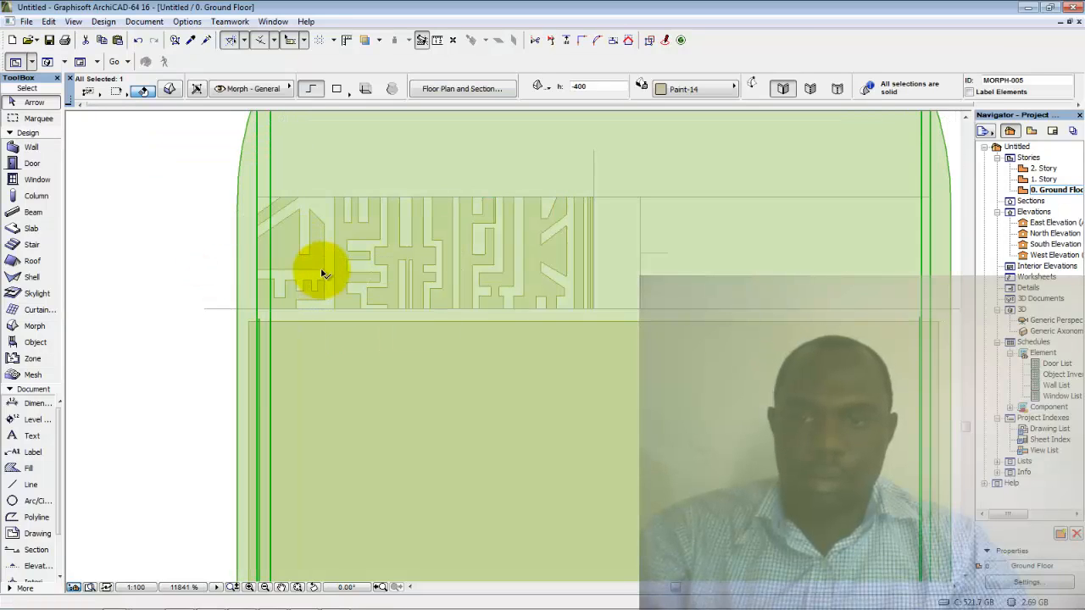
key(Escape)
click(323, 269)
click(376, 263)
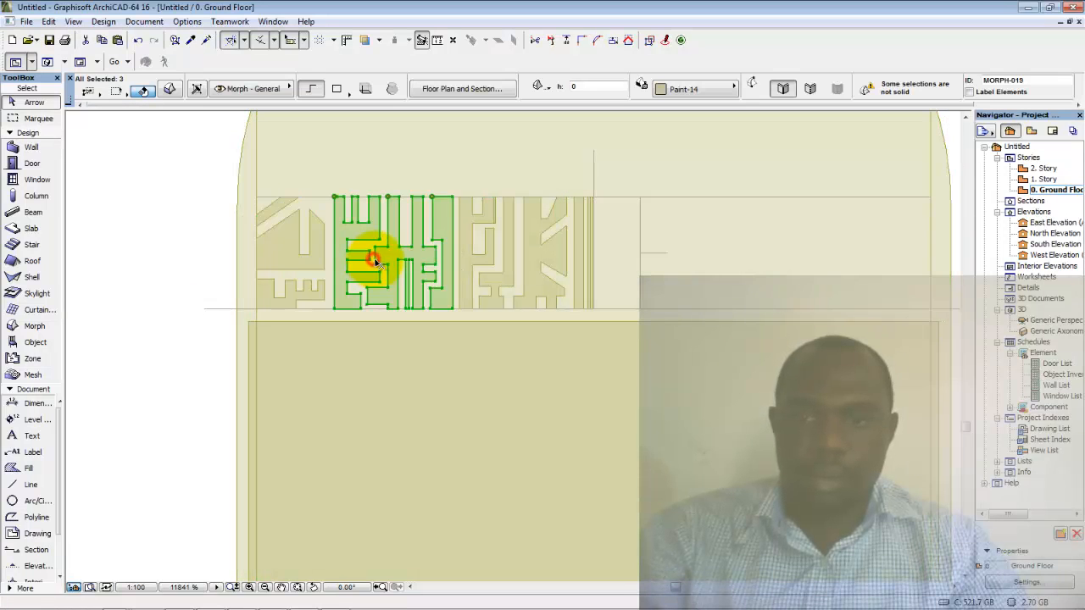
click(513, 268)
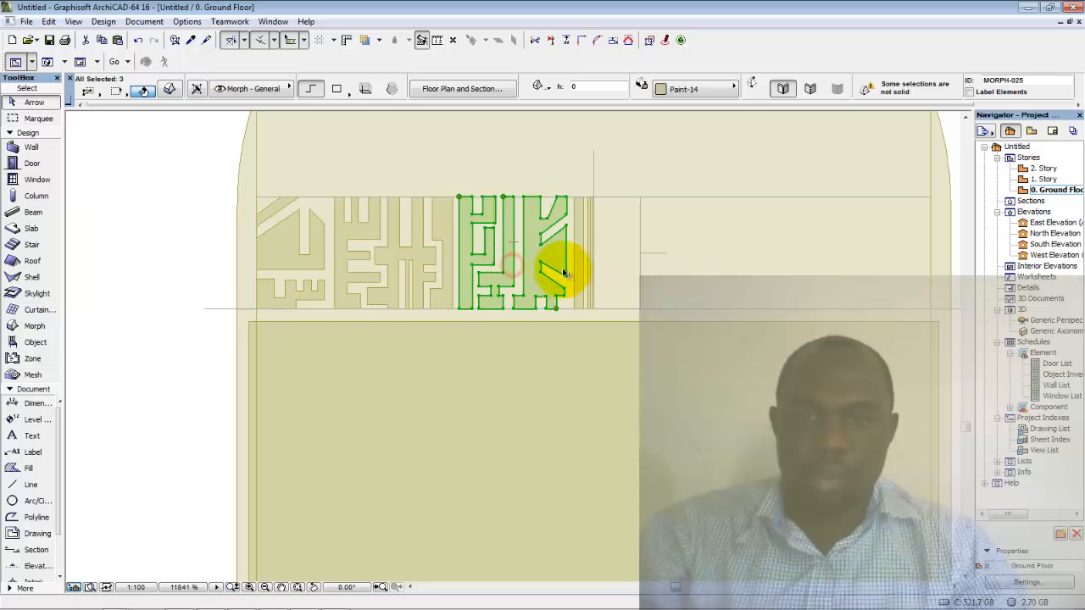
click(453, 270)
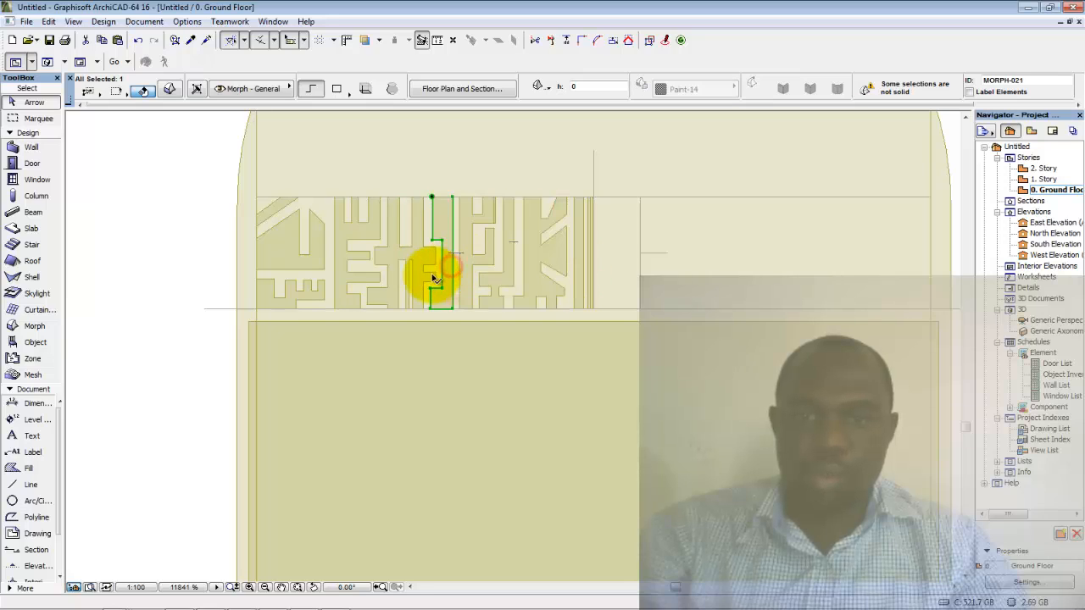
Move the group of interlocking stepped morphs and the group of narrow vertical strips straight down by 25.
click(430, 258)
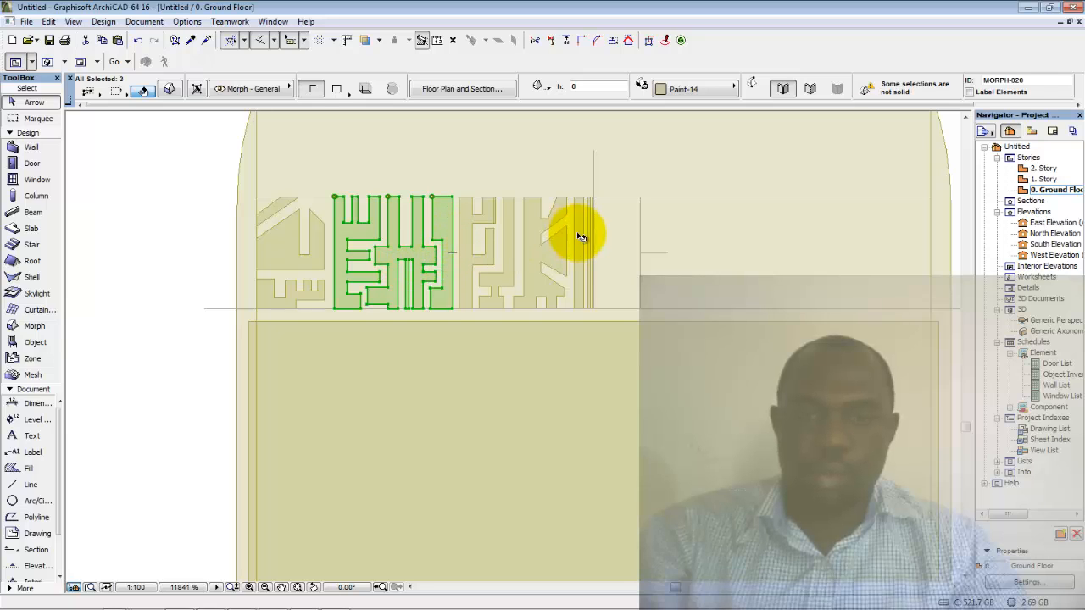
key(ctrl+d)
click(452, 197)
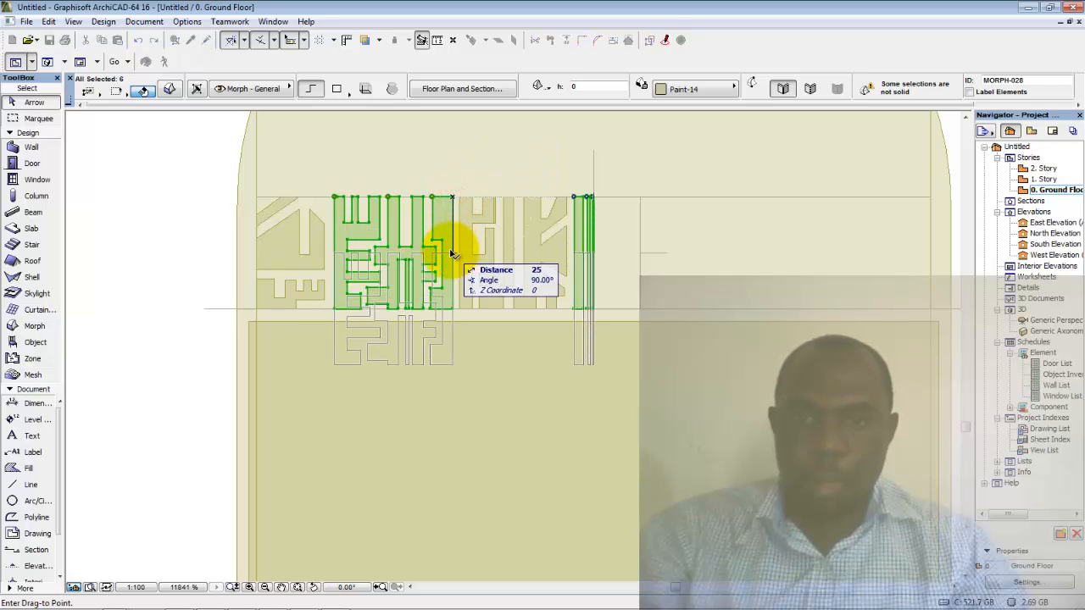
click(450, 253)
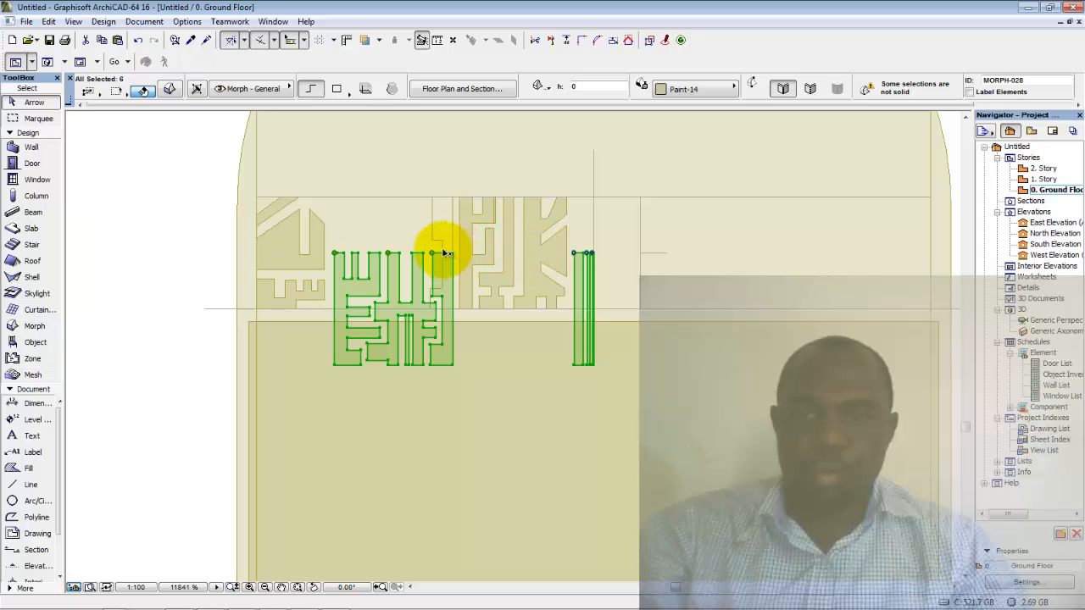
Delete the stray unfilled outline morph left at the stepped group's original position.
click(437, 243)
click(437, 242)
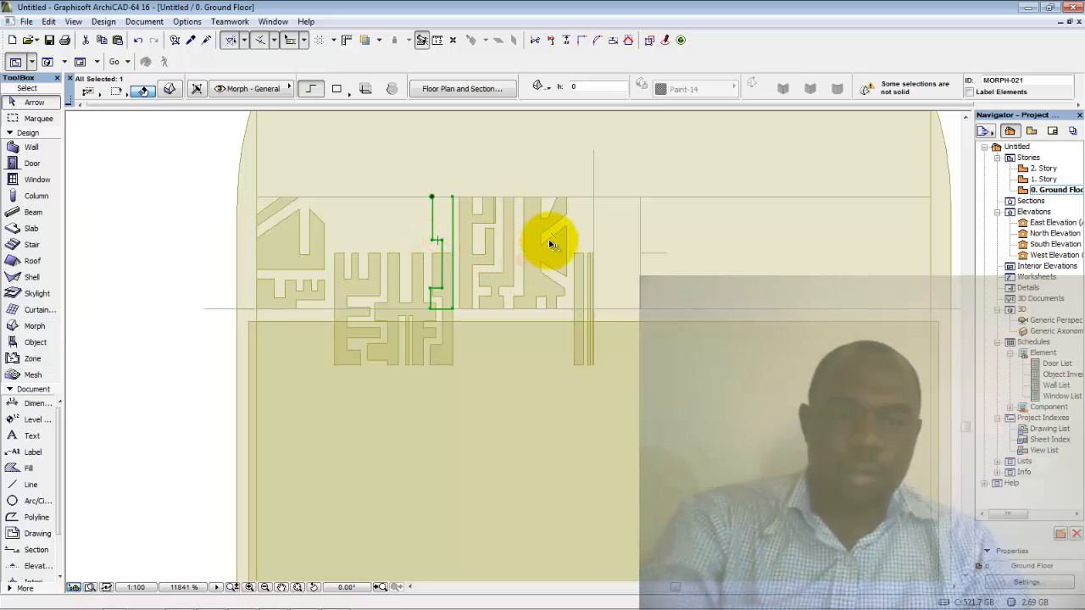
key(Escape)
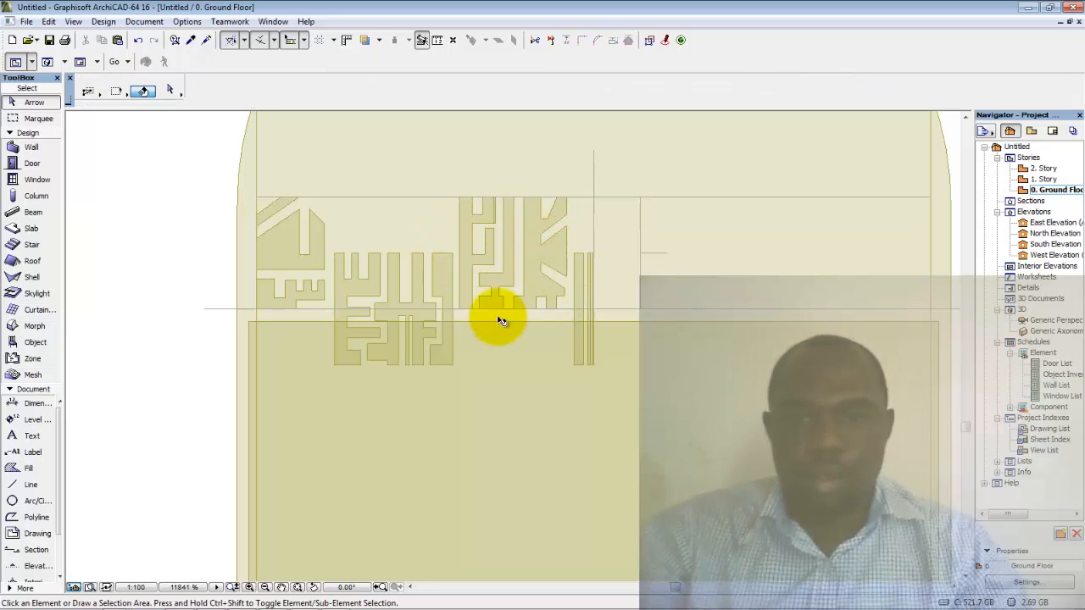
Open the Generic Perspective 3D view and examine the wheel from the opposite side.
scroll(532, 278, down, 2)
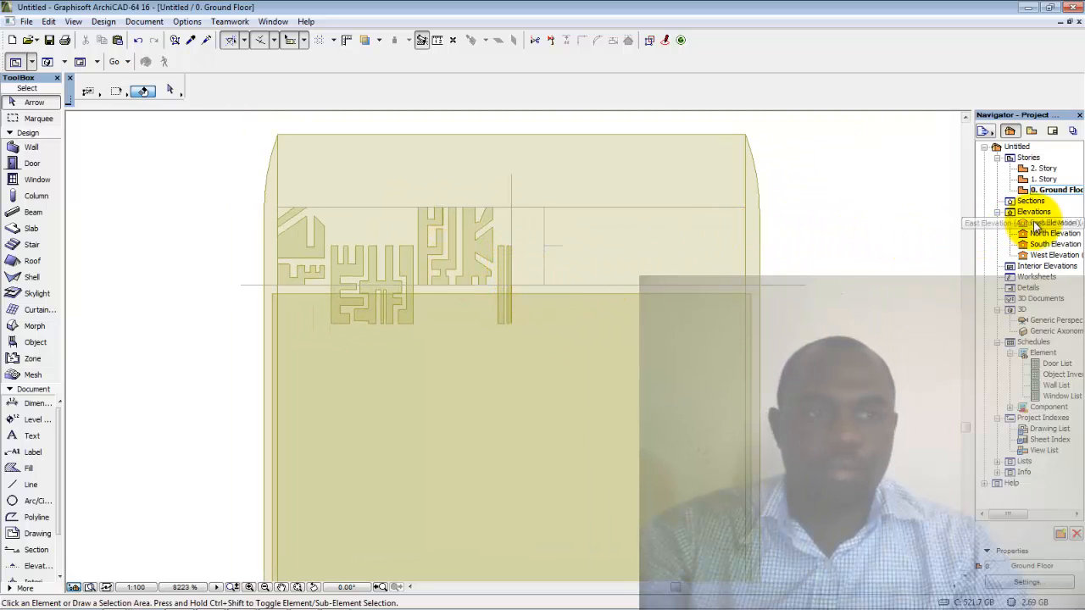
double_click(1036, 322)
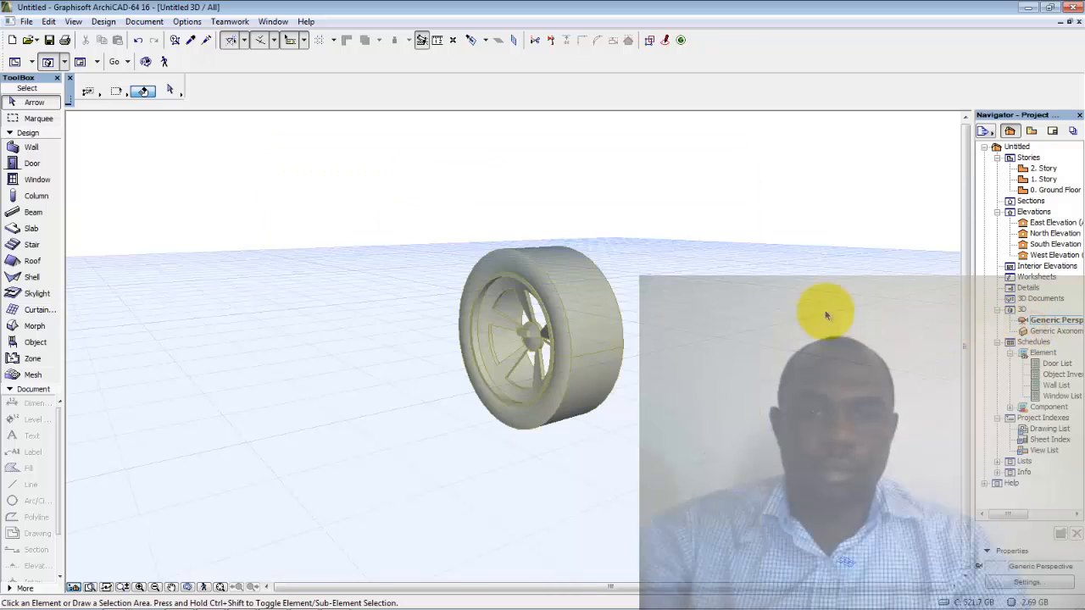
scroll(710, 265, down, 3)
scroll(585, 373, down, 3)
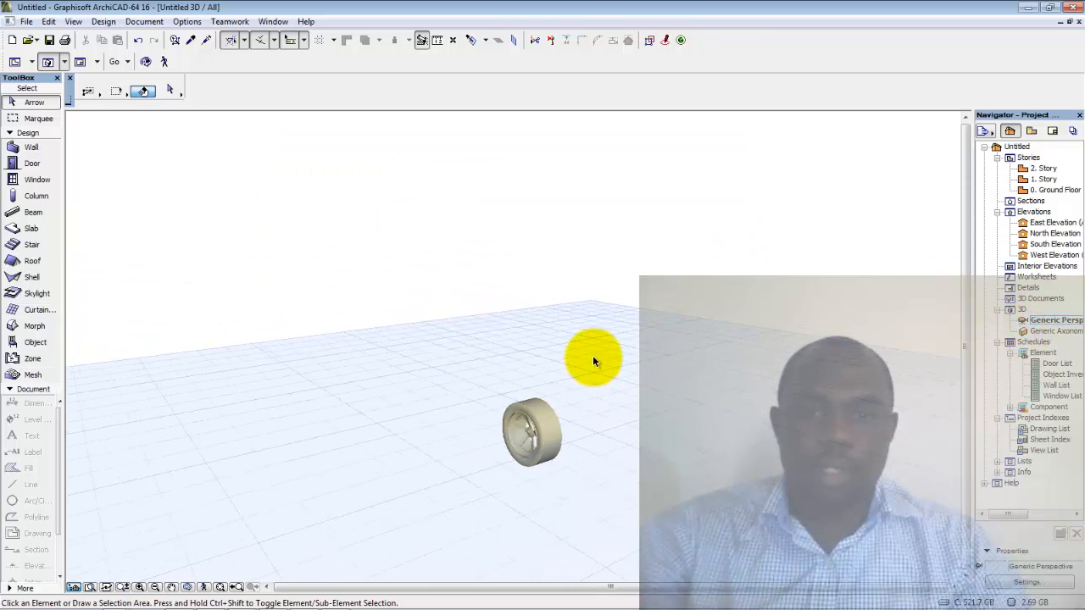
middle_drag(539, 405, 626, 334)
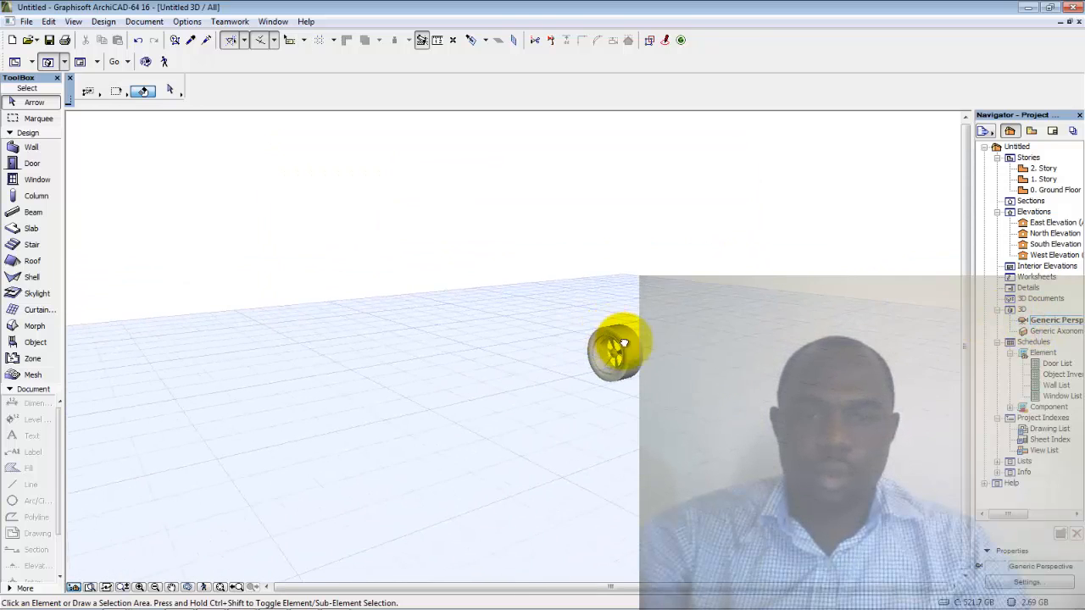
scroll(625, 336, up, 2)
shift+middle_drag(575, 364, 1034, 194)
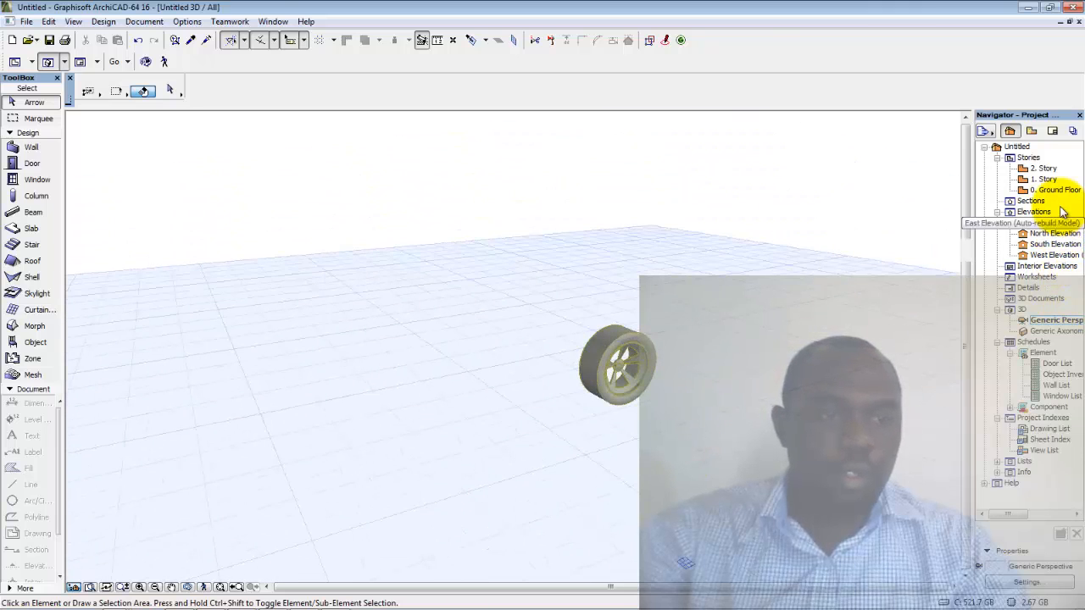
Open the East Elevation and examine the wheel's position relative to the story levels.
double_click(1057, 223)
scroll(717, 254, down, 8)
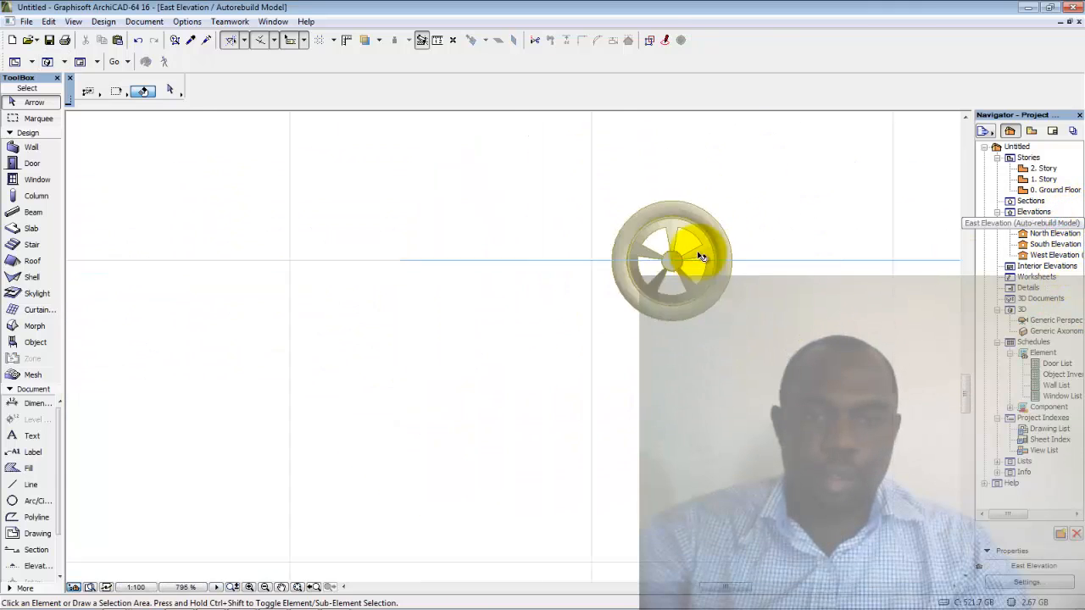
scroll(686, 265, down, 5)
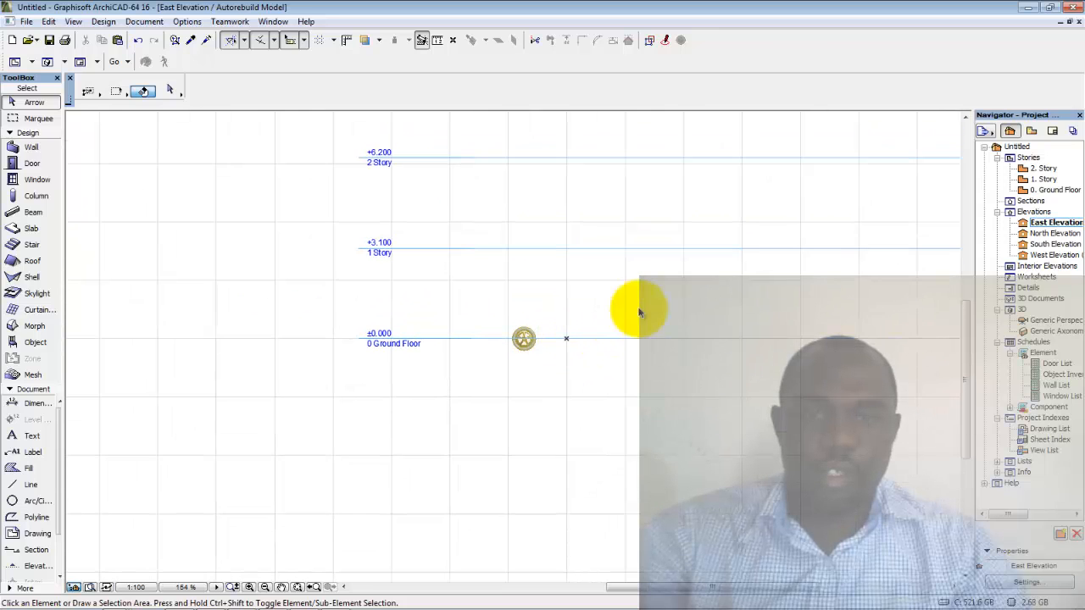
click(557, 291)
click(446, 206)
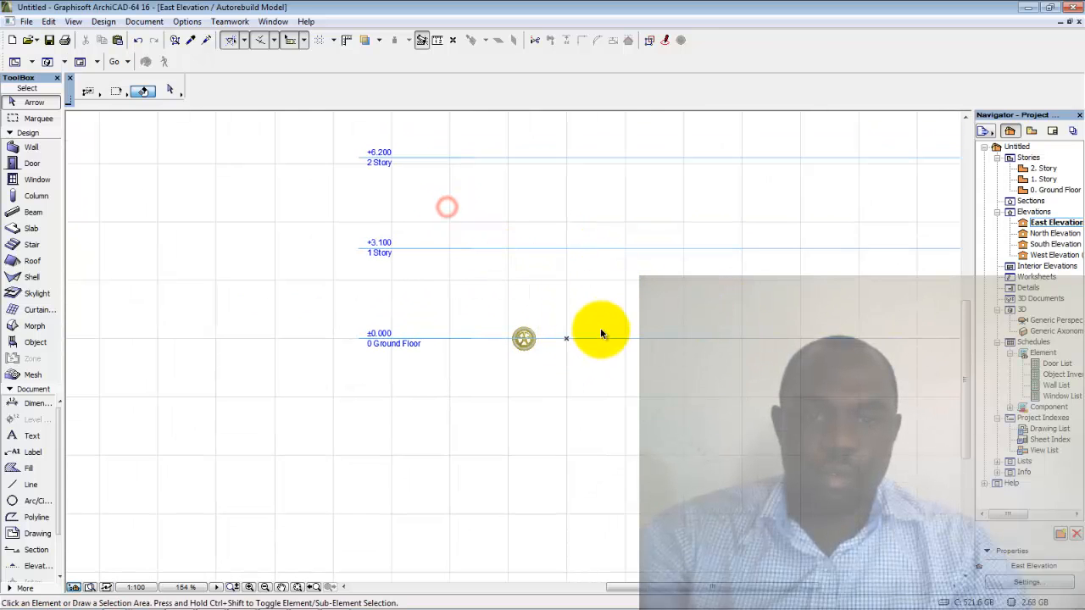
scroll(523, 334, up, 3)
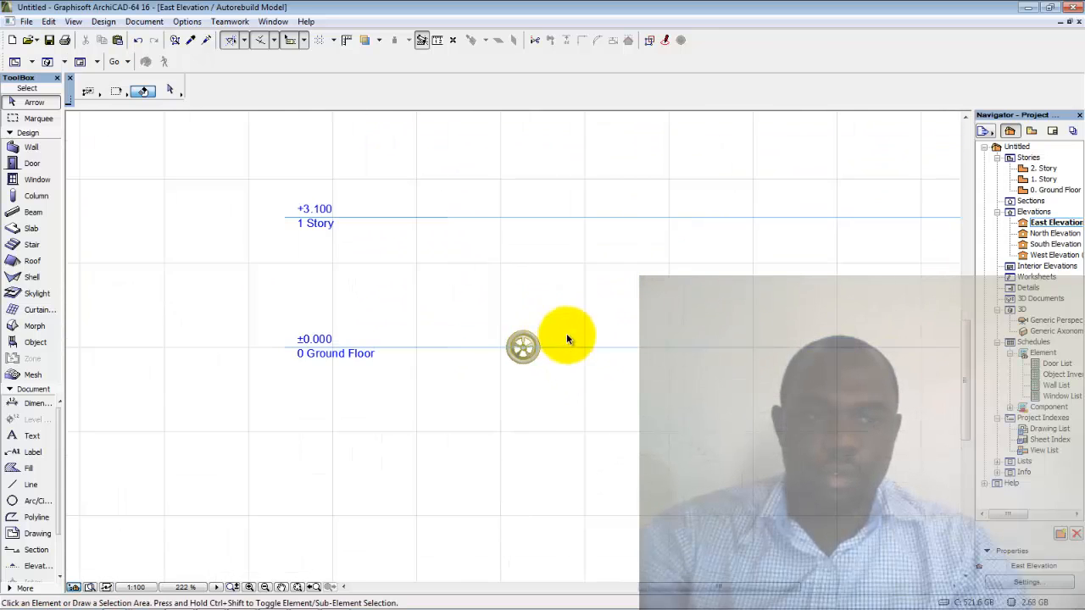
Return to the Ground Floor plan and check the leftmost morph group's elevation in its selection settings without changing it.
double_click(1052, 189)
scroll(536, 275, down, 6)
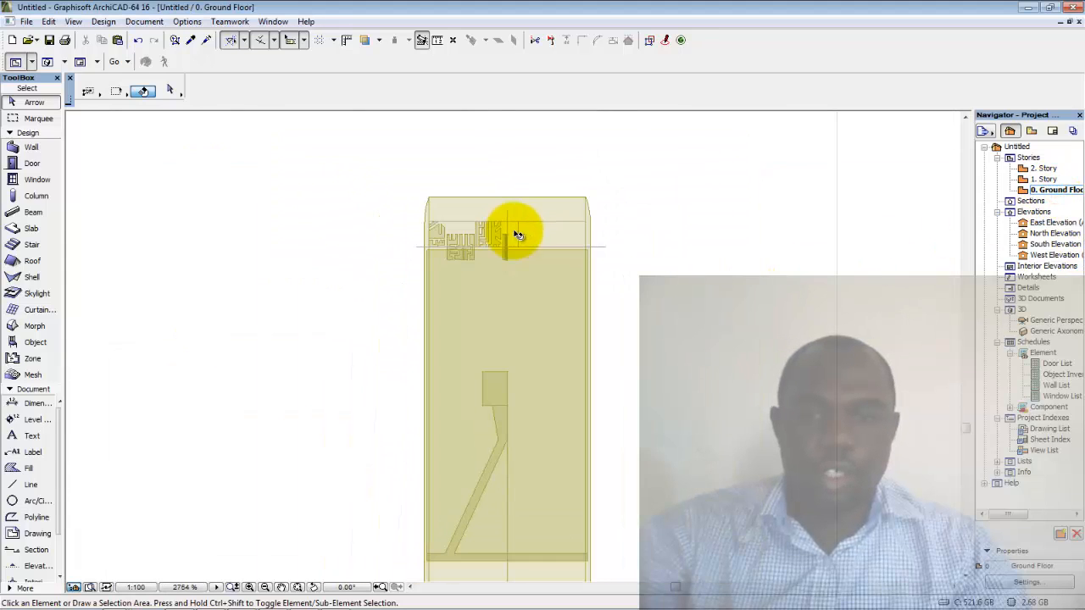
scroll(518, 231, down, 2)
scroll(526, 227, up, 1)
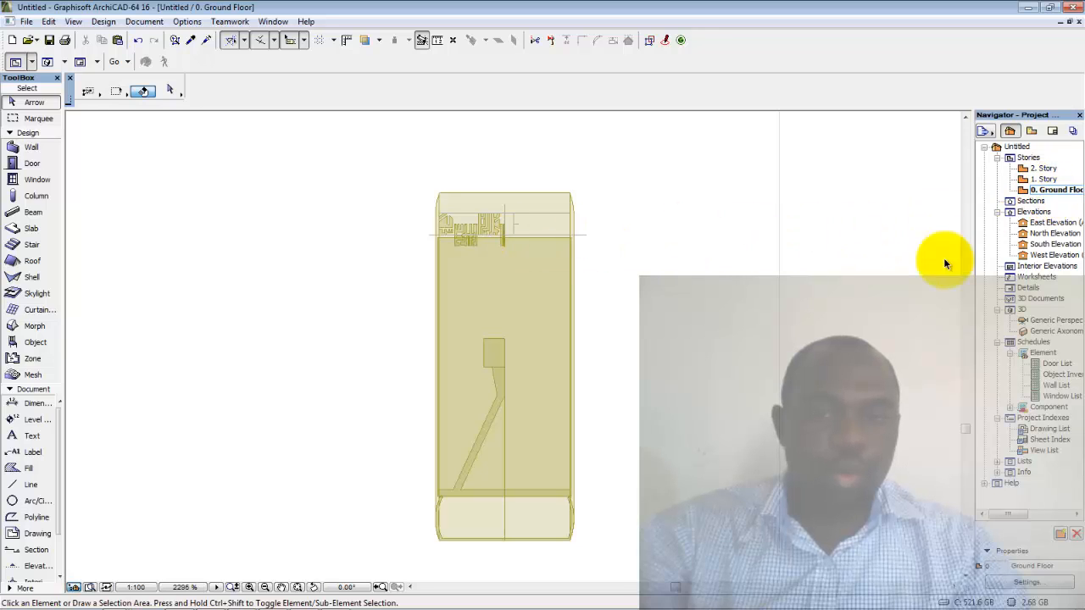
scroll(479, 223, up, 9)
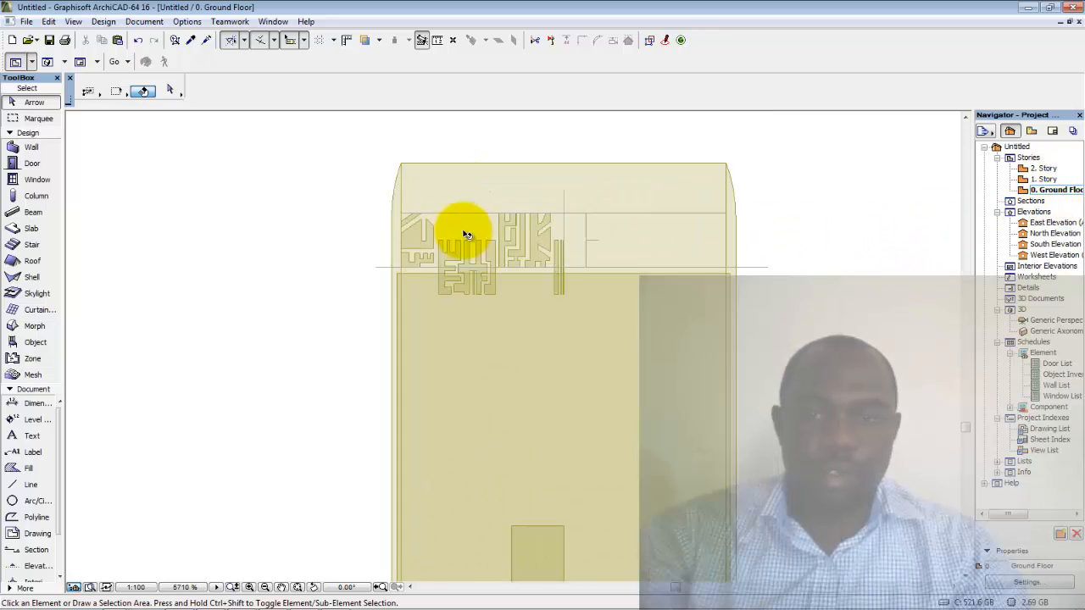
click(398, 229)
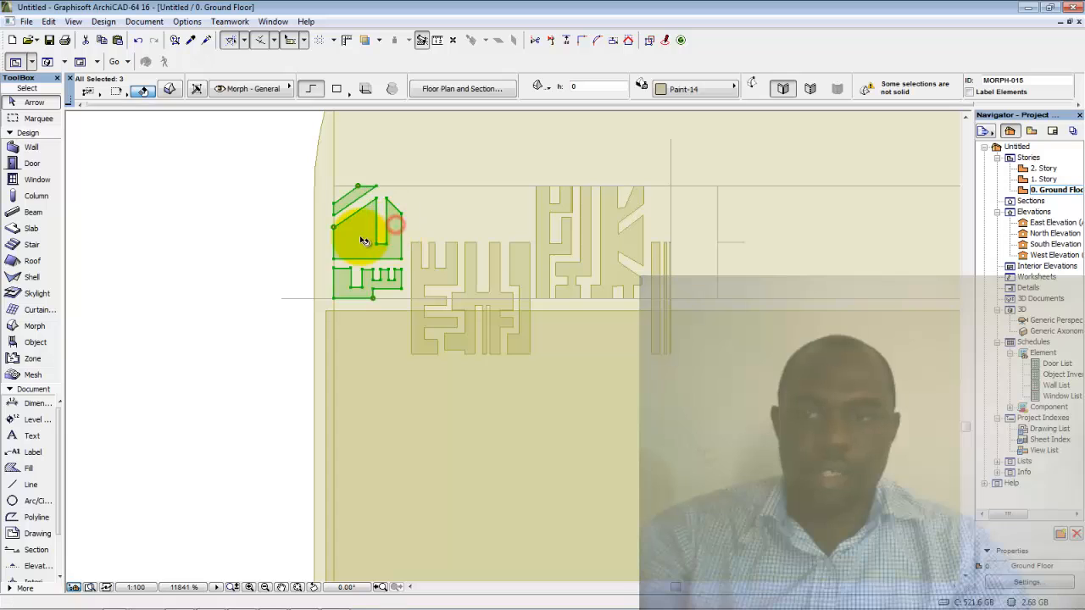
click(167, 92)
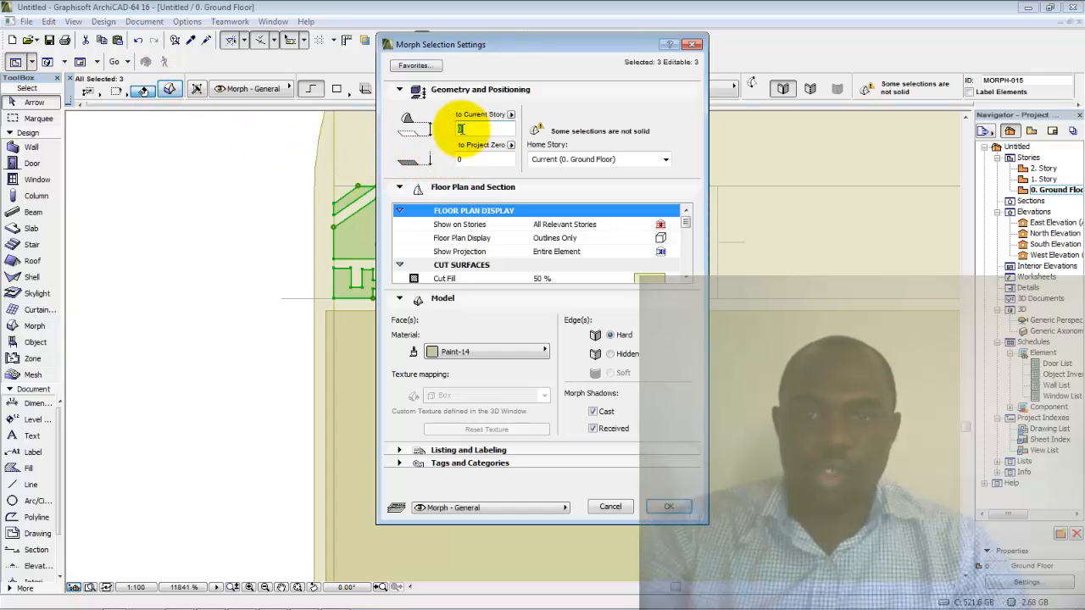
click(692, 45)
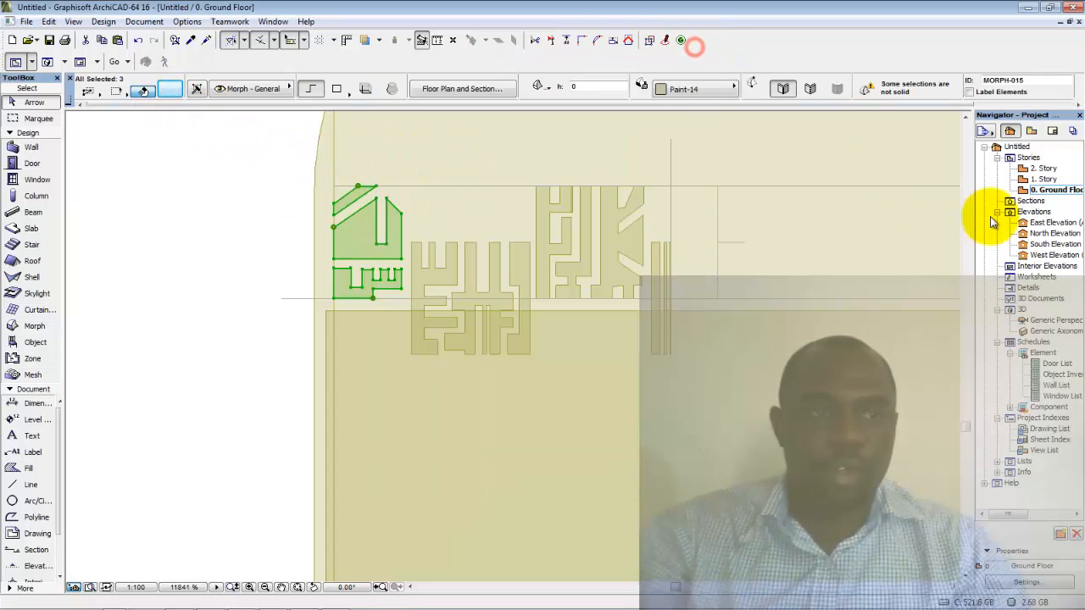
click(232, 313)
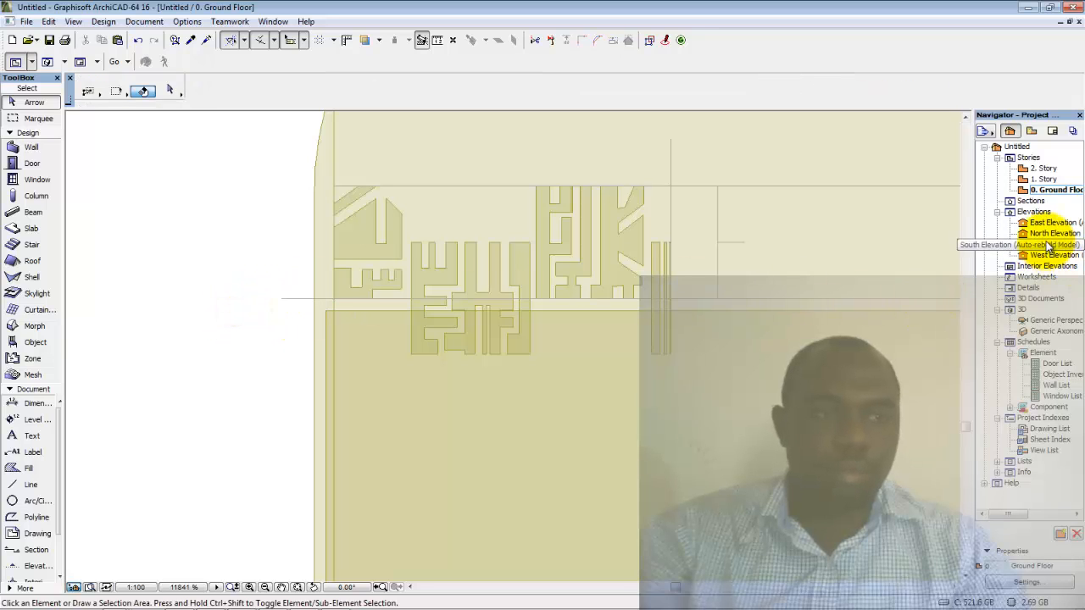
Reopen the Generic Perspective 3D view and inspect the wheel's face and hub up close for the pattern morphs.
double_click(1055, 321)
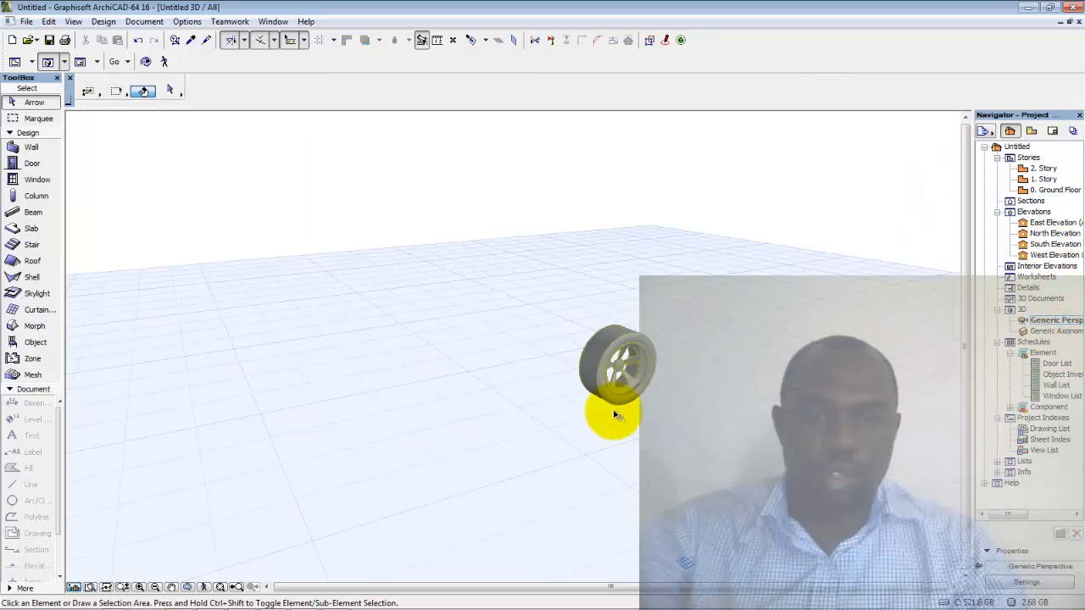
scroll(603, 404, up, 5)
middle_drag(630, 433, 576, 392)
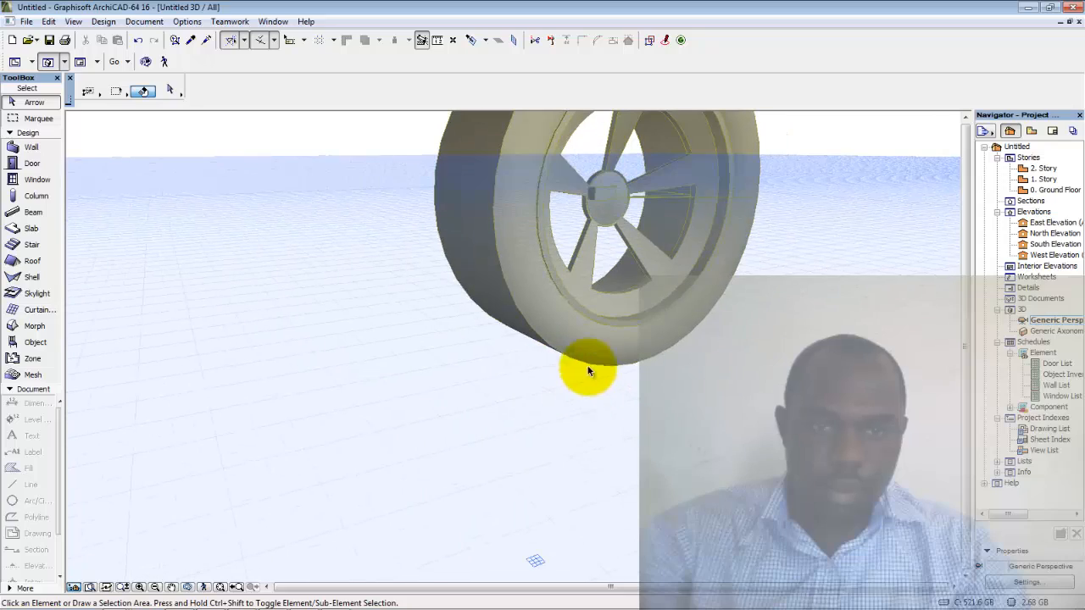
middle_drag(612, 230, 534, 245)
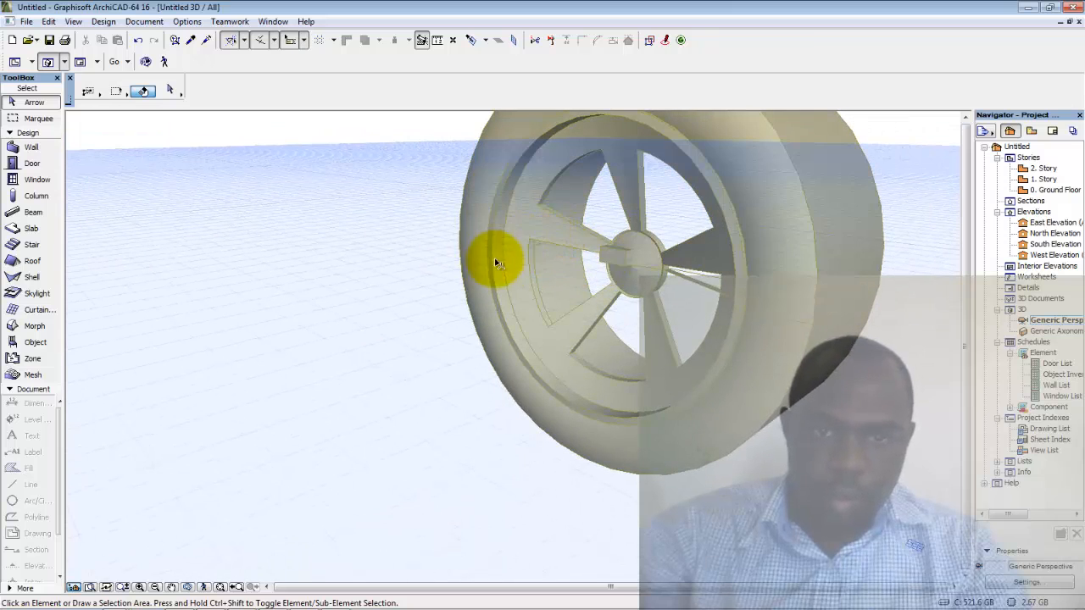
On the Ground Floor plan, select all the grouped tread morphs and set their elevation to the current story to 500.
double_click(1055, 189)
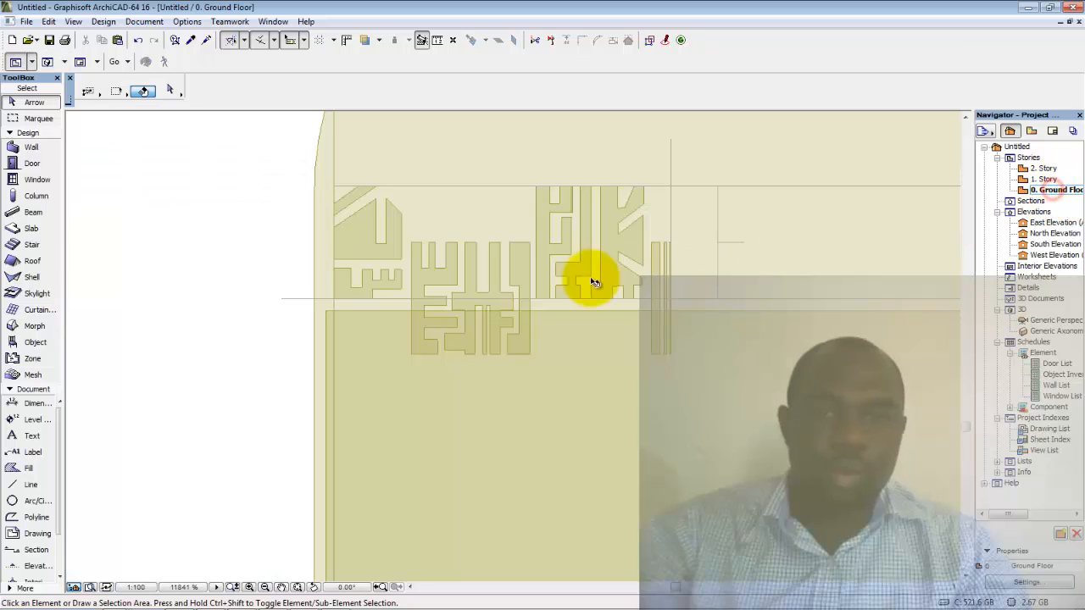
click(388, 235)
shift+click(418, 261)
shift+click(535, 250)
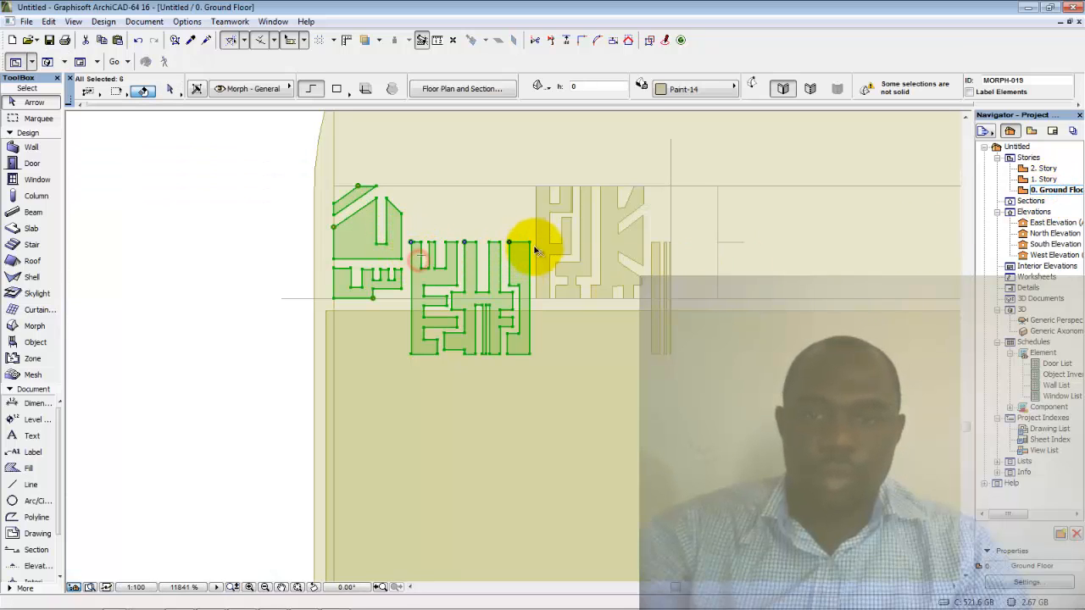
shift+click(547, 239)
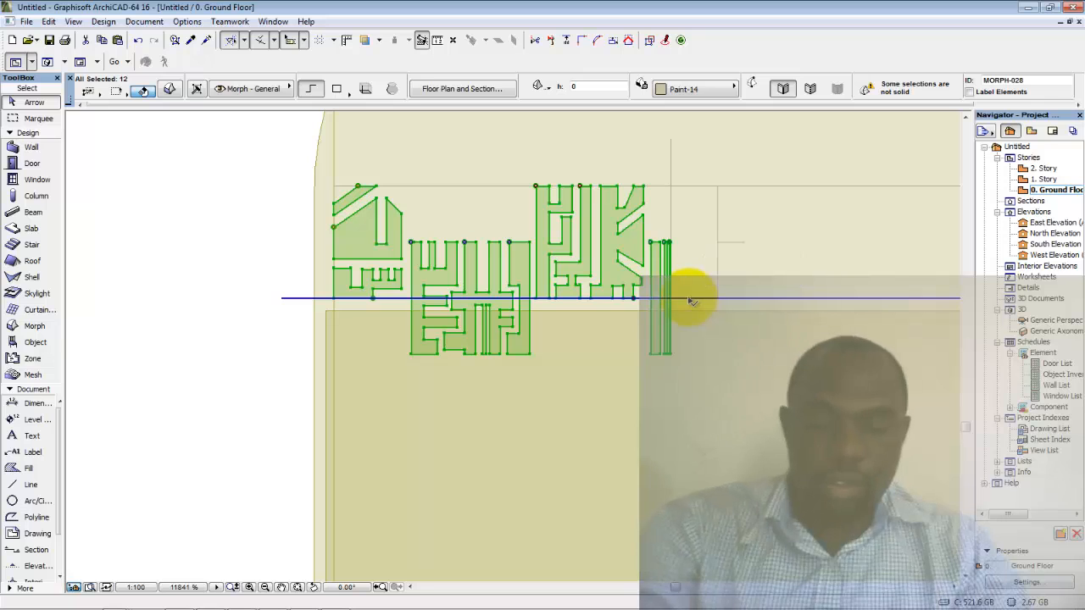
click(170, 88)
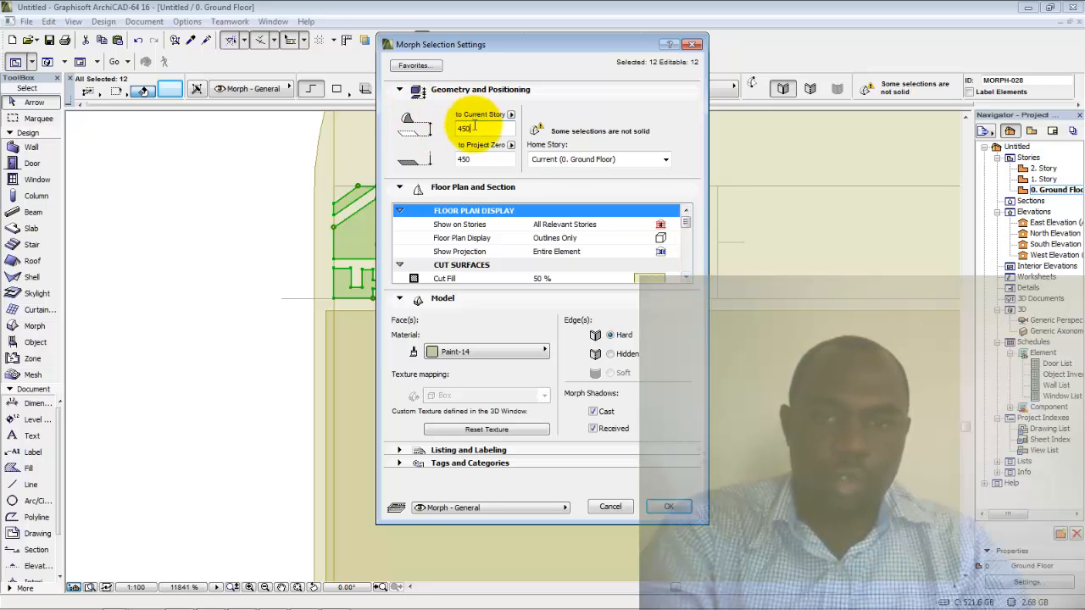
drag(472, 128, 434, 129)
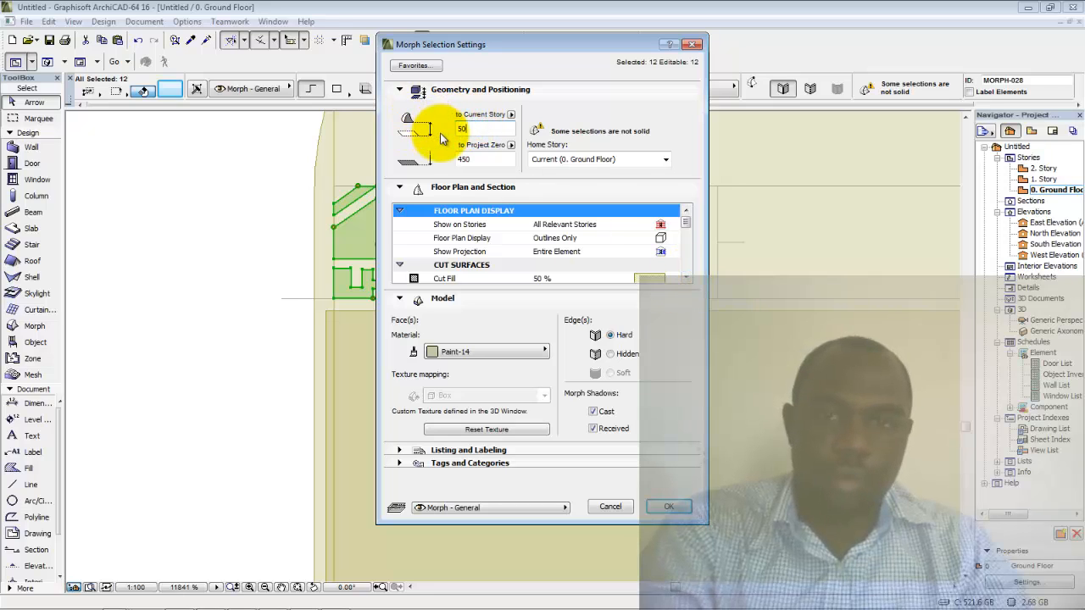
text(500)
key(Return)
Open the Generic Perspective 3D view and examine the raised tread morphs' position relative to the wheel.
double_click(1041, 322)
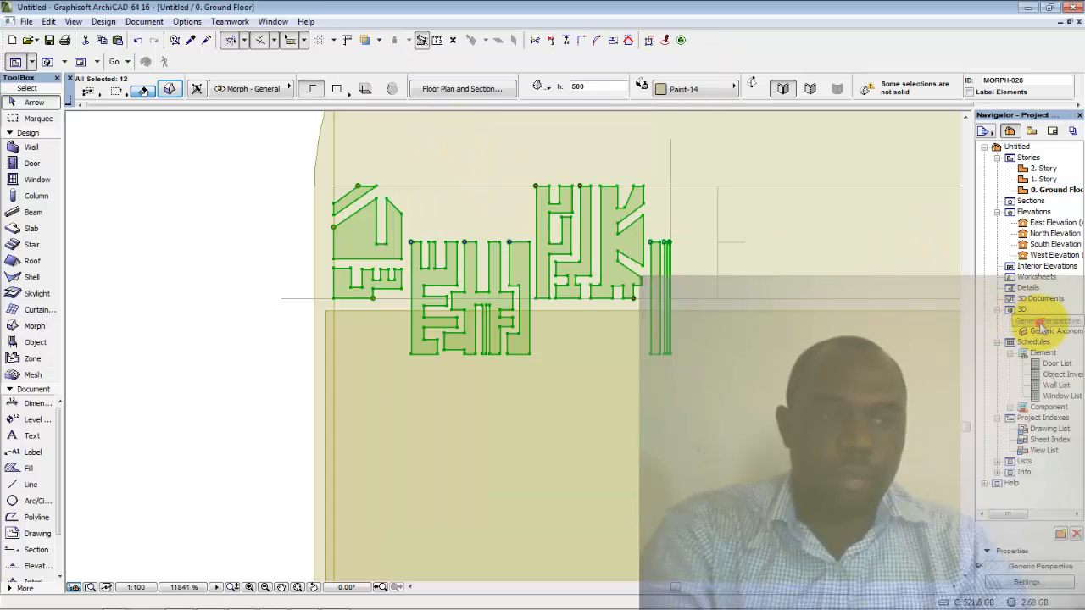
scroll(562, 309, down, 4)
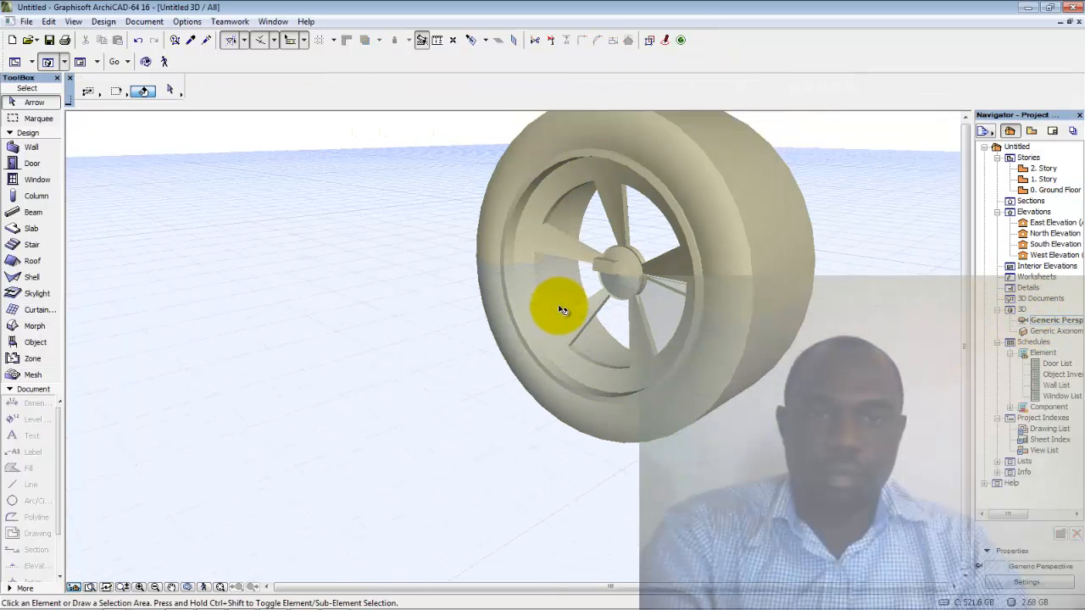
shift+middle_drag(496, 208, 616, 388)
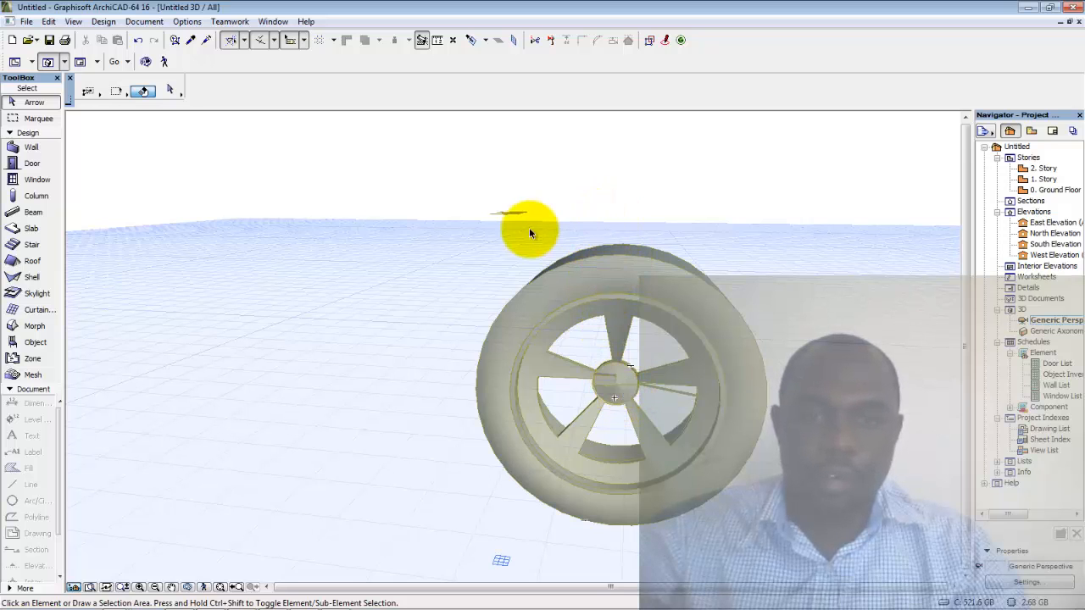
mouse_move(508, 218)
shift+middle_down()
mouse_move(477, 305)
mouse_move(502, 237)
shift+middle_up()
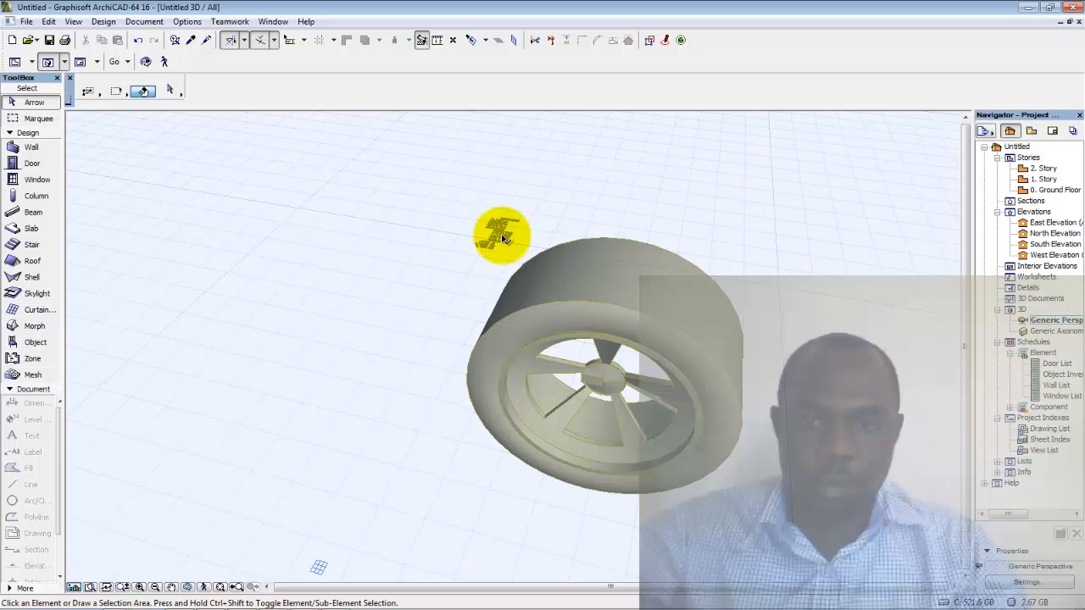
On the Ground Floor plan, drag the selected tread morphs straight down the wheel until level with the central hub block's lower corner.
double_click(1049, 188)
scroll(644, 229, down, 5)
scroll(475, 227, up, 4)
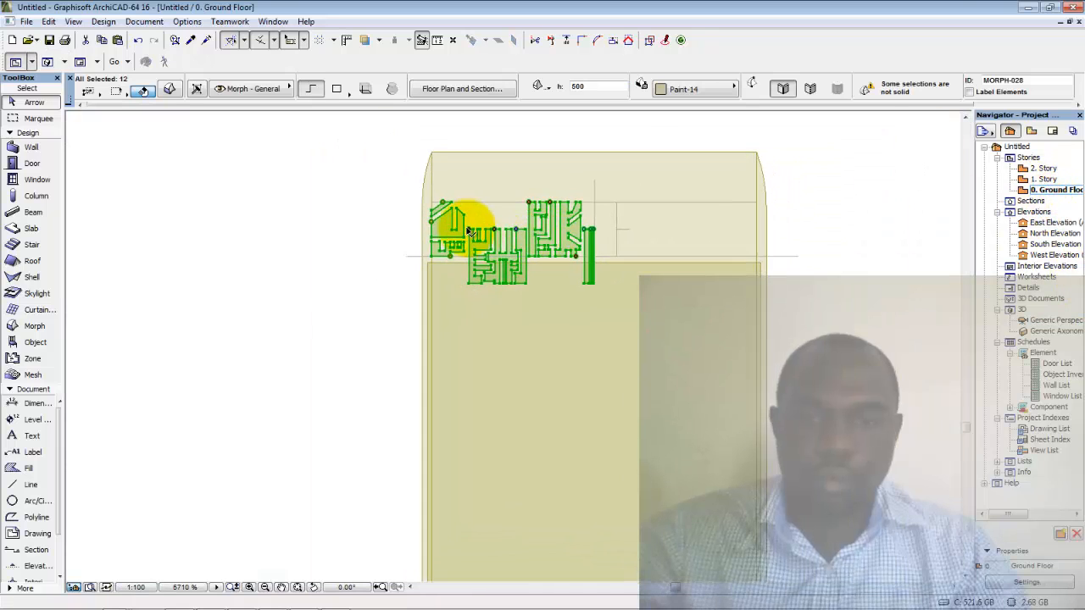
middle_drag(522, 240, 487, 247)
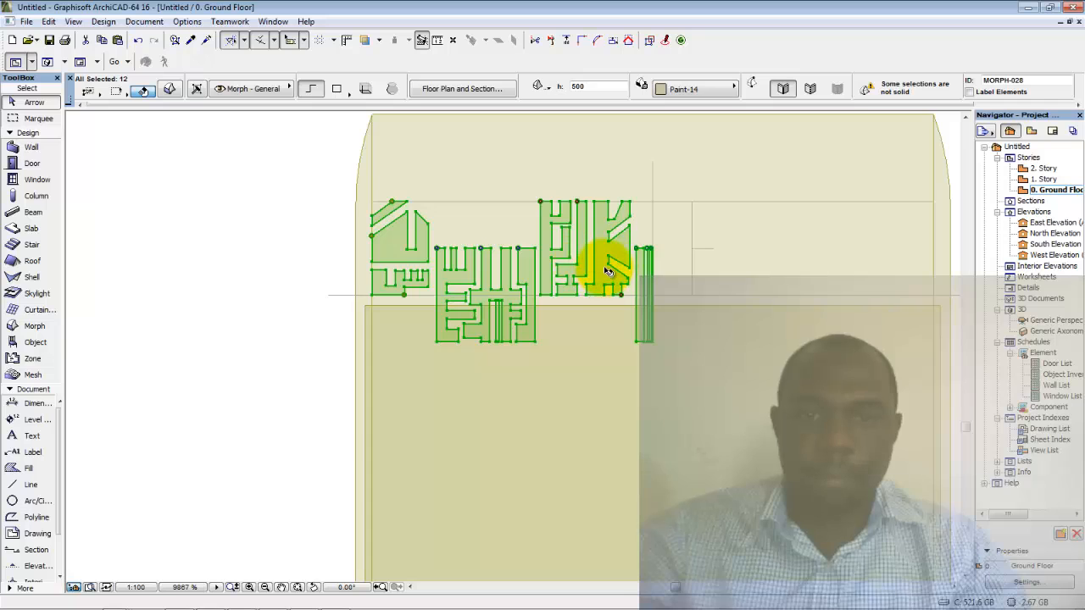
scroll(606, 272, down, 3)
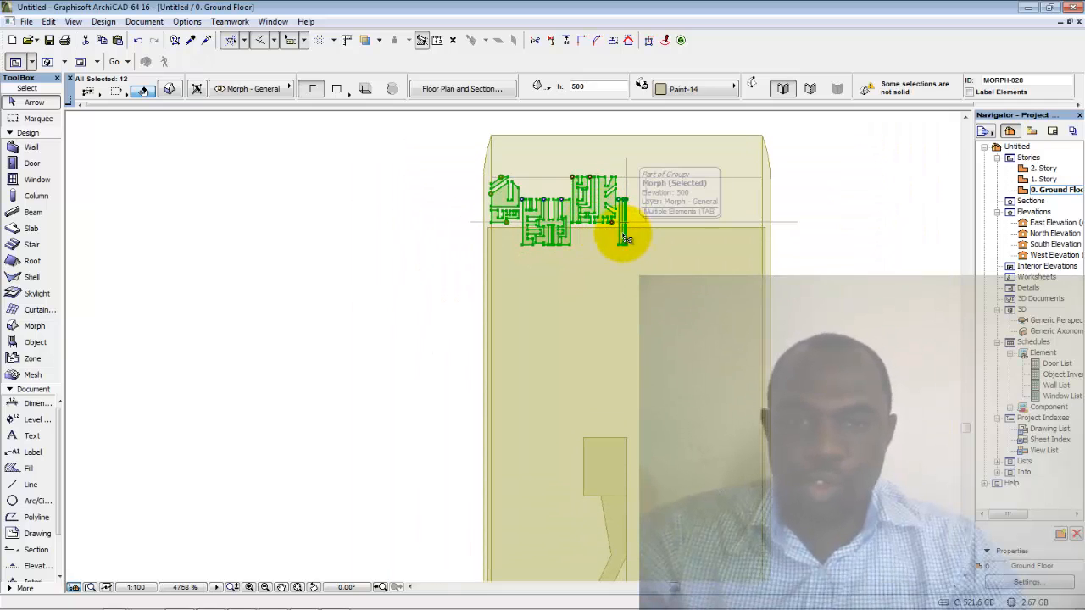
key(ctrl+d)
scroll(693, 219, down, 3)
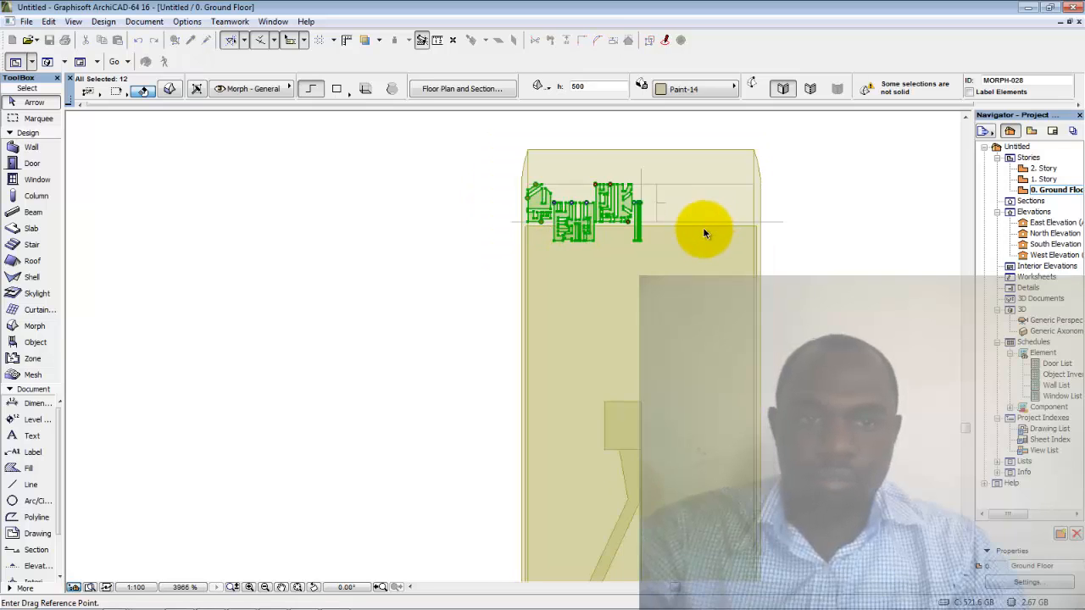
scroll(549, 167, up, 3)
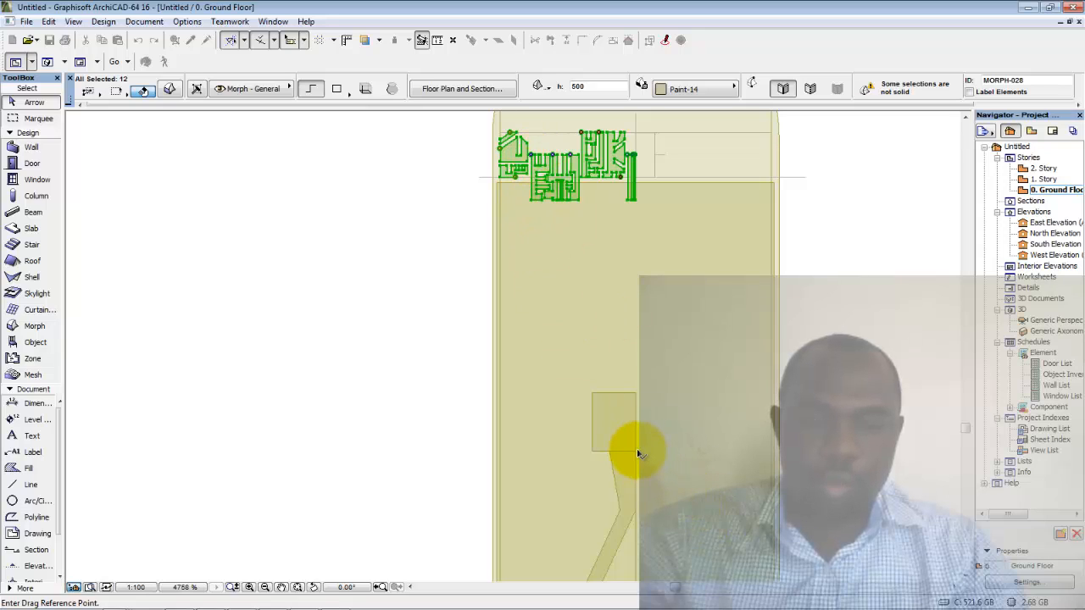
key(ctrl)
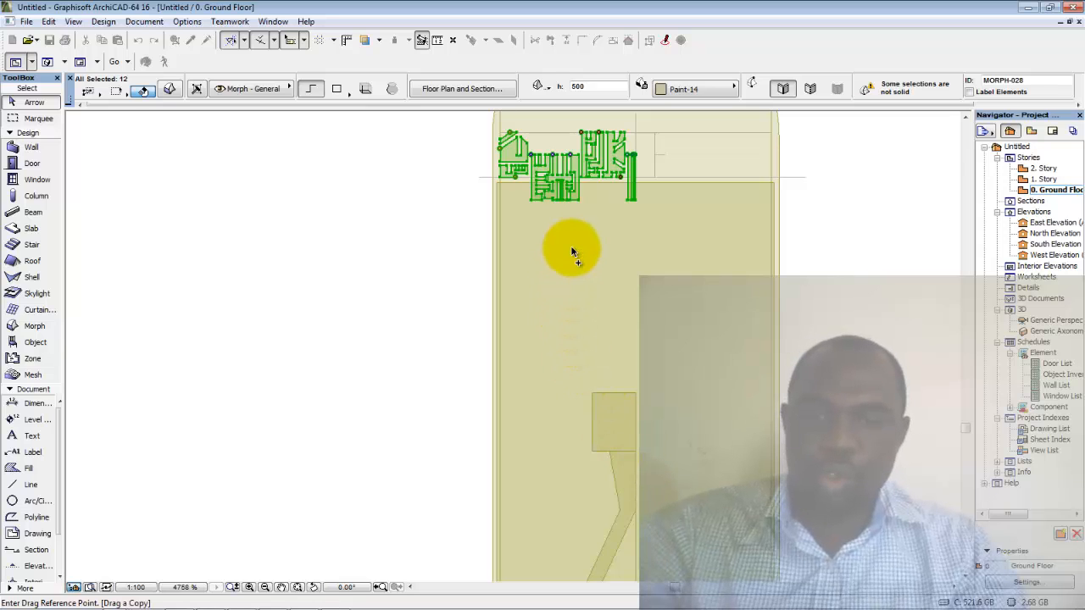
click(531, 158)
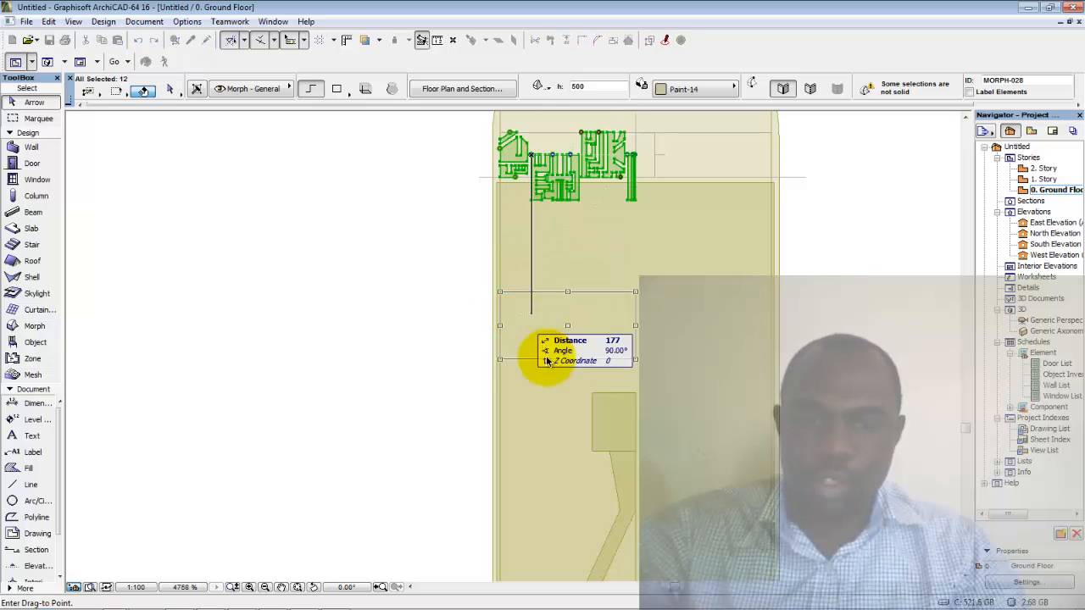
click(637, 453)
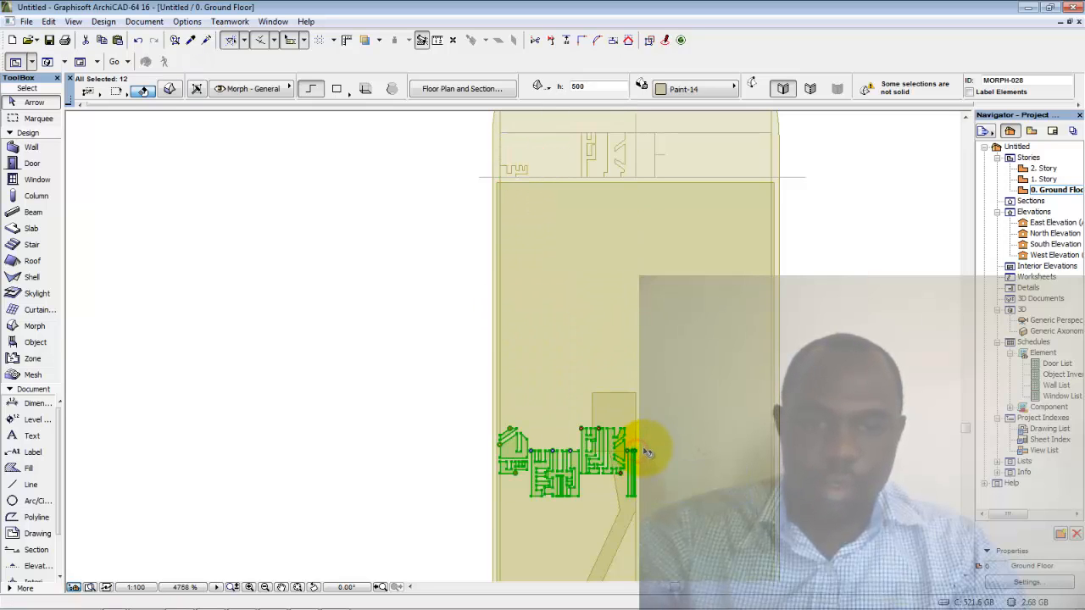
scroll(618, 380, down, 2)
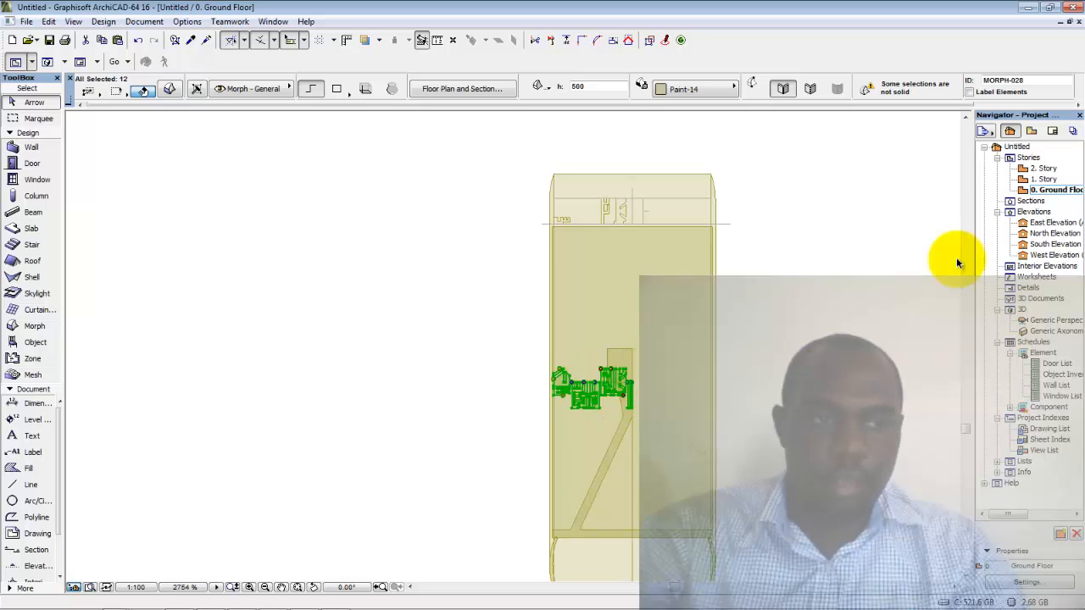
key(Escape)
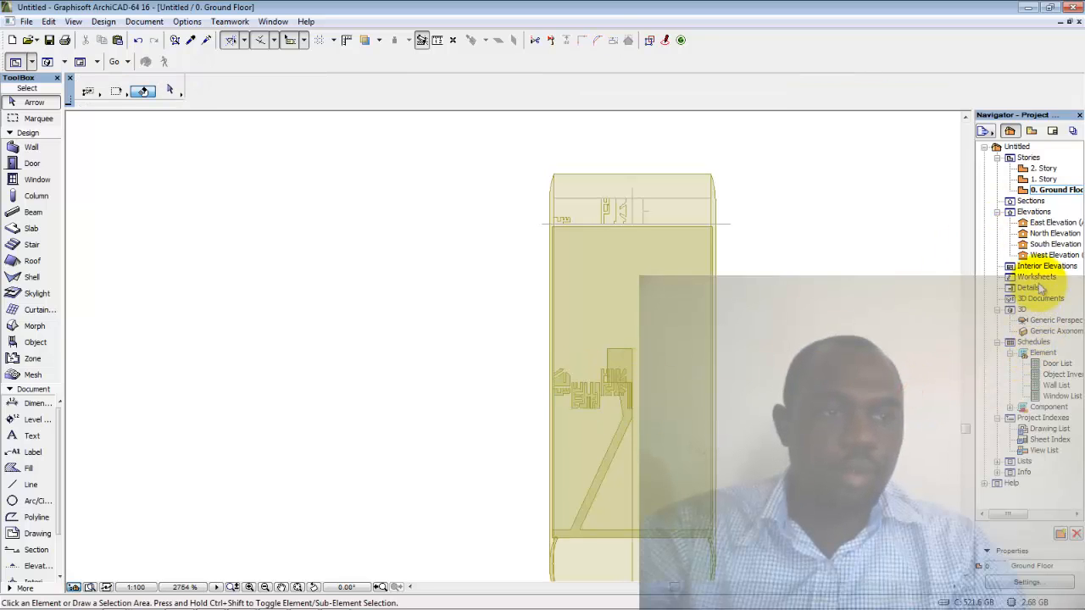
Reopen the Generic Perspective 3D view and inspect up close the gap between the tread morphs and the tyre's top surface.
double_click(1048, 323)
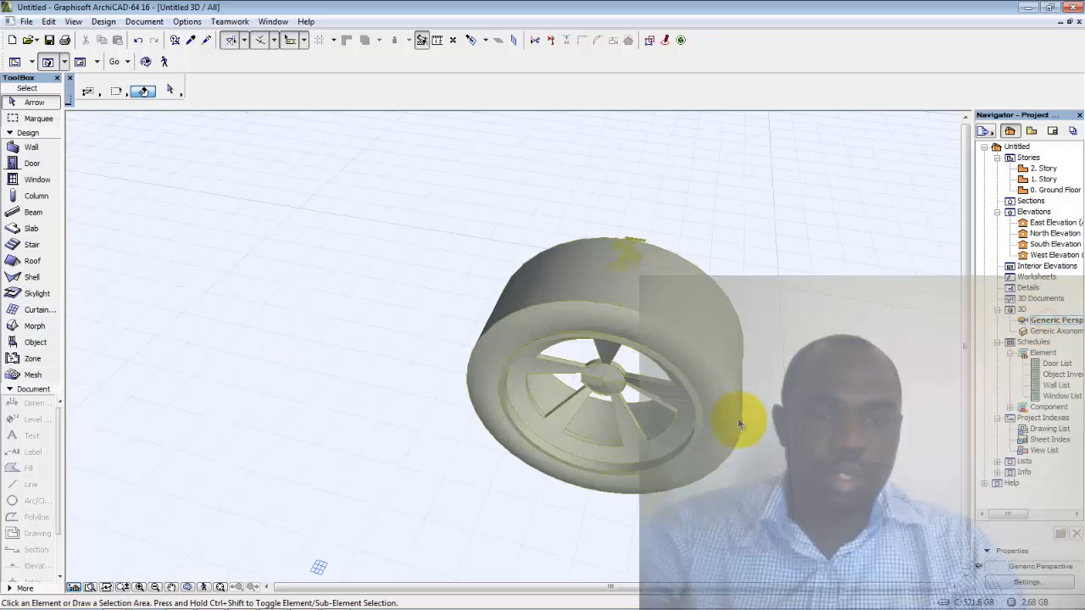
scroll(644, 256, up, 5)
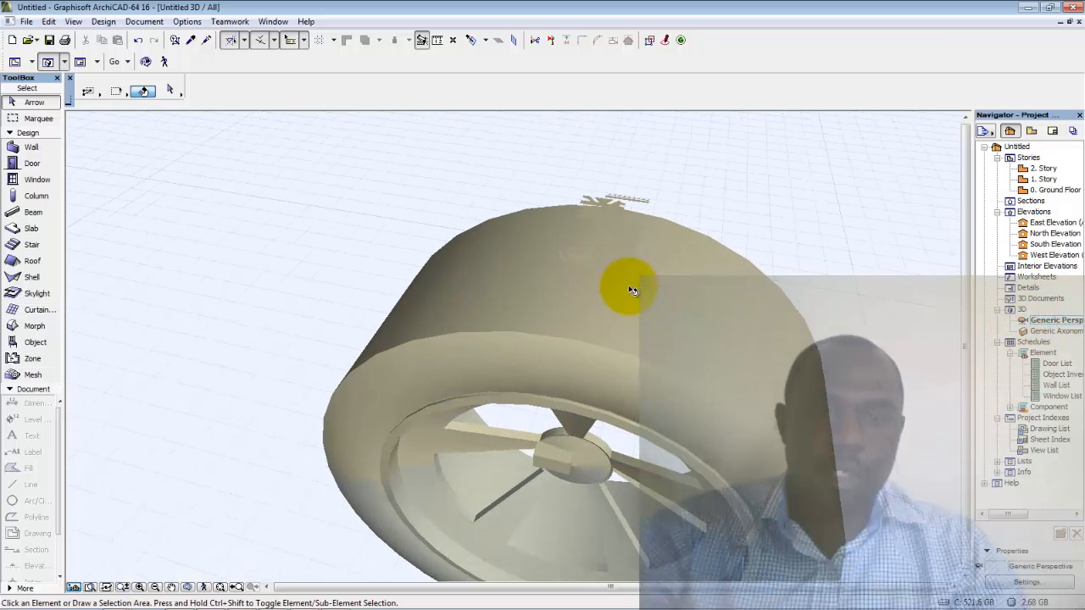
scroll(615, 312, up, 6)
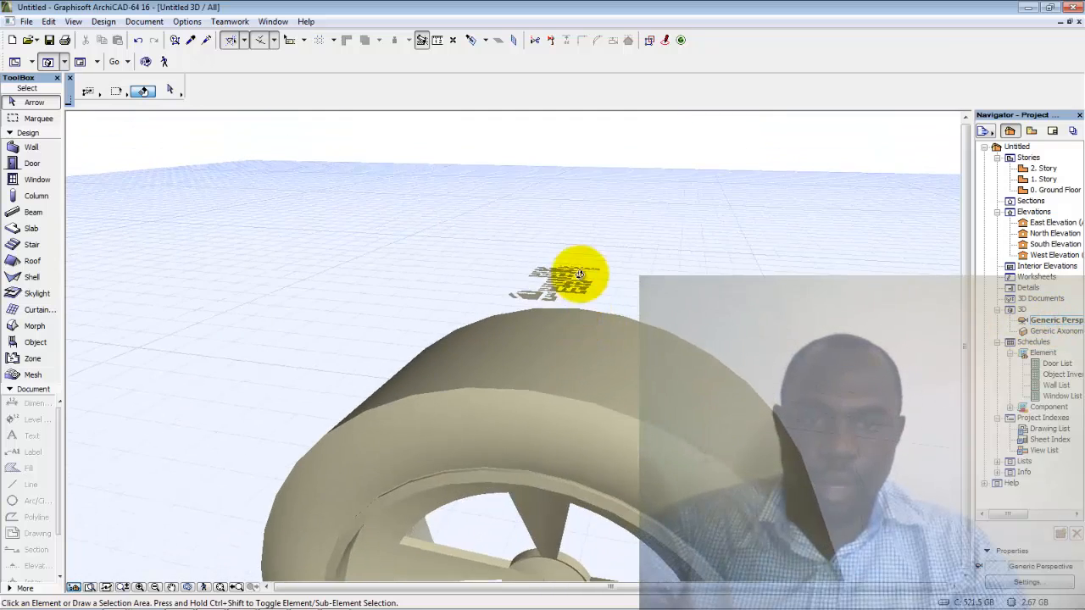
scroll(580, 322, down, 6)
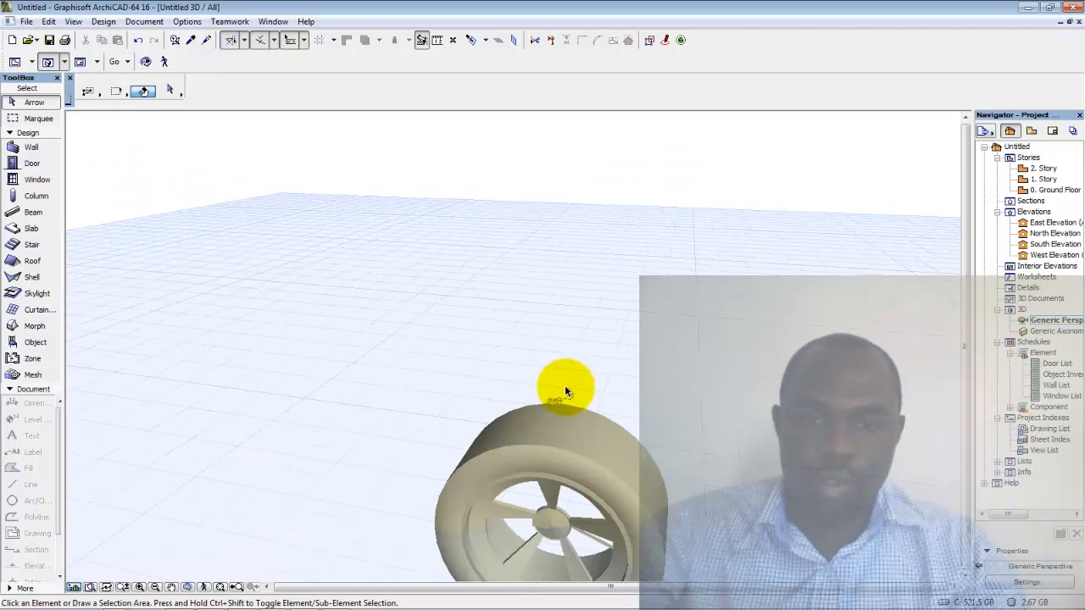
scroll(564, 381, up, 5)
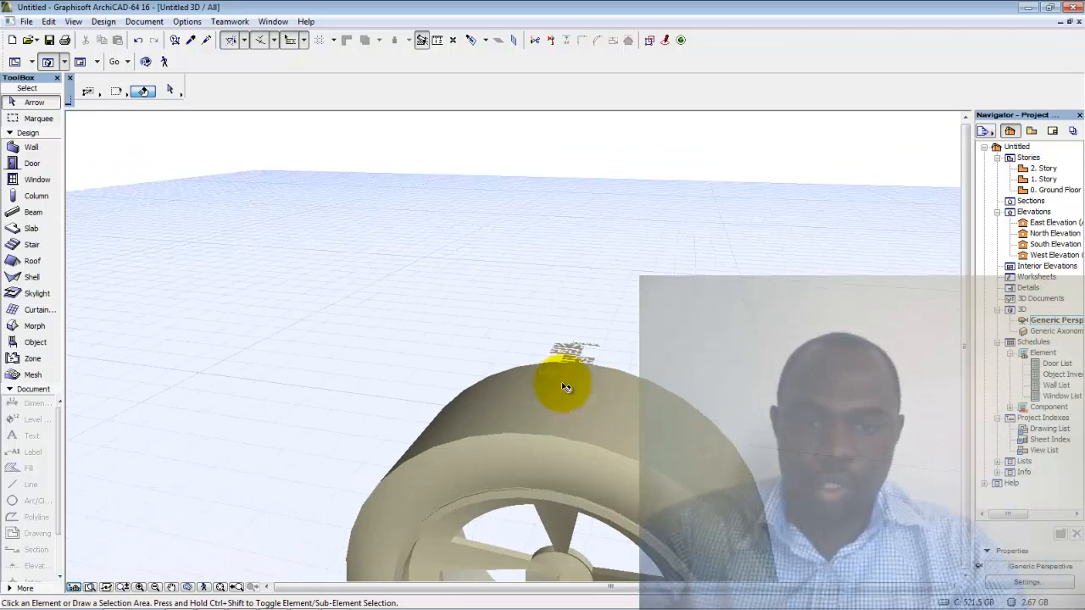
scroll(566, 373, up, 1)
scroll(585, 367, up, 5)
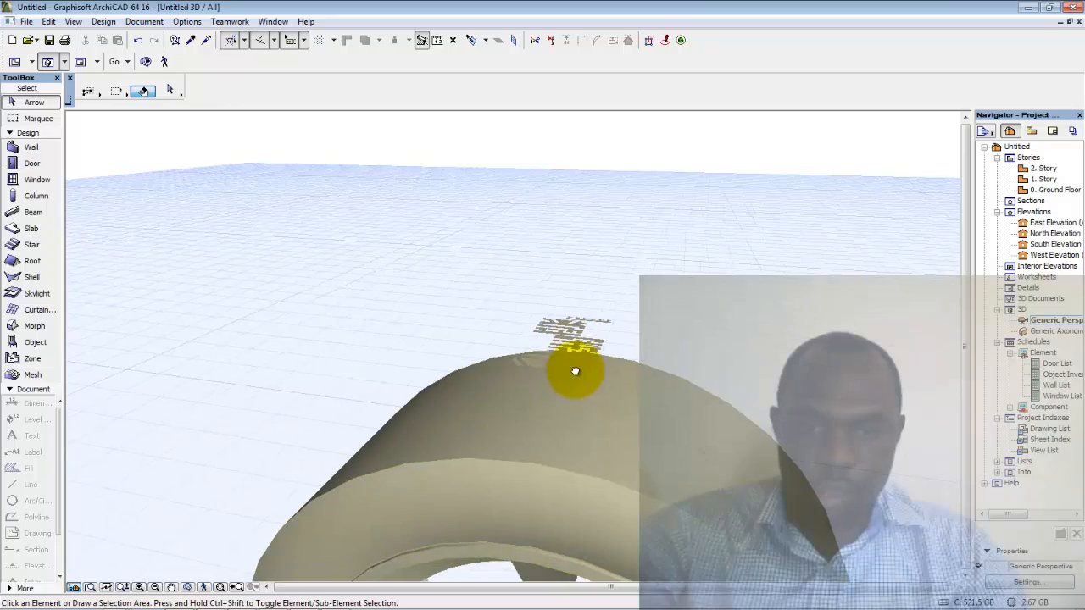
scroll(585, 356, up, 4)
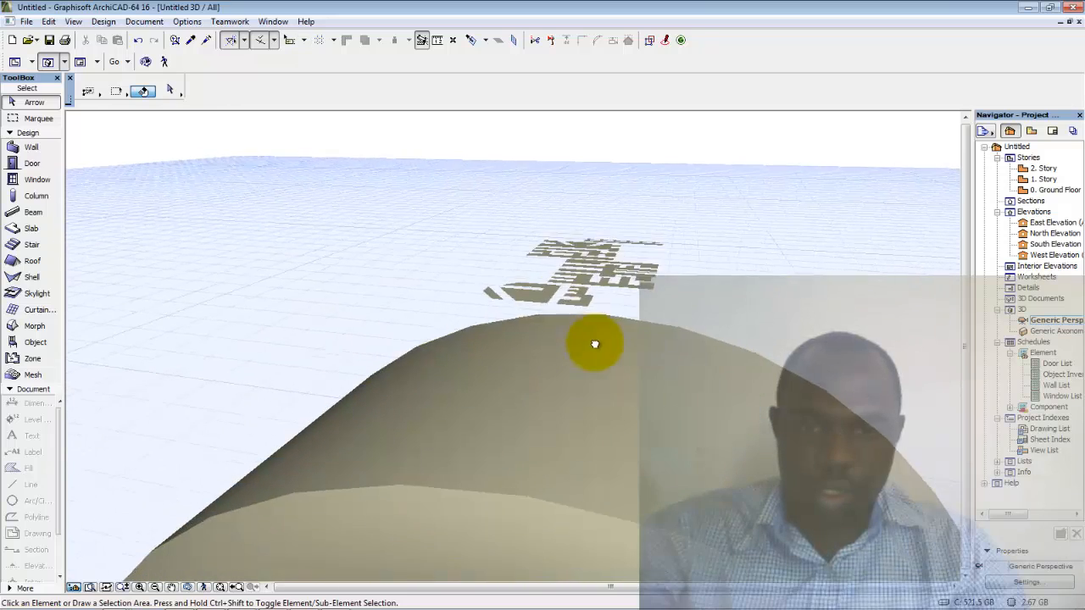
Select all the floating tread morphs in 3D and drag them vertically down toward the tyre to an elevation of 405.
click(674, 287)
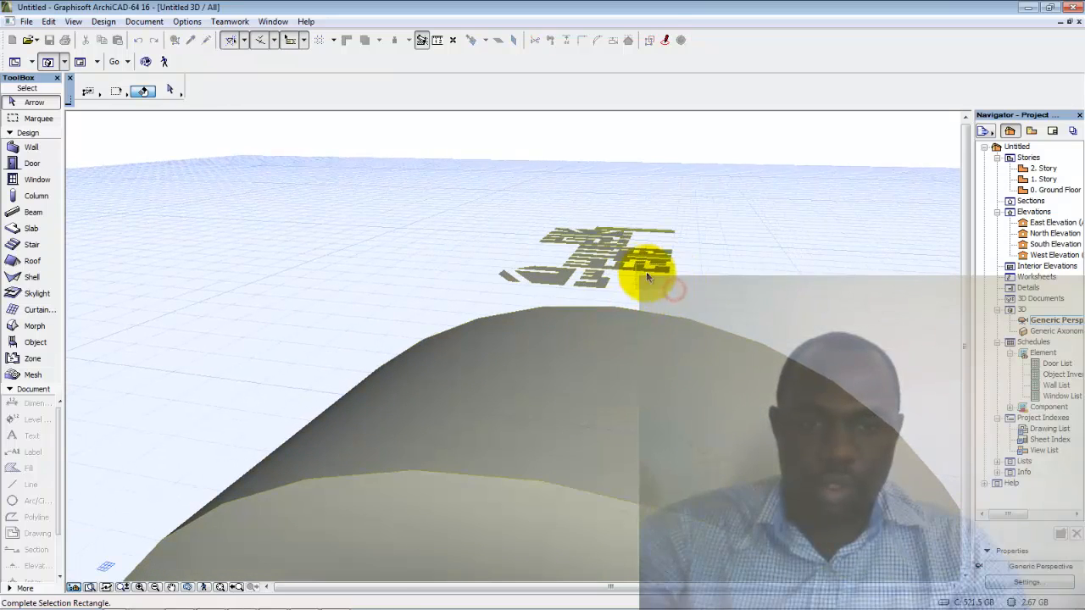
click(484, 205)
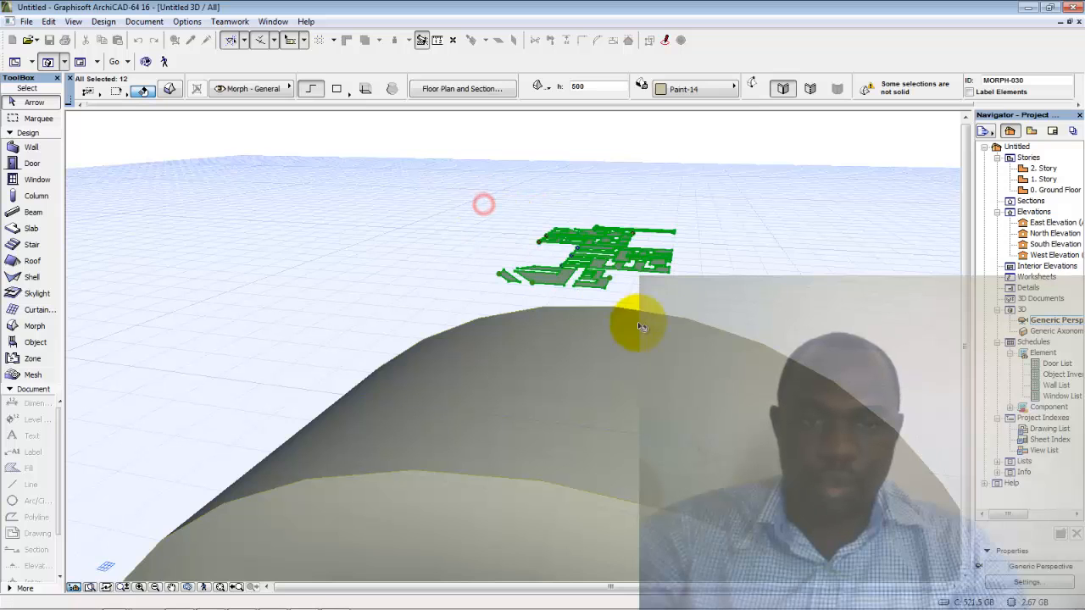
right_click(478, 137)
mouse_move(648, 201)
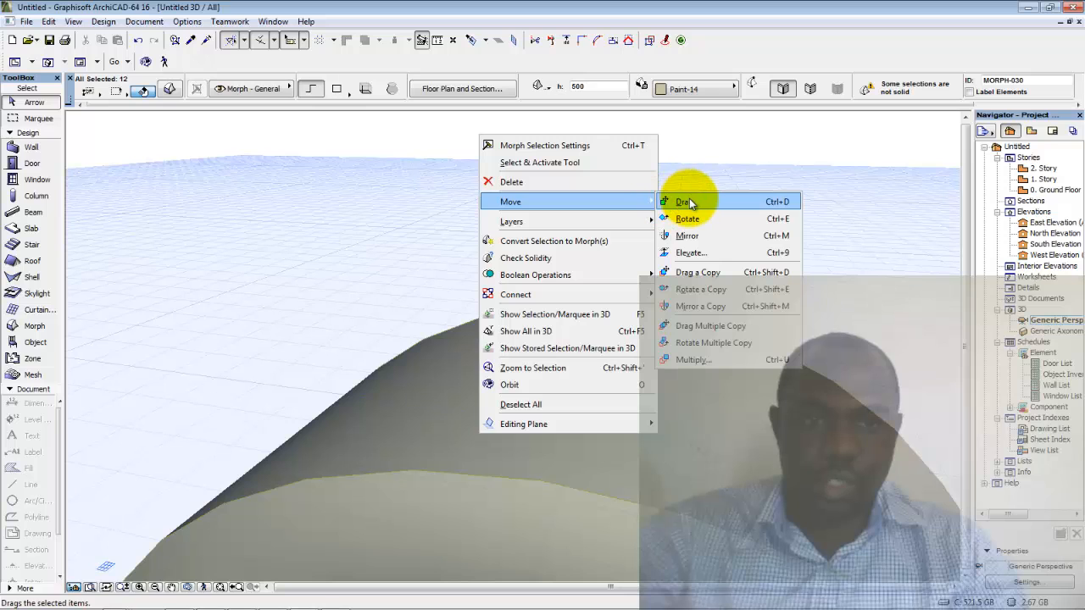
click(689, 202)
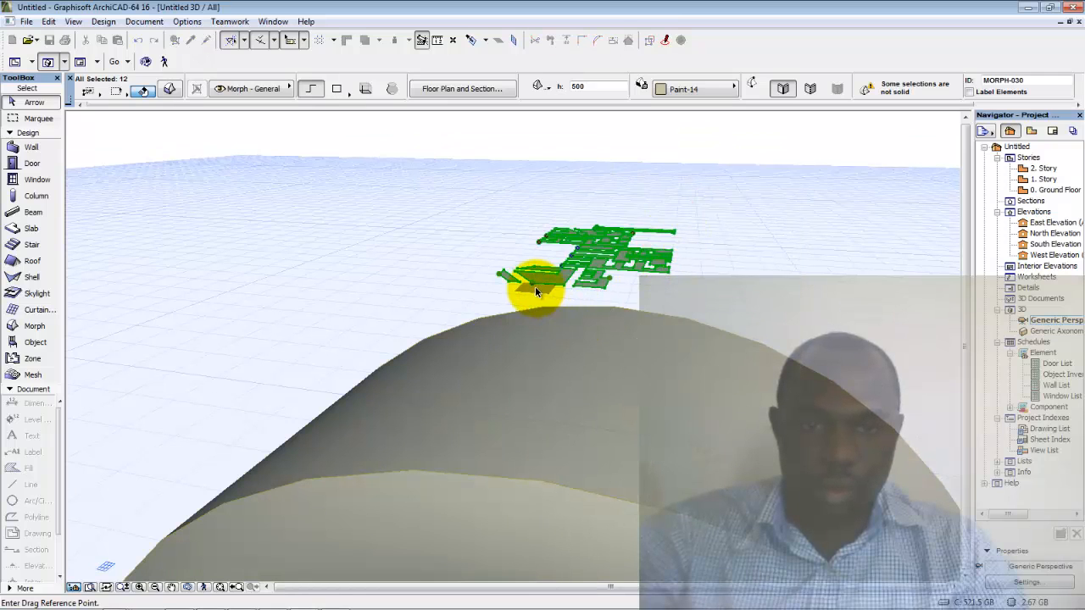
click(533, 284)
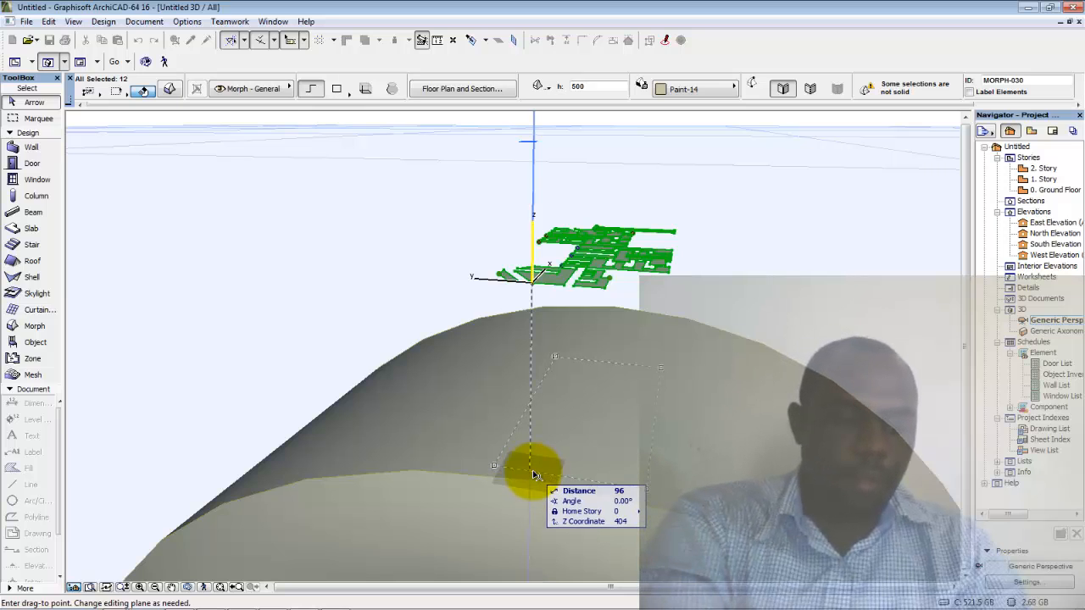
key(Return)
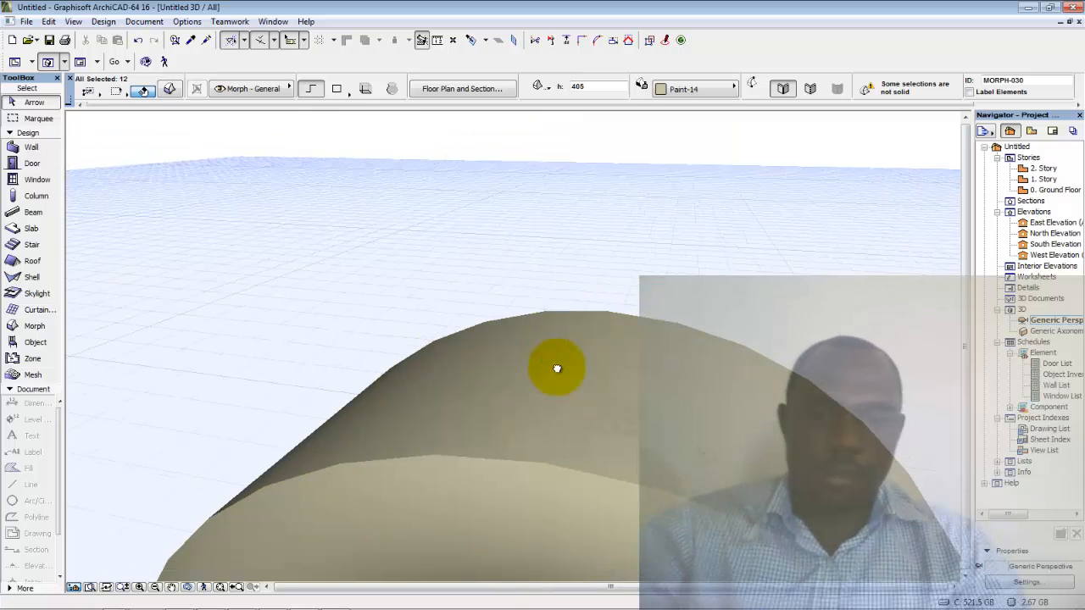
Set the elevation of the selected tread morphs to Home Story to 400.
middle_drag(573, 349, 552, 434)
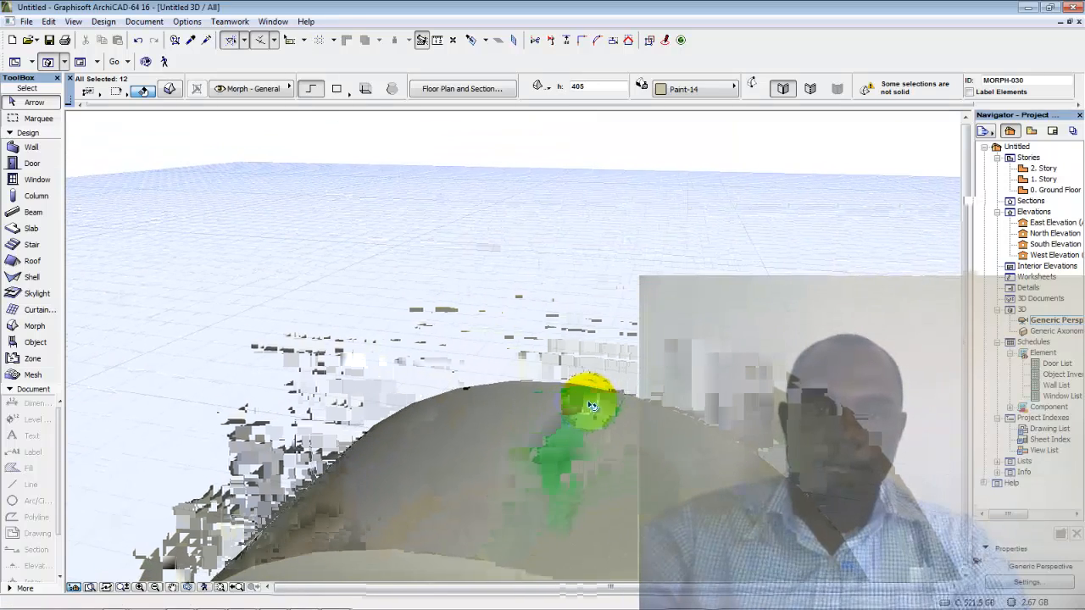
middle_drag(601, 393, 487, 402)
click(169, 89)
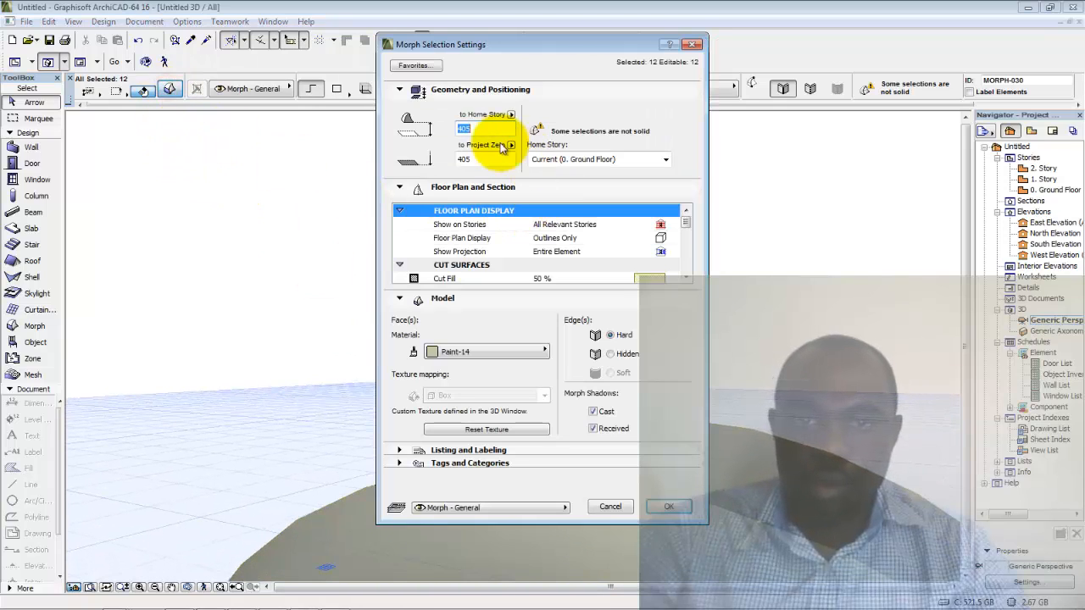
drag(480, 128, 460, 147)
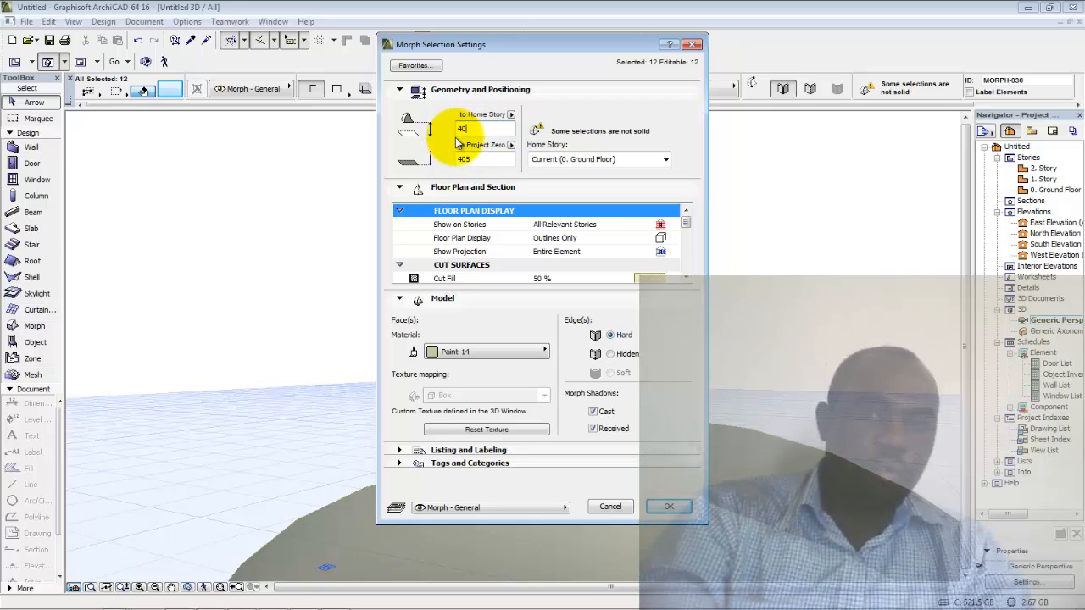
text(400)
key(Return)
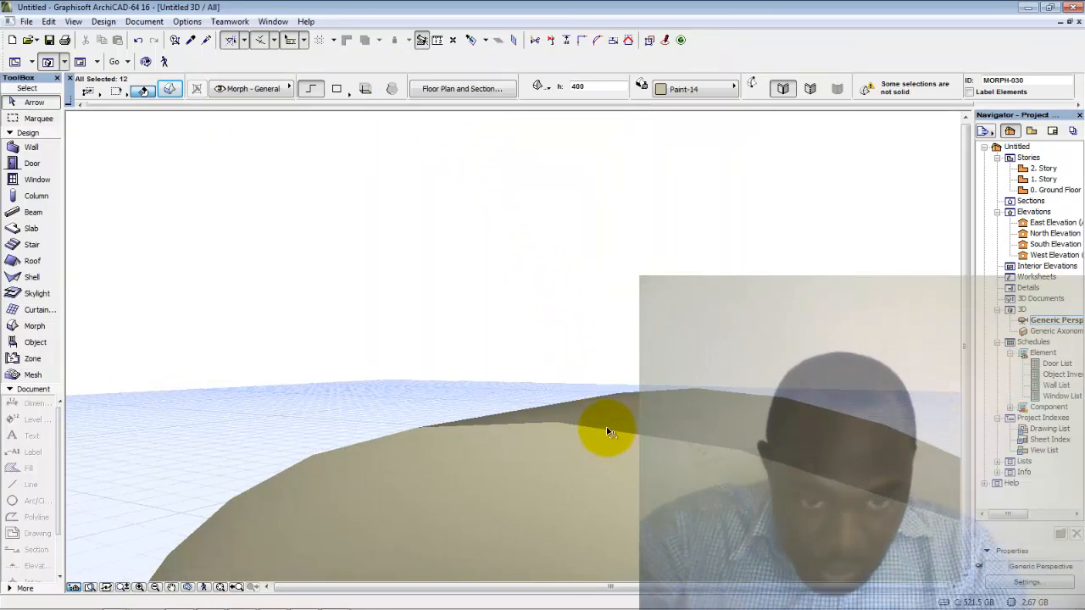
Set the tread morphs' elevation to Home Story to 403, check them against the tyre surface and deselect them.
scroll(609, 431, up, 2)
shift+middle_drag(601, 431, 651, 428)
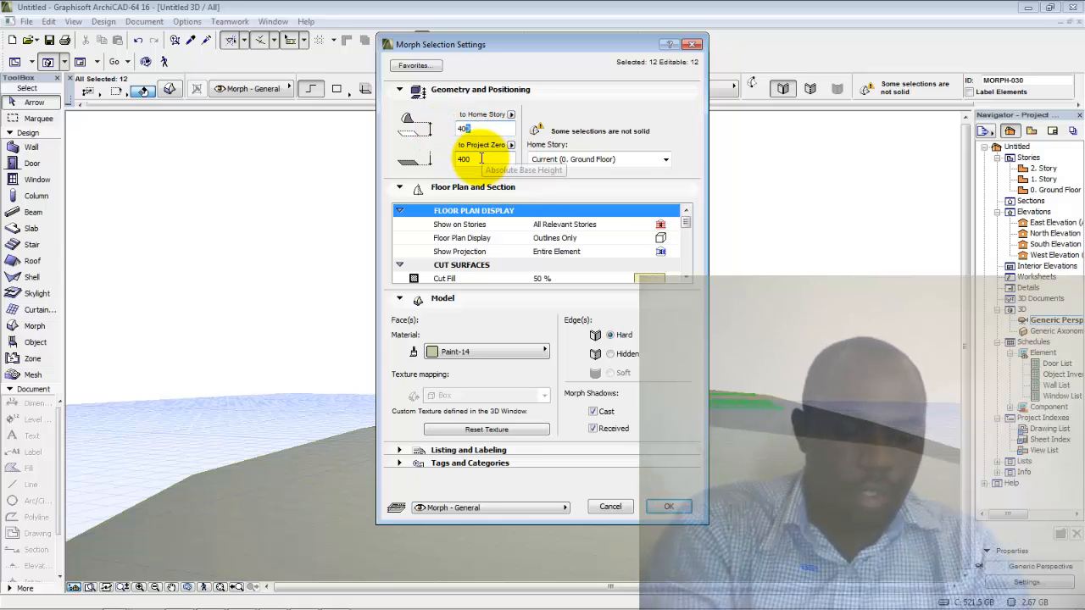
key(Return)
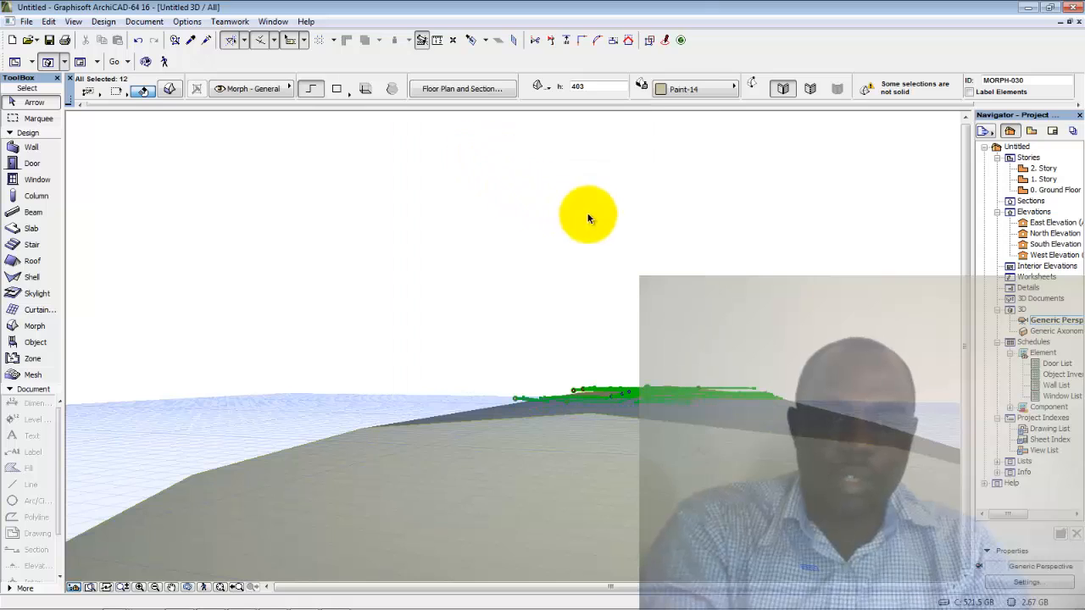
middle_drag(677, 299, 643, 316)
click(685, 267)
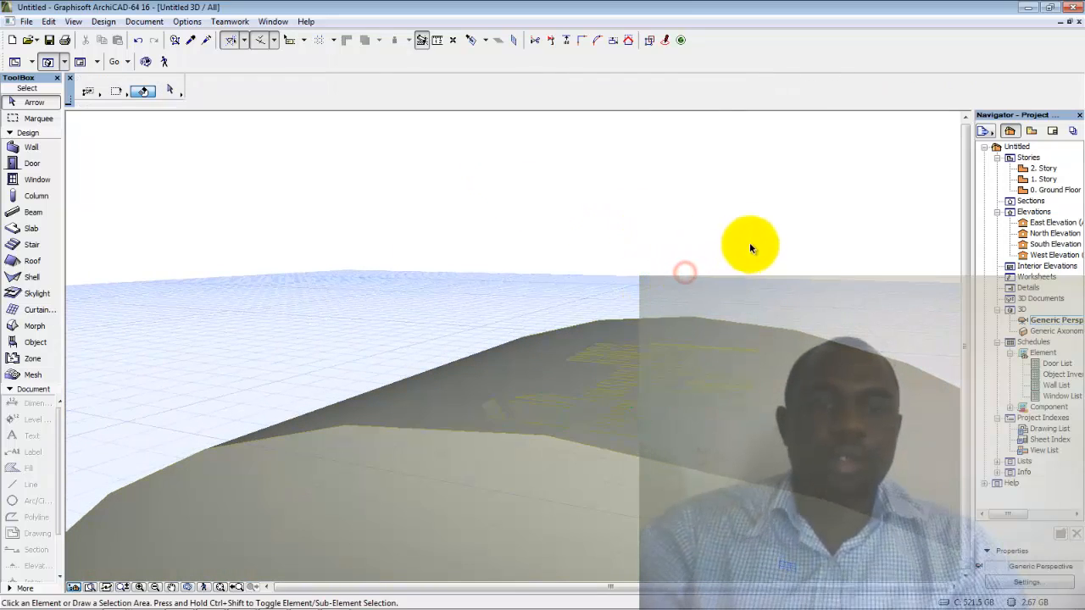
On the Ground Floor plan, delete the leftover pattern morphs lying at elevation 0 near the tyre's upper end.
double_click(1057, 190)
scroll(652, 380, up, 3)
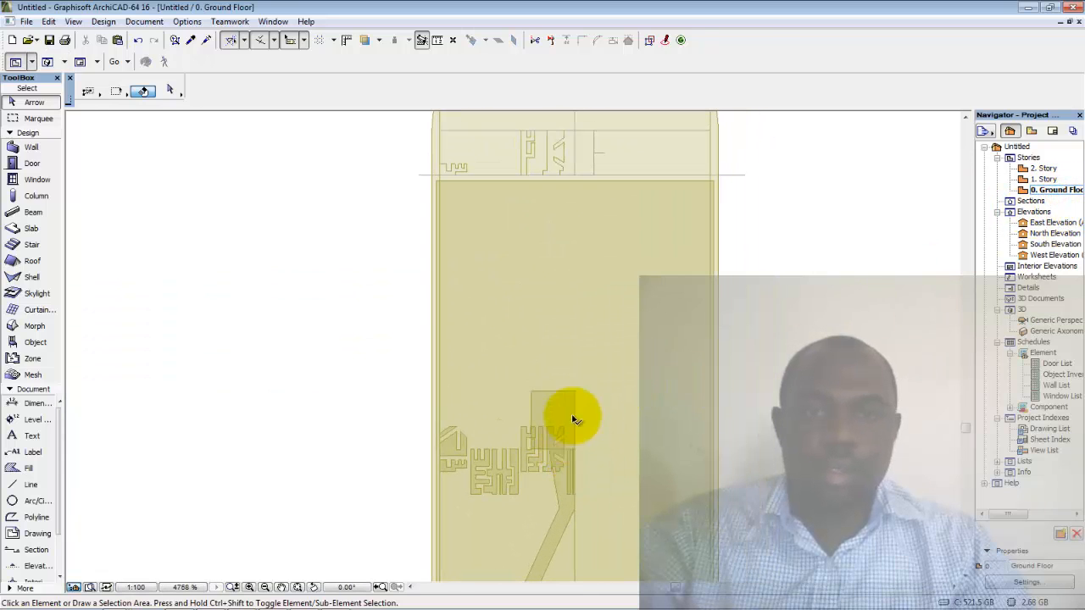
click(549, 148)
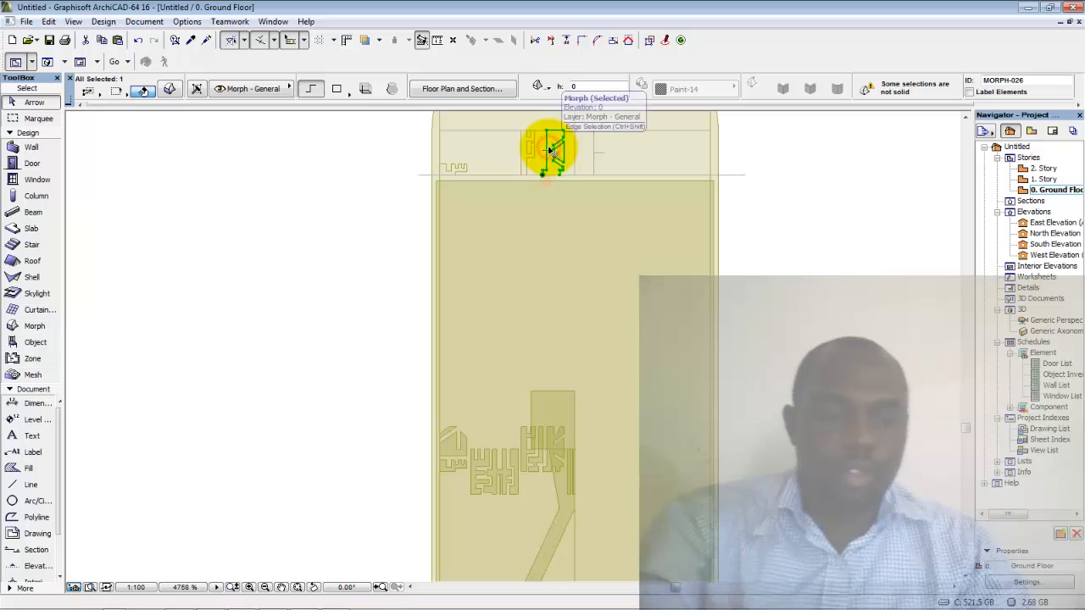
key(Delete)
click(526, 153)
key(Delete)
click(449, 166)
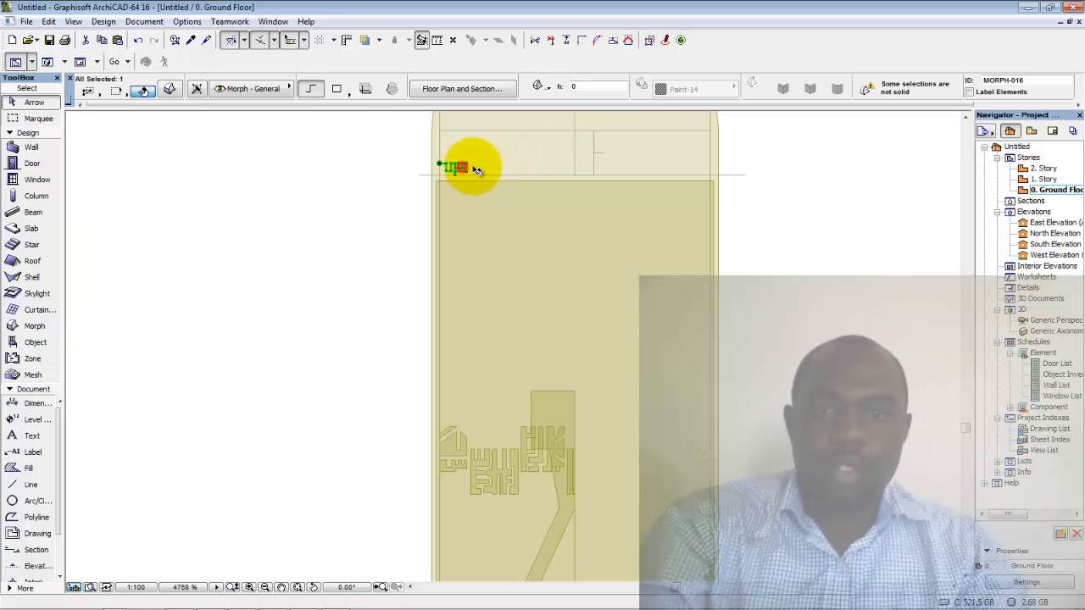
key(Delete)
Delete the remaining construction lines near the tyre's upper end, including the long horizontal line across its width.
click(523, 130)
key(Delete)
click(573, 150)
key(Delete)
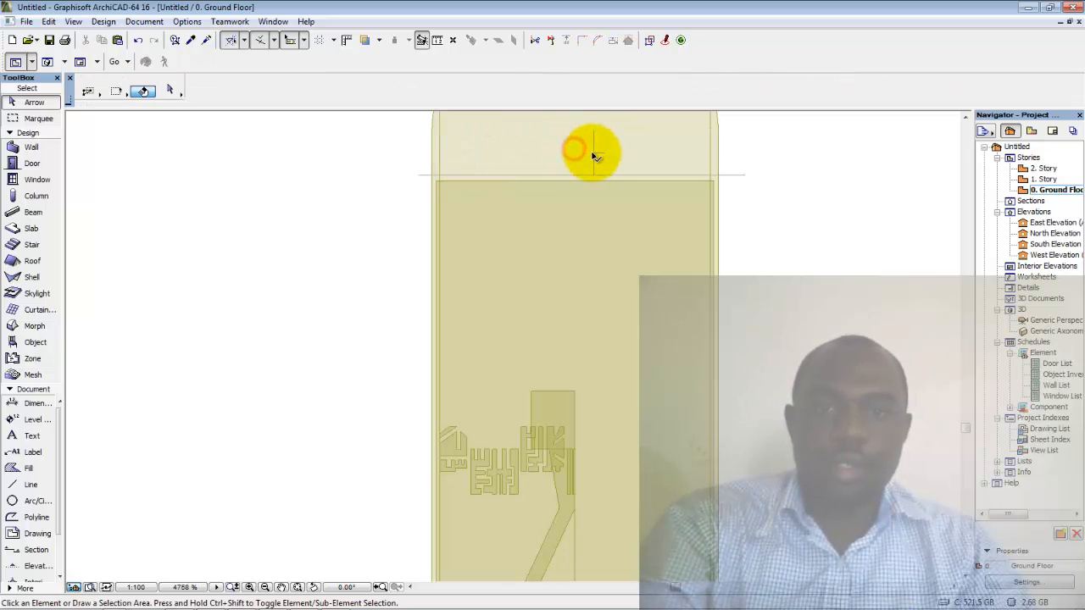
click(594, 158)
key(Delete)
click(593, 153)
key(Delete)
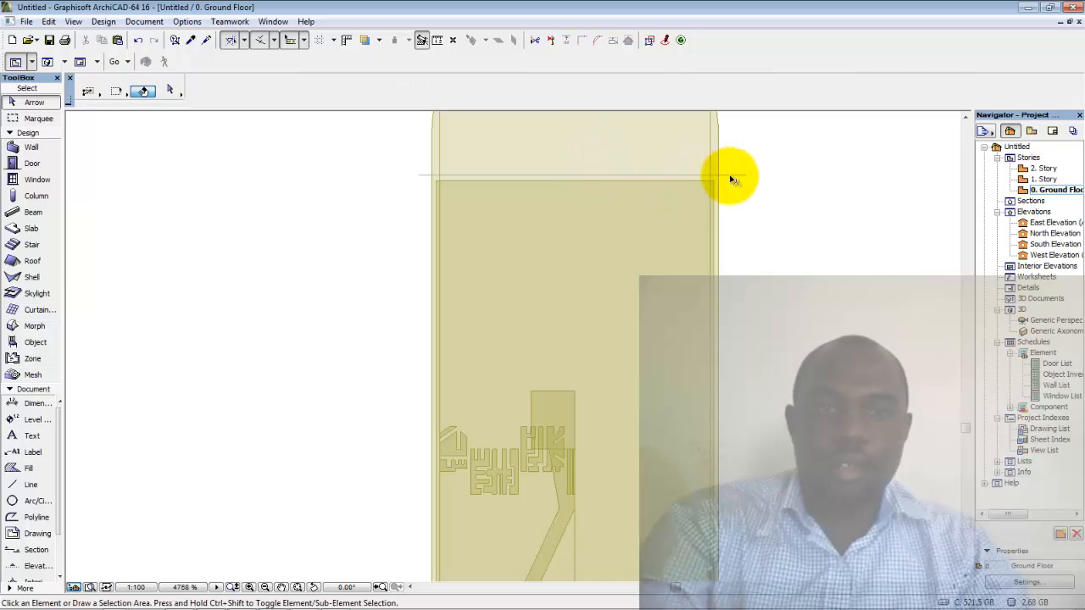
click(730, 176)
key(Delete)
Mirror a copy of all the tread morphs across the tyre's vertical centreline, using the outer edge of the thinnest central strip as axis.
middle_drag(781, 273, 766, 179)
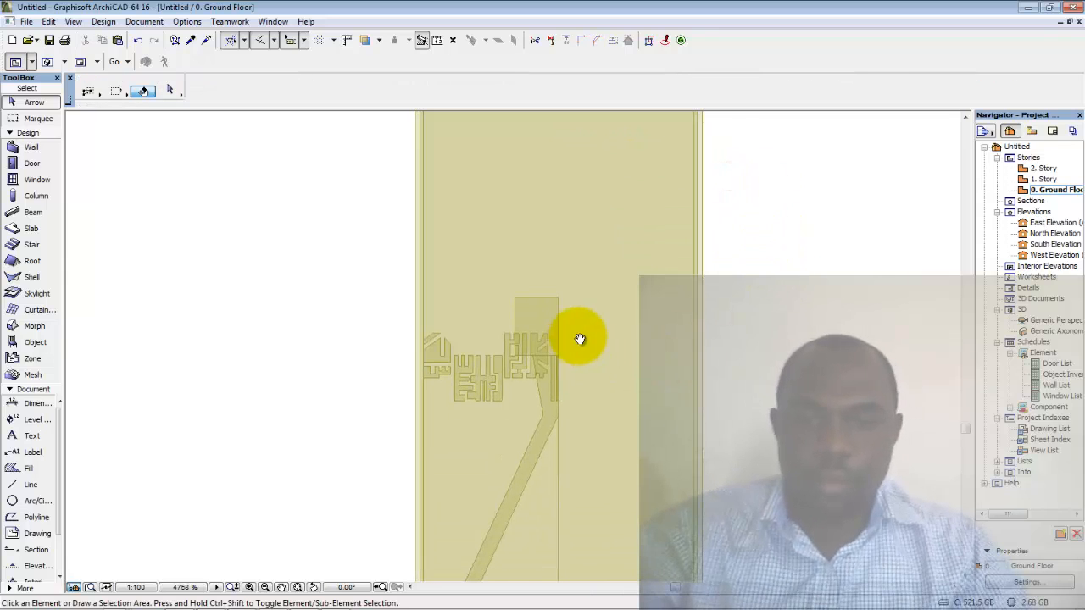
middle_drag(568, 342, 615, 281)
scroll(555, 286, up, 2)
click(546, 302)
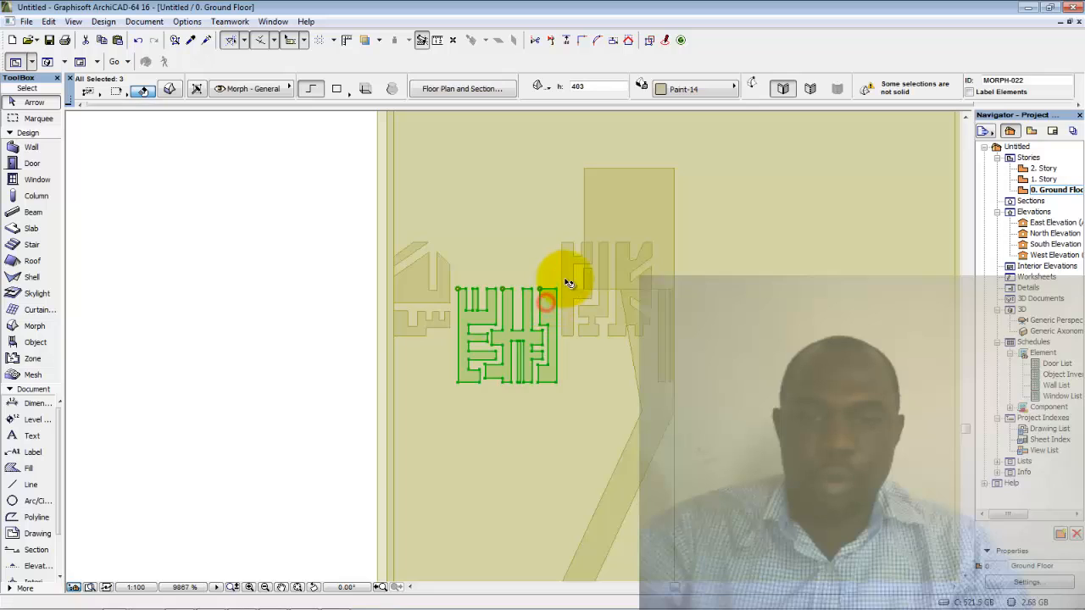
shift+click(566, 276)
shift+click(443, 277)
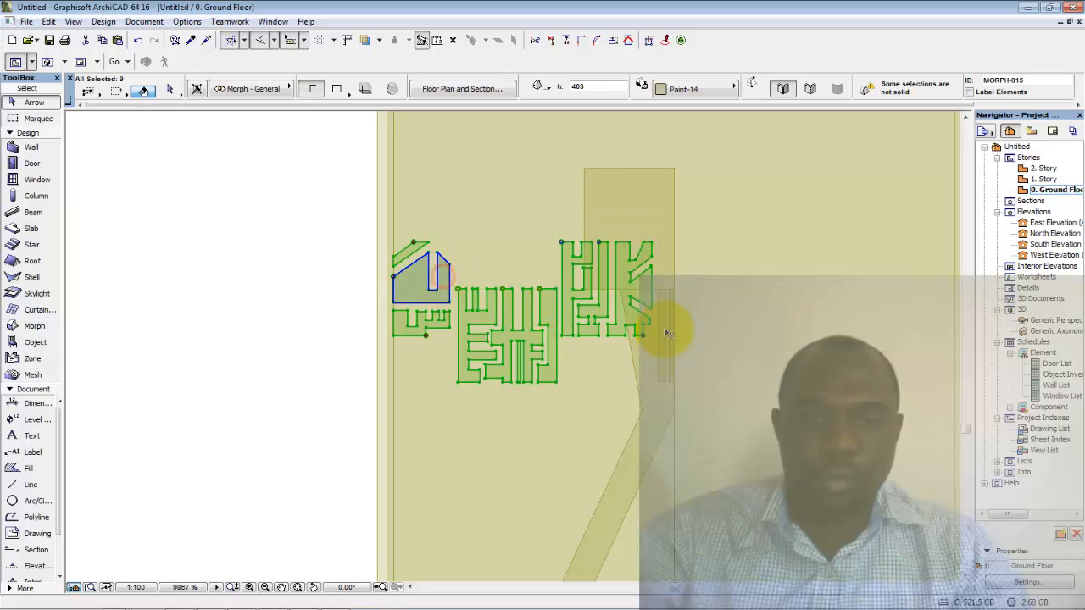
right_click(283, 400)
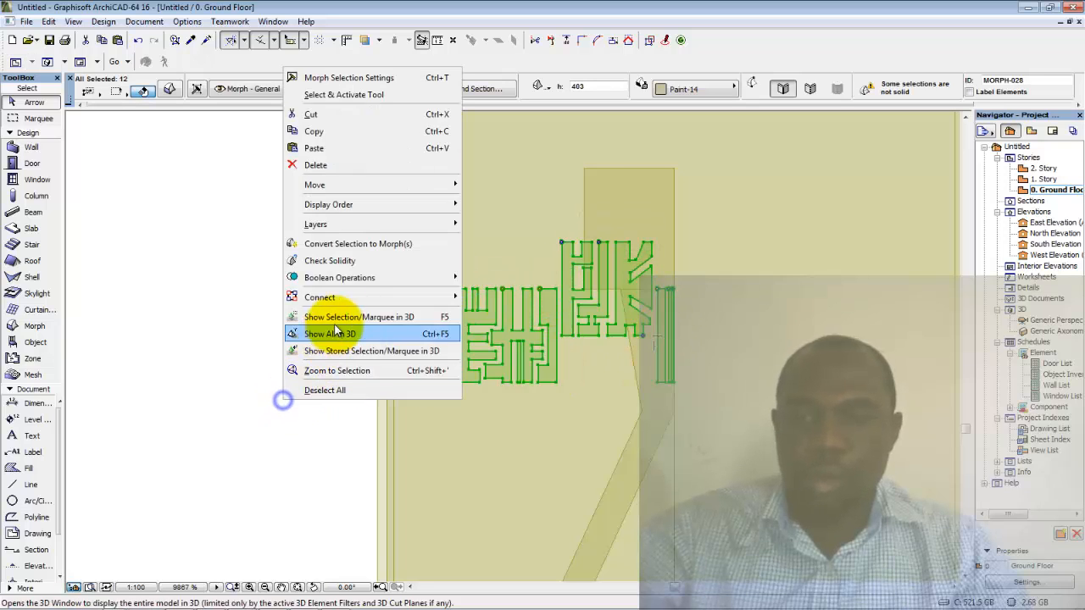
mouse_move(386, 184)
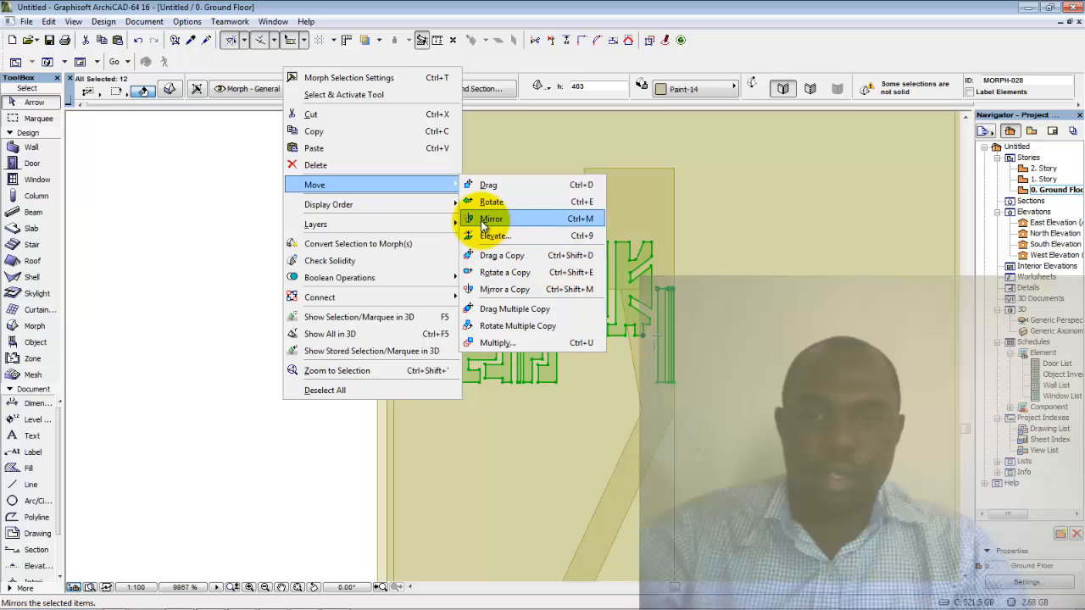
click(495, 288)
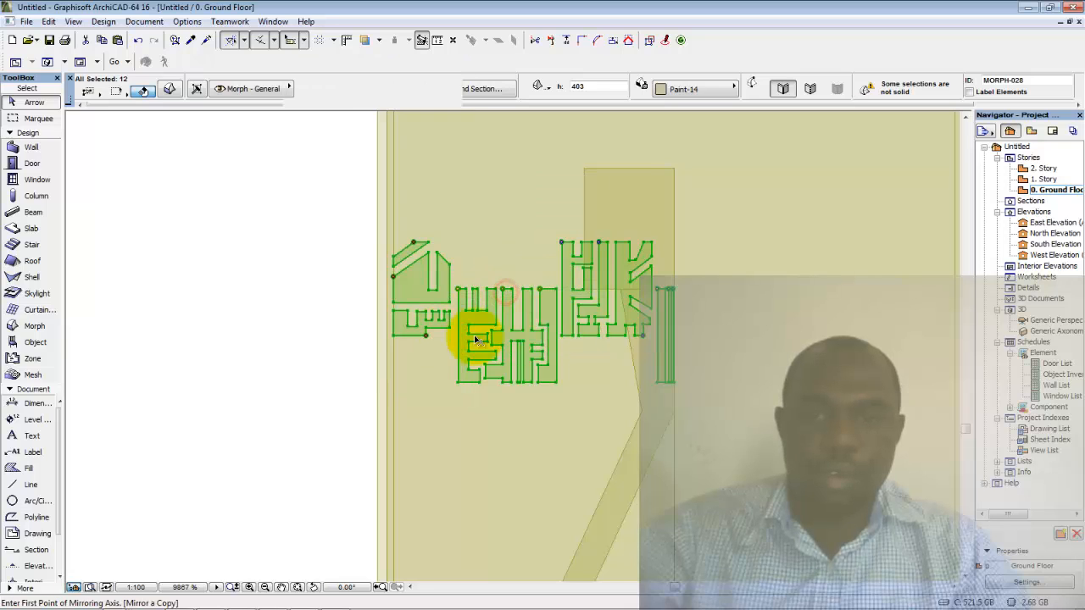
scroll(683, 475, up, 10)
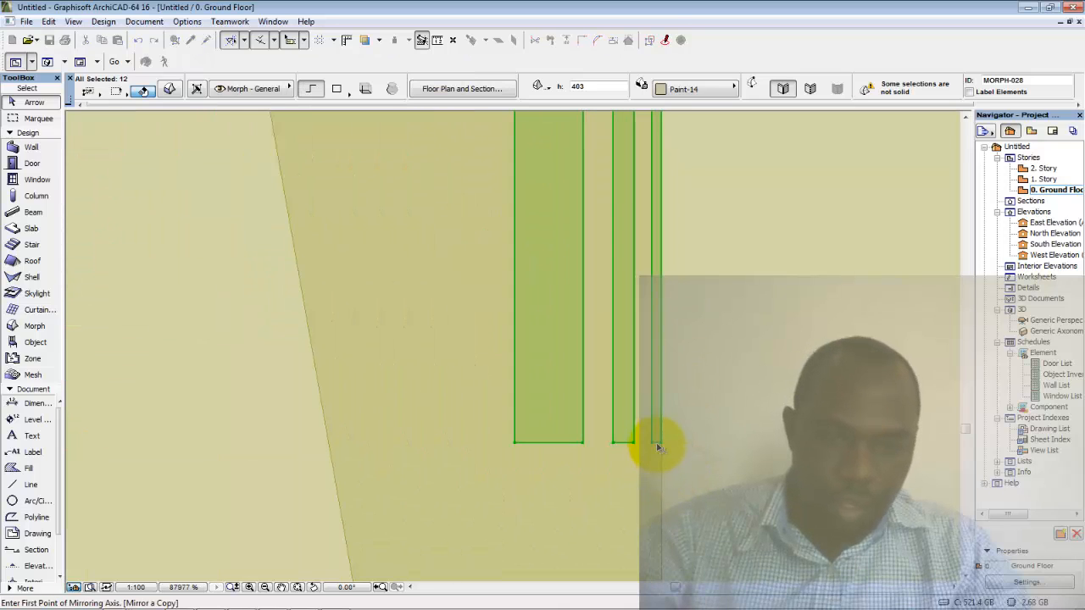
click(665, 443)
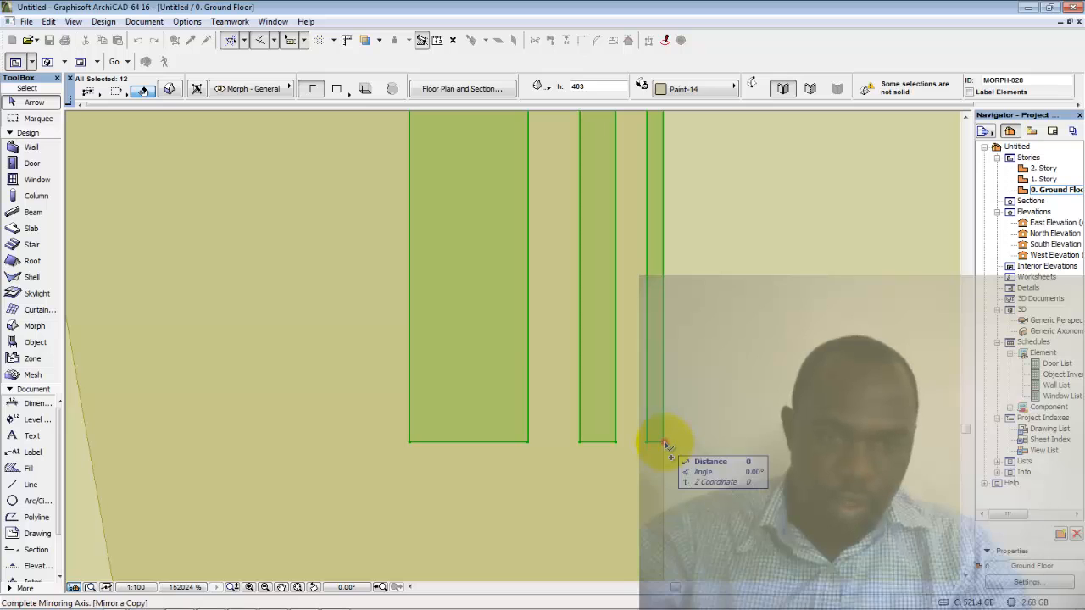
click(666, 248)
scroll(669, 255, down, 5)
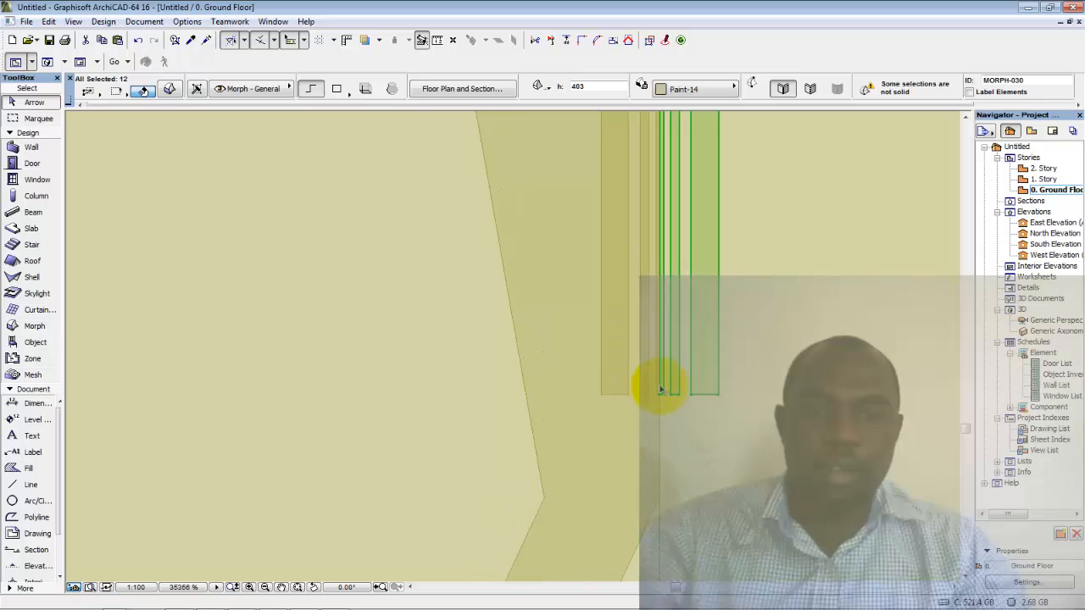
scroll(658, 225, down, 3)
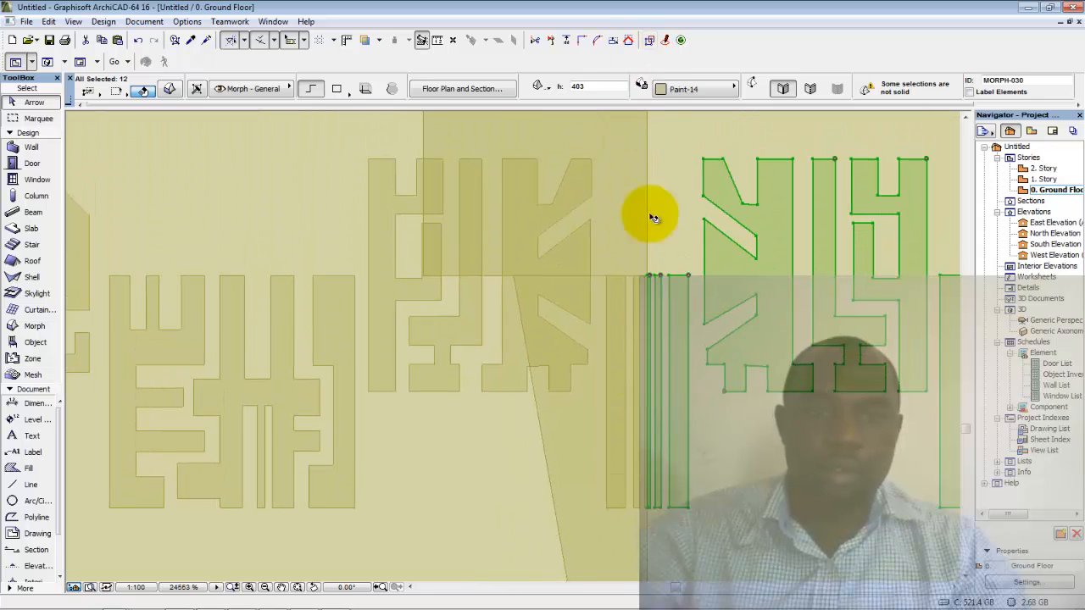
scroll(659, 213, down, 5)
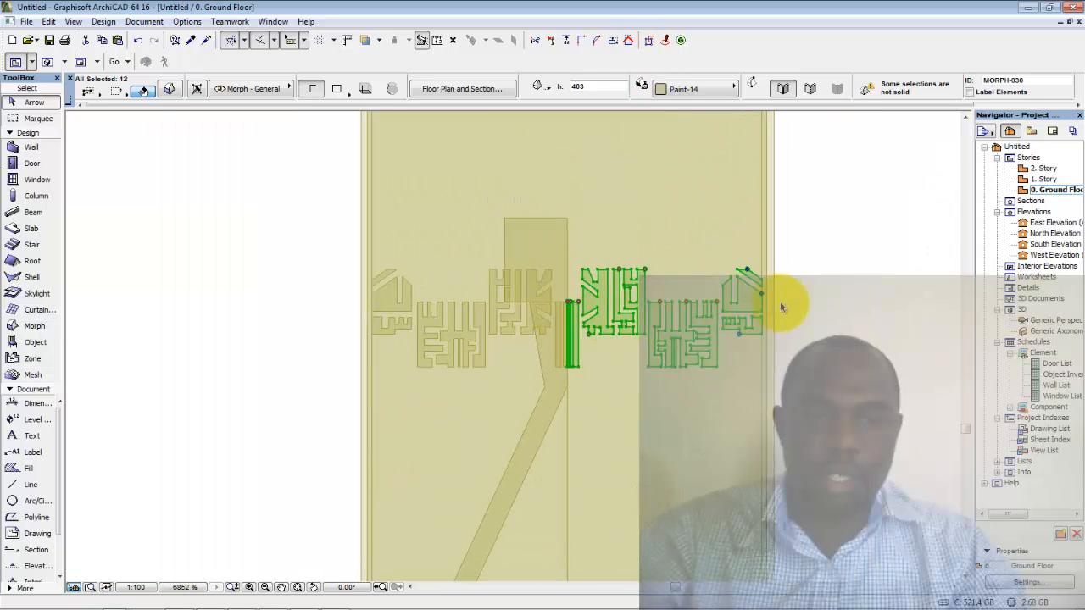
click(781, 307)
Check the mirrored treads in the Generic Perspective view and re-examine the original tread morphs on the Ground Floor plan.
click(1060, 322)
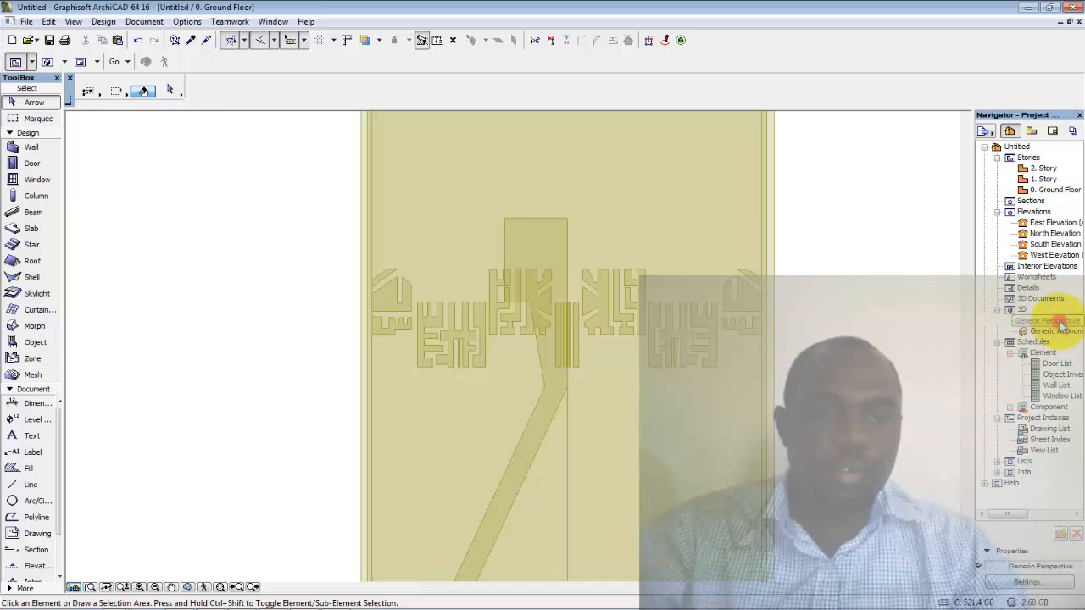
middle_drag(745, 389, 636, 408)
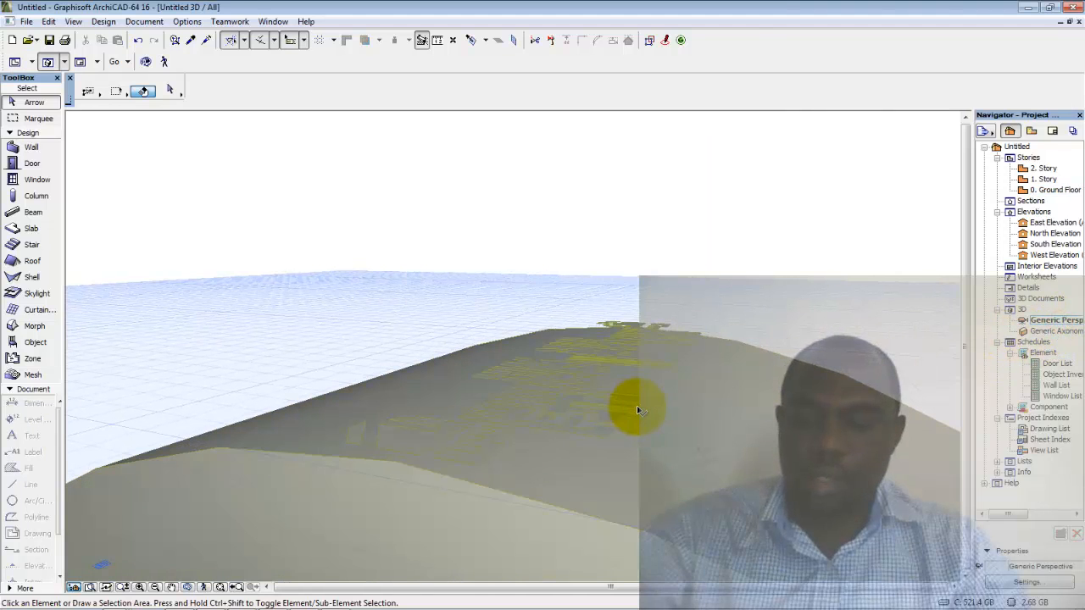
key(F2)
scroll(399, 310, up, 3)
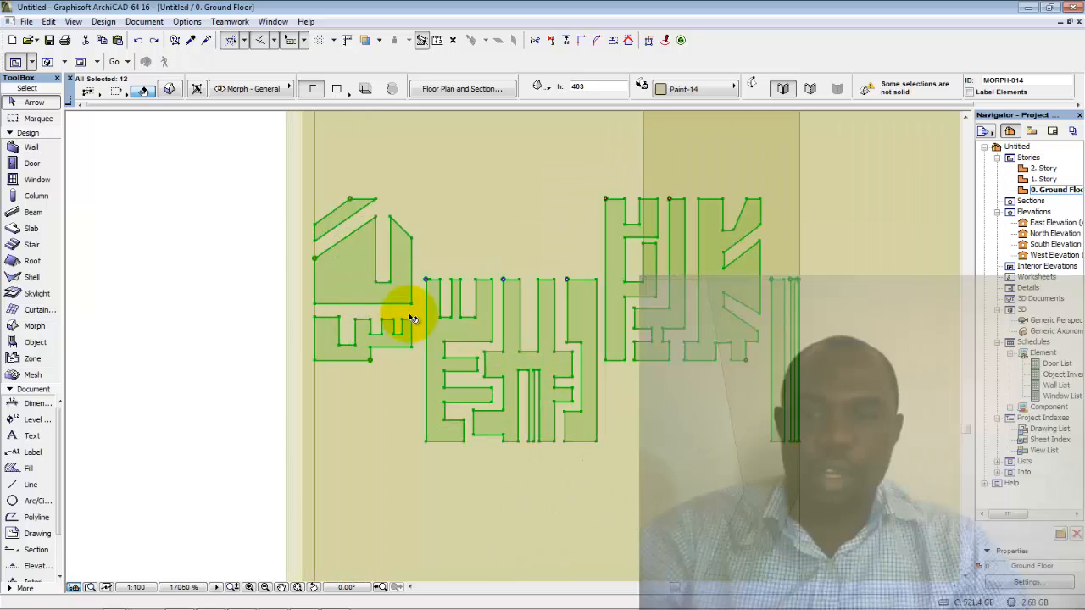
middle_drag(376, 327, 368, 302)
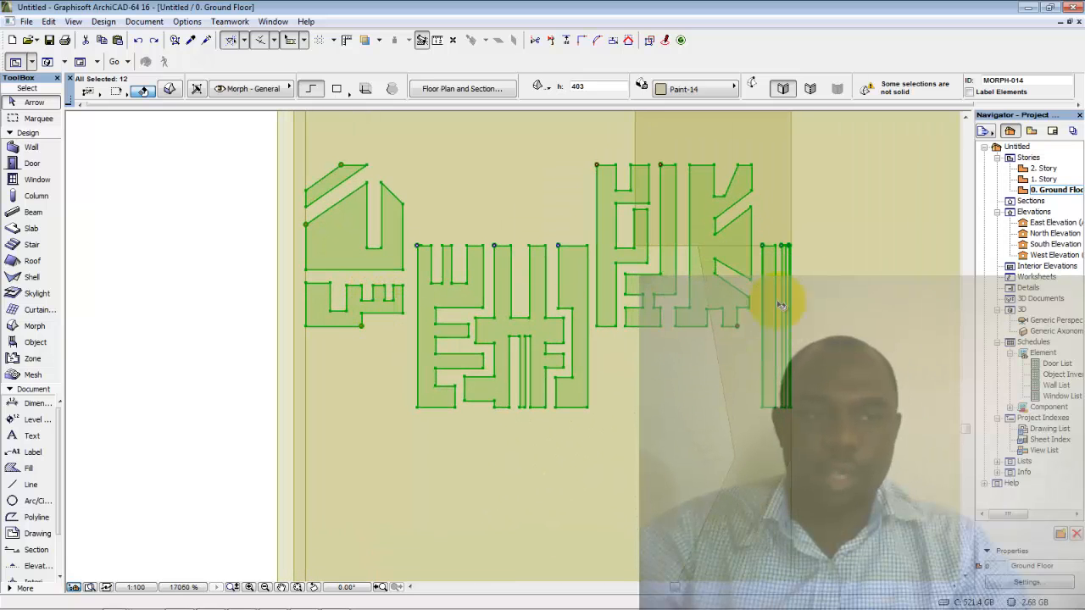
click(189, 435)
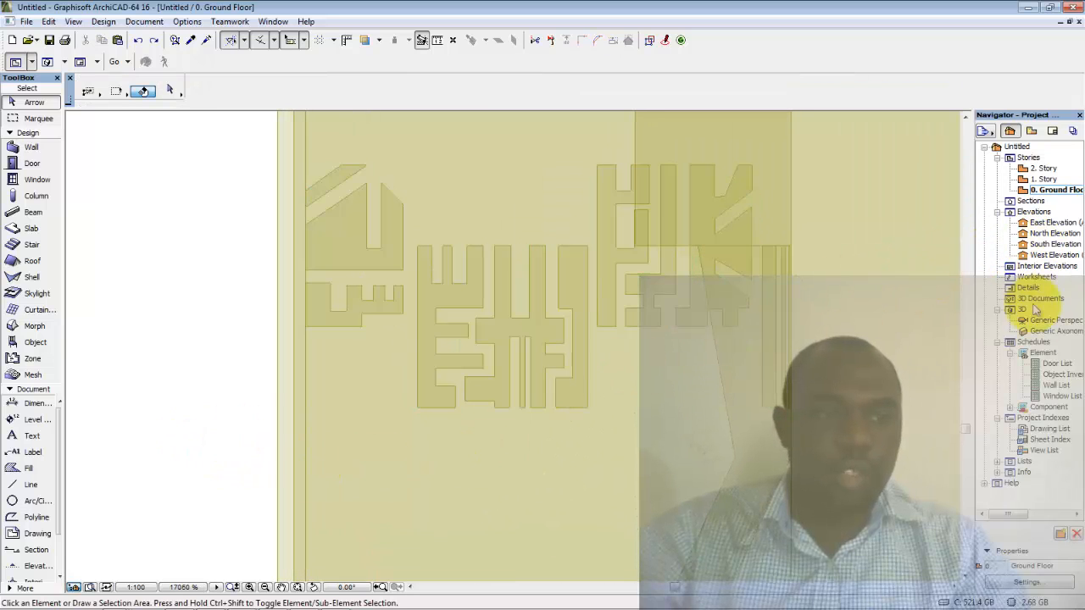
In the Generic Perspective view, release the grouping of the three corner tread morphs and select the treads individually.
double_click(1048, 321)
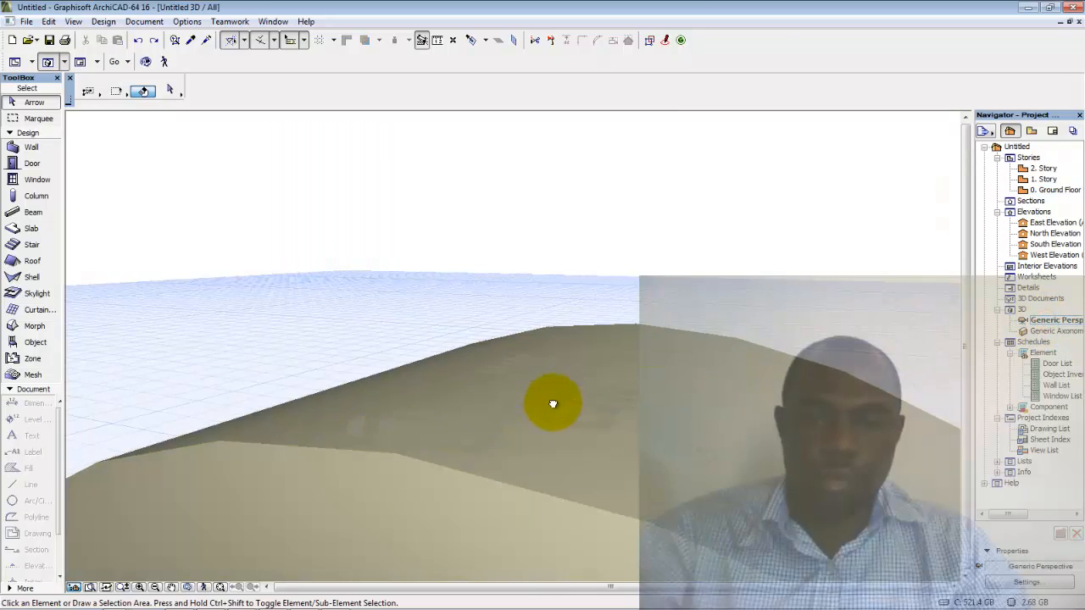
scroll(443, 408, up, 2)
scroll(440, 404, down, 4)
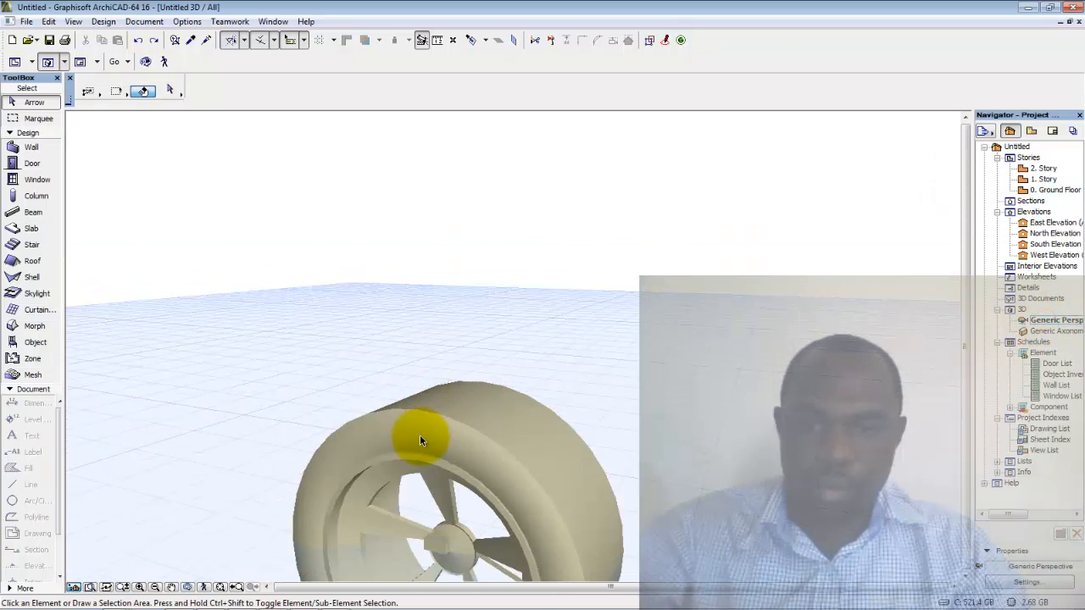
scroll(423, 419, up, 1)
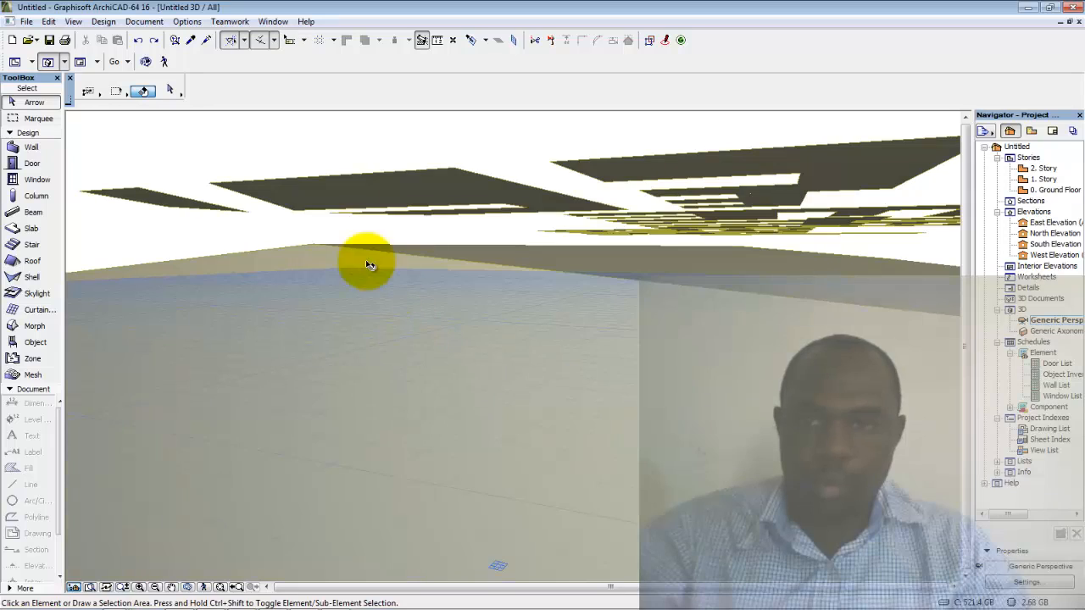
click(332, 198)
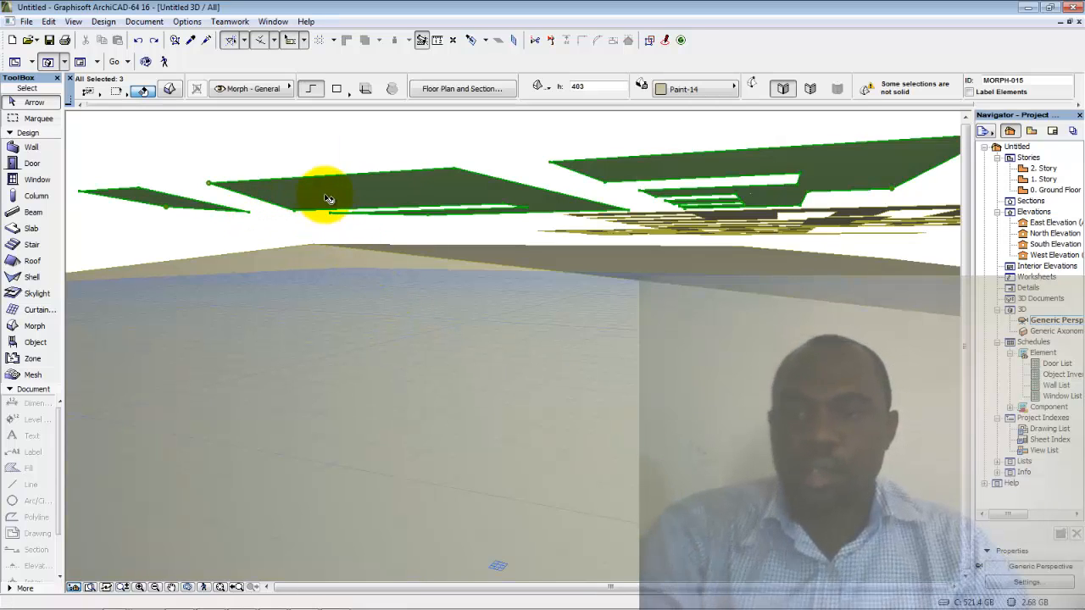
click(323, 196)
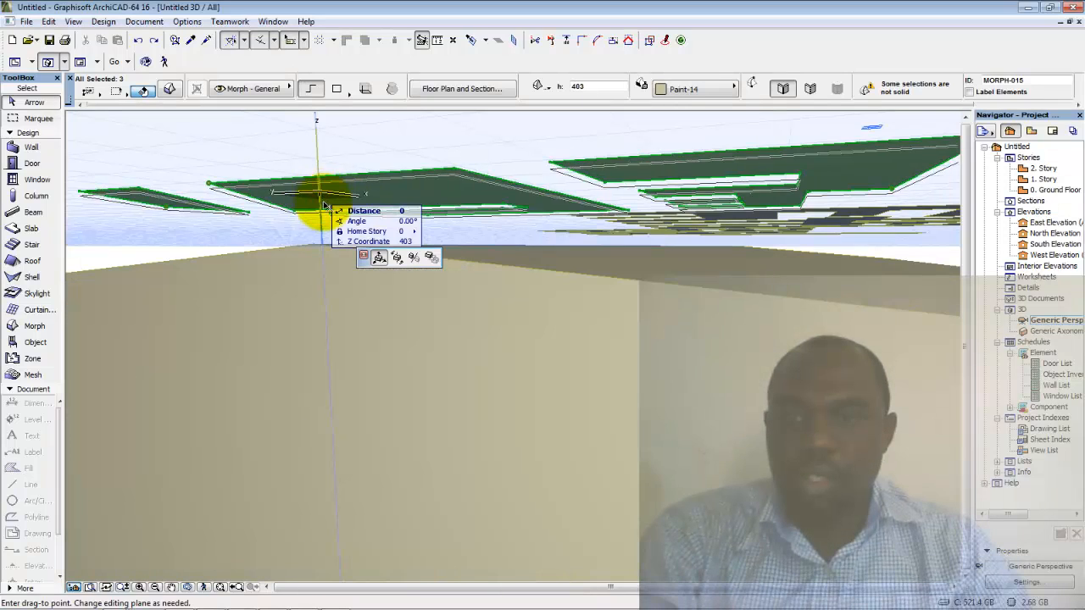
click(323, 210)
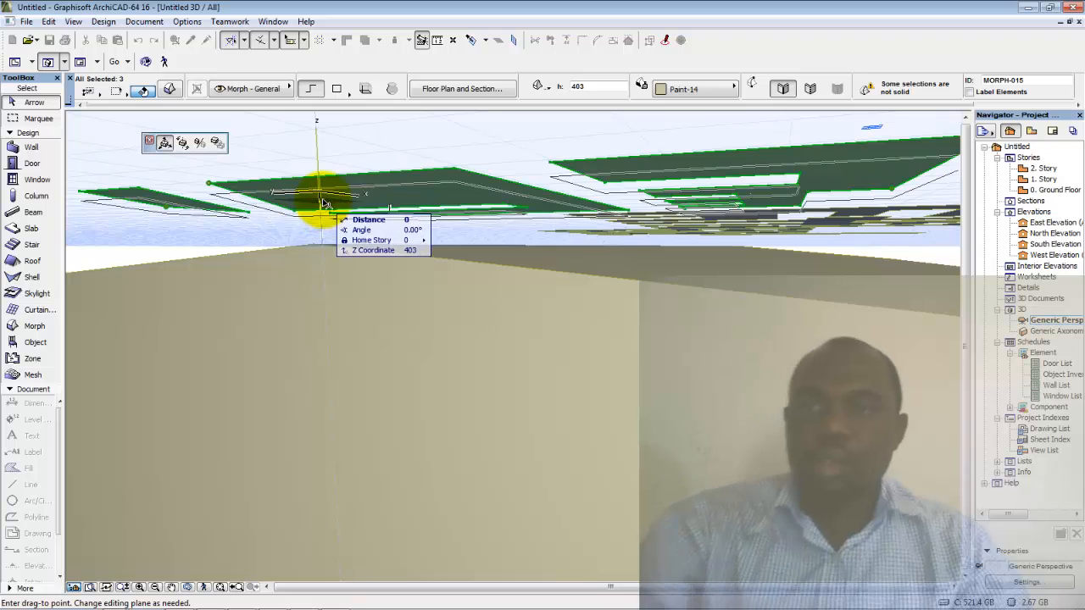
click(216, 147)
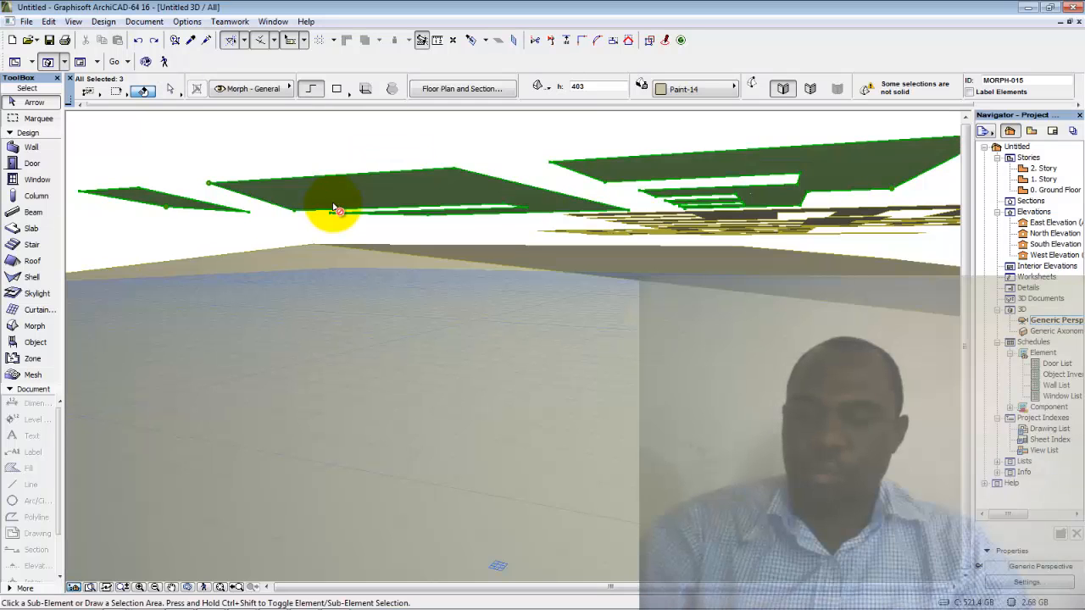
click(421, 145)
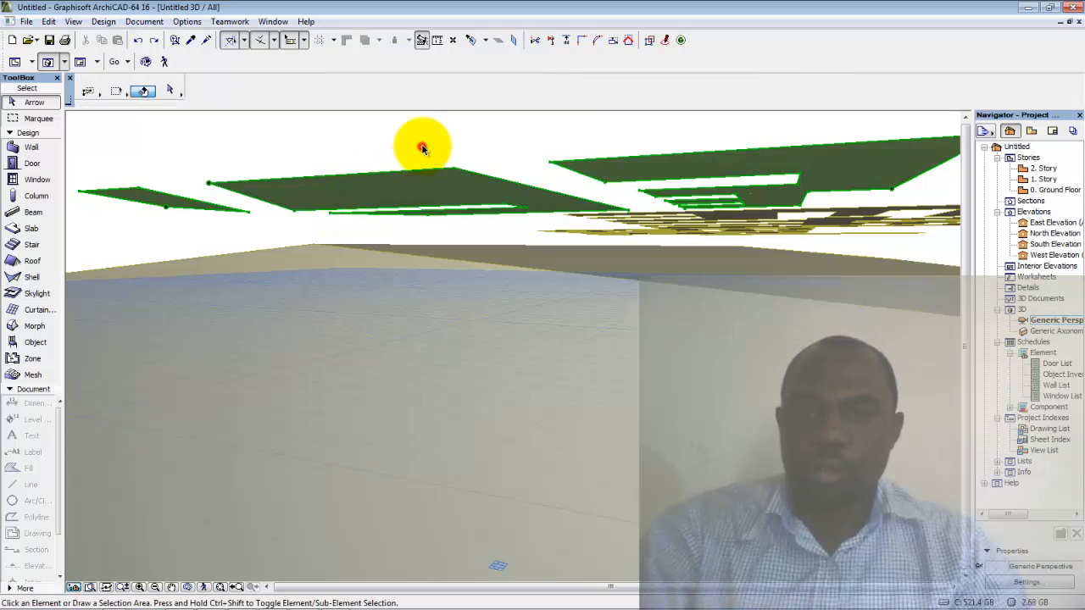
click(374, 196)
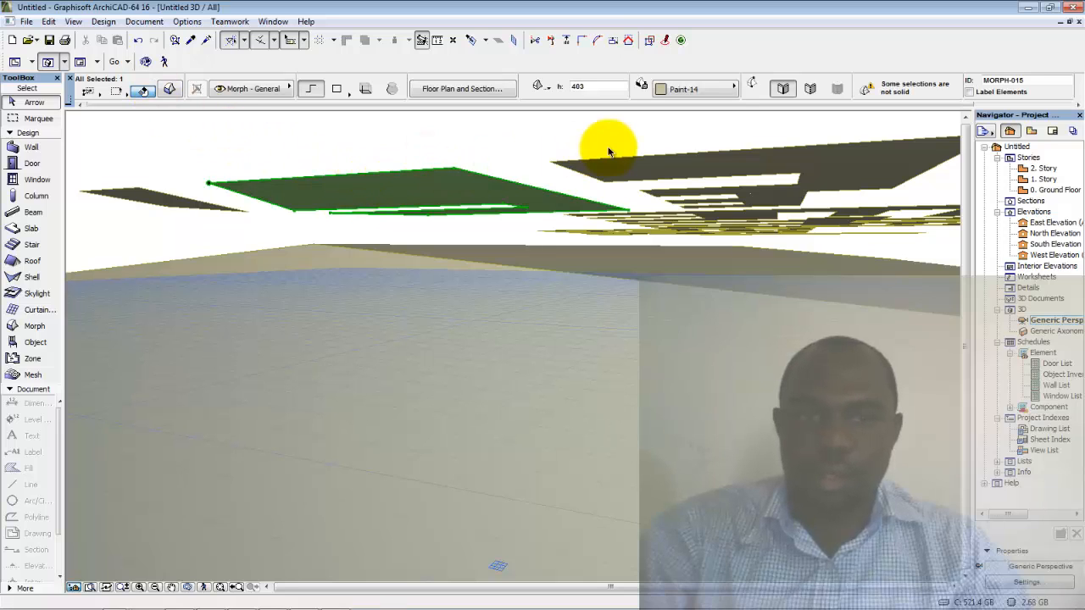
click(638, 167)
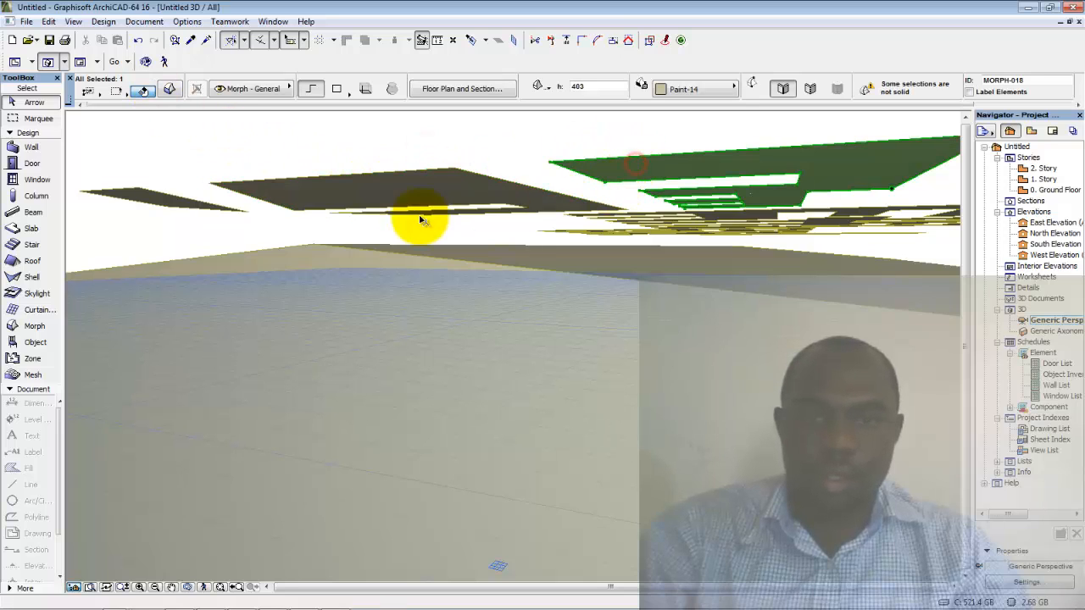
Try to extrude the small sloping corner tread downward into the tyre with Push/Pull.
click(155, 198)
click(155, 198)
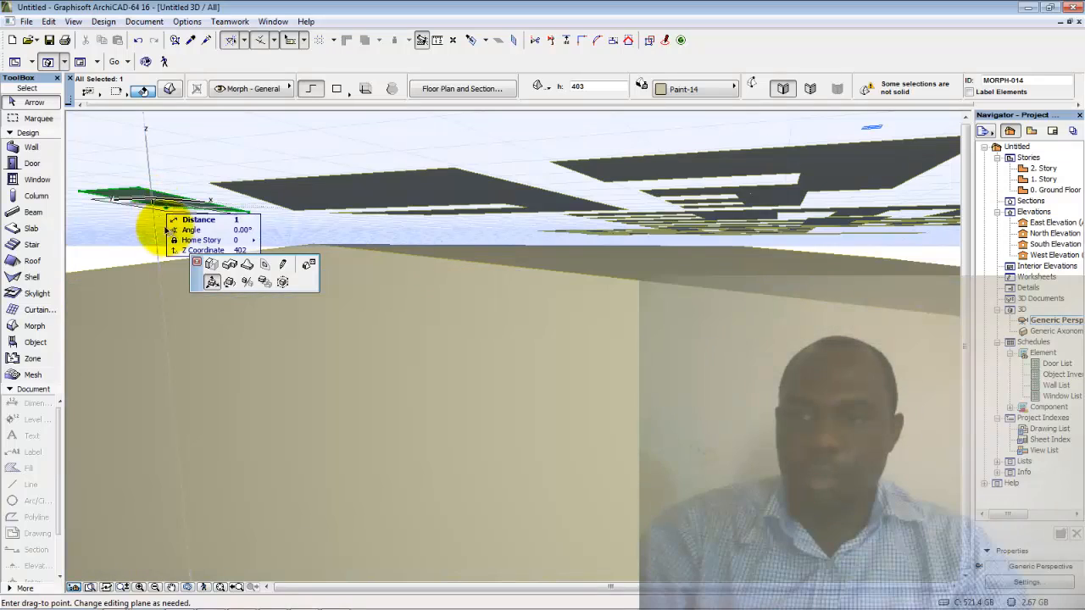
click(199, 255)
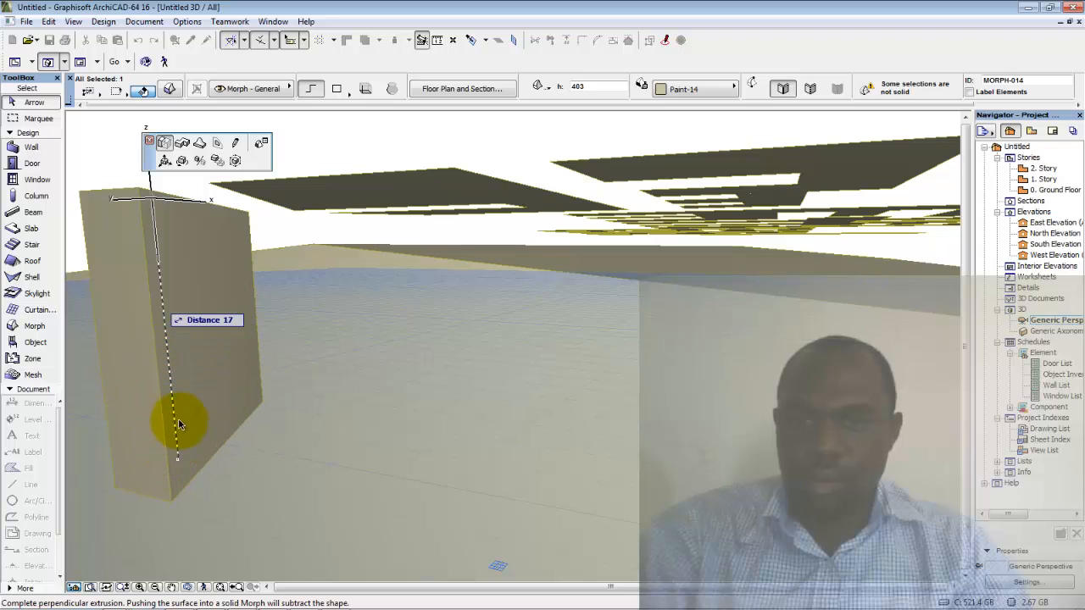
scroll(184, 392, down, 3)
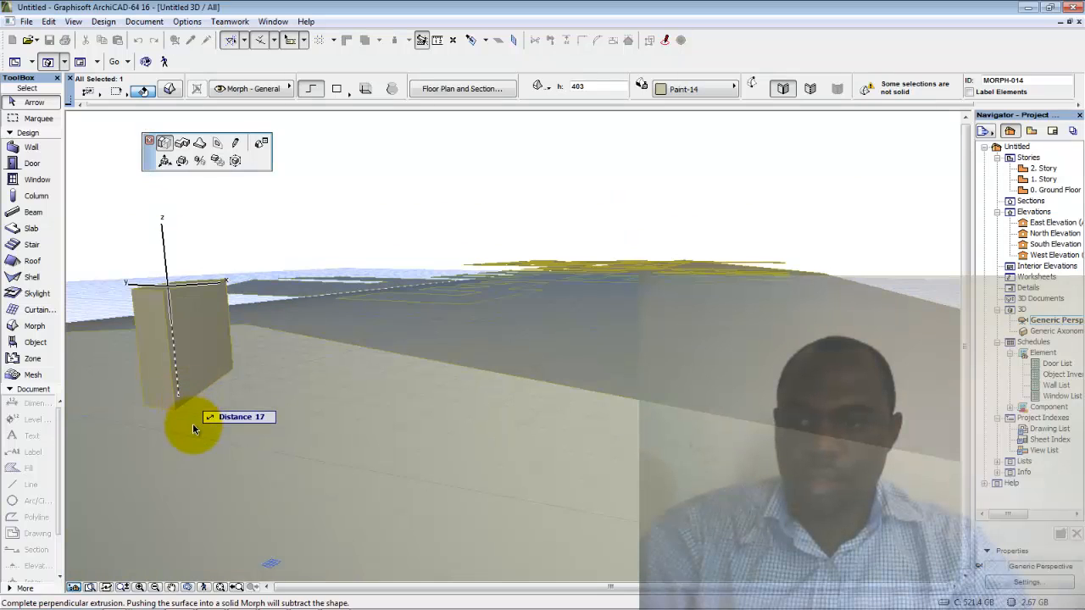
scroll(218, 318, down, 5)
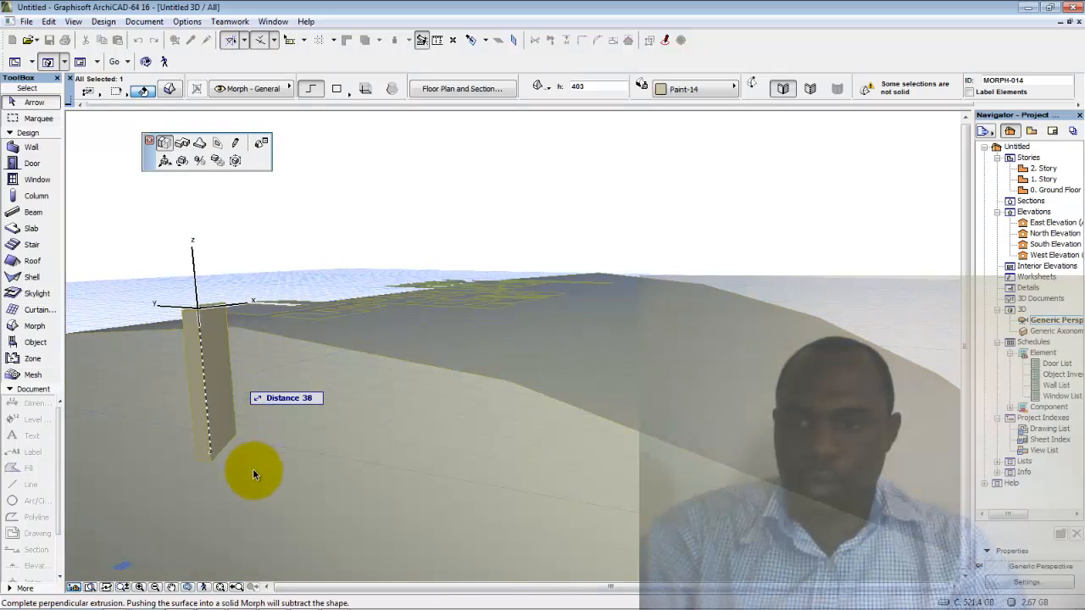
scroll(239, 296, down, 3)
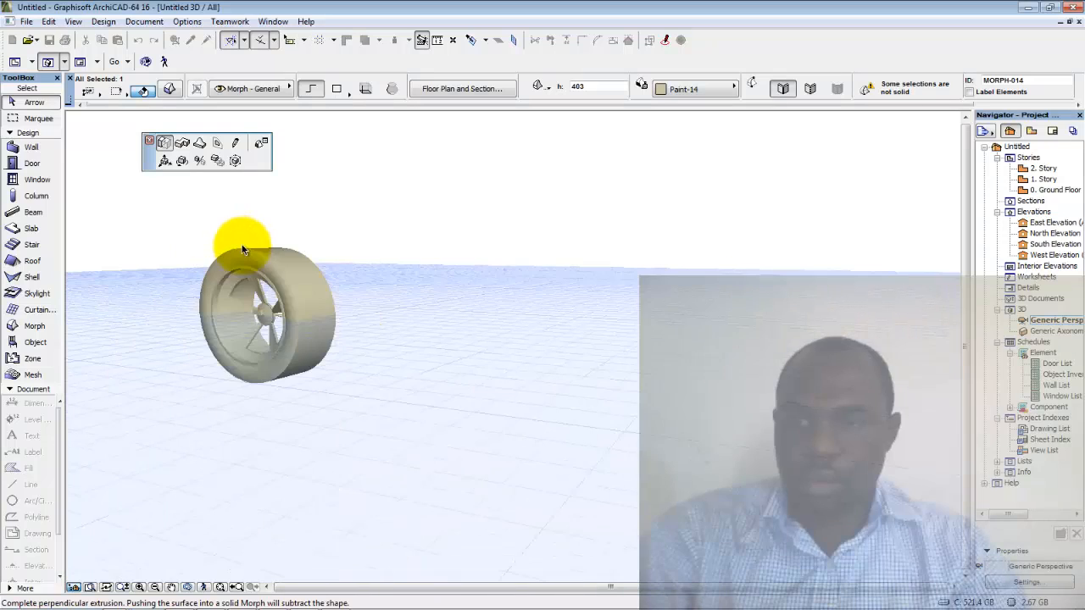
click(244, 276)
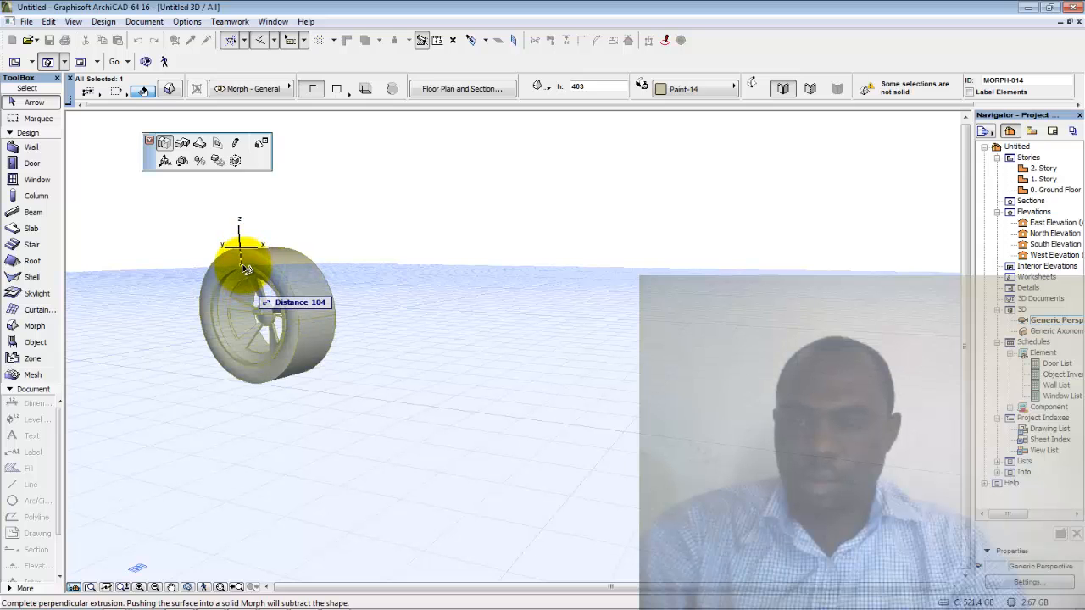
scroll(244, 270, up, 5)
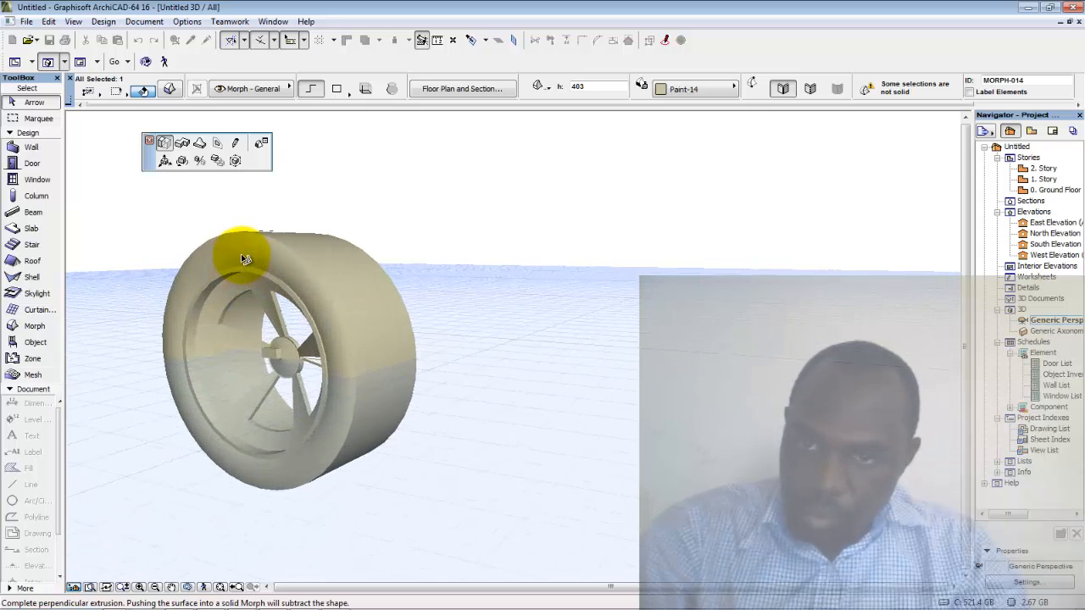
scroll(244, 259, up, 2)
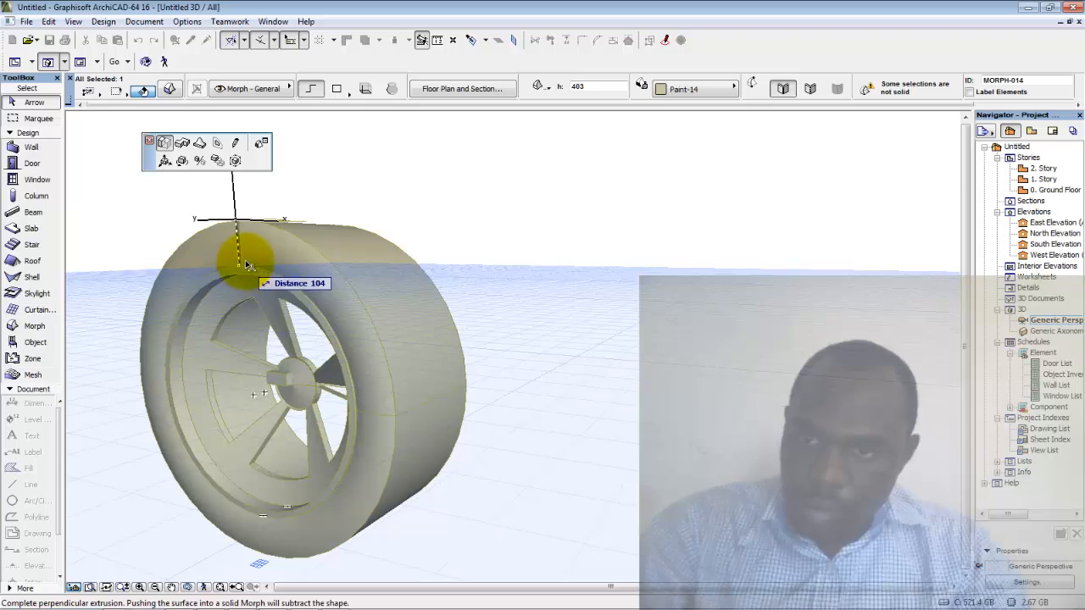
click(245, 264)
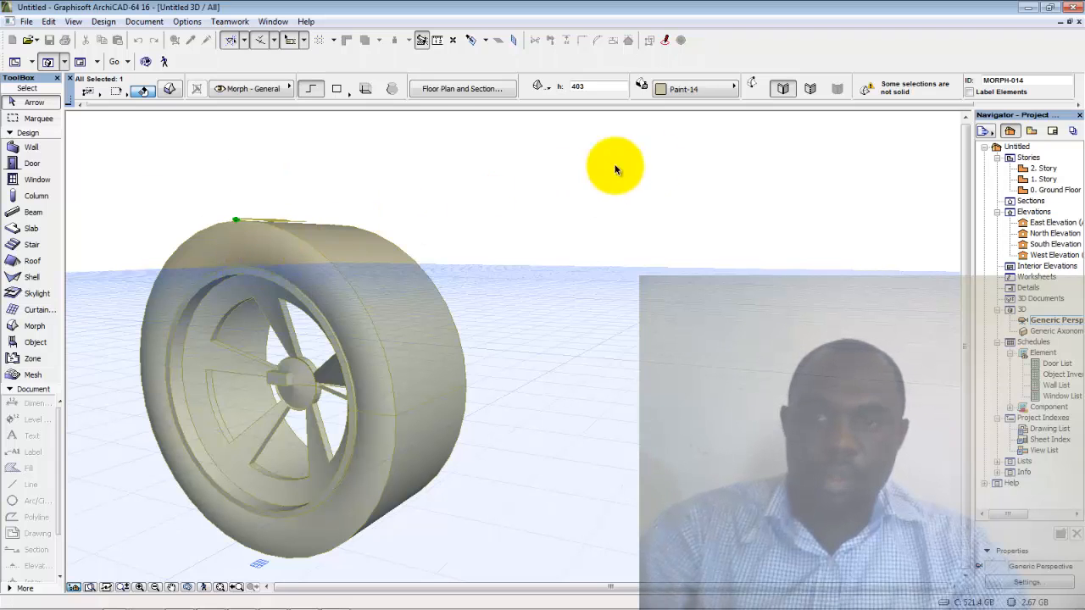
On the Ground Floor plan, offset the outer vertical edges of the corner tread morphs inward from the tyre's side.
double_click(1054, 192)
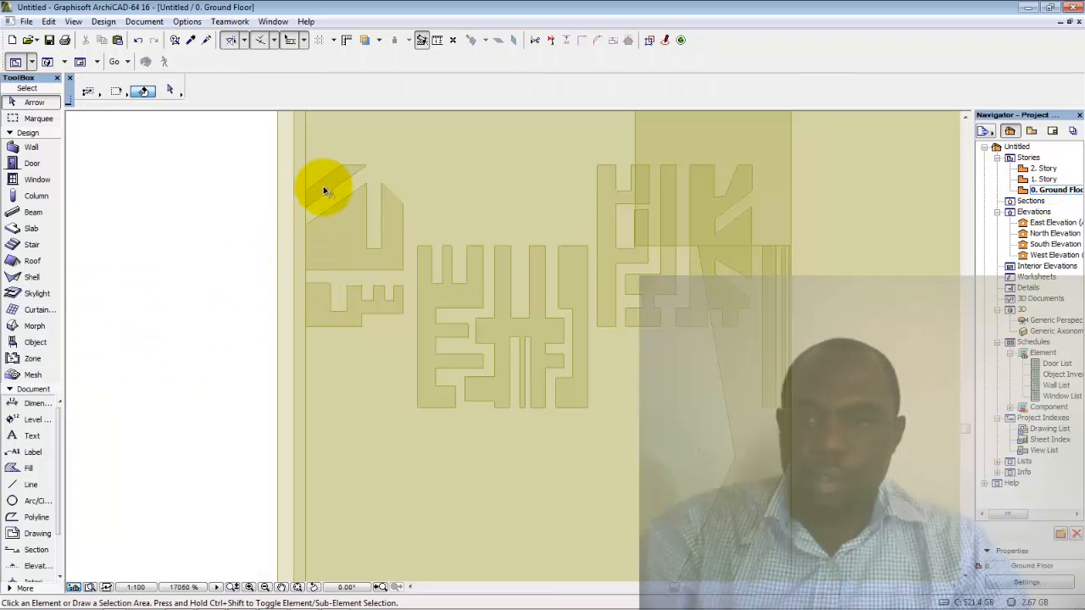
scroll(322, 192, down, 3)
click(346, 339)
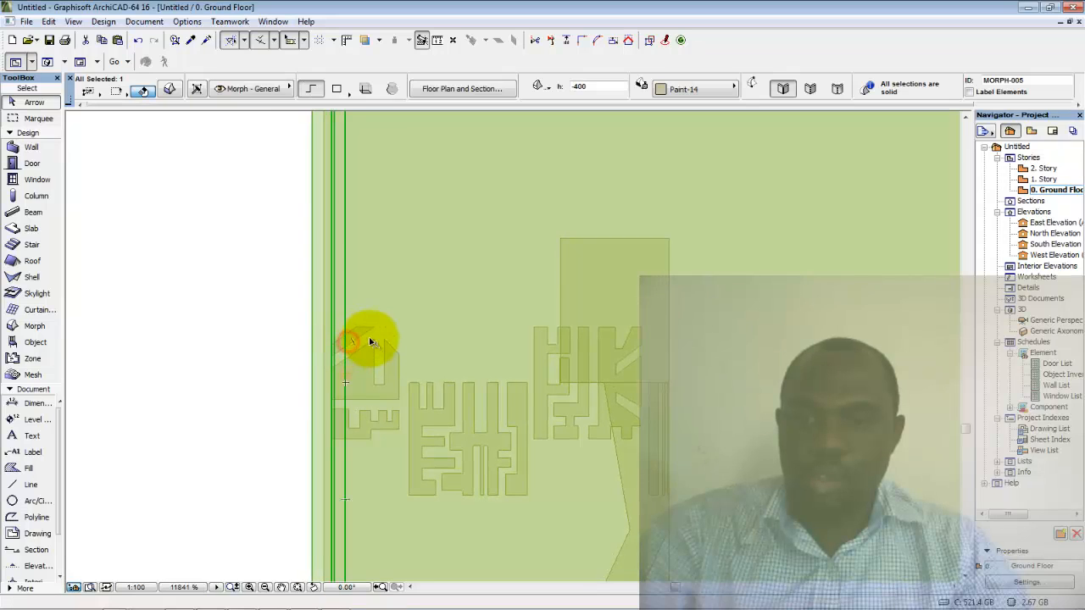
scroll(354, 339, up, 4)
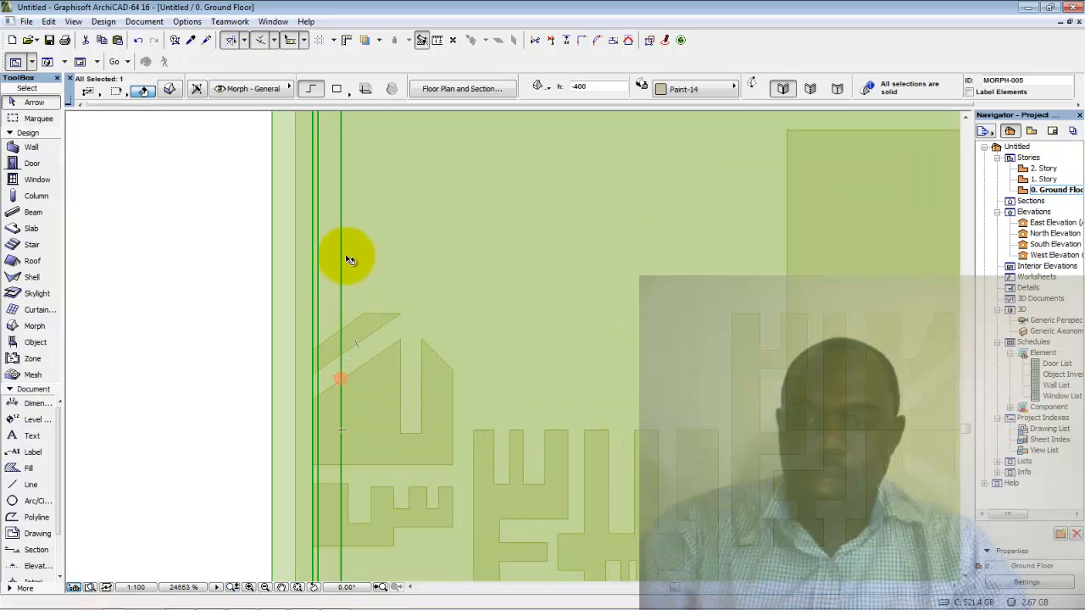
scroll(349, 271, down, 2)
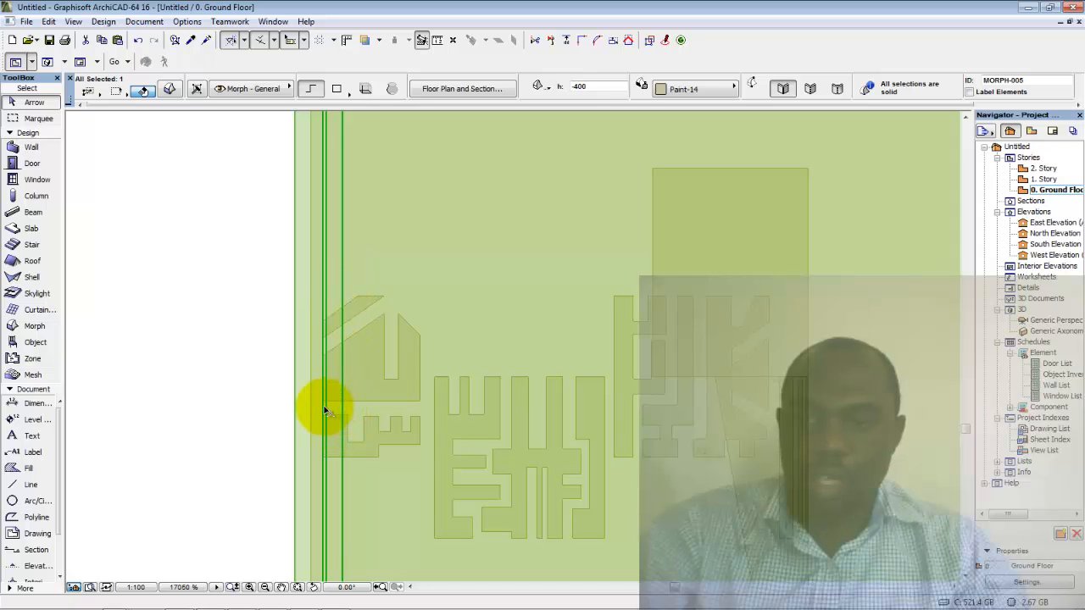
scroll(355, 428, up, 5)
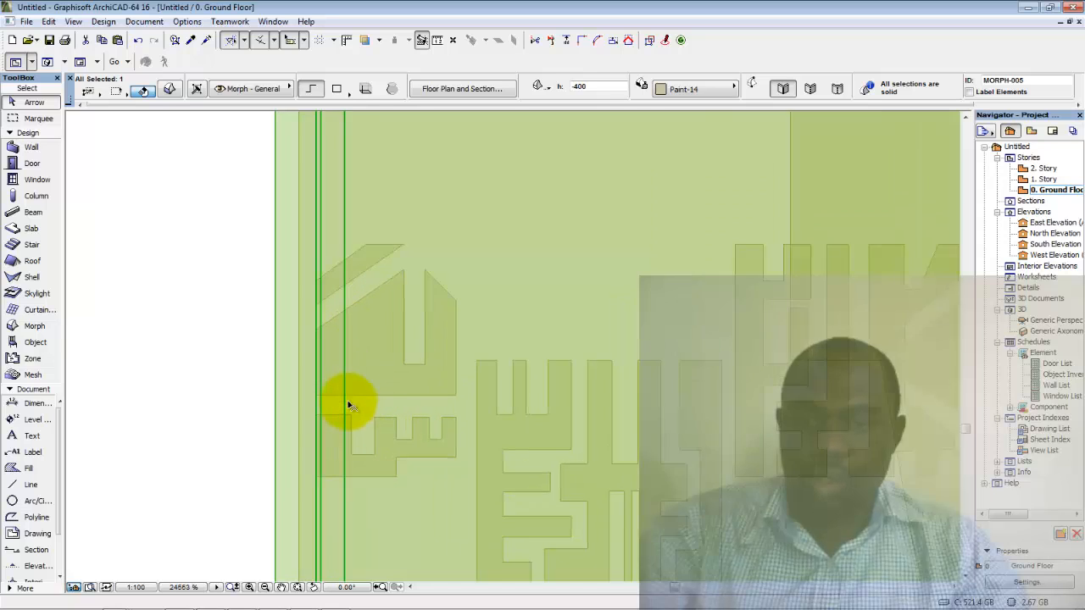
click(167, 322)
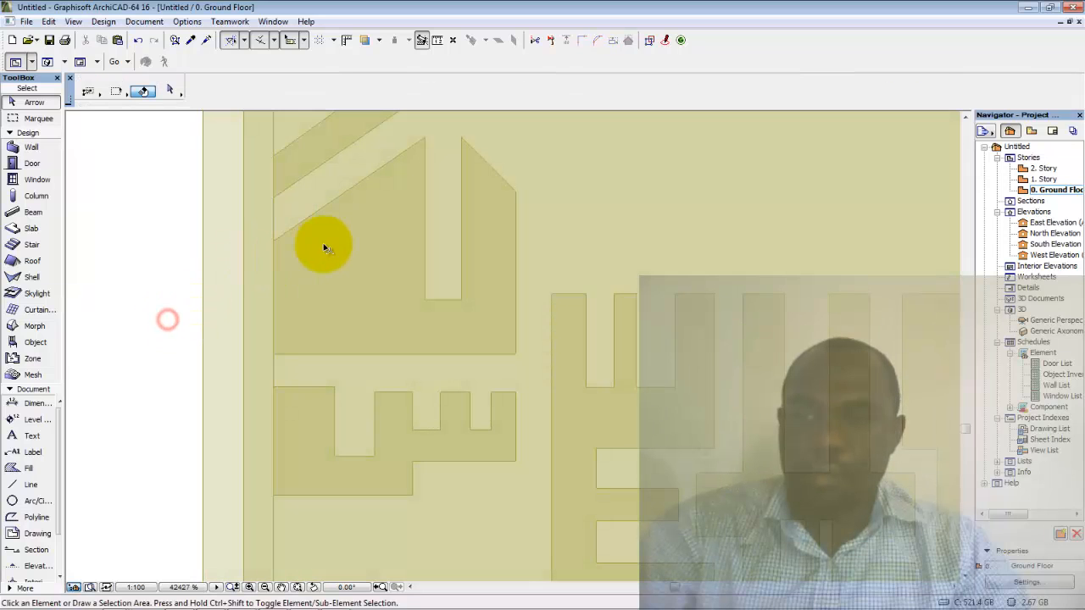
click(322, 242)
click(355, 188)
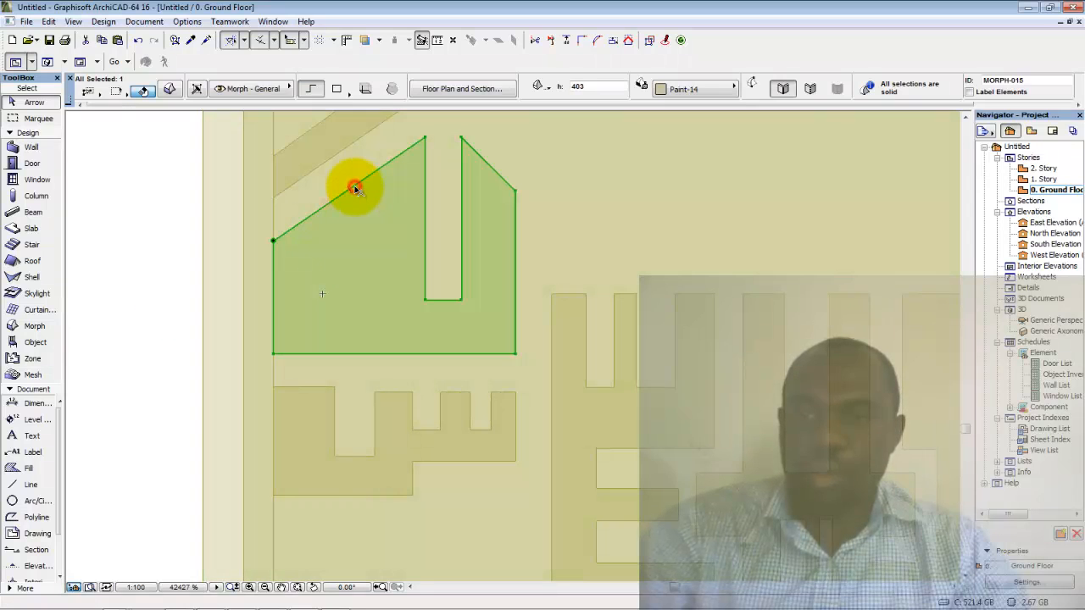
click(273, 288)
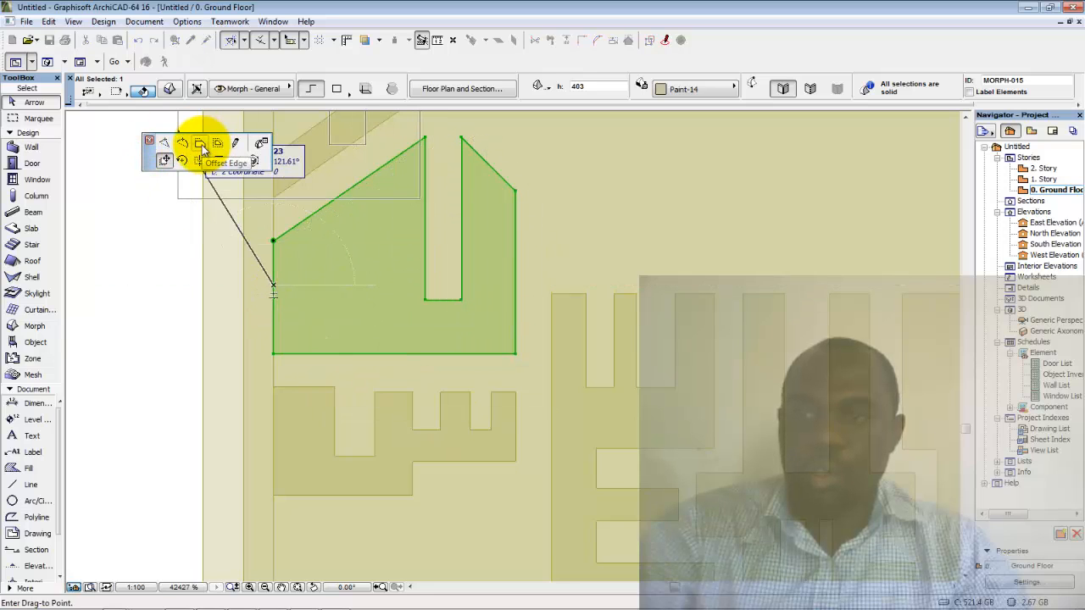
click(202, 146)
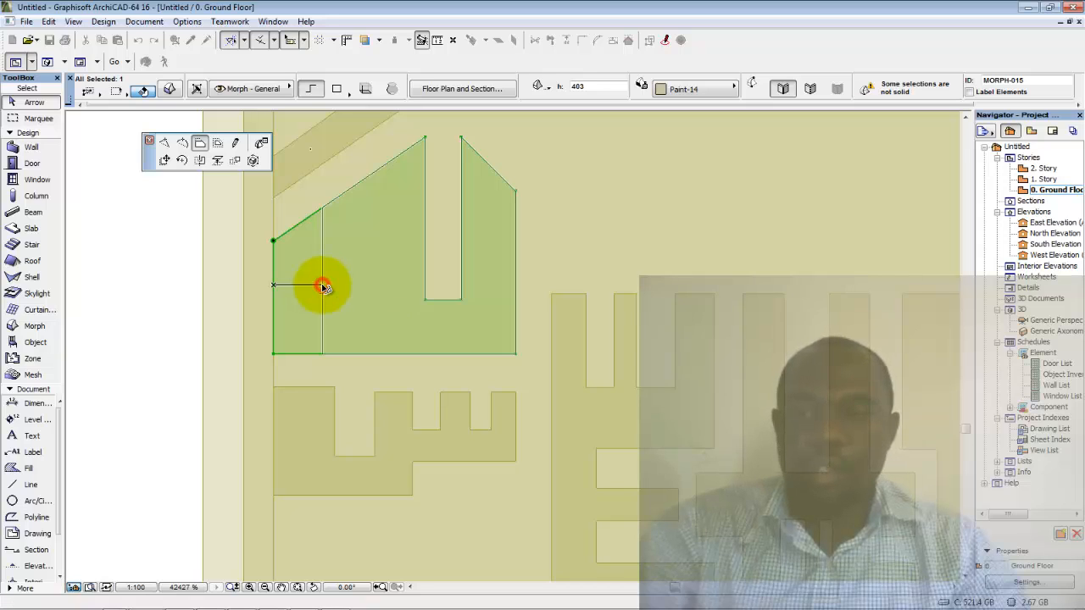
key(Escape)
click(289, 167)
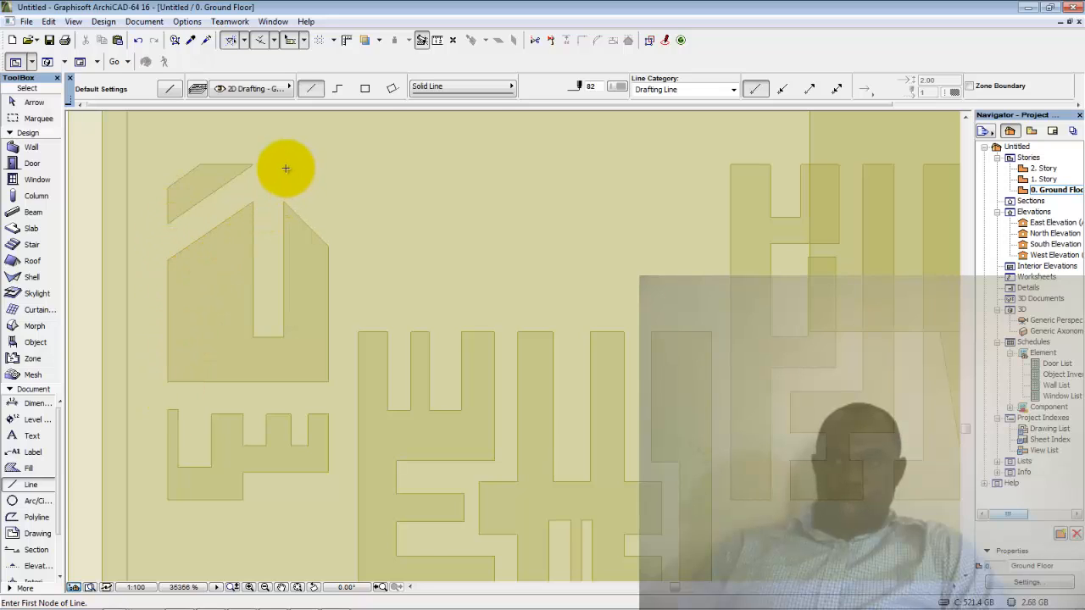
click(252, 162)
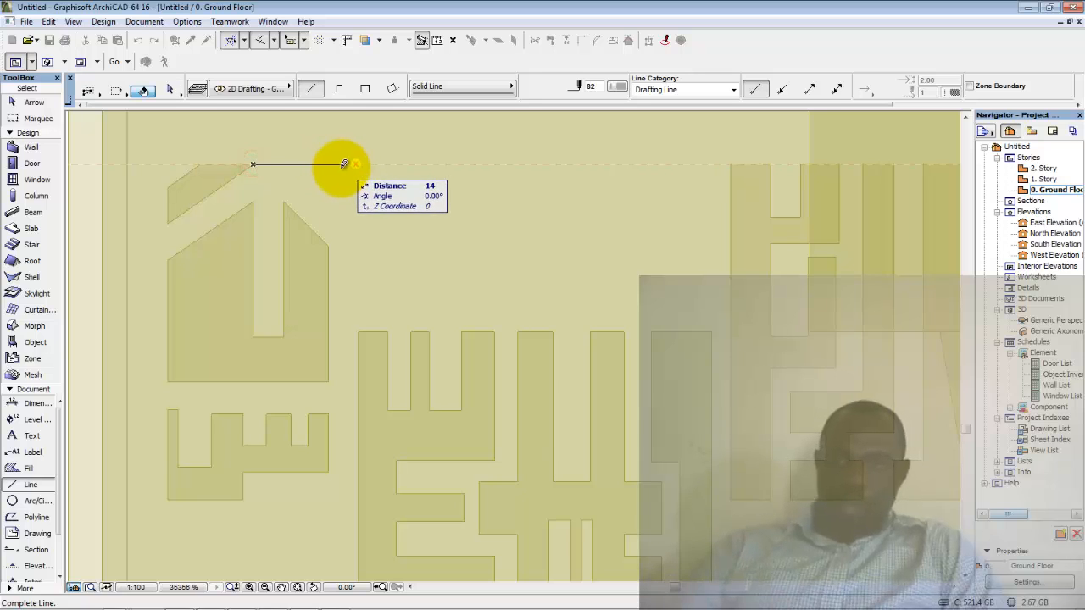
key(Escape)
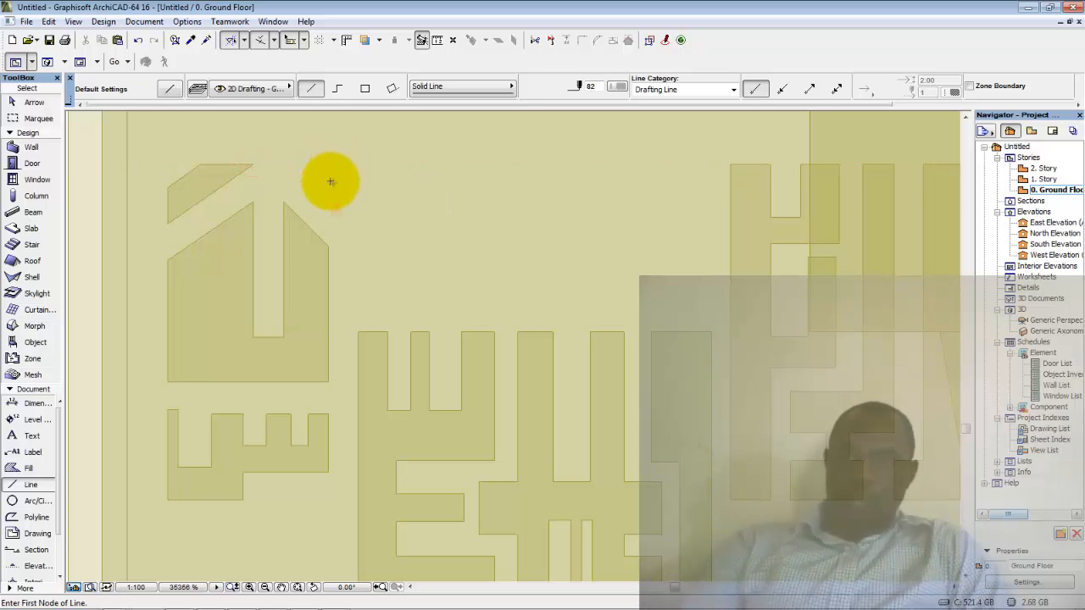
click(36, 106)
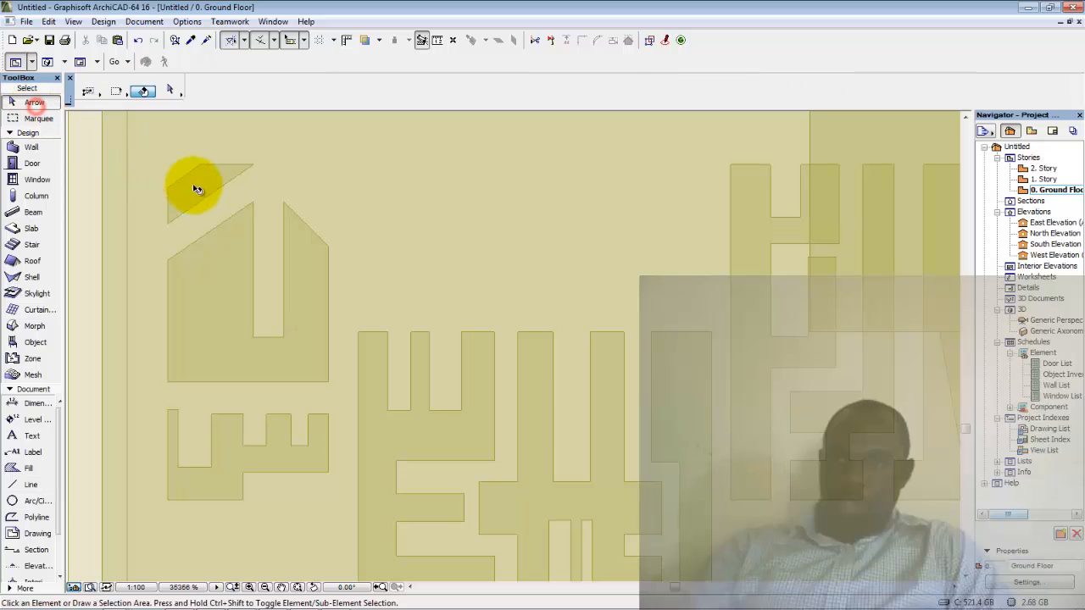
Drag a copy of the small sloping corner tread so its lower corner lies above the right shoulder of the larger pointed tread.
click(196, 187)
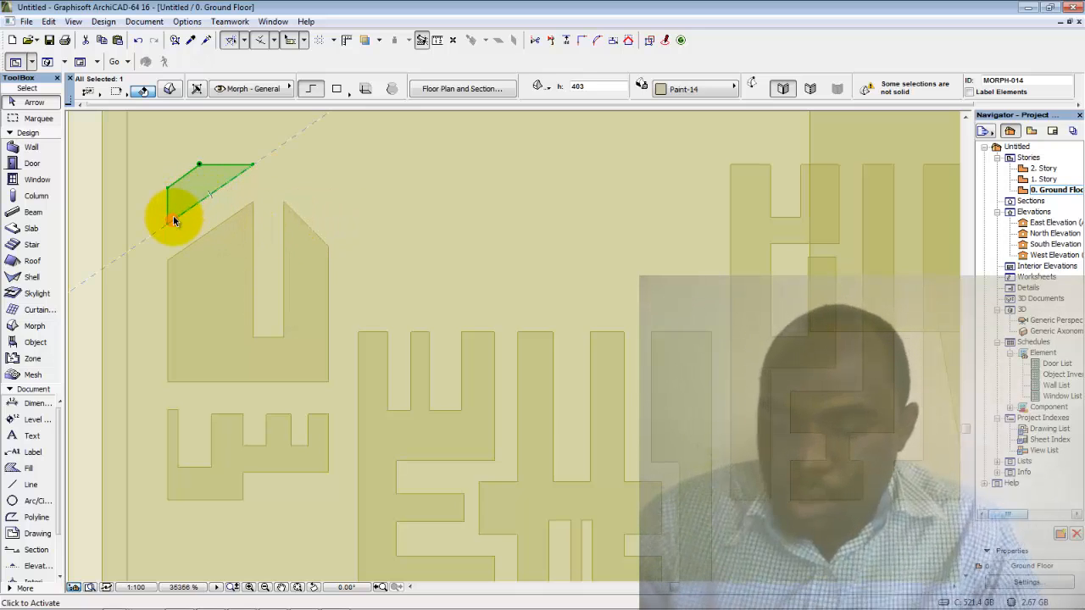
ctrl+shift+click(174, 220)
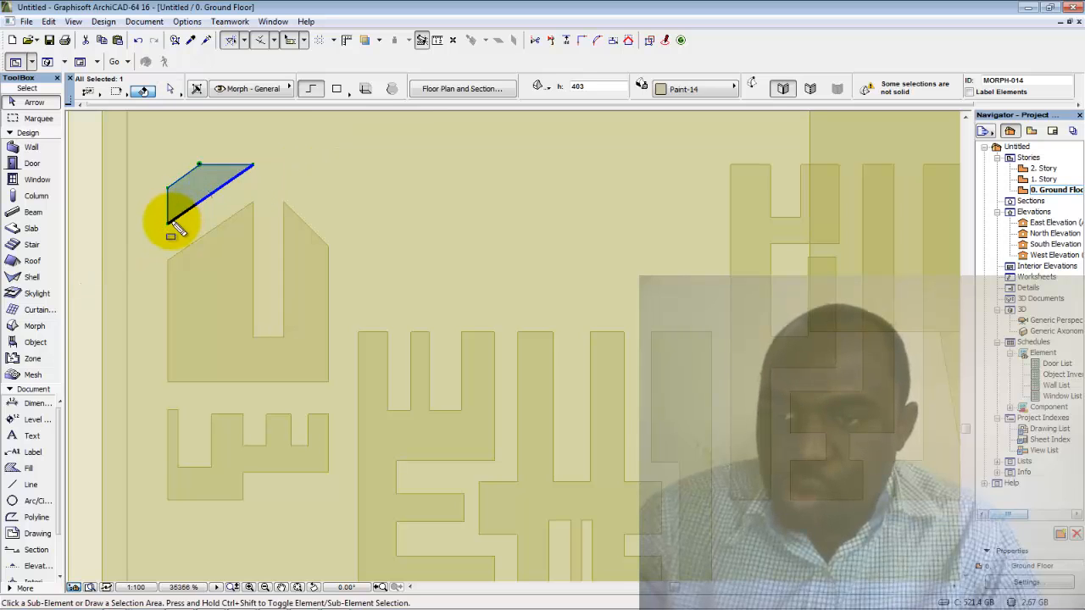
click(171, 222)
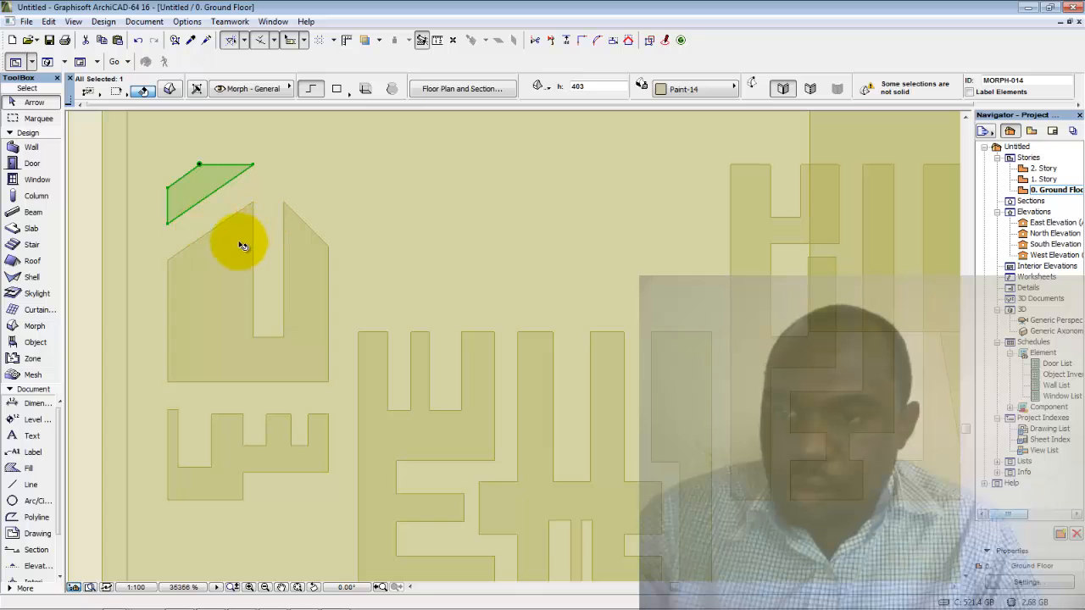
scroll(233, 244, down, 1)
middle_drag(234, 243, 312, 225)
right_click(165, 242)
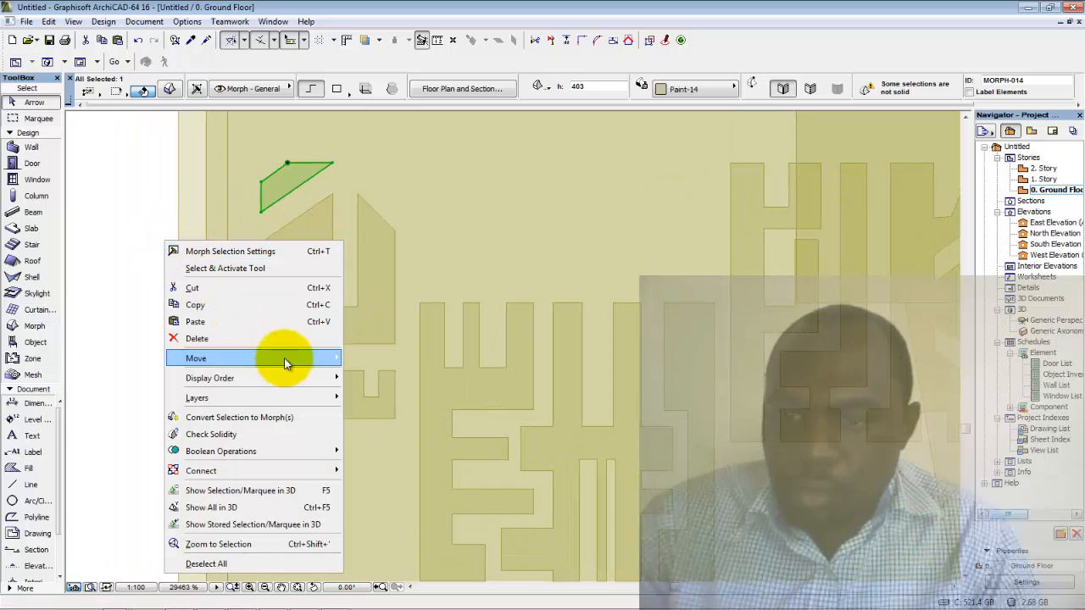
mouse_move(285, 358)
click(389, 430)
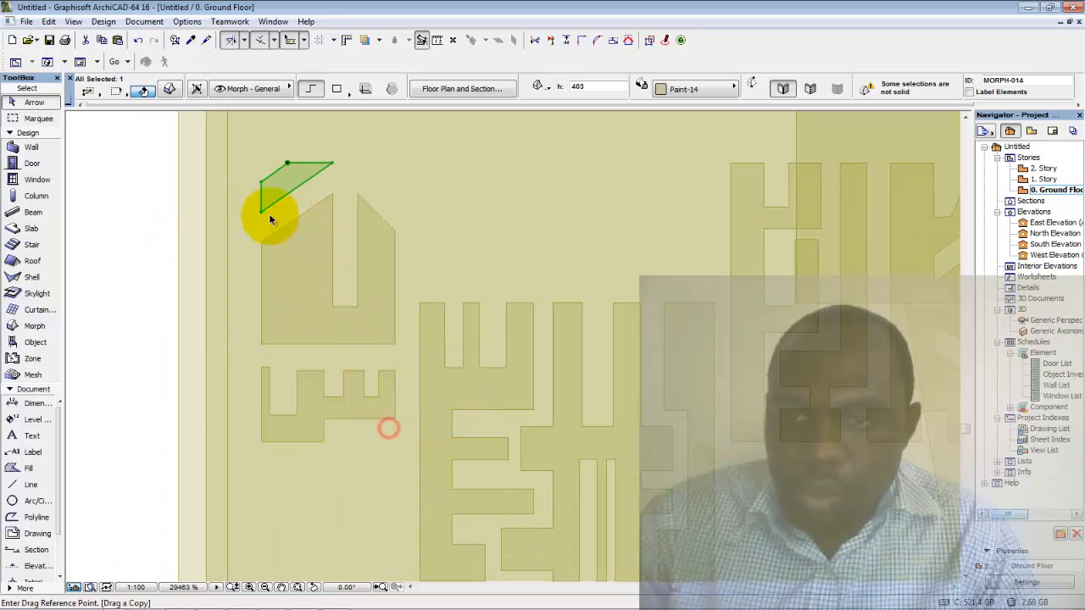
click(262, 211)
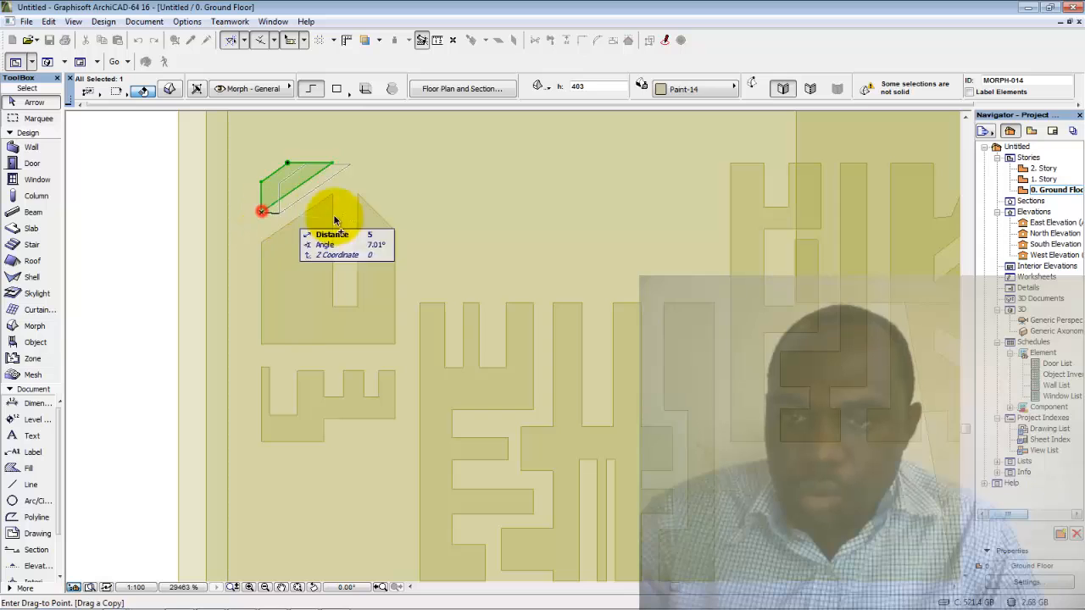
click(398, 233)
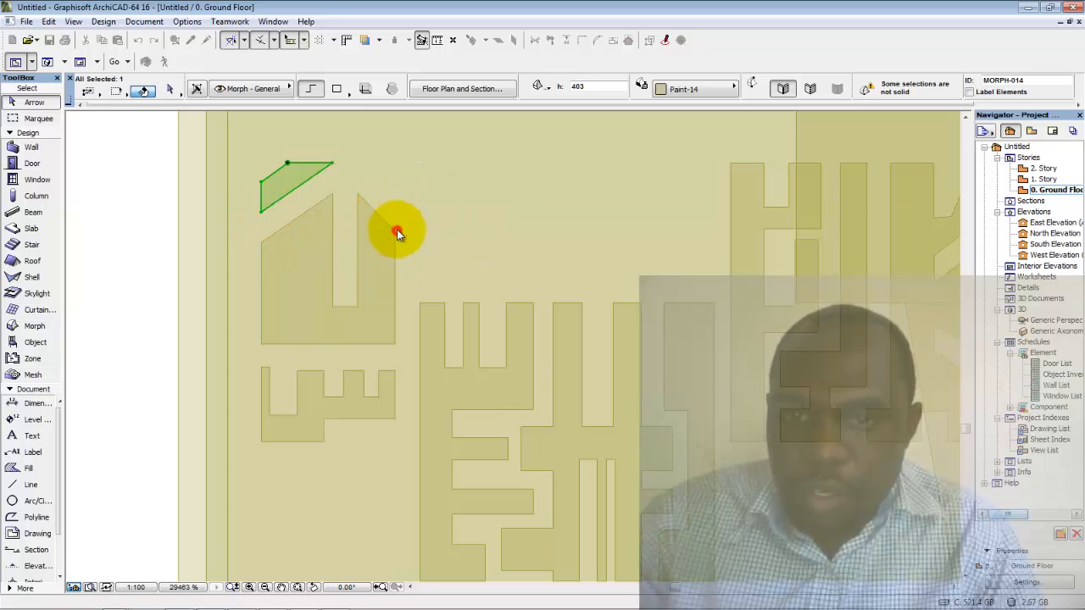
Insert a node on the copied tread's vertical edge, pull it toward the notch, and move the adjacent upper node directly above it.
scroll(398, 180, up, 3)
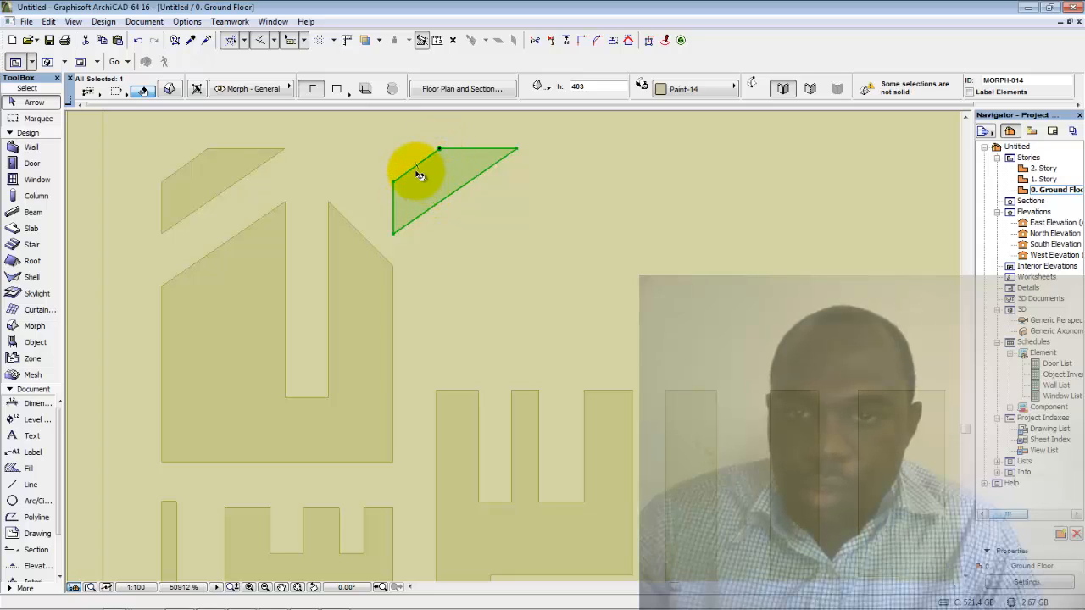
click(393, 222)
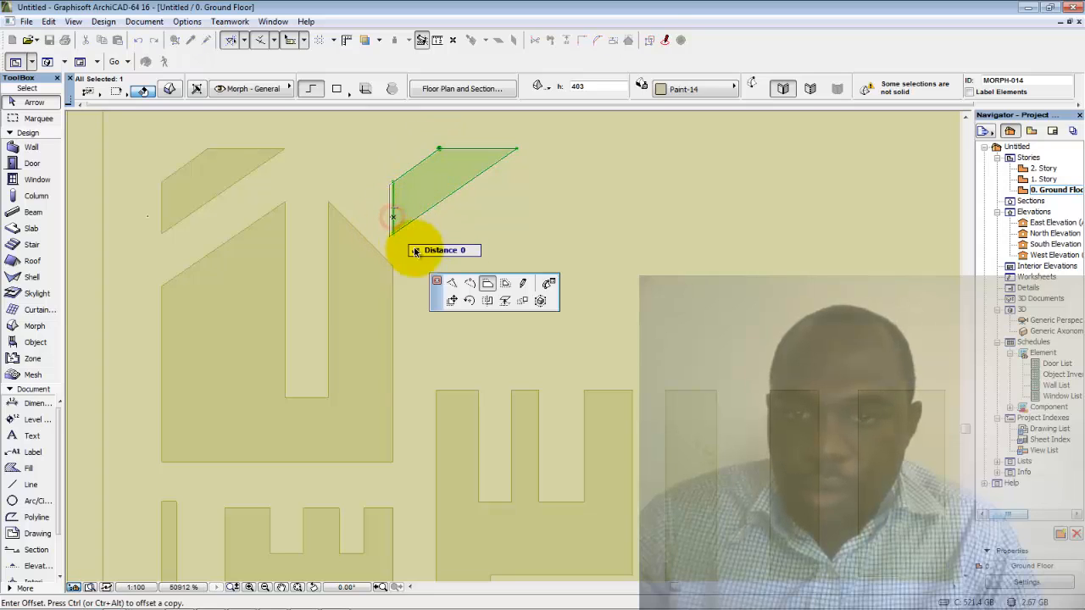
click(165, 143)
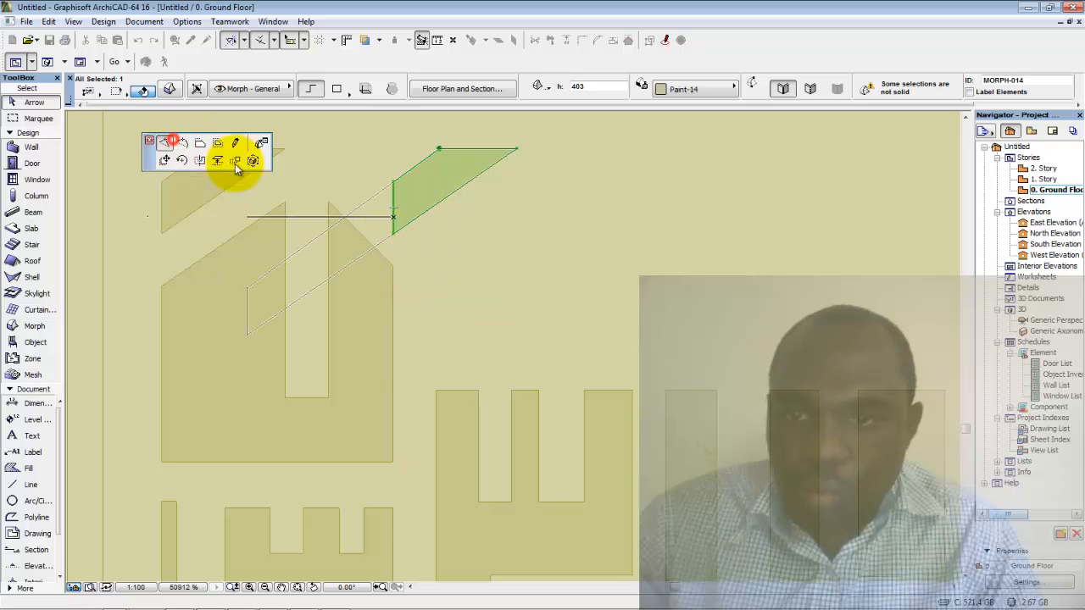
click(339, 187)
click(393, 185)
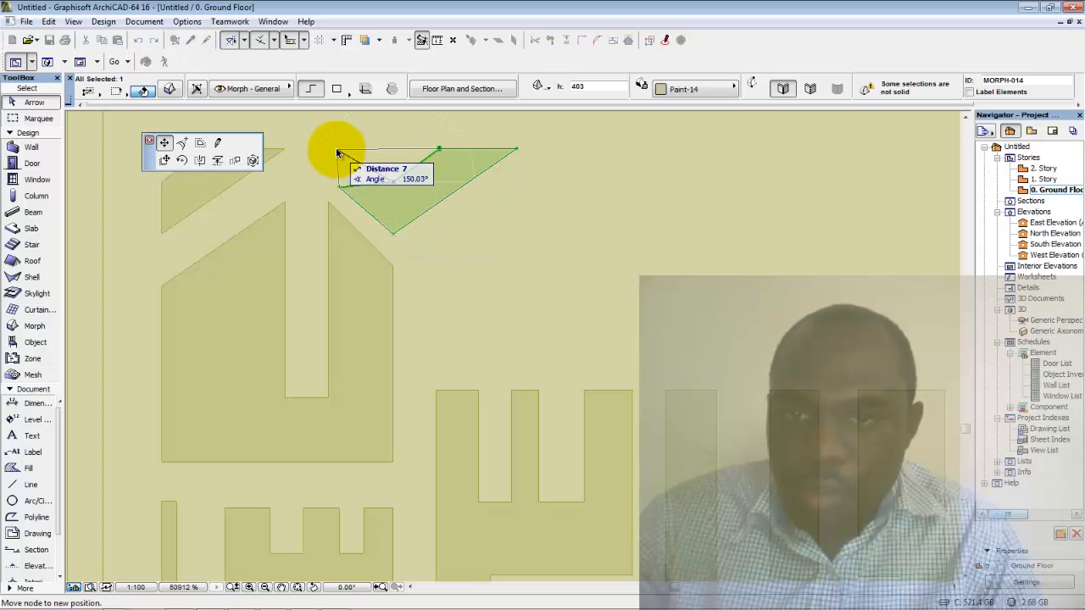
click(339, 153)
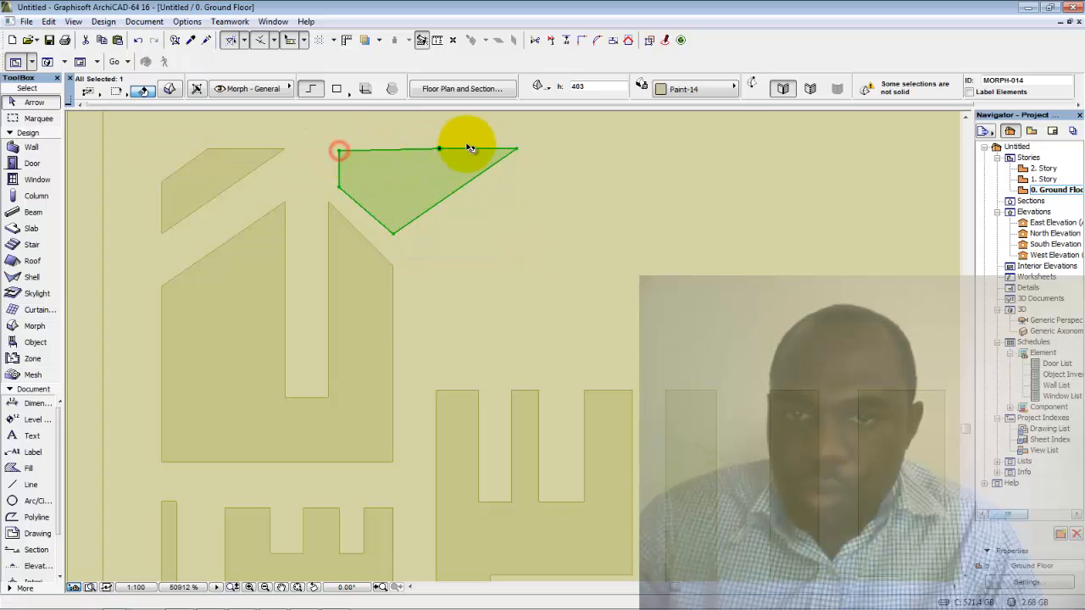
Merge the copy's middle top node into its upper inner corner and bring the pointed tip in line with the larger tread's outer edge.
click(438, 149)
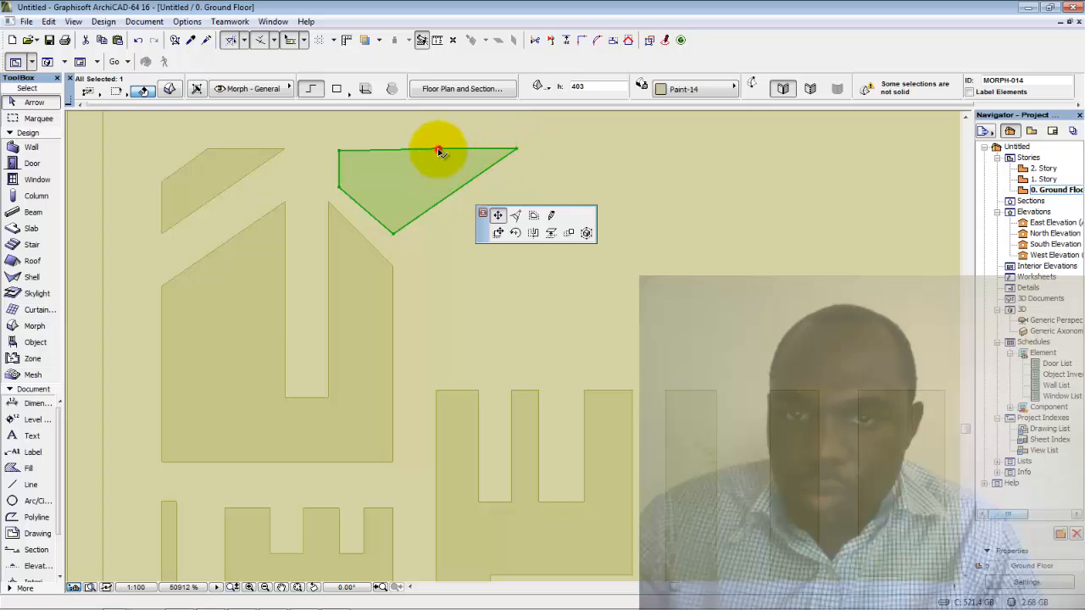
click(340, 152)
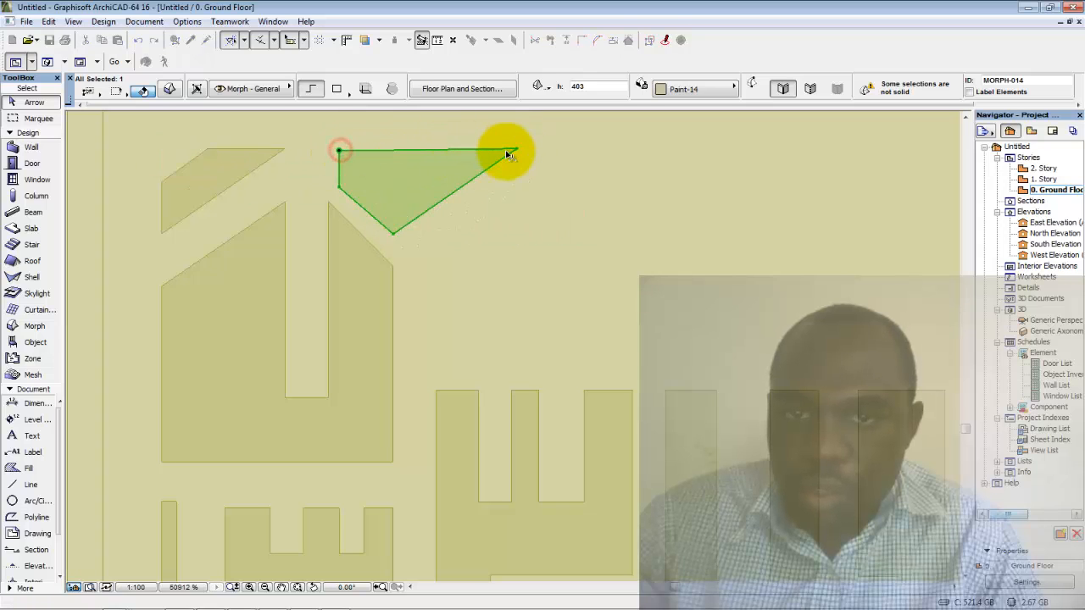
click(516, 150)
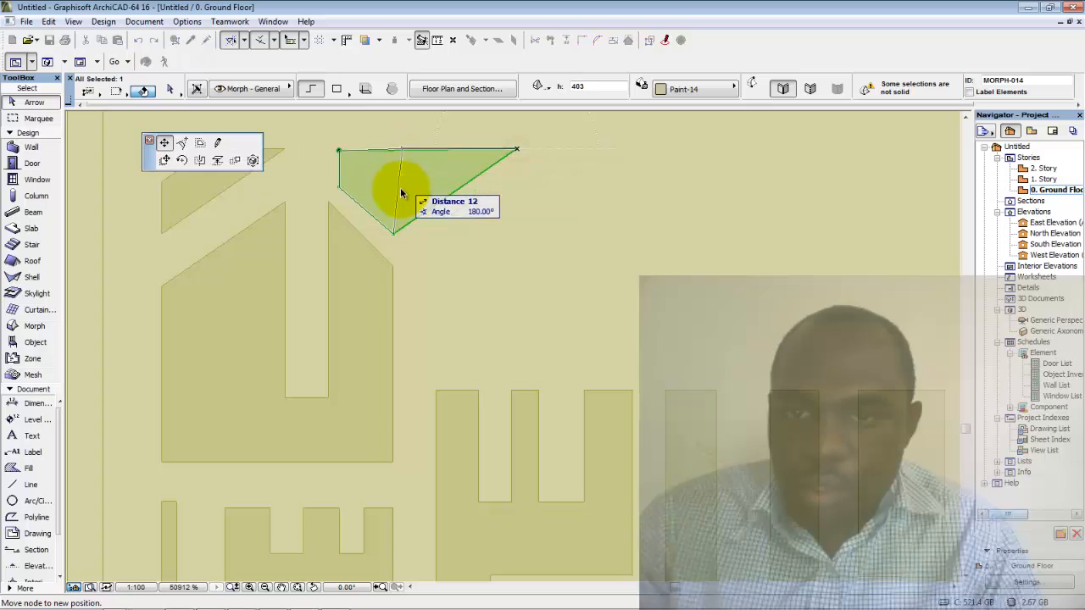
click(394, 270)
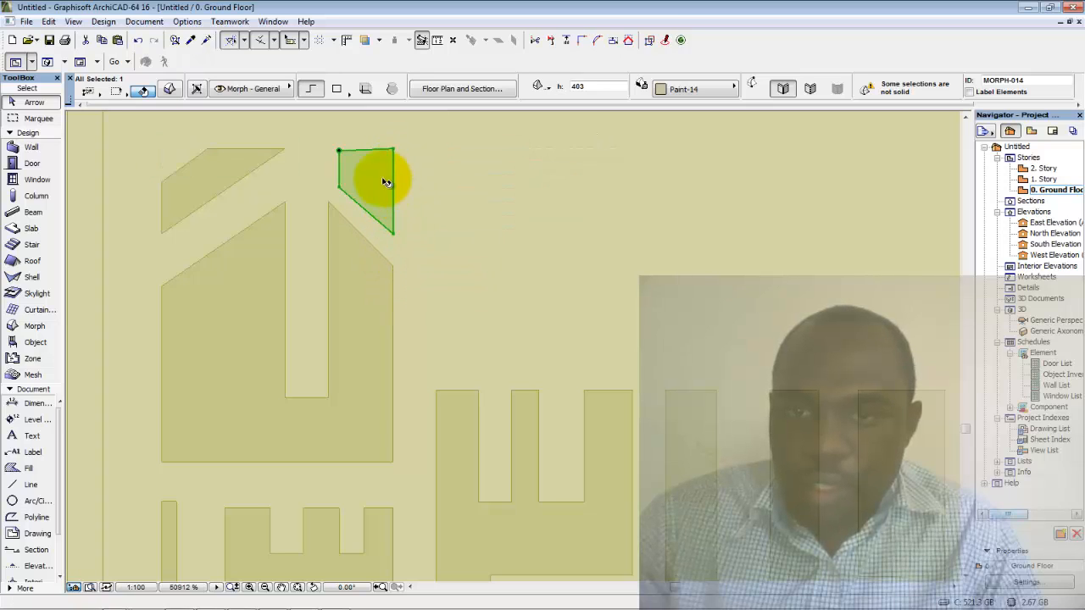
Align the copied tread's two top nodes with the top edge of the original sloping tread.
click(394, 151)
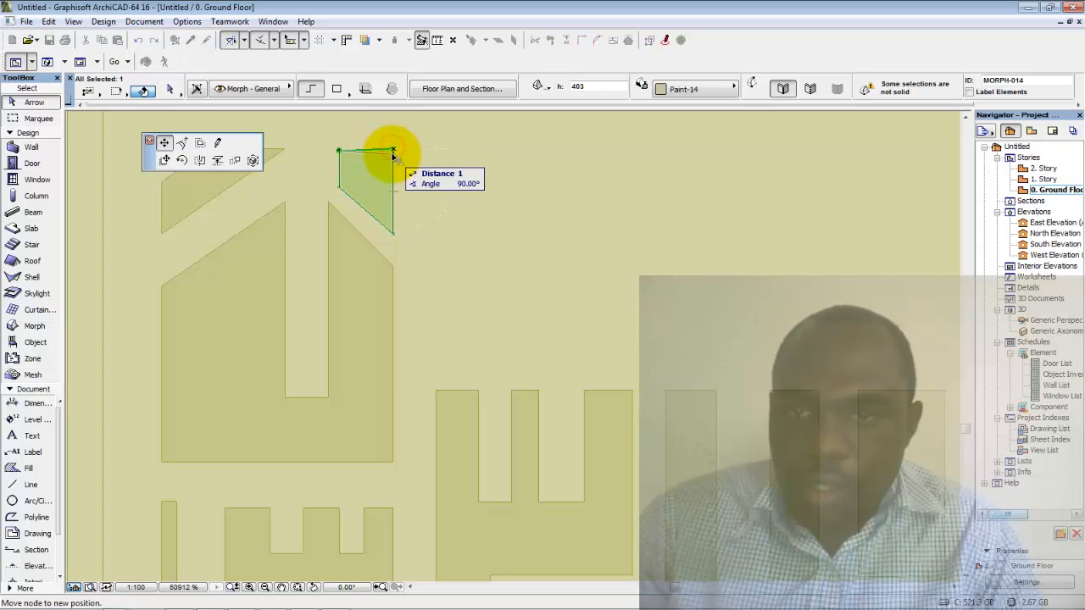
shift+click(286, 151)
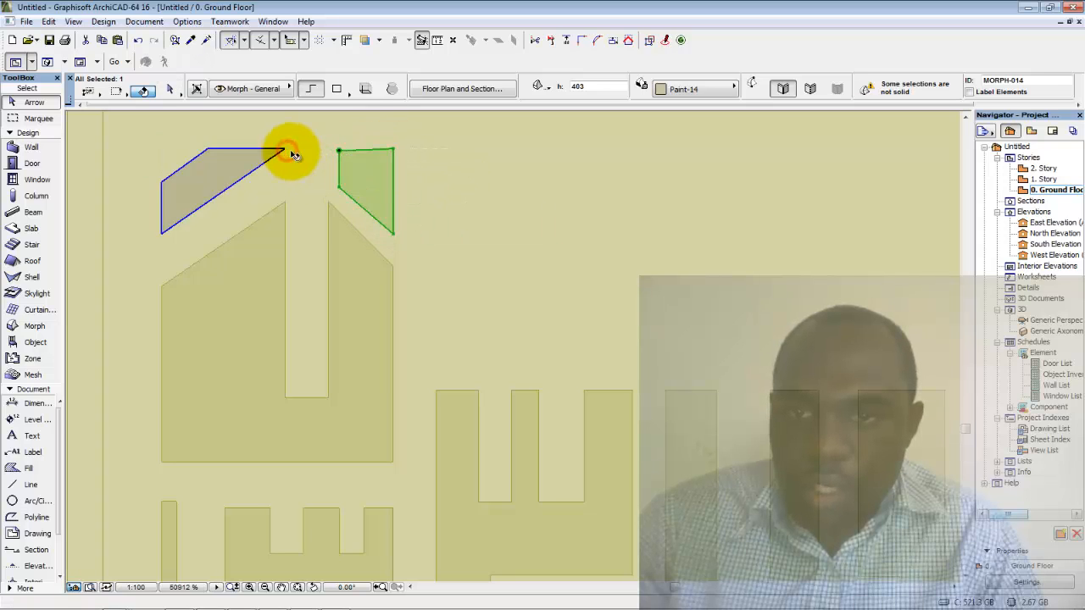
click(339, 152)
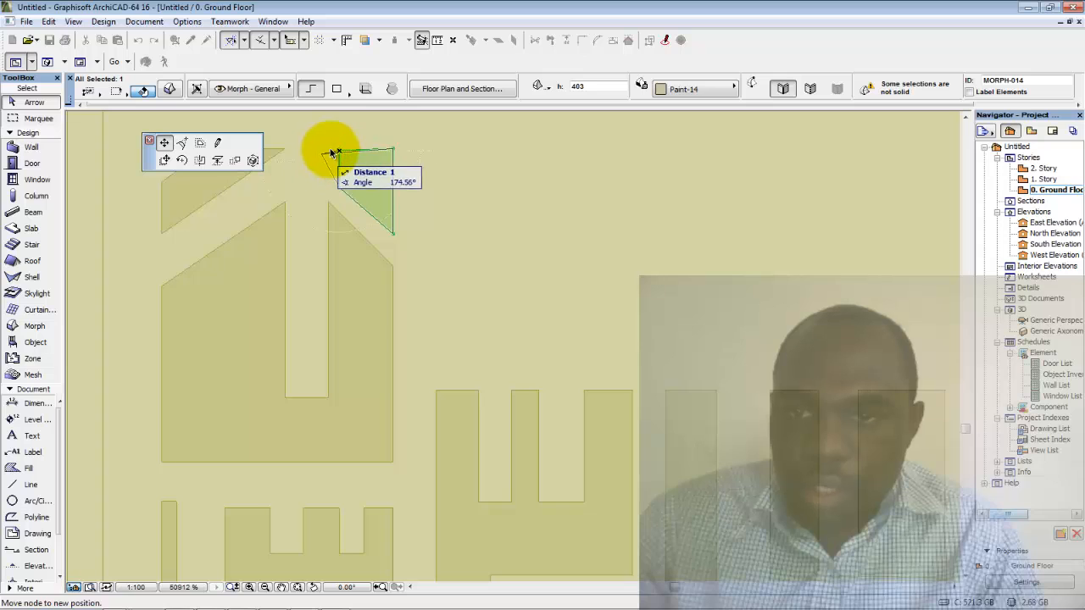
shift+click(287, 153)
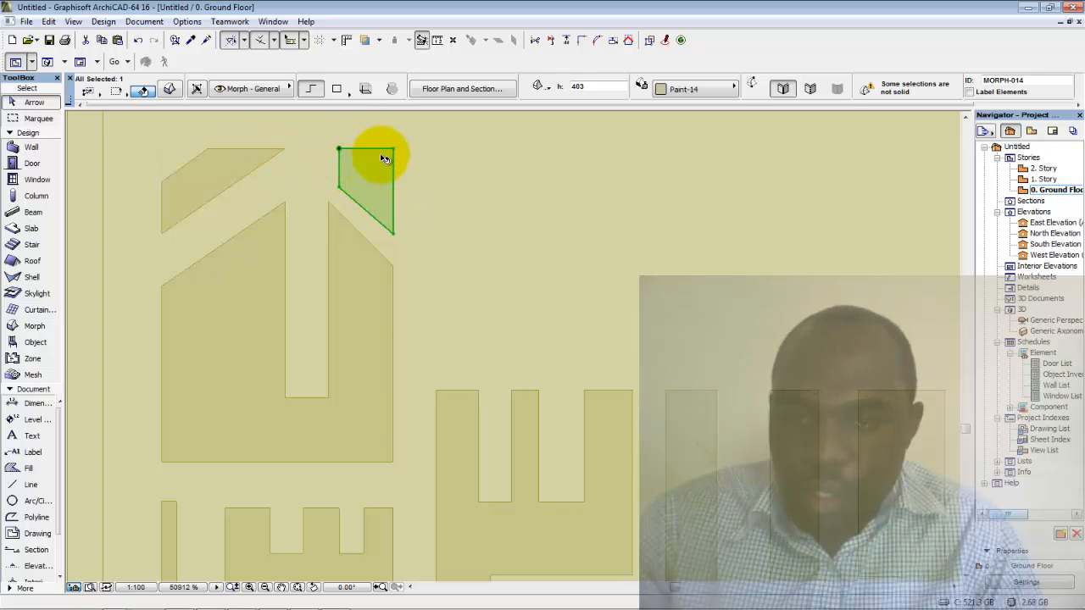
Clear the selection on the plan and switch to the Generic Perspective view.
scroll(383, 158, down, 3)
middle_drag(384, 158, 411, 160)
click(164, 260)
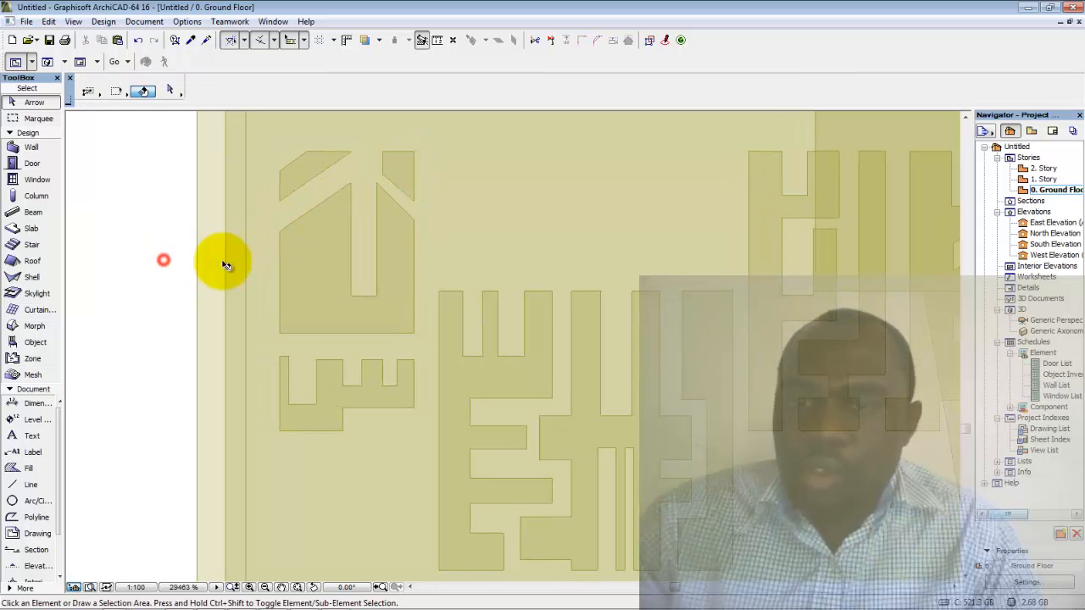
scroll(404, 255, down, 2)
click(1040, 321)
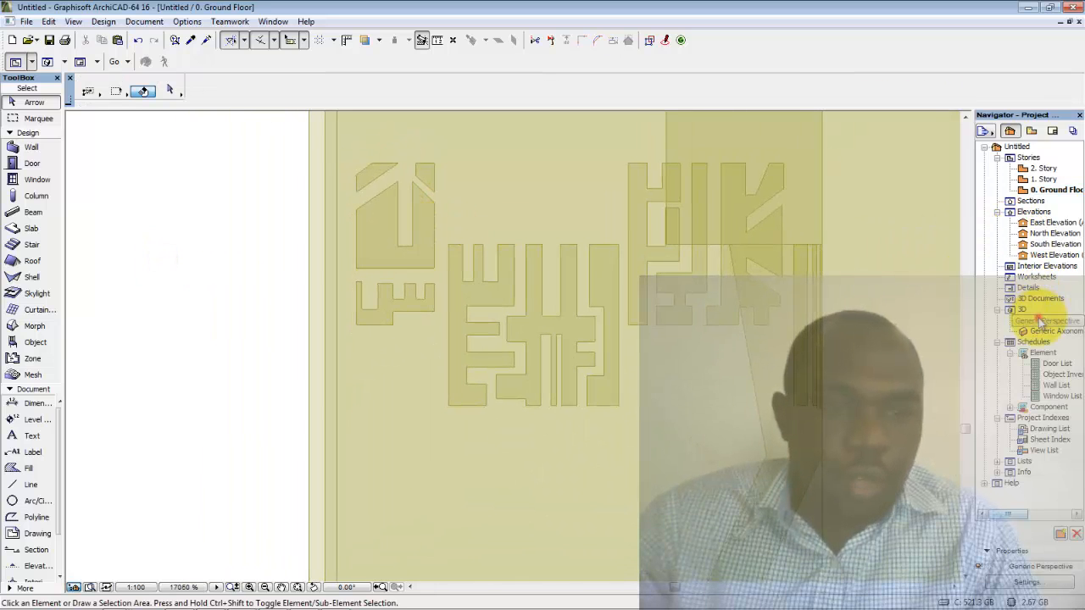
double_click(1040, 322)
Extrude the small corner tread morph downward into the tyre with Push/Pull, down to elevation 391.
middle_drag(226, 250, 279, 298)
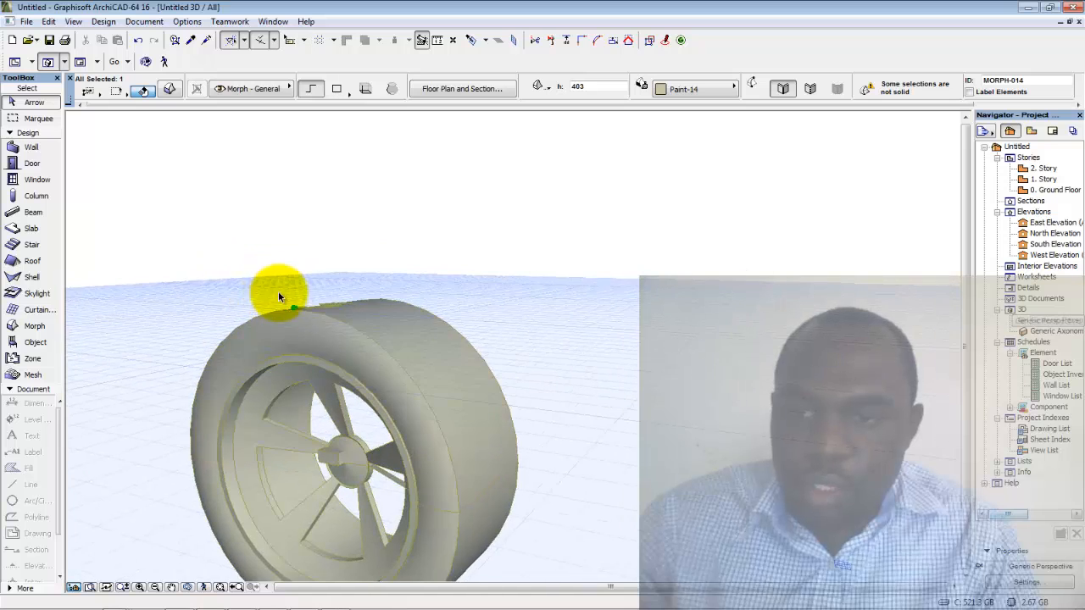
scroll(330, 285, up, 4)
scroll(308, 309, down, 3)
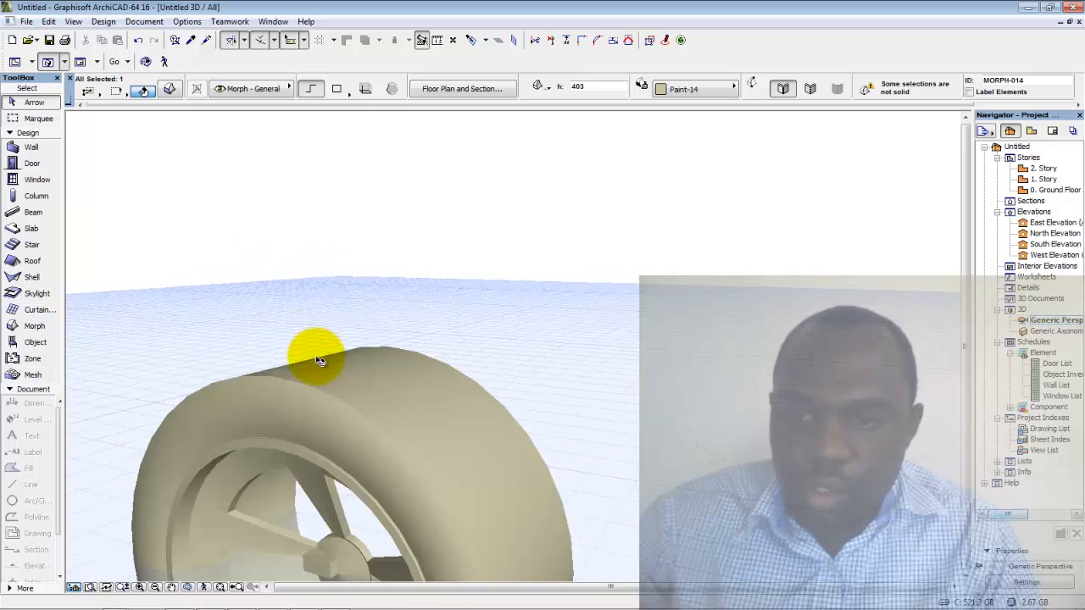
scroll(318, 363, up, 4)
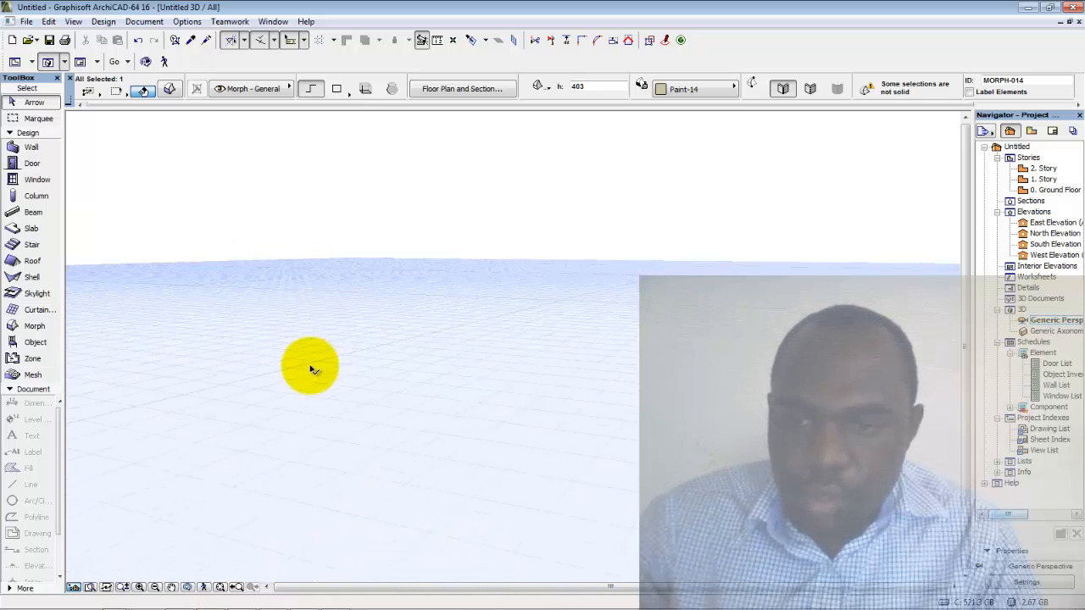
scroll(326, 373, down, 2)
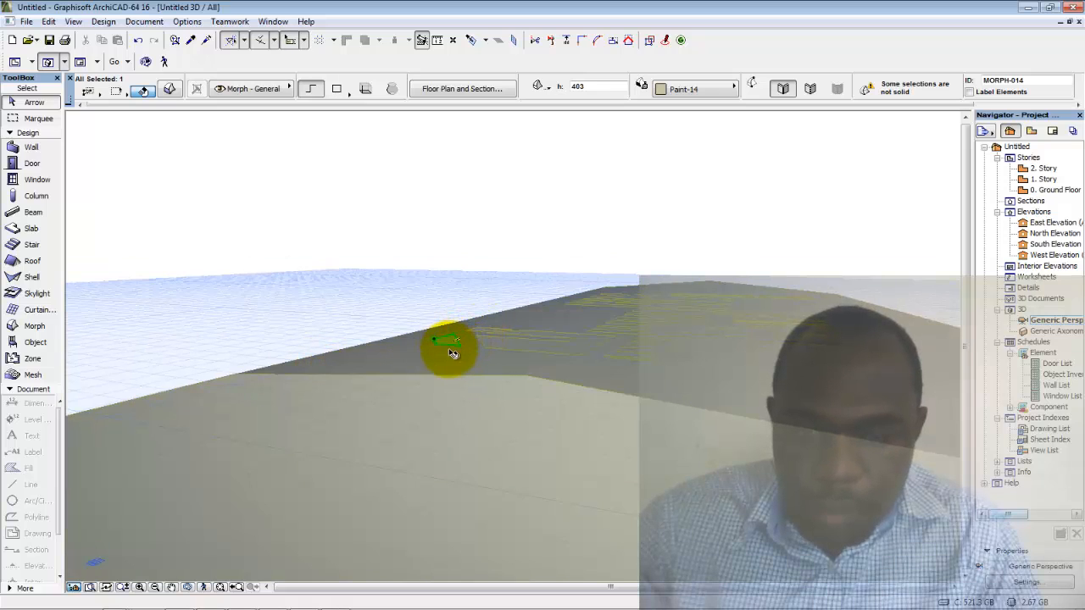
mouse_move(449, 349)
middle_down()
mouse_move(458, 327)
mouse_move(455, 358)
mouse_move(455, 341)
middle_up()
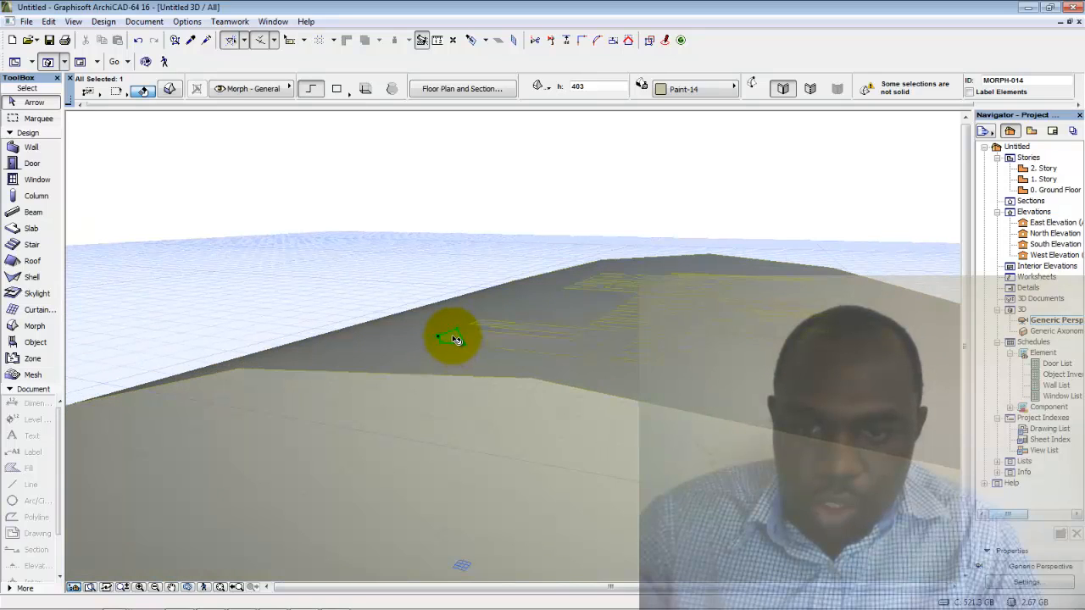
click(455, 339)
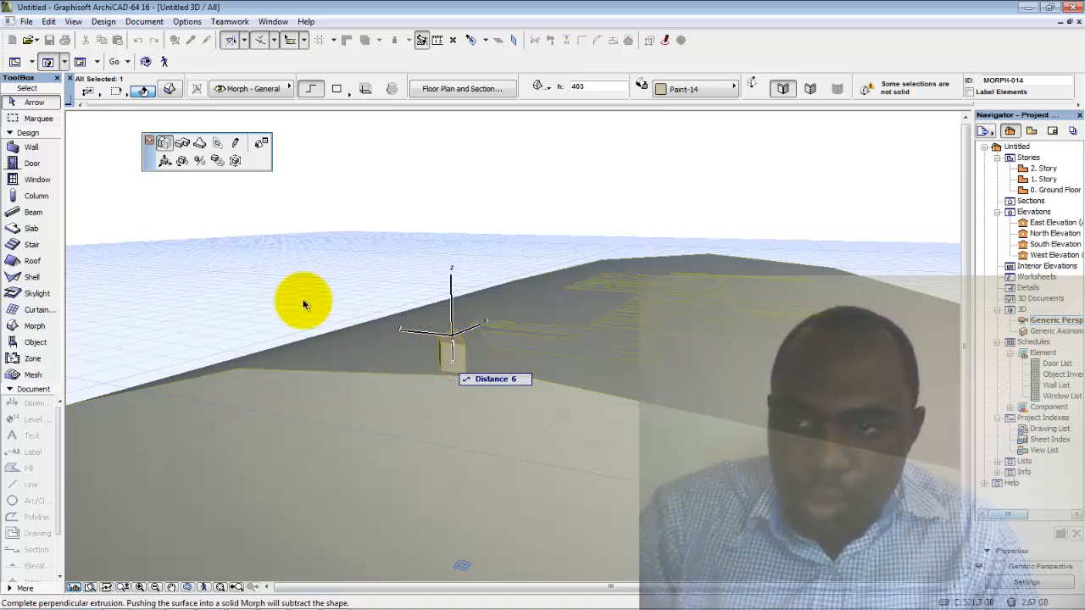
click(470, 405)
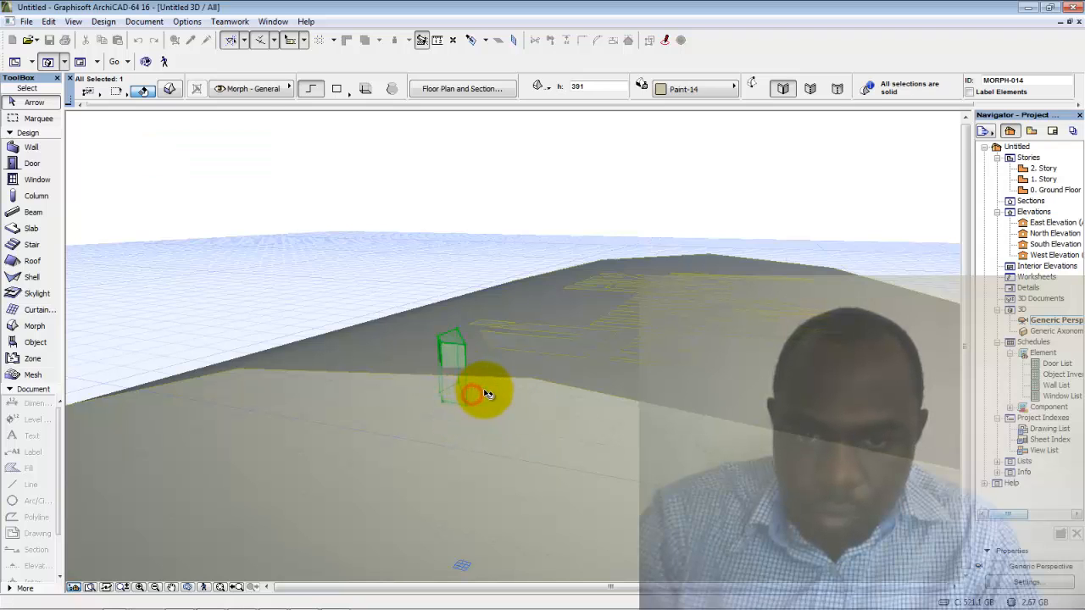
Try to push the bottom face of the extruded corner tread back upward with Push/Pull.
click(447, 387)
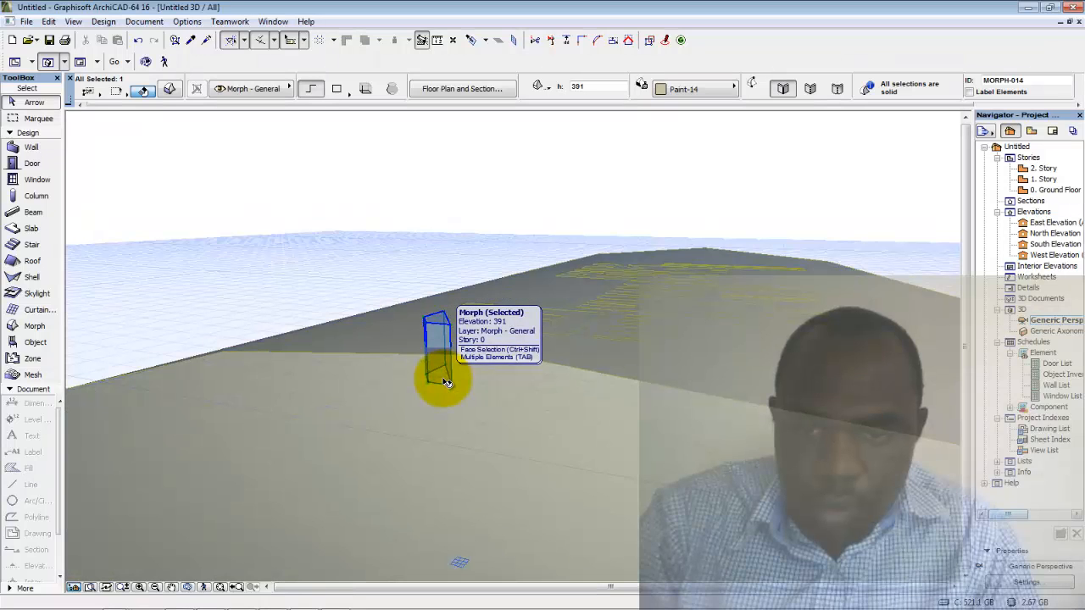
click(447, 383)
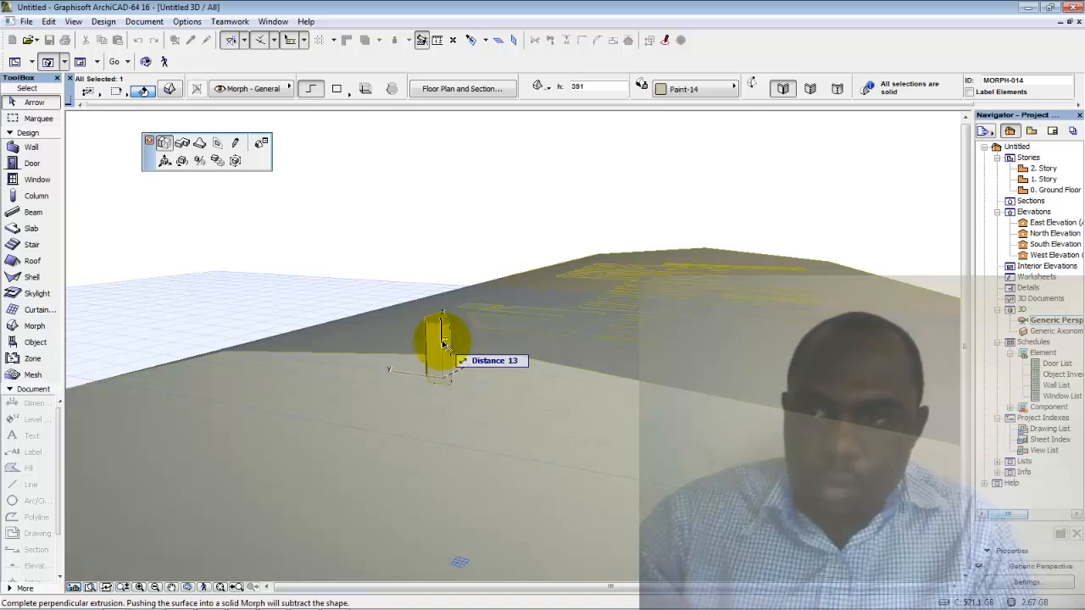
click(445, 346)
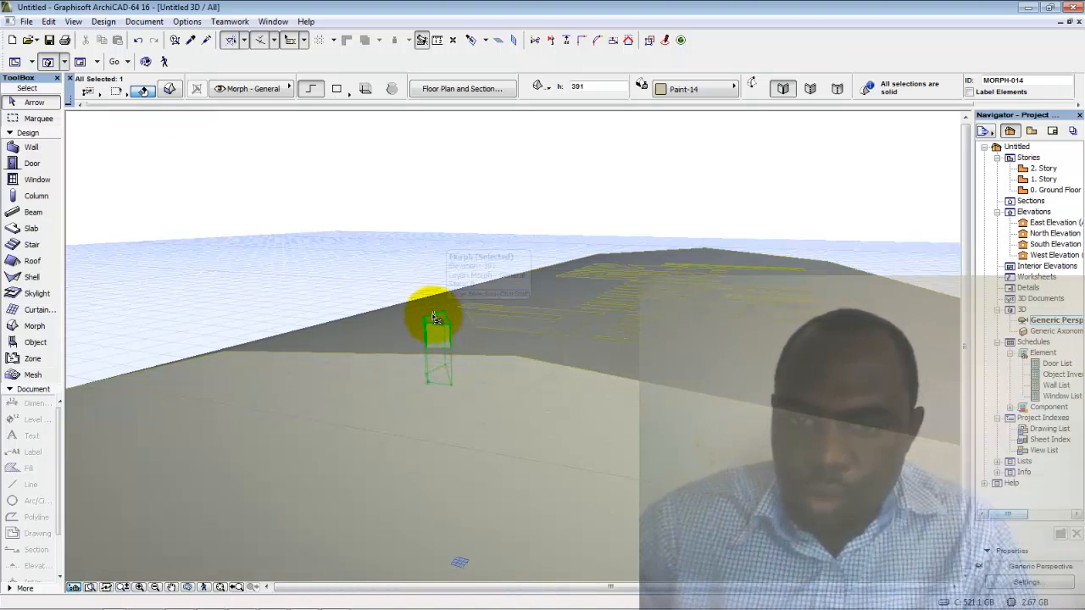
Undo the last extrusion of the small tread face and extrude it 5 units down toward the tyre.
key(ctrl+z)
click(439, 321)
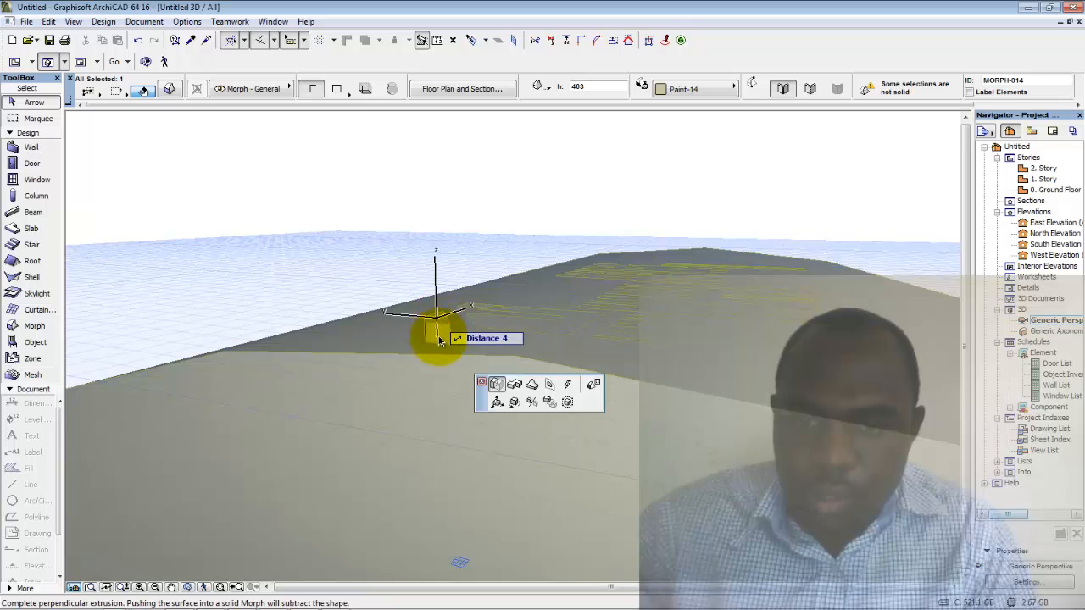
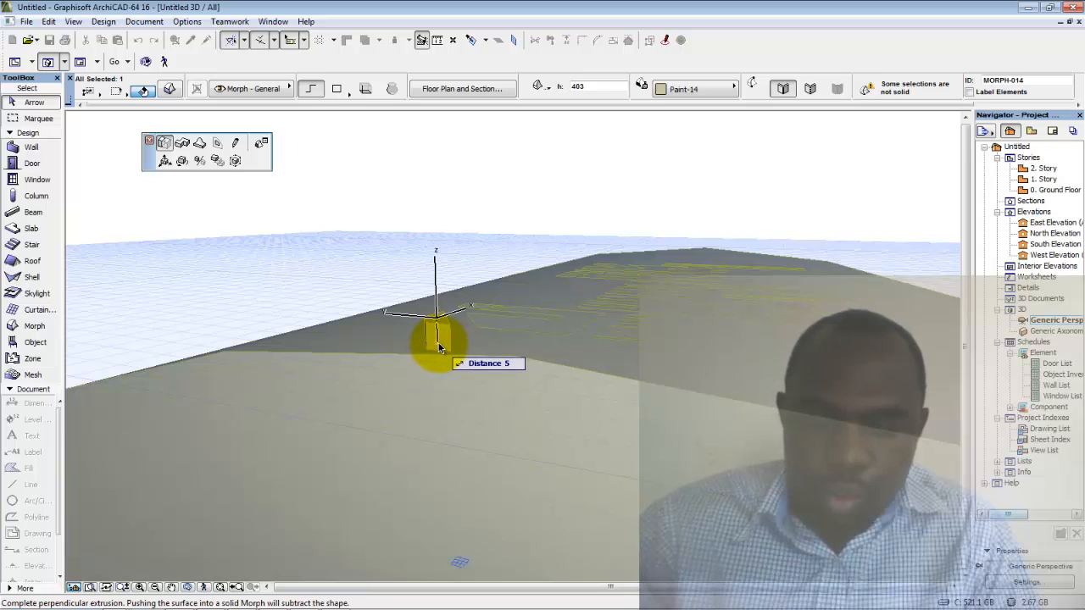
click(439, 348)
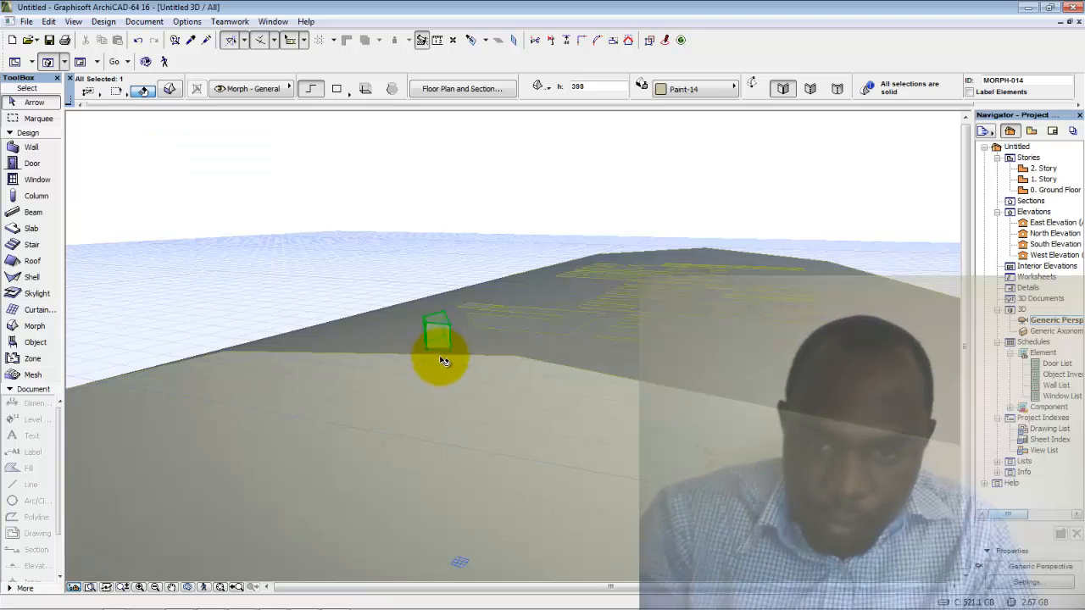
Extrude the neighbouring flat tread shapes on the tyre 5 units down into solid blocks.
middle_drag(436, 360, 477, 322)
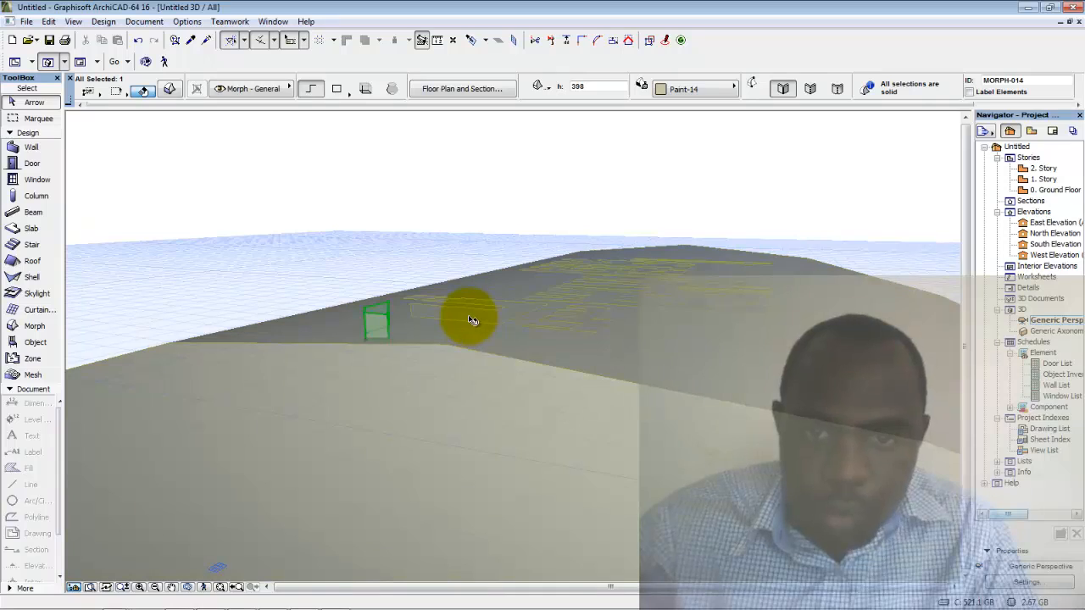
click(473, 321)
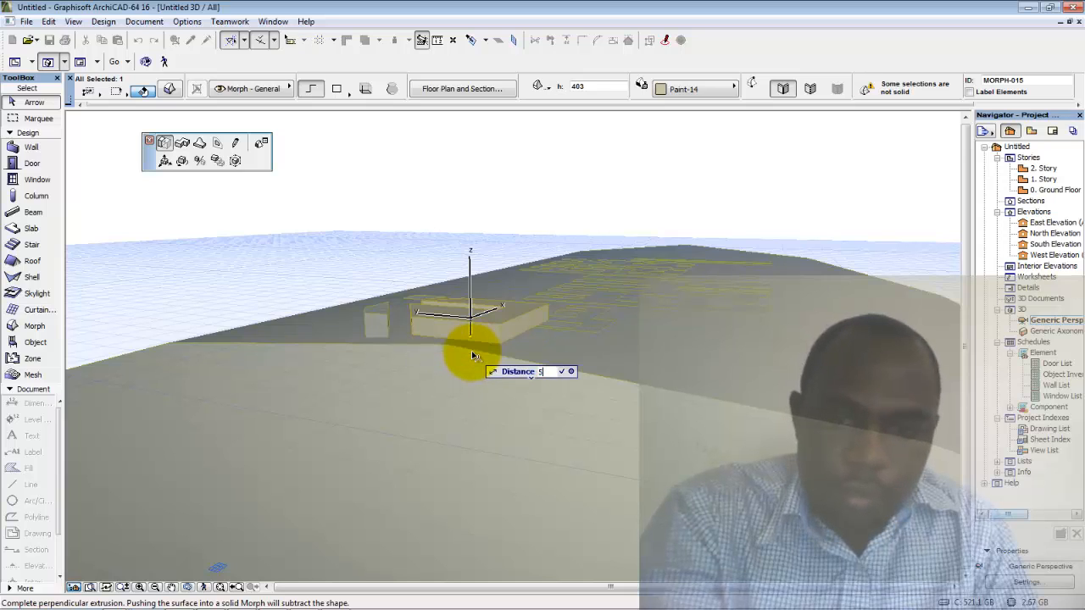
click(471, 351)
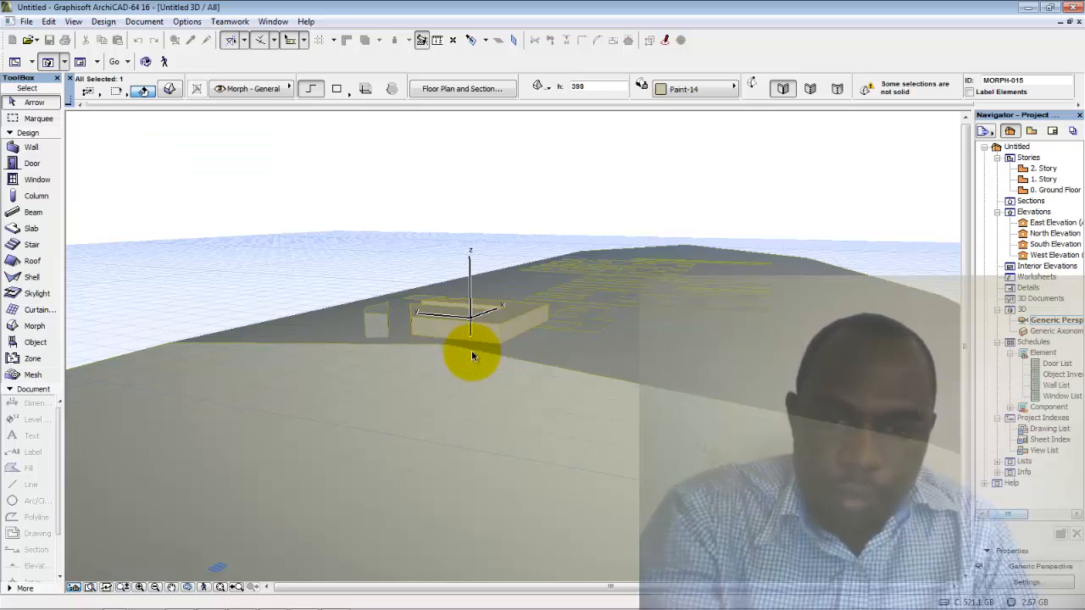
click(591, 329)
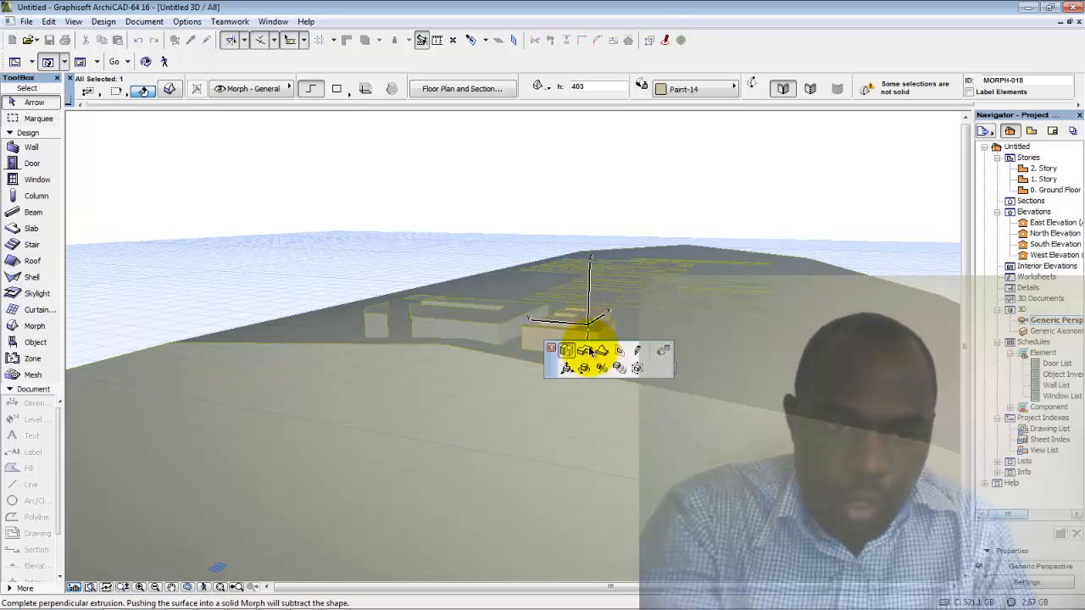
click(590, 352)
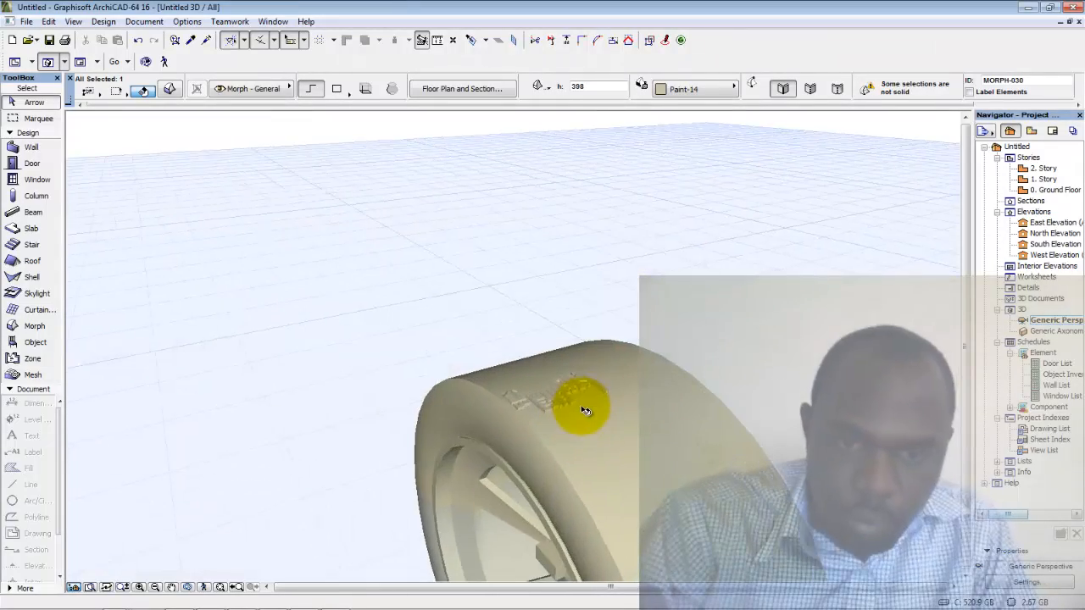
Inspect the extruded tread blocks on the tyre in the 3D view and select the small comb-shaped block.
scroll(585, 412, up, 5)
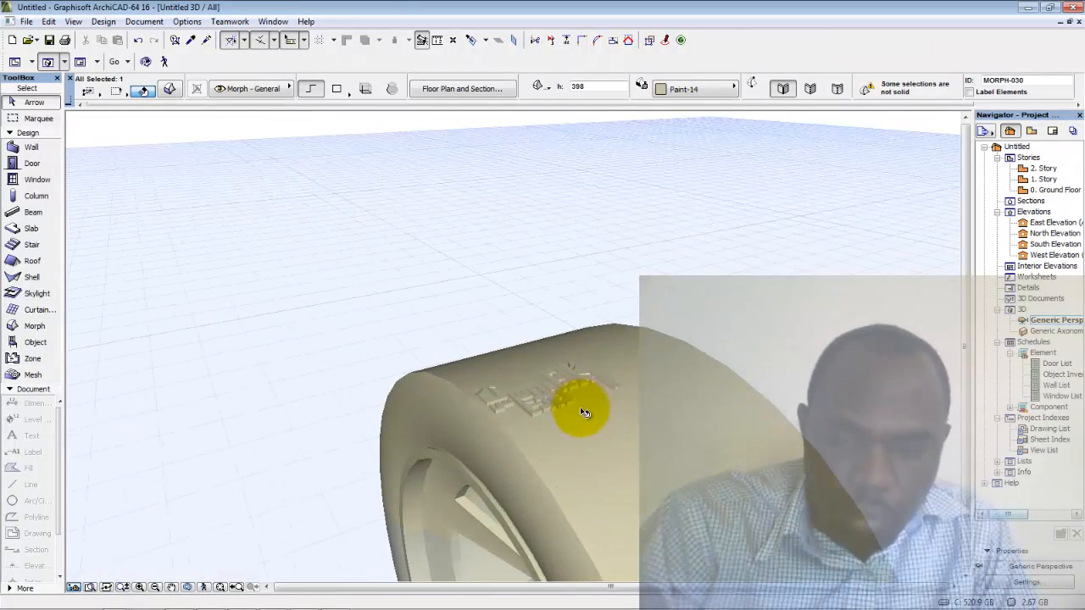
scroll(575, 410, up, 5)
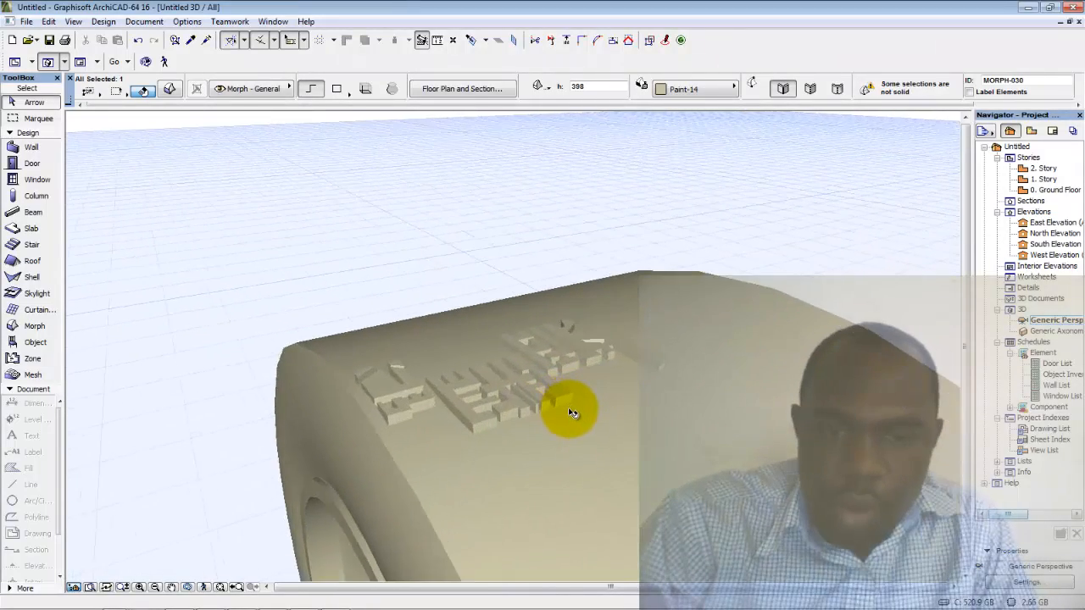
shift+middle_drag(576, 416, 564, 381)
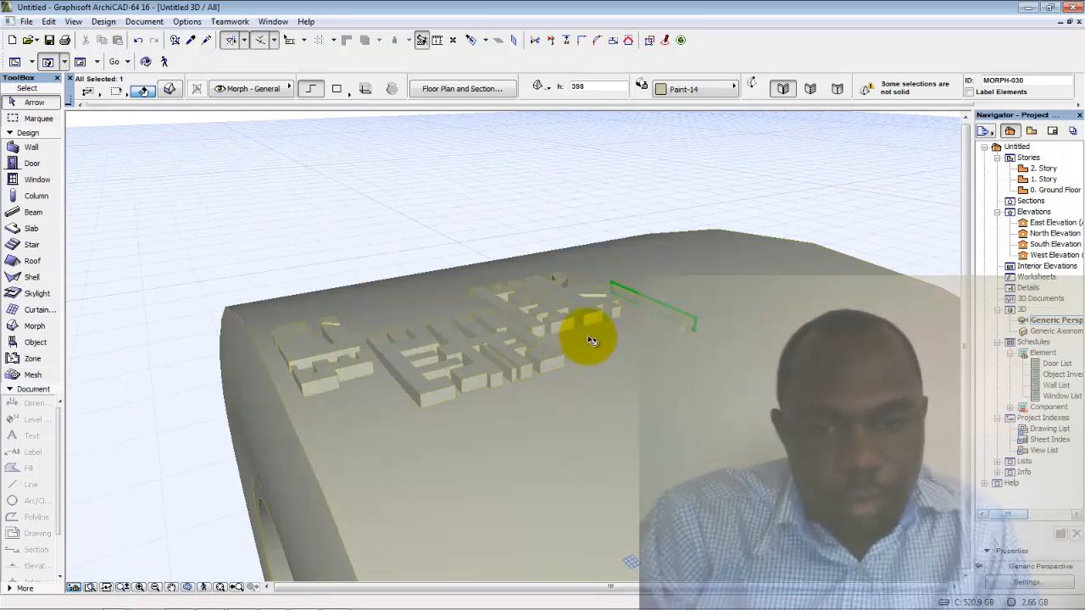
shift+middle_drag(382, 406, 439, 356)
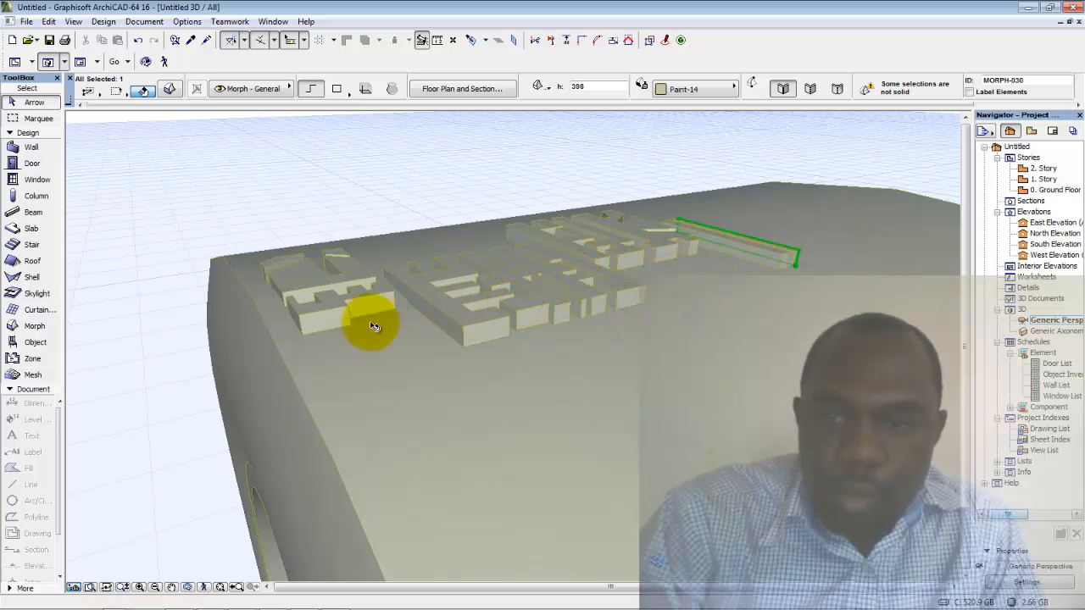
click(323, 300)
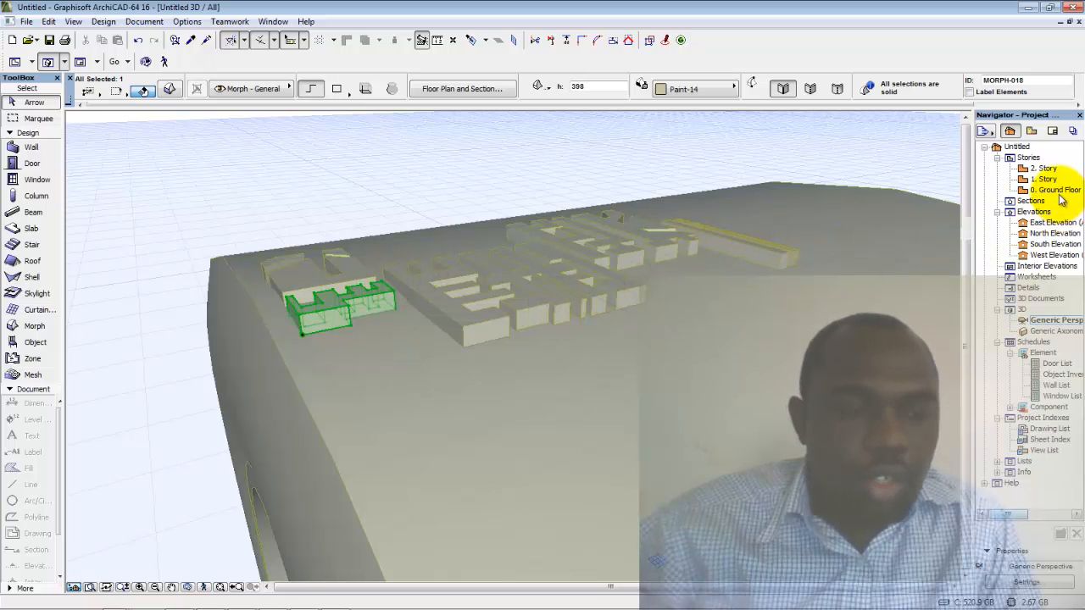
Examine in the East Elevation how the bases of the tread blocks meet the tyre's curved top.
double_click(1045, 224)
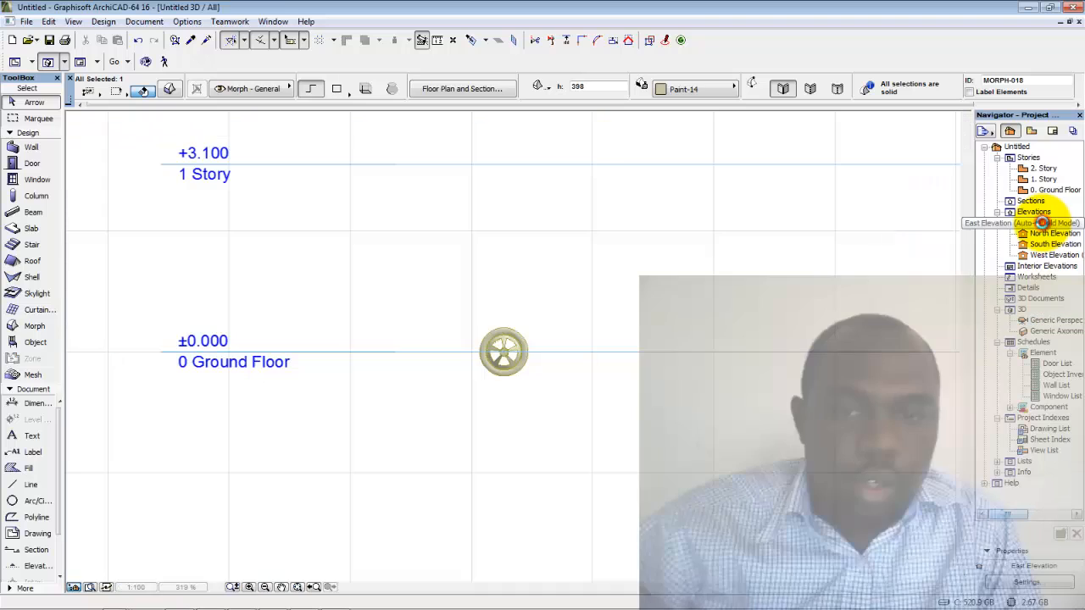
scroll(500, 320, up, 5)
scroll(502, 318, up, 12)
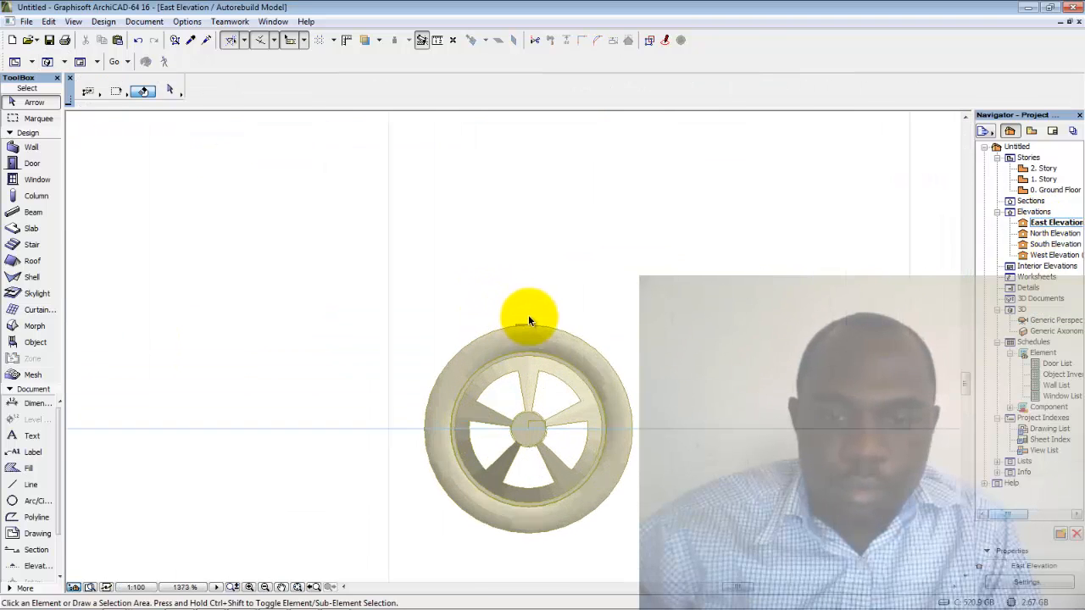
scroll(508, 319, up, 5)
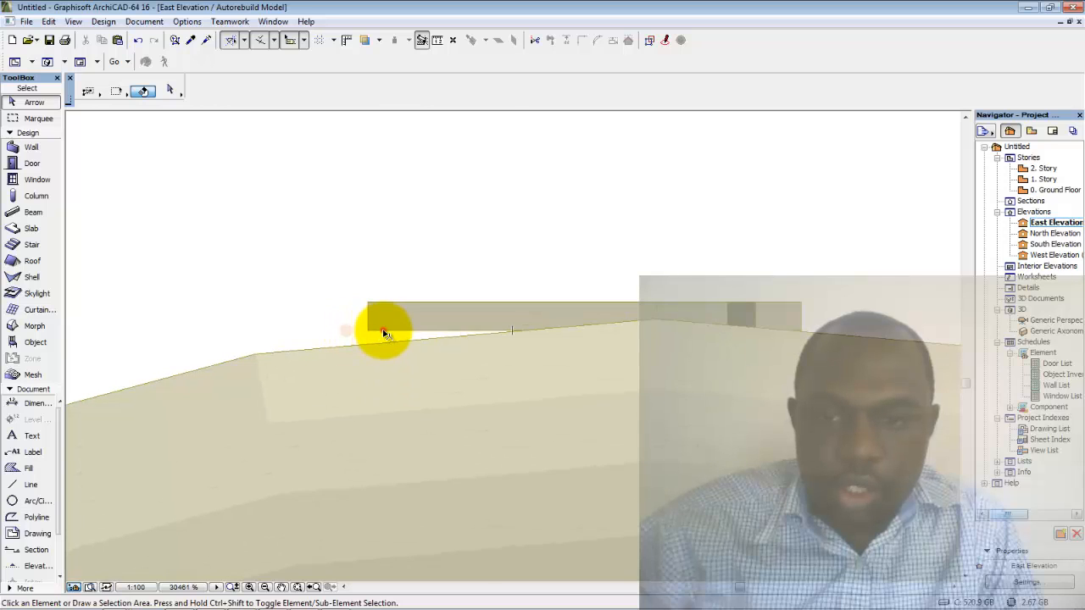
click(383, 333)
middle_drag(774, 314, 731, 333)
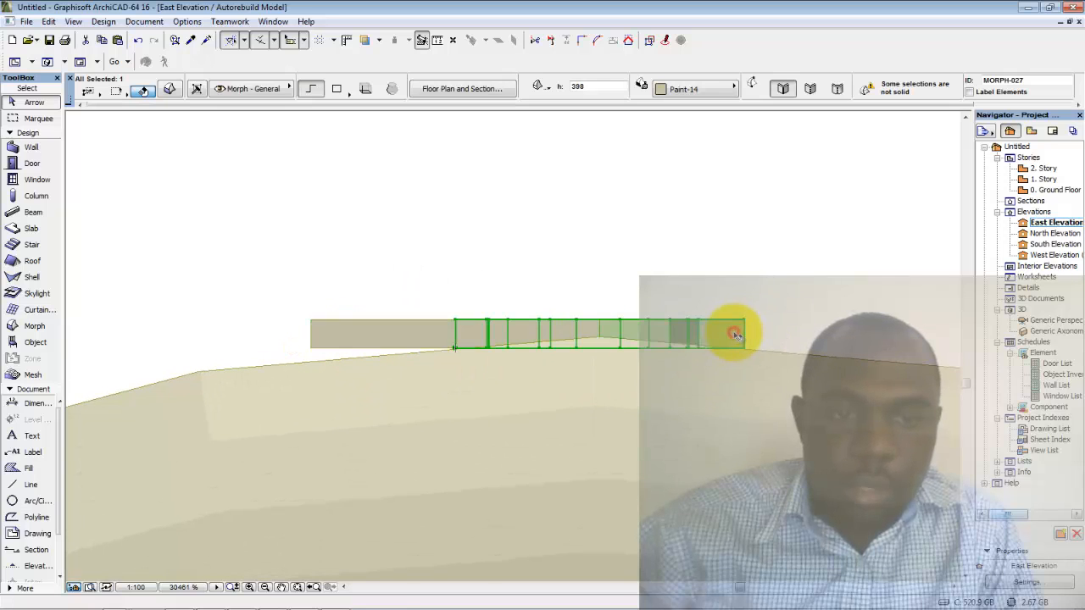
click(423, 342)
scroll(593, 274, down, 1)
middle_drag(593, 296, 596, 331)
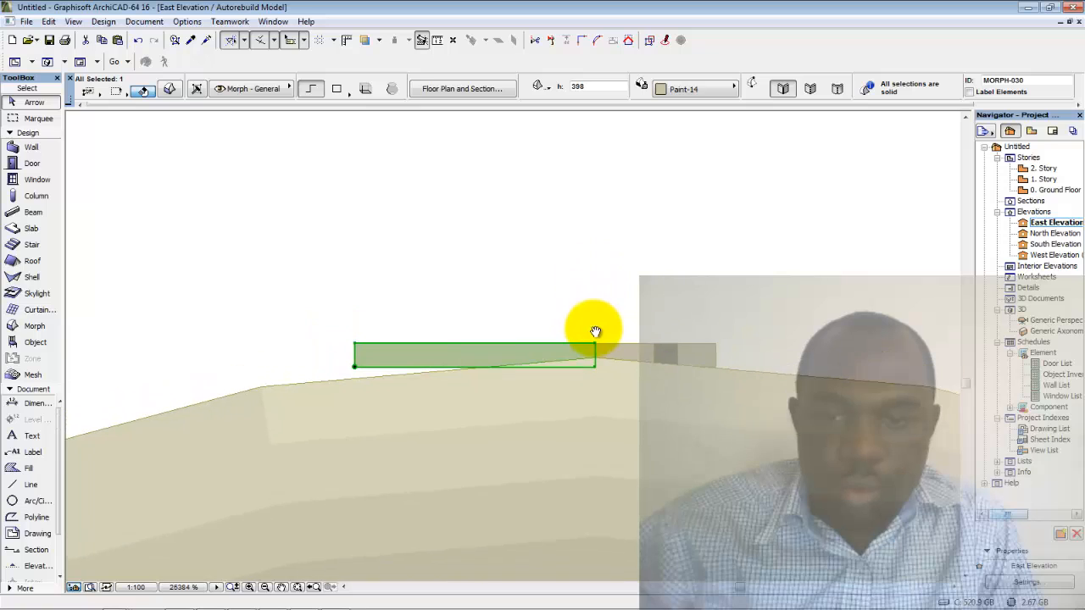
scroll(585, 339, down, 2)
scroll(635, 362, down, 1)
middle_drag(635, 363, 613, 395)
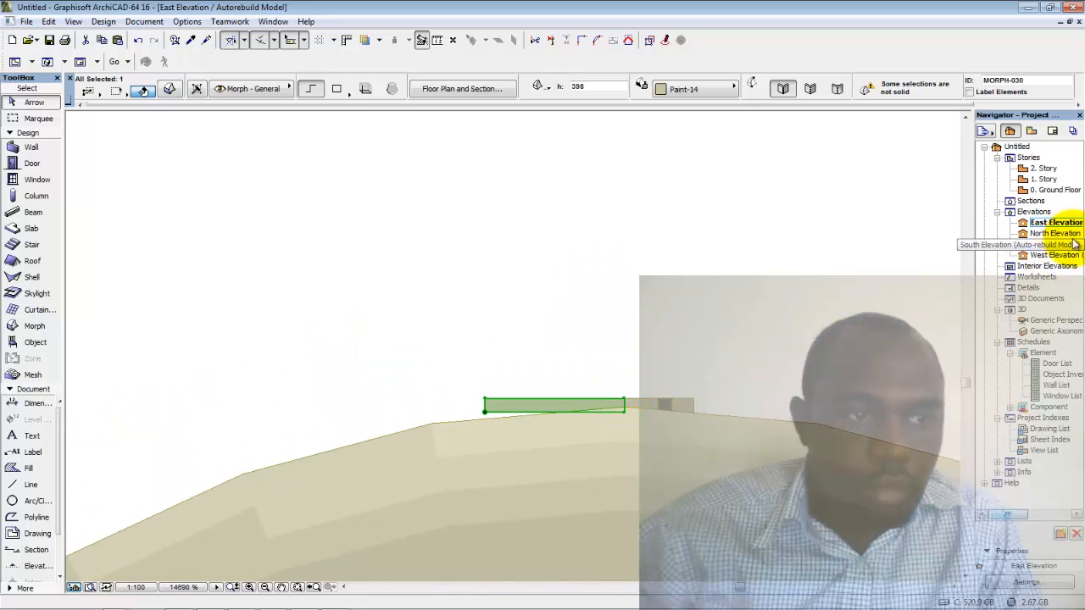
Examine in the West Elevation which tread blocks overhang or cut into the tyre's curved surface.
double_click(1049, 256)
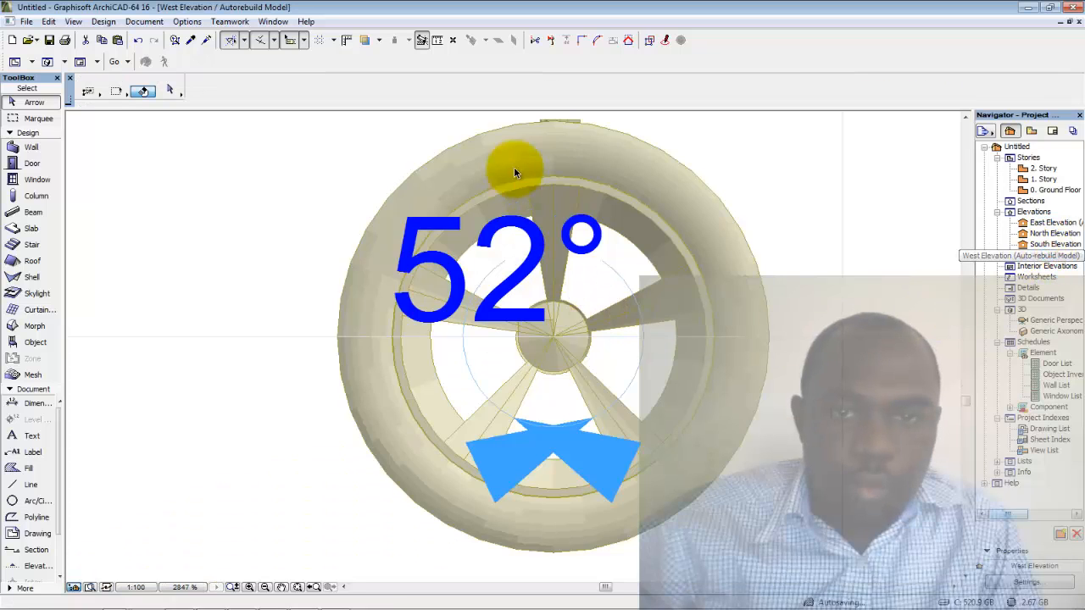
middle_drag(514, 166, 510, 274)
scroll(510, 273, up, 4)
scroll(566, 199, up, 5)
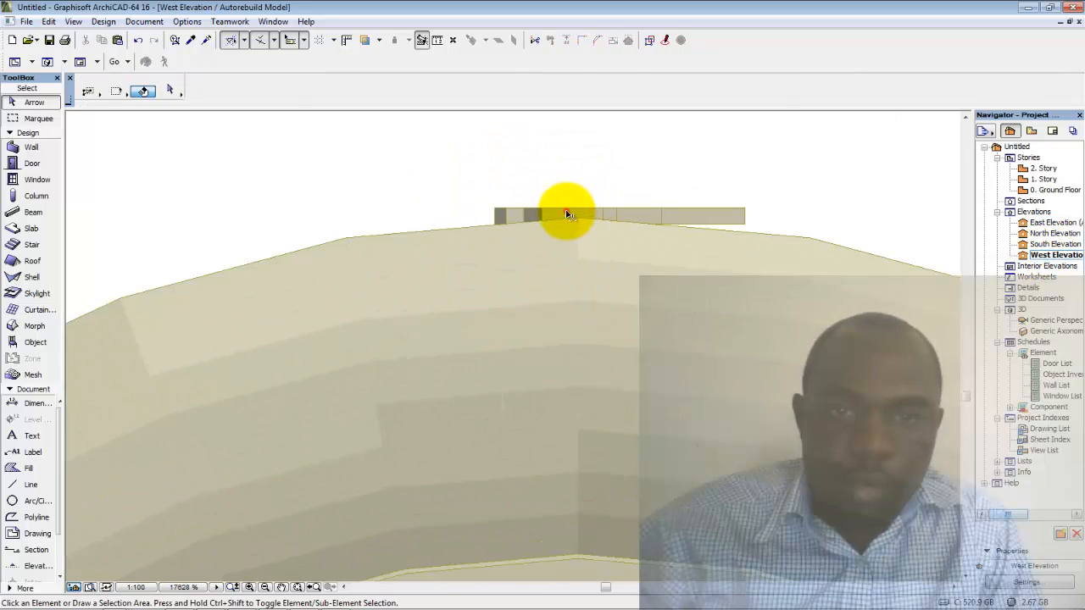
click(567, 215)
scroll(508, 219, up, 2)
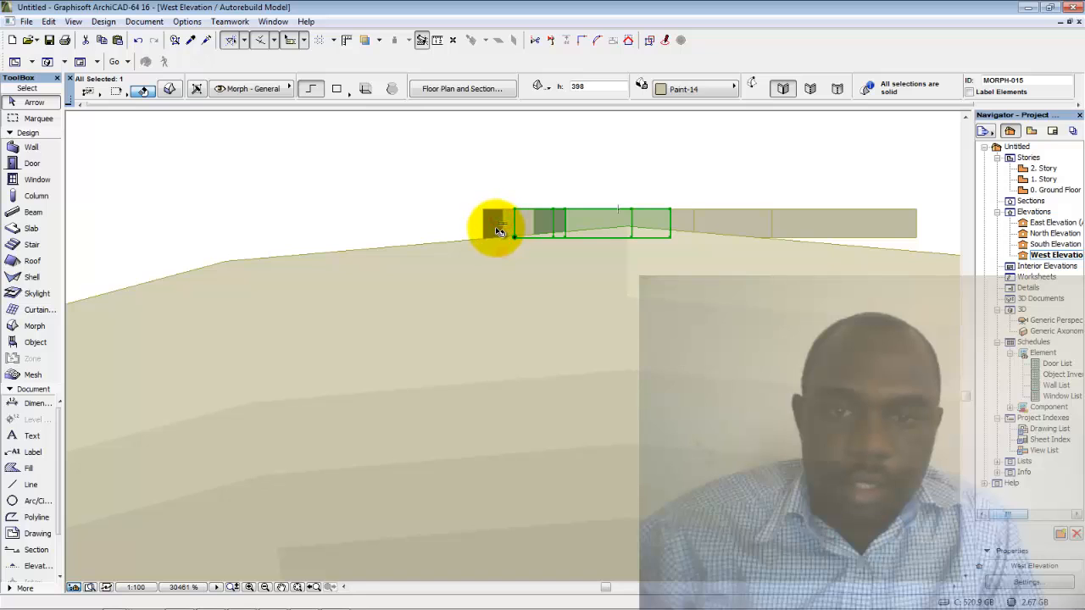
click(499, 230)
click(842, 226)
scroll(766, 270, down, 2)
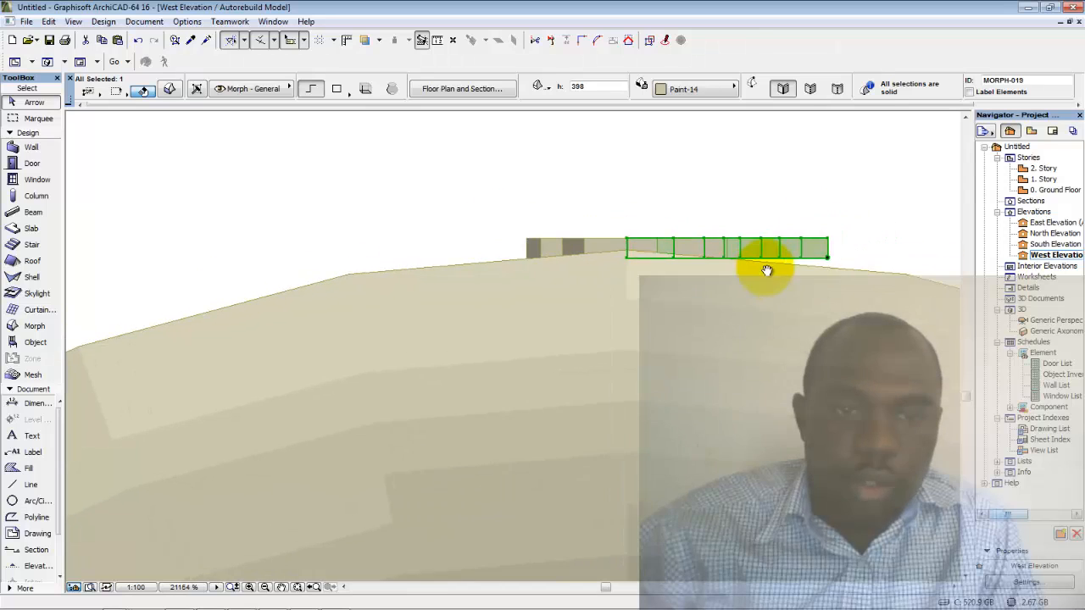
scroll(765, 269, down, 2)
middle_drag(771, 260, 659, 225)
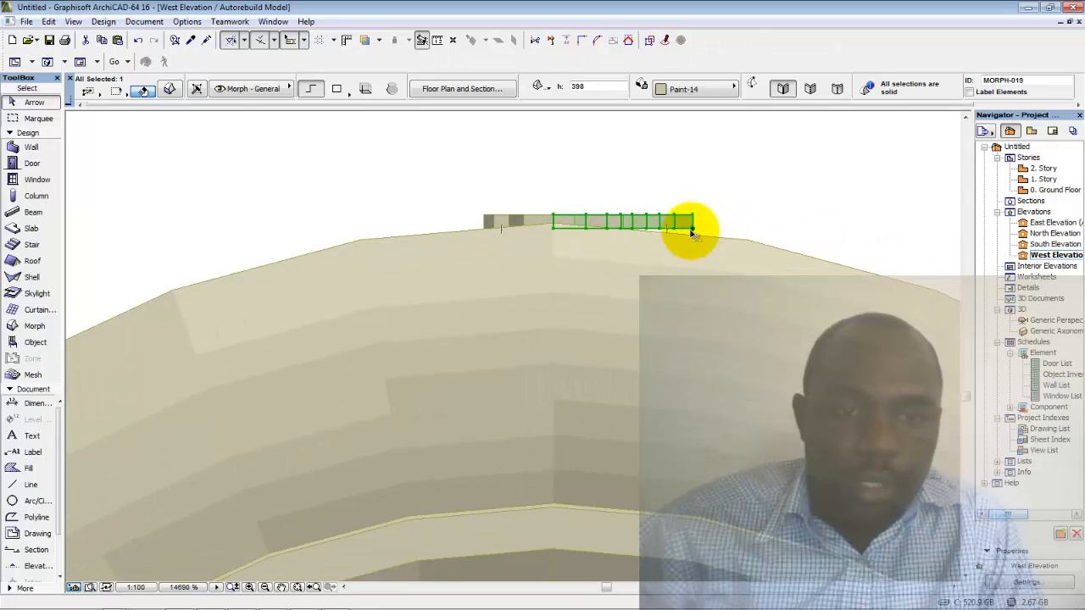
scroll(712, 237, down, 5)
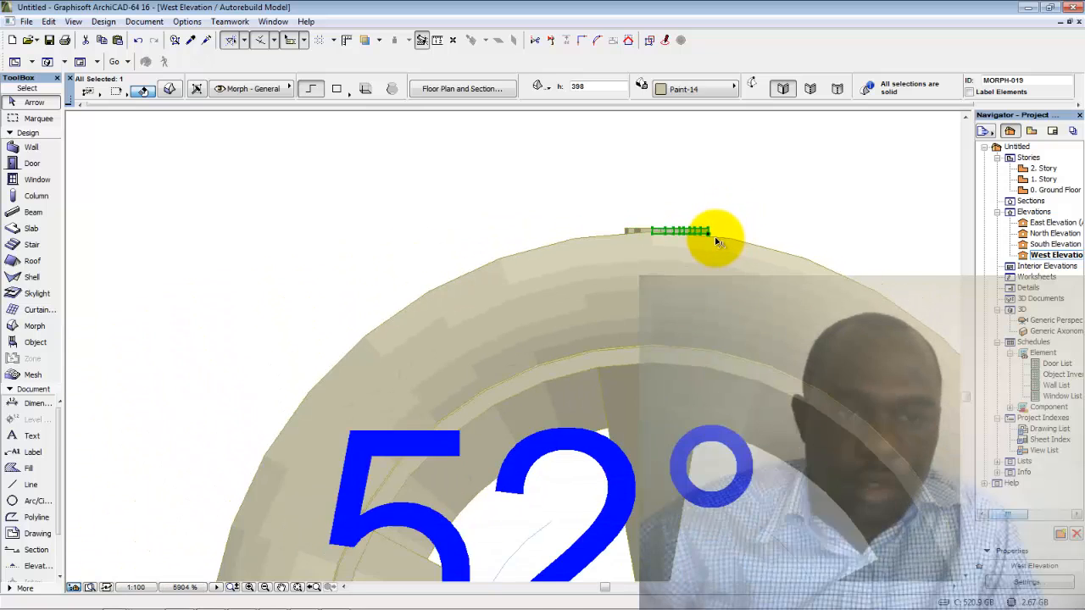
click(700, 206)
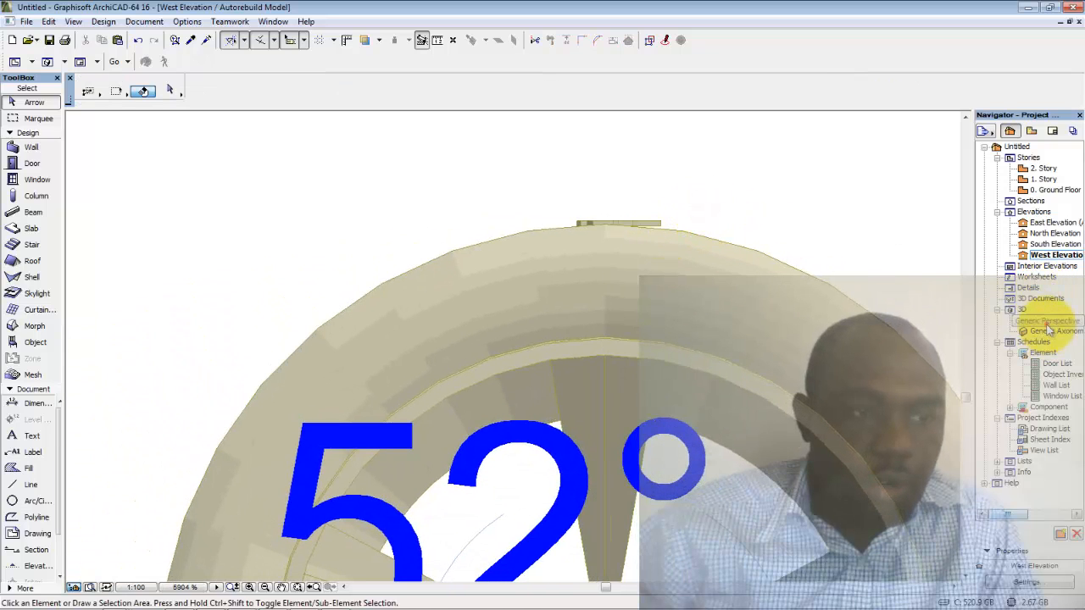
Return to the generic perspective and examine from a low angle how the tread blocks sit on the tyre.
click(1047, 323)
double_click(1047, 322)
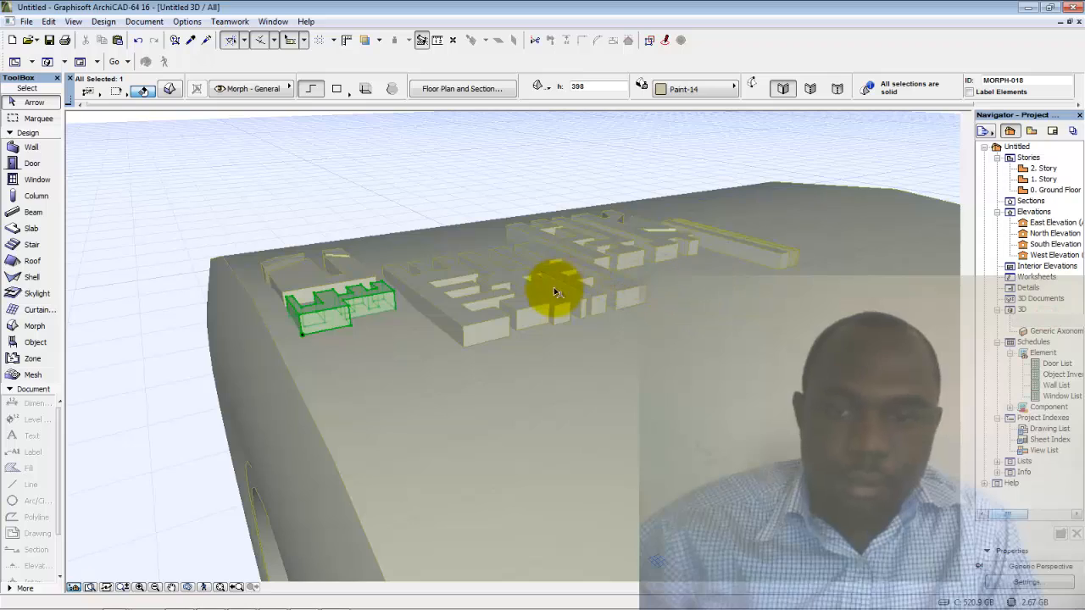
shift+middle_drag(555, 293, 608, 262)
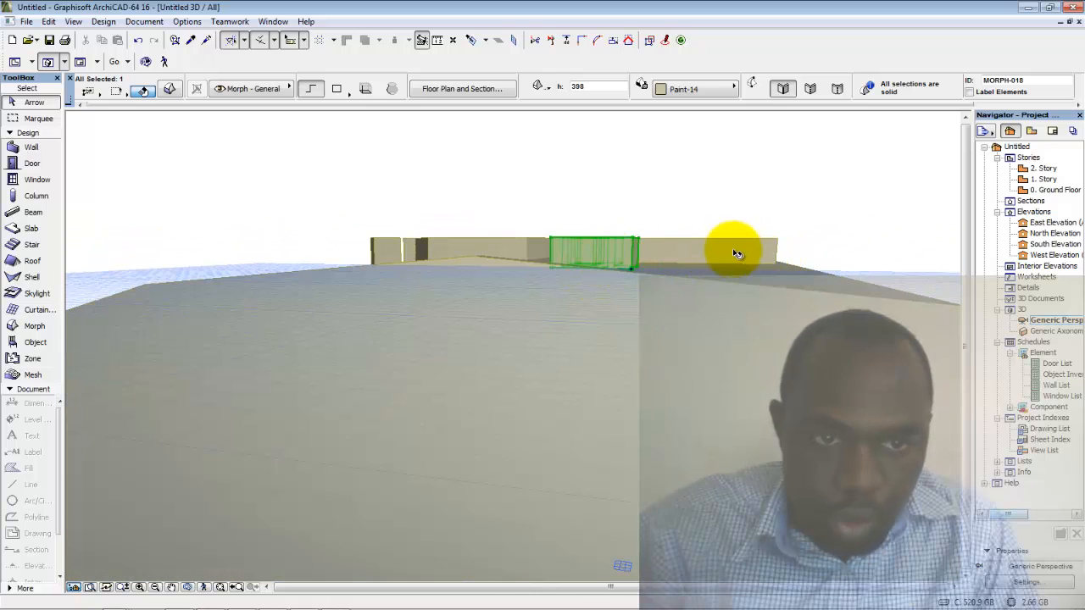
shift+middle_drag(754, 258, 700, 437)
shift+middle_drag(727, 396, 704, 356)
On the Ground Floor plan, select the three interlocking shapes that form the middle tread block group.
double_click(1054, 190)
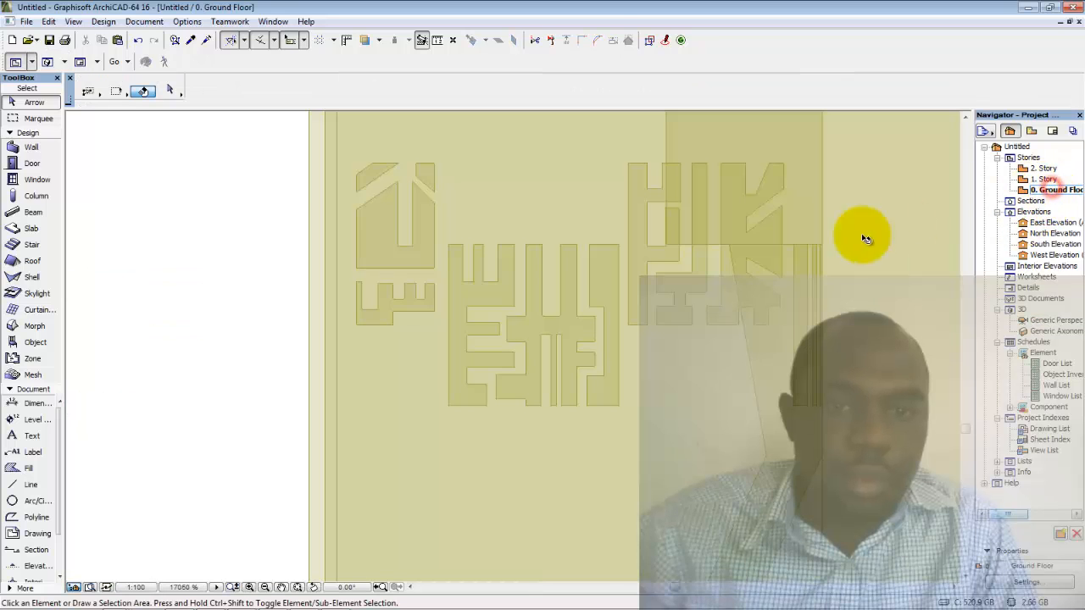
click(609, 356)
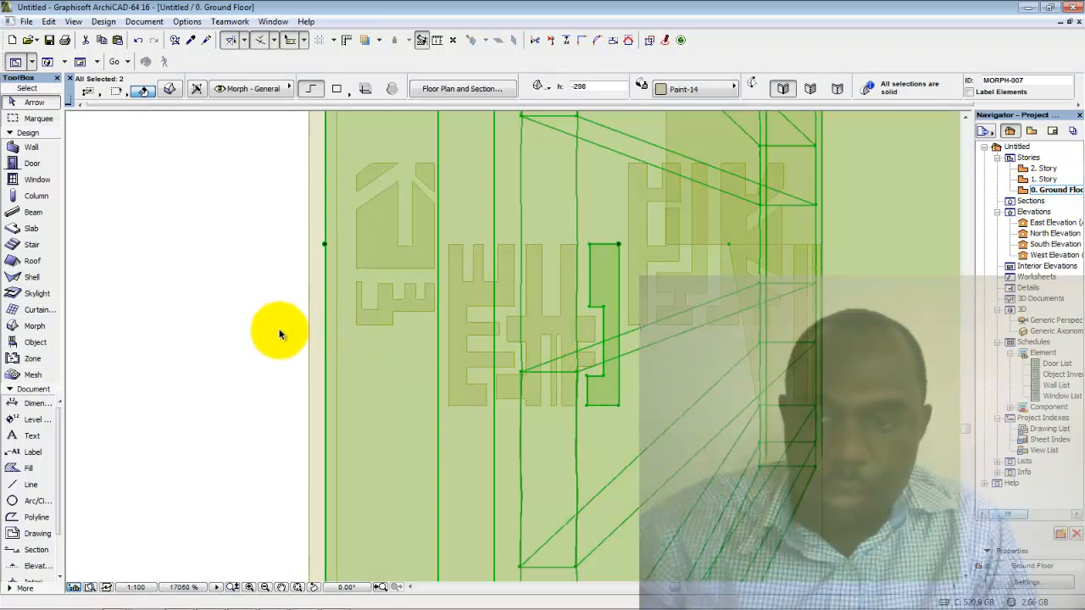
click(282, 332)
click(536, 334)
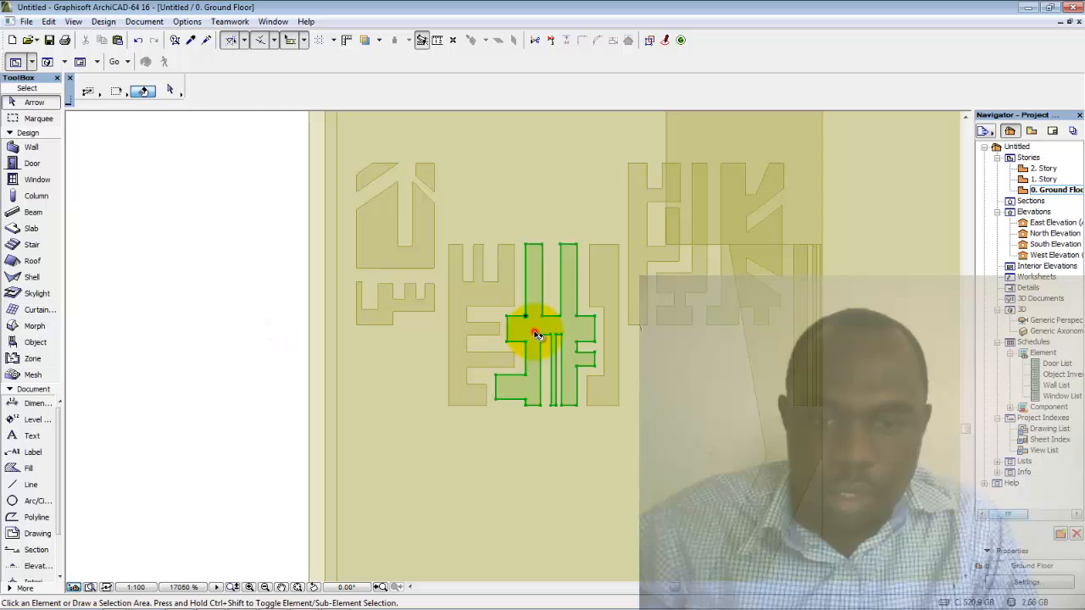
shift+click(482, 358)
shift+click(611, 312)
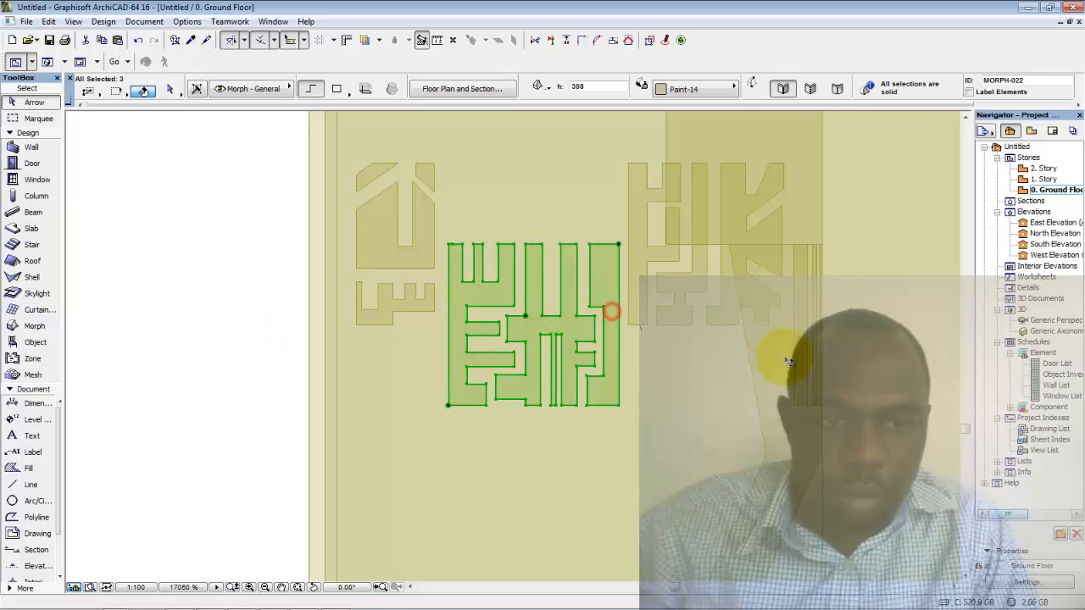
Add the three narrow strips near the tyre's edge to the selected middle tread block group.
shift+click(797, 352)
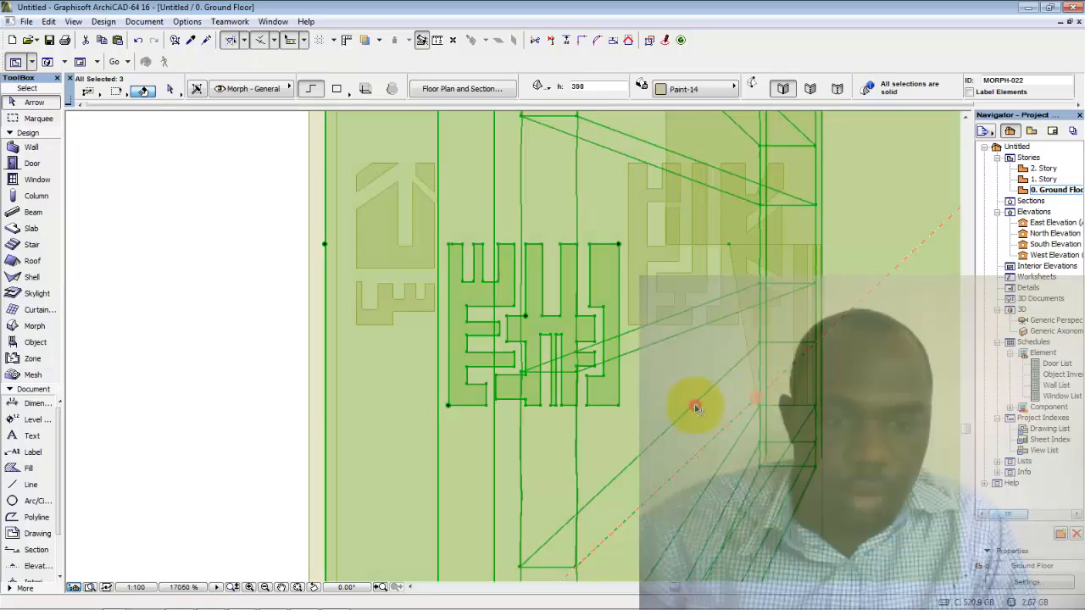
shift+click(748, 419)
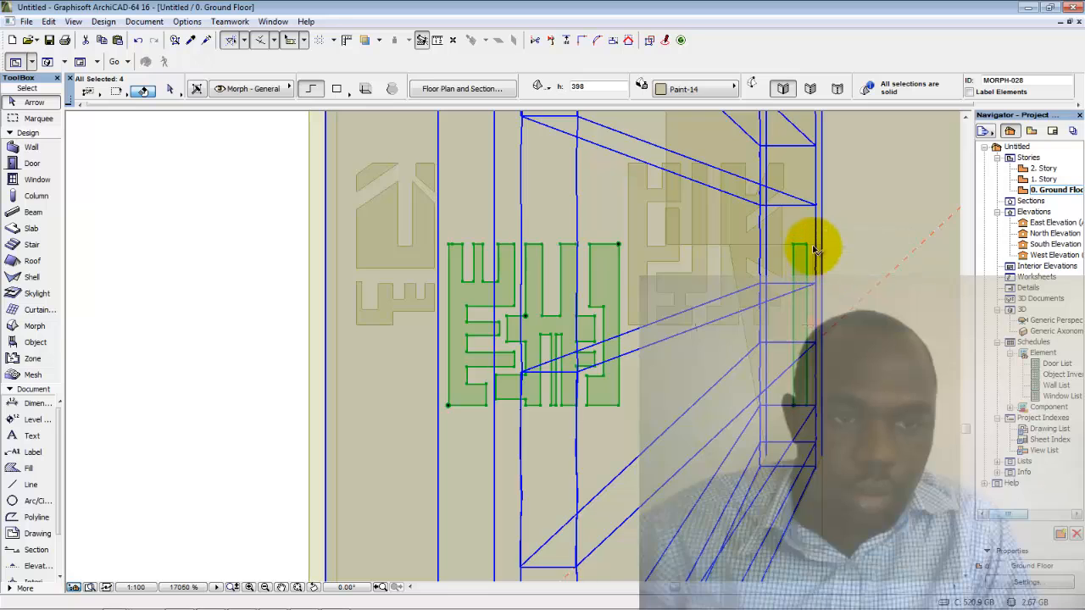
scroll(812, 255, up, 3)
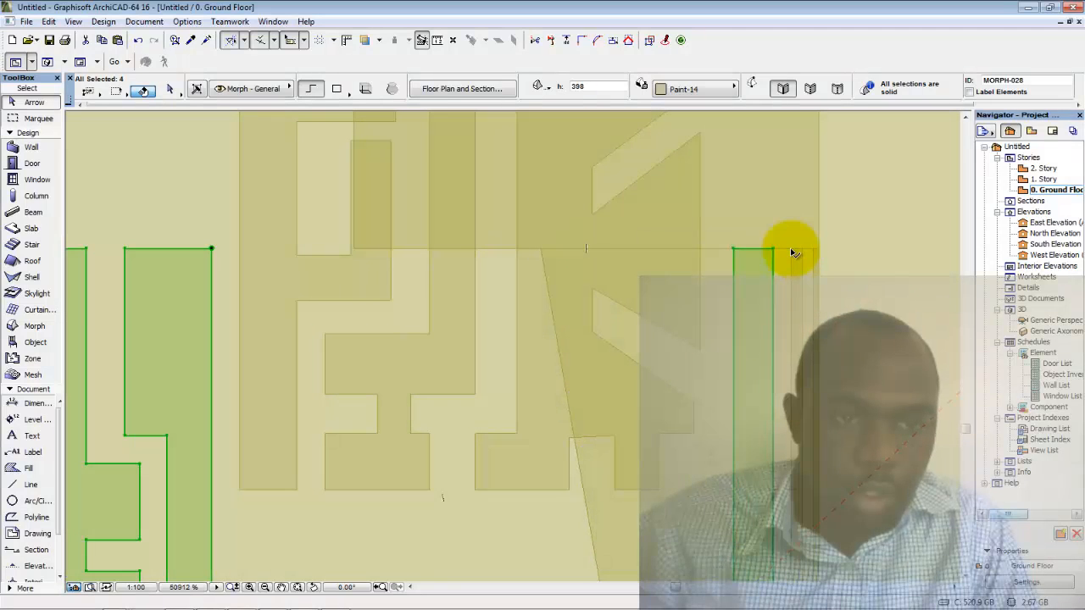
shift+click(792, 253)
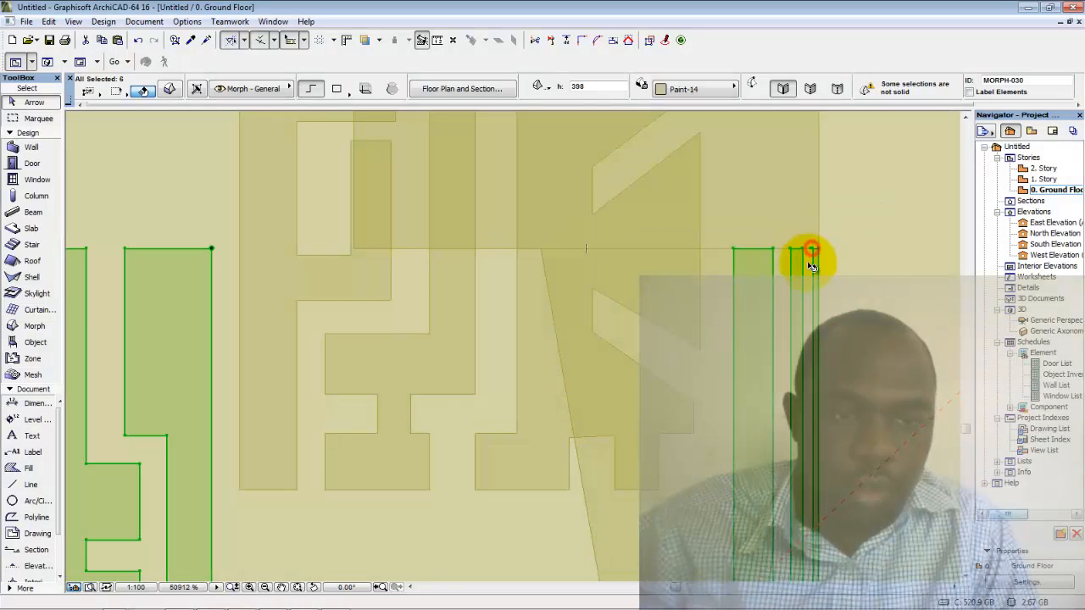
scroll(809, 263, down, 4)
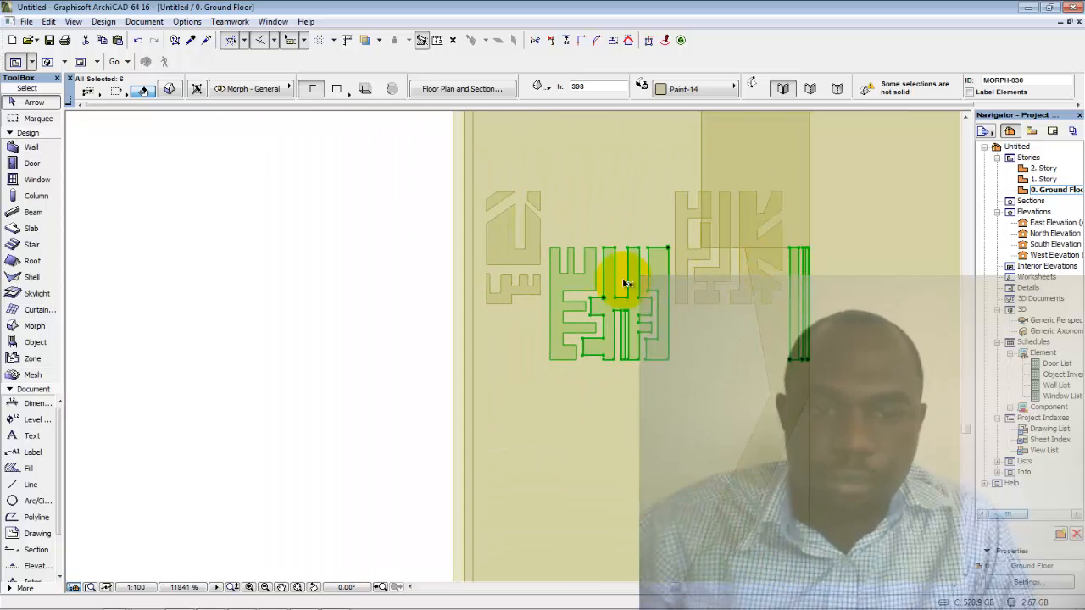
scroll(619, 285, up, 1)
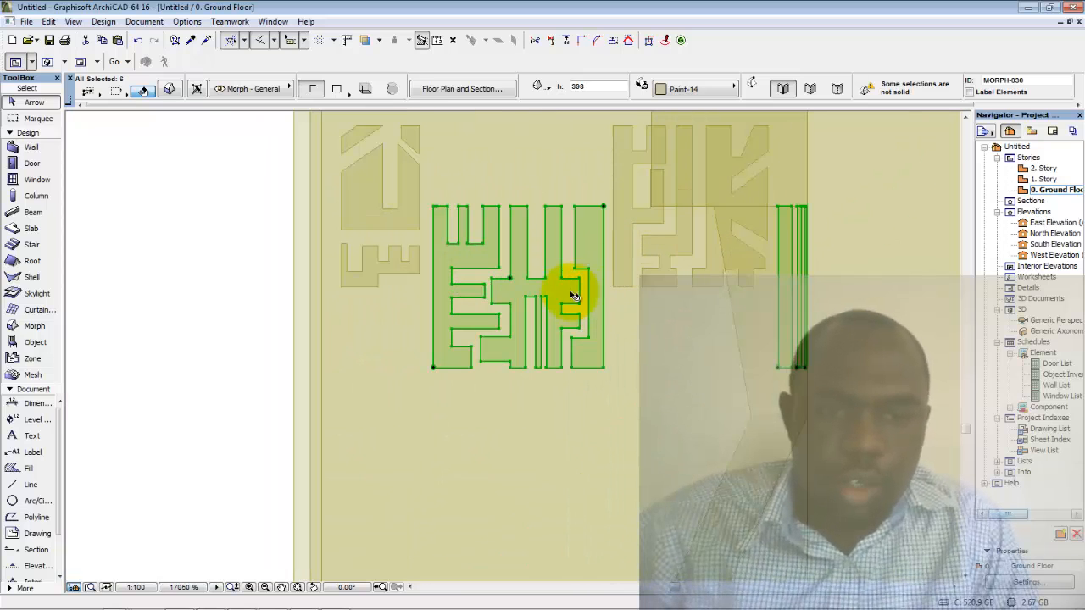
Examine the tread blocks in the generic perspective and the East Elevation, and return to the Ground Floor plan.
double_click(1047, 321)
shift+middle_drag(644, 349, 600, 362)
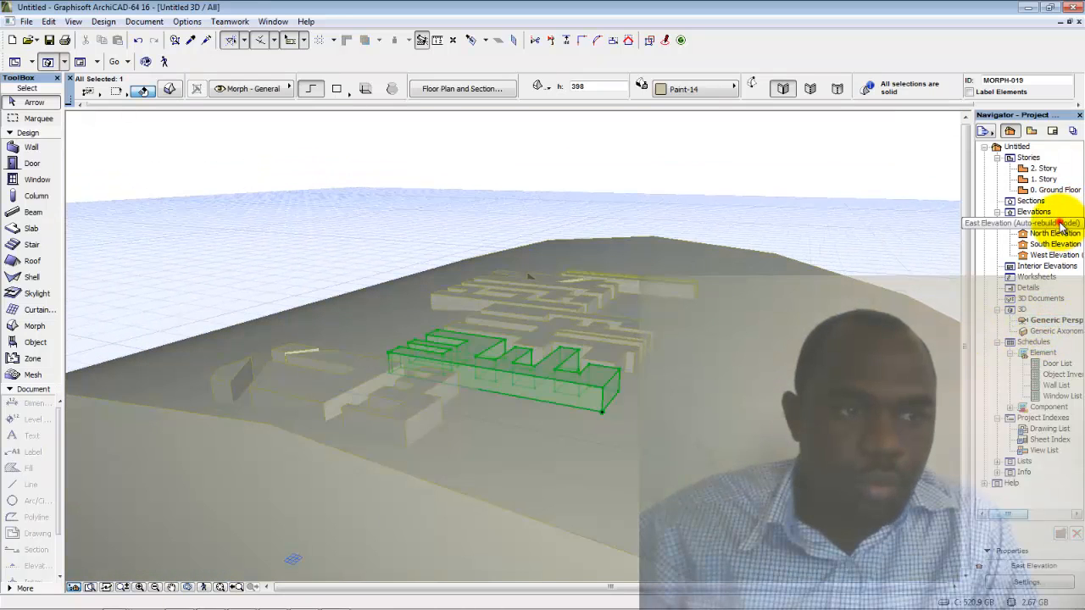
double_click(1058, 222)
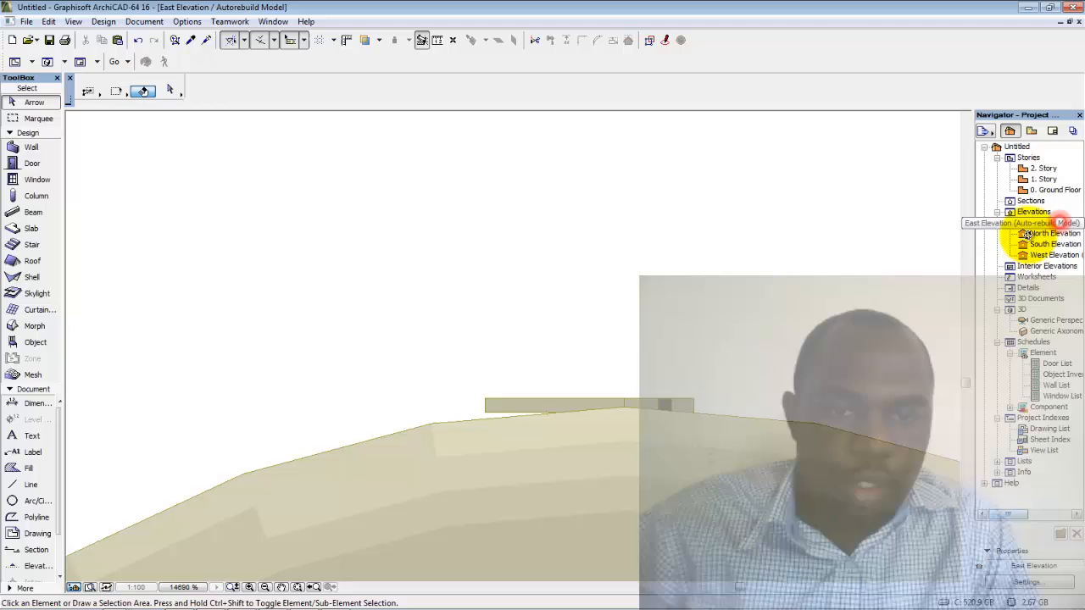
double_click(1054, 190)
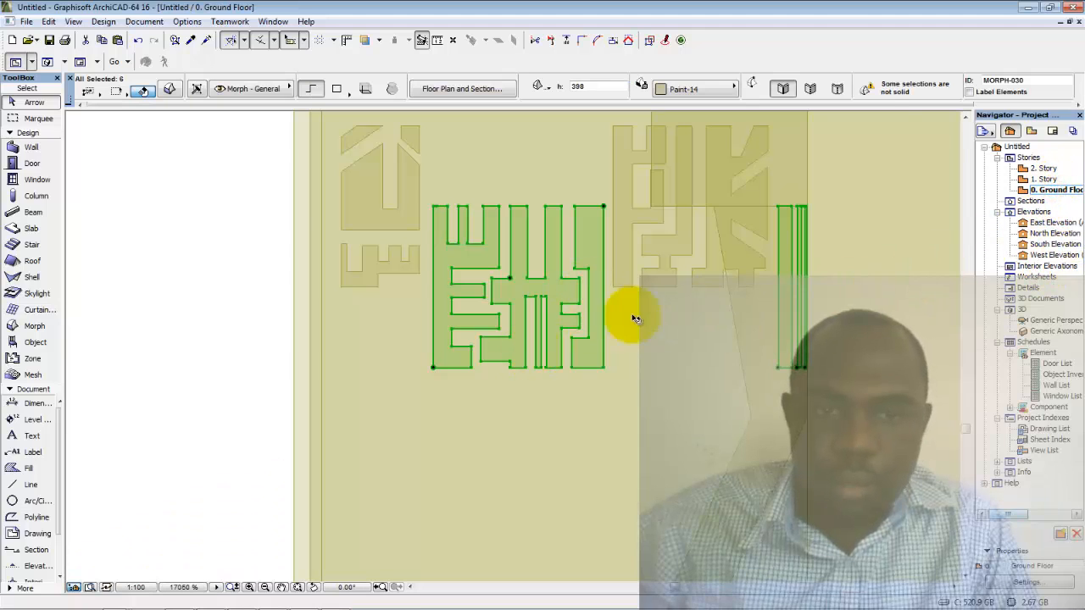
In the 3D view, merge the three interlocking middle tread blocks into one morph with a Boolean Union.
key(F3)
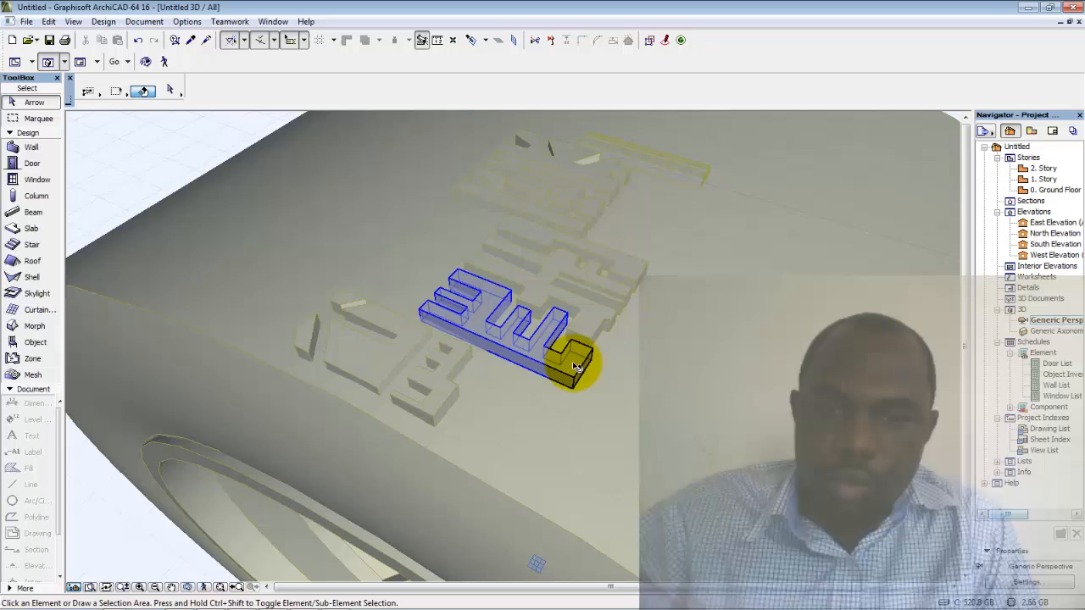
click(576, 362)
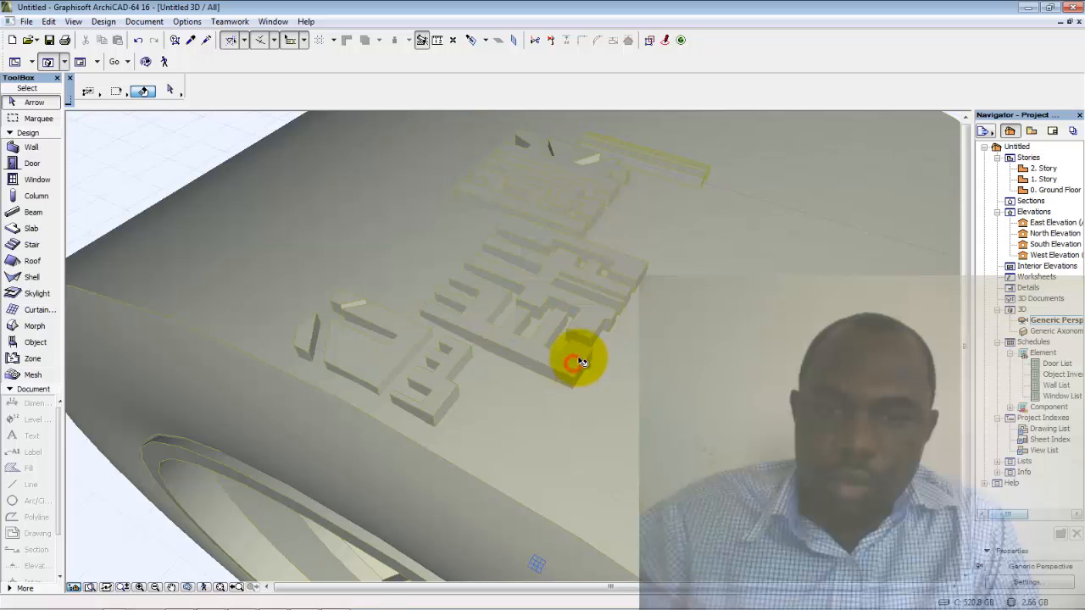
click(580, 361)
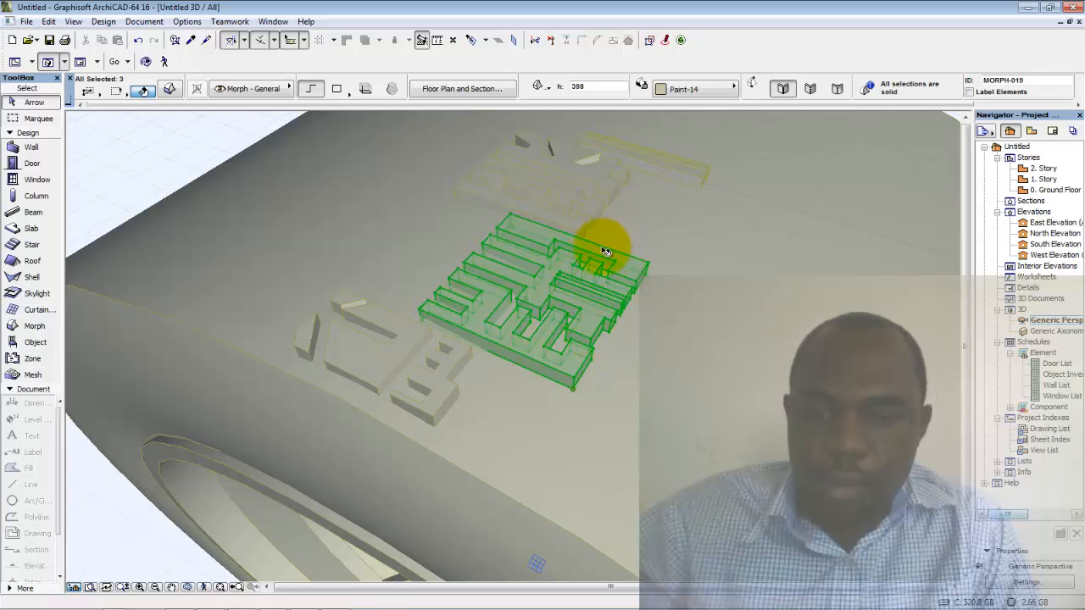
right_click(135, 153)
mouse_move(241, 290)
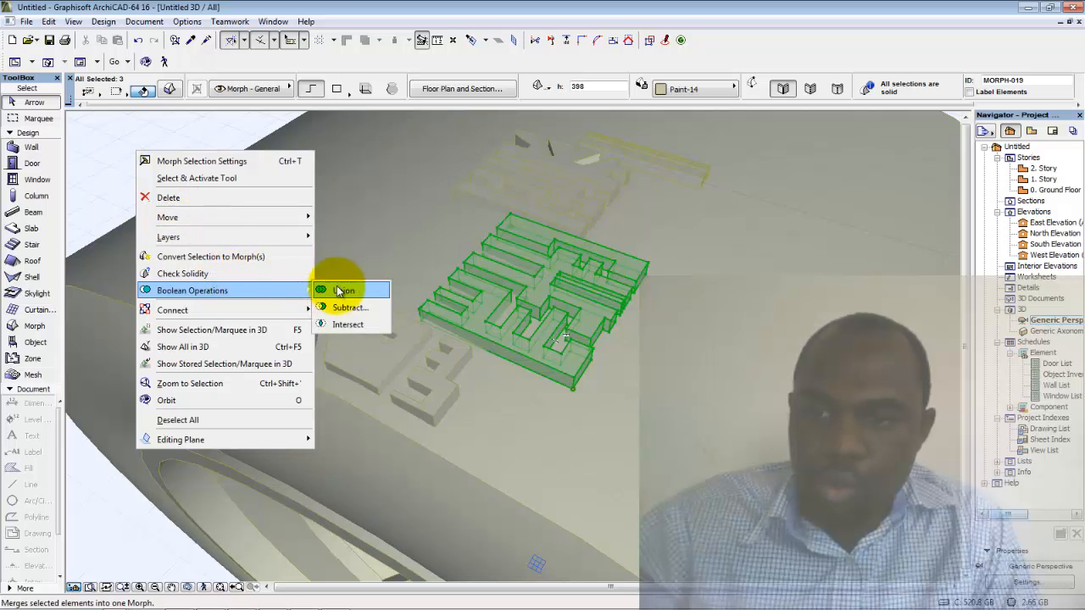
click(343, 291)
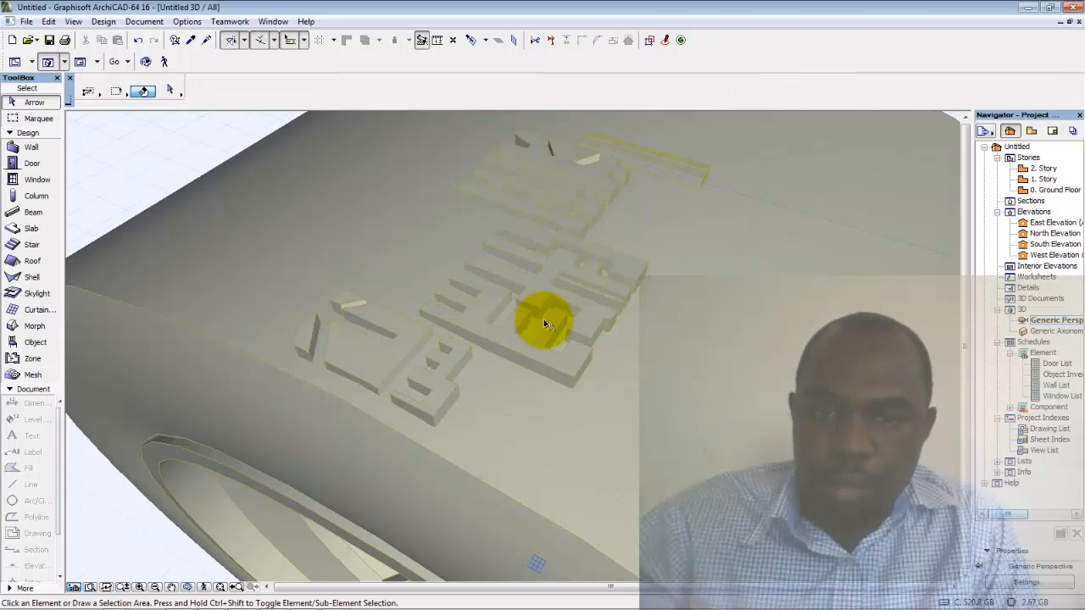
click(592, 318)
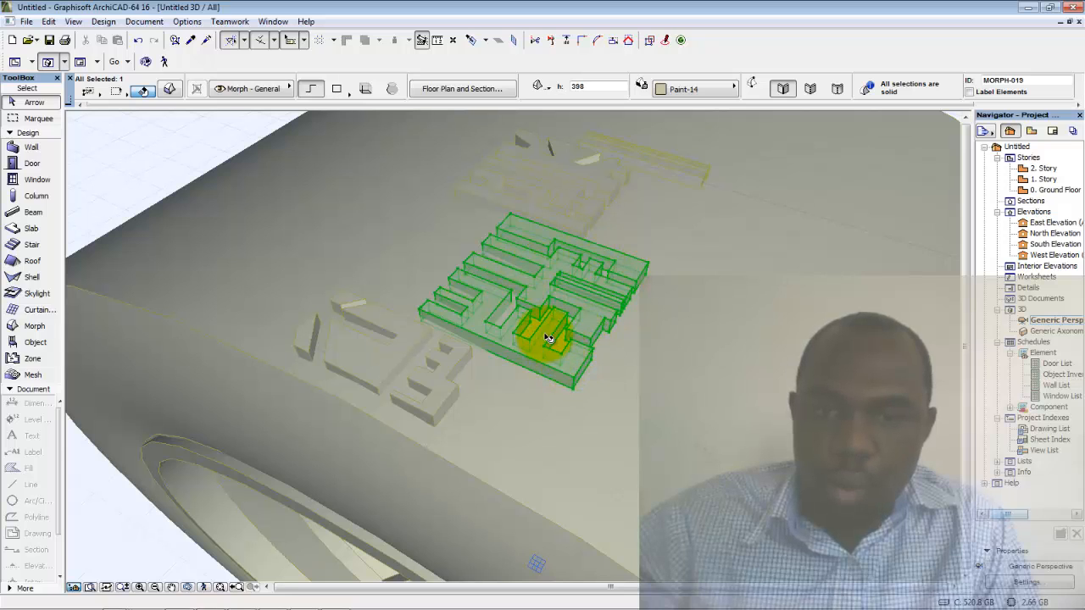
click(567, 382)
click(560, 374)
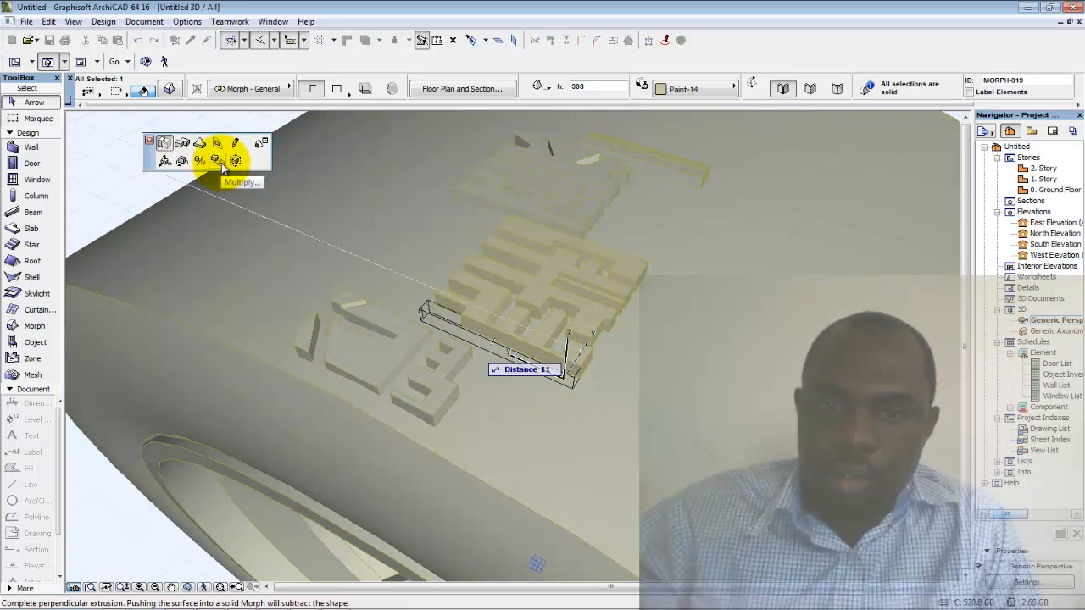
key(Escape)
Select the three narrow strips at the far edge of the tread and merge them with a Boolean Union.
click(685, 173)
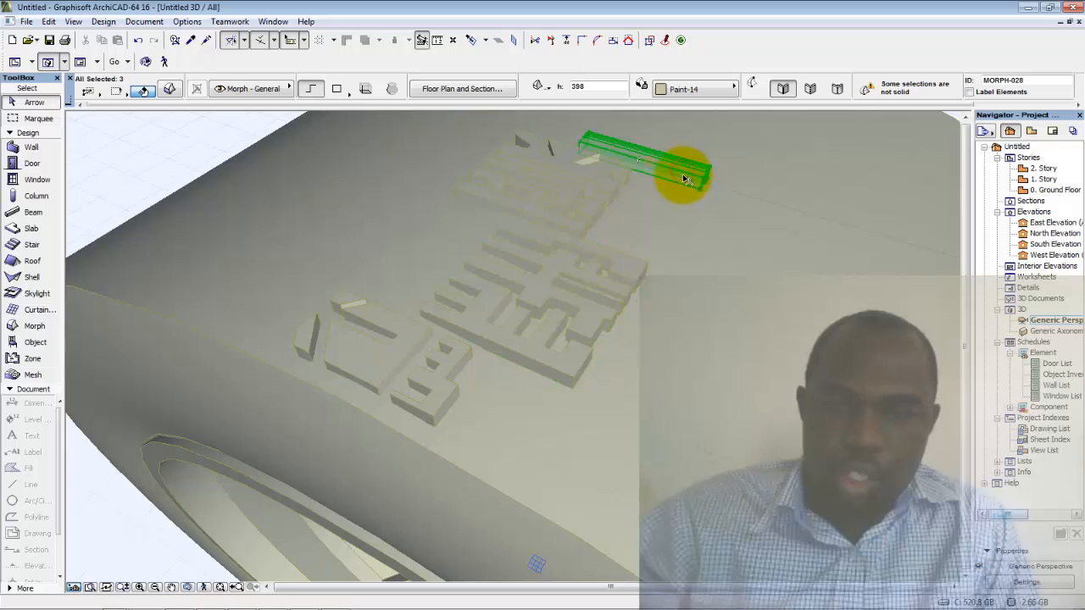
right_click(121, 148)
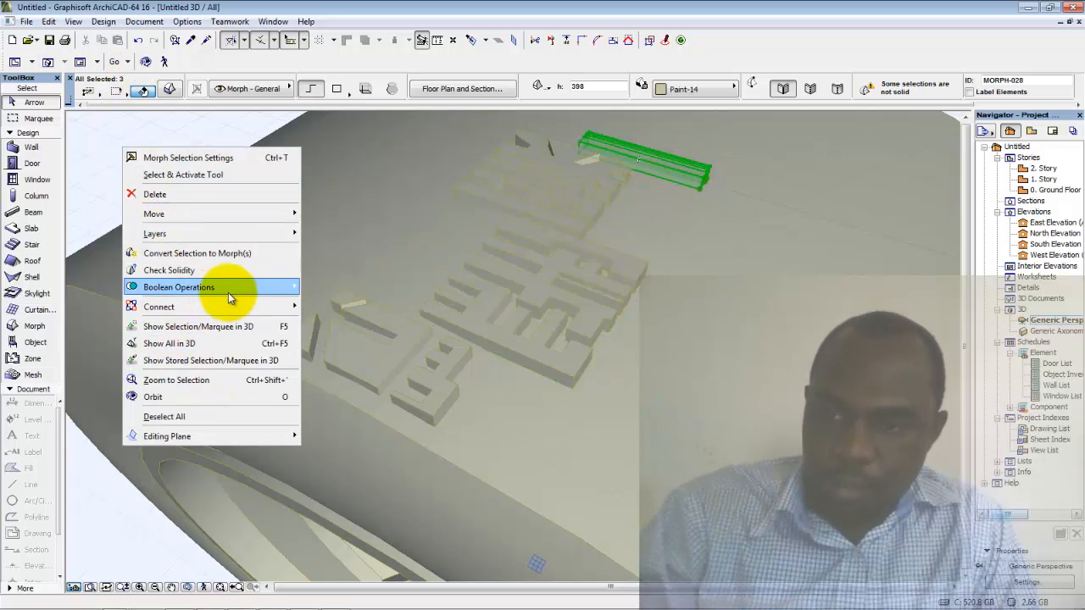
mouse_move(231, 290)
click(331, 287)
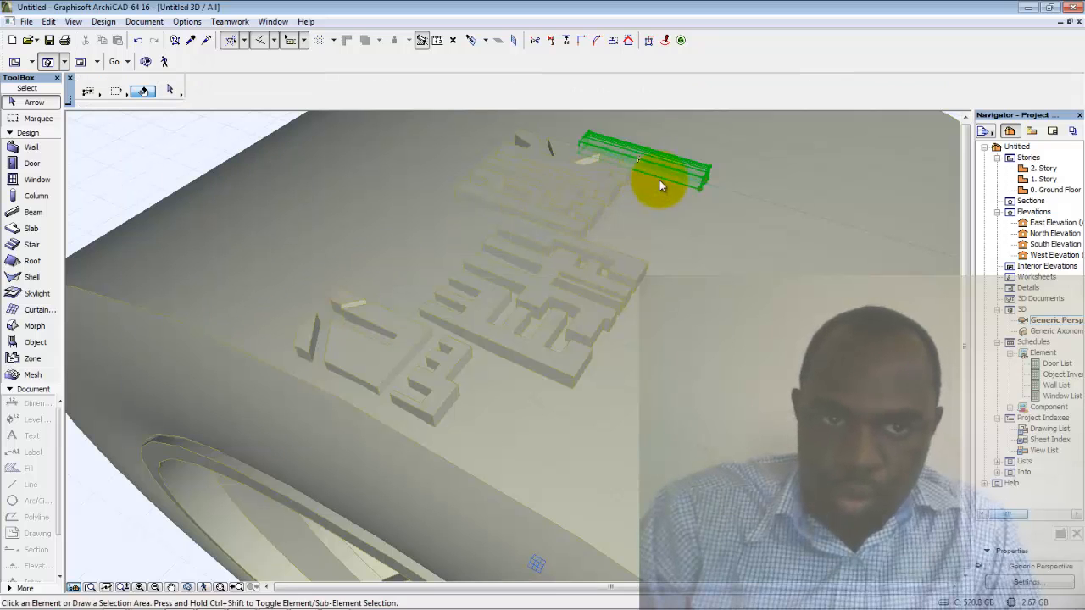
Select the merged strips together with the merged middle tread block and start rotating them.
click(699, 176)
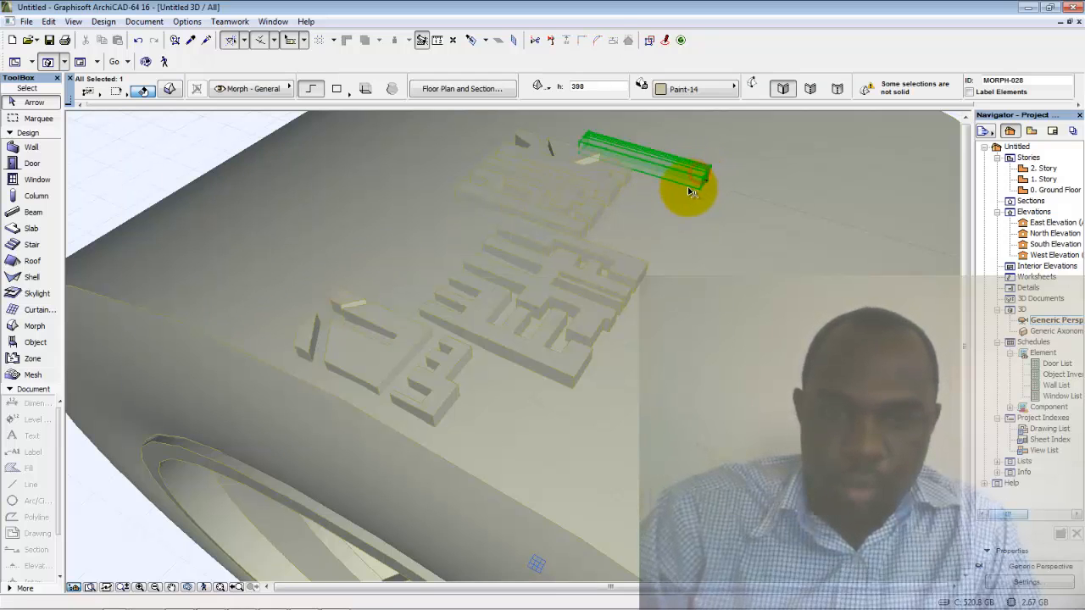
shift+click(558, 378)
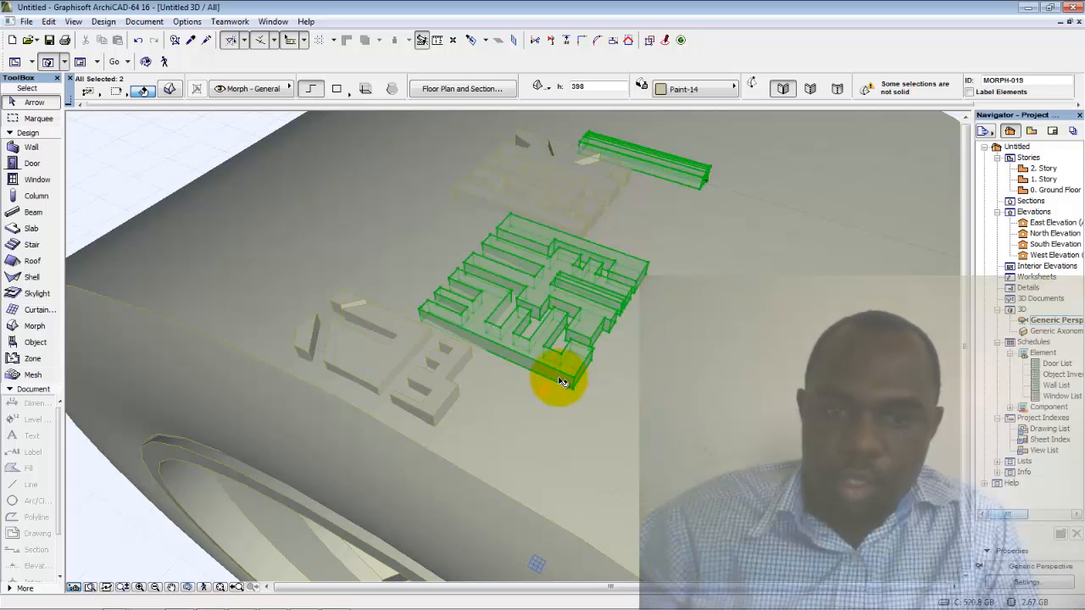
click(558, 378)
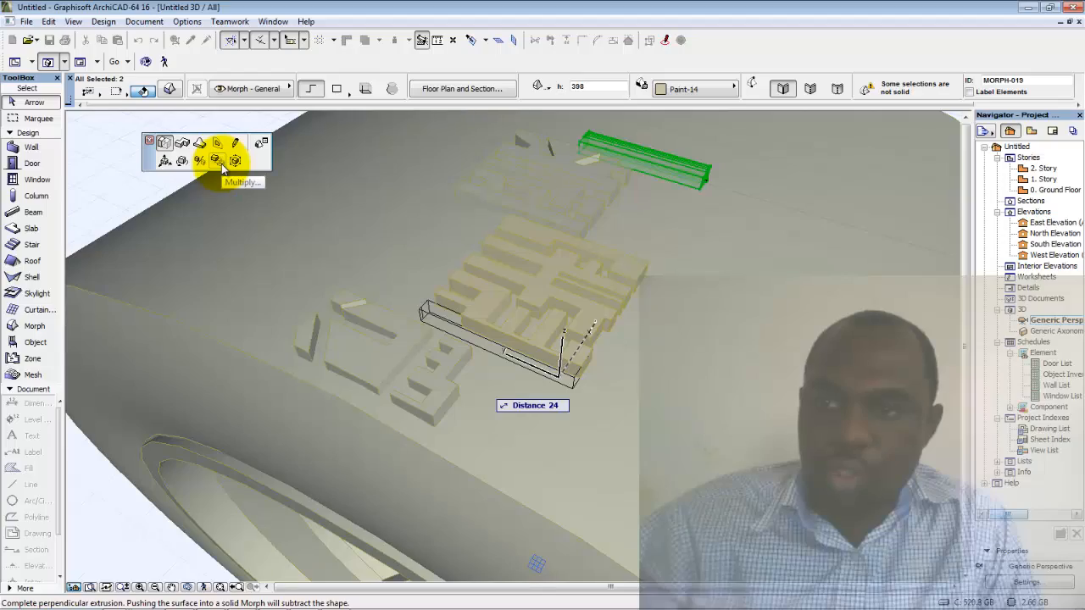
click(181, 163)
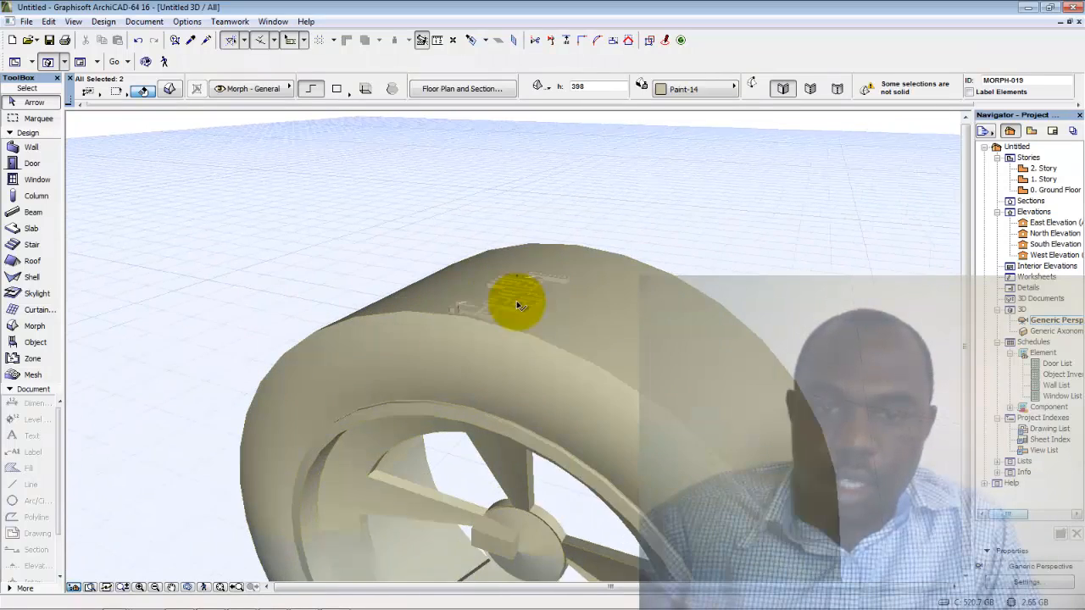
scroll(518, 304, up, 6)
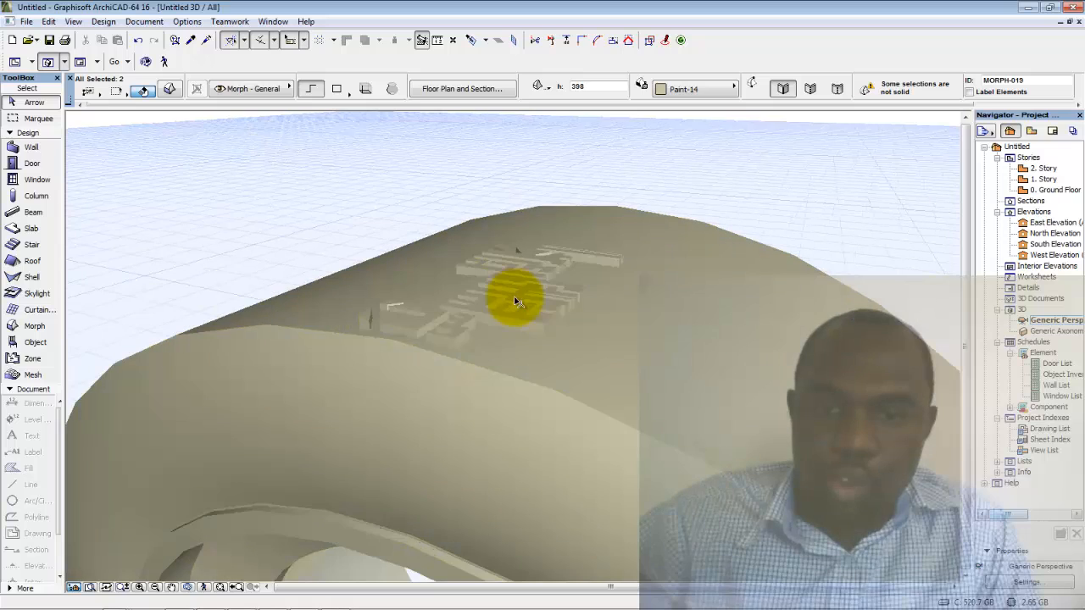
scroll(515, 301, up, 2)
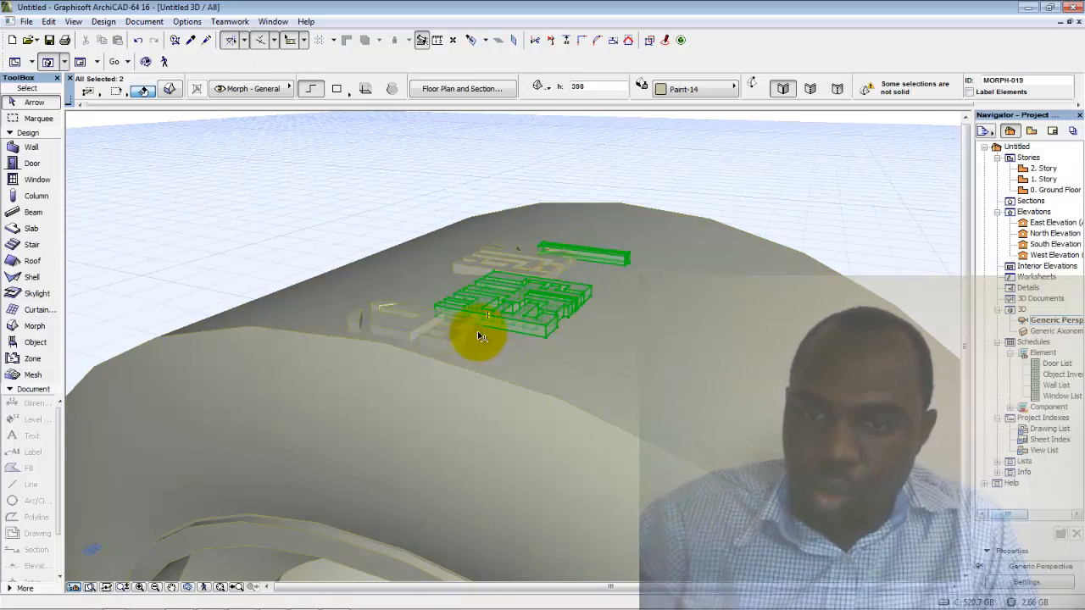
key(ctrl+e)
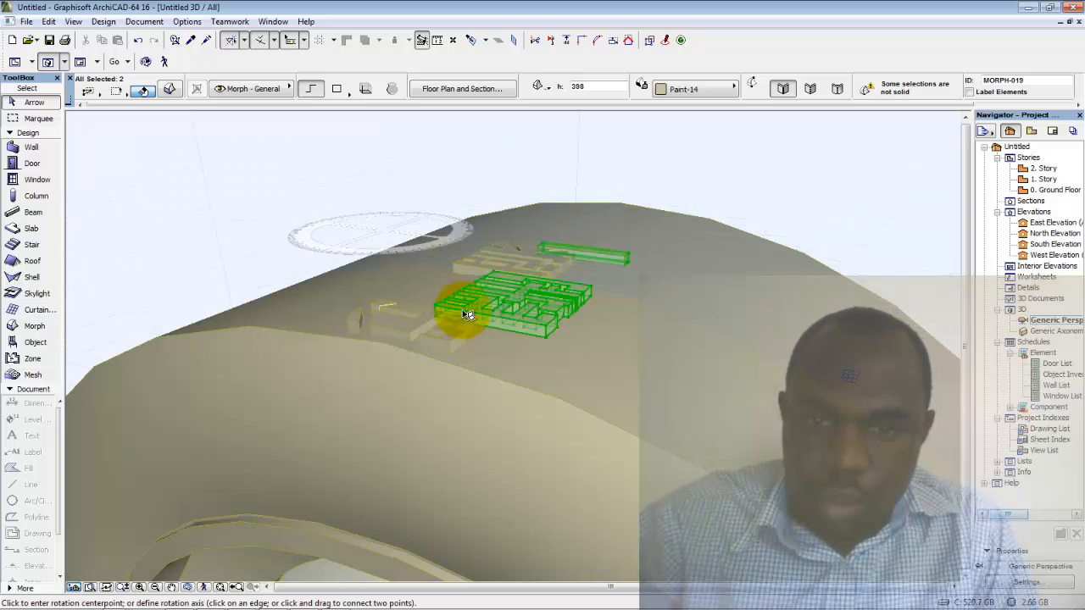
scroll(501, 322, up, 2)
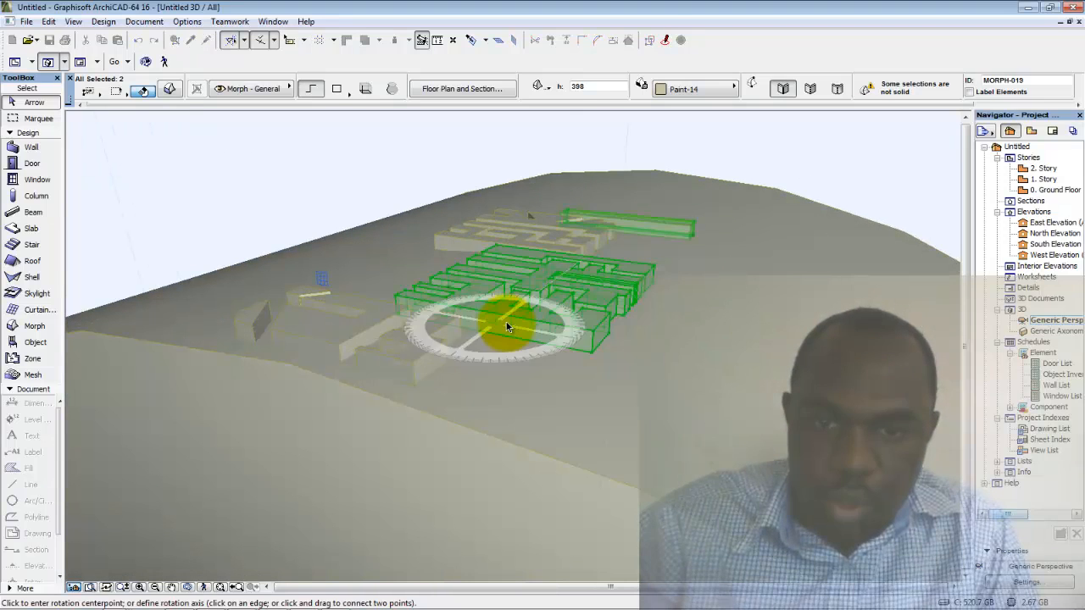
Pick a vertical editing plane for the rotation, using points beside the middle tread block's outer edge.
right_click(506, 322)
mouse_move(581, 390)
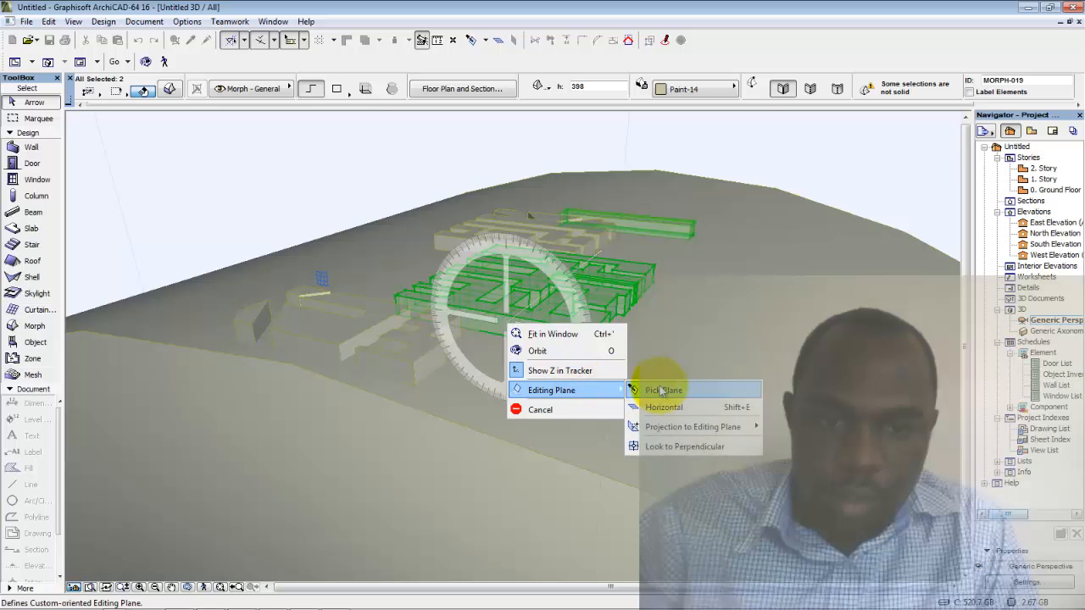
click(678, 388)
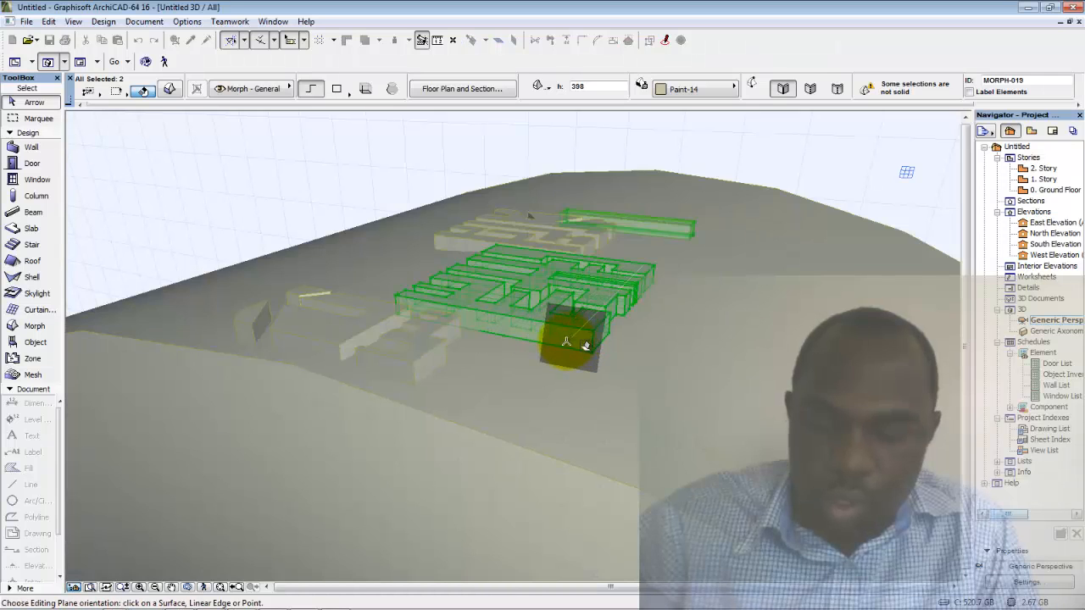
shift+middle_drag(566, 342, 403, 332)
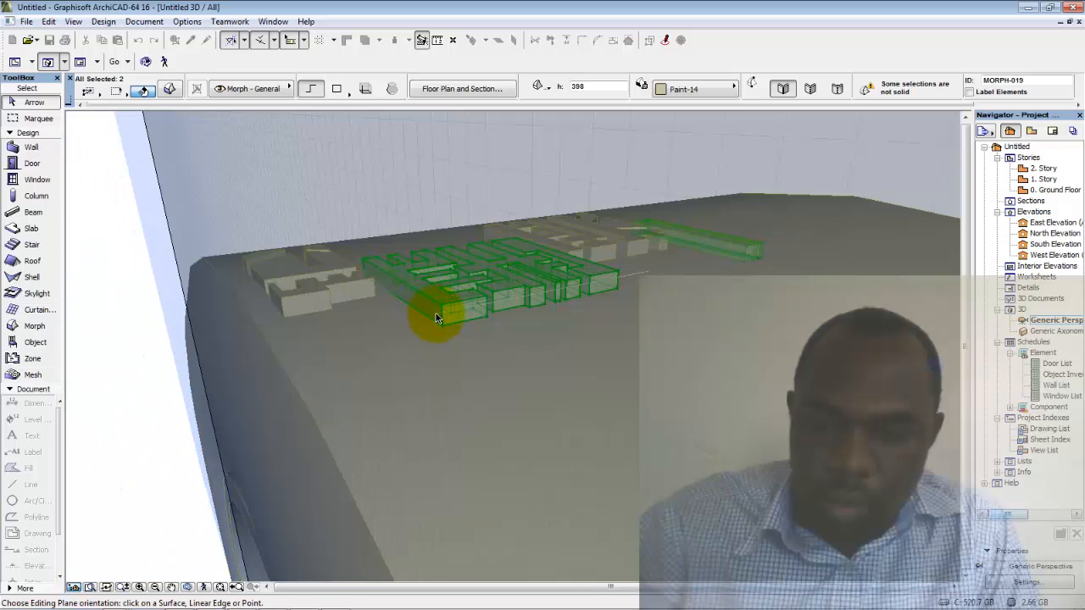
scroll(422, 302, up, 3)
scroll(435, 322, down, 3)
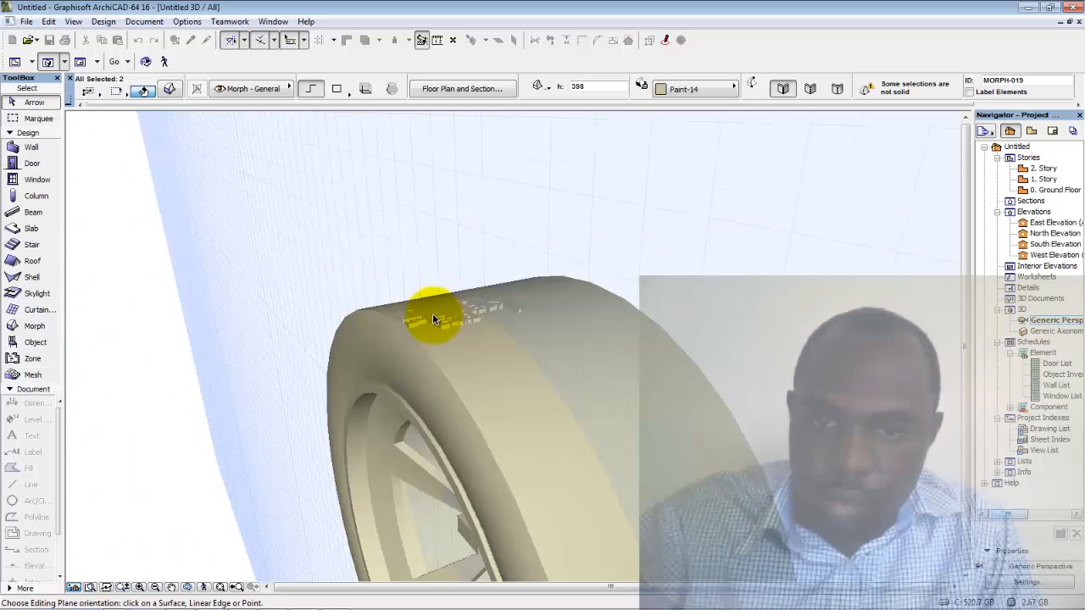
scroll(438, 328, up, 3)
scroll(438, 329, up, 2)
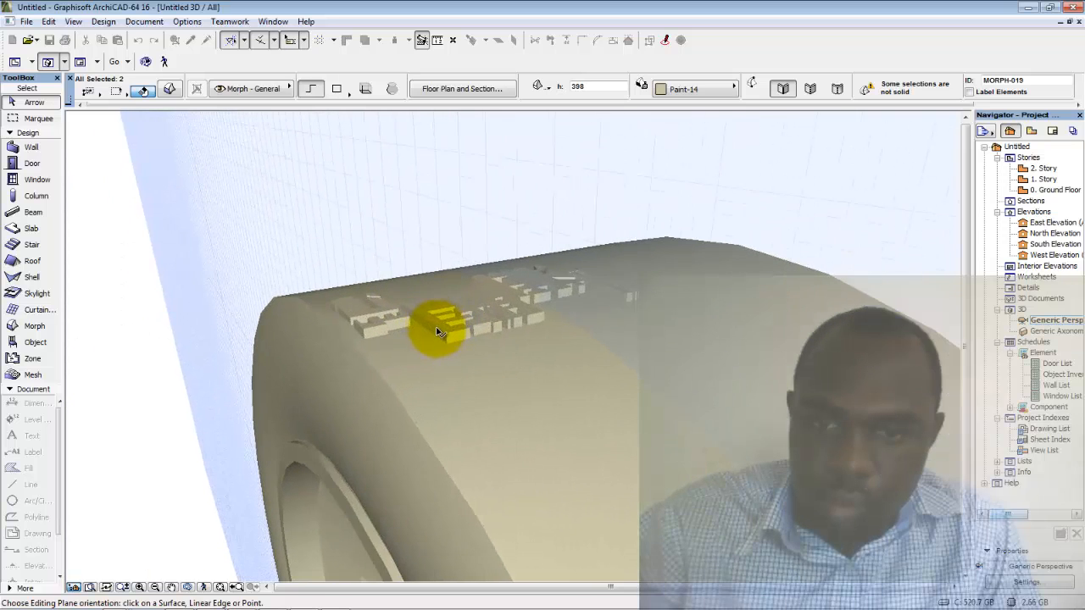
scroll(436, 335, up, 1)
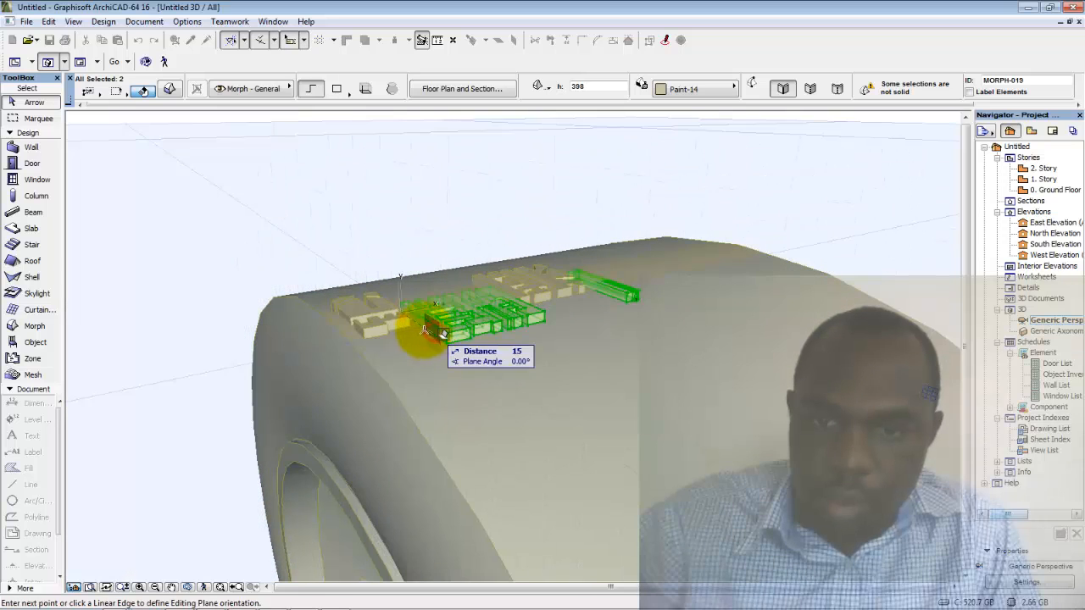
scroll(415, 339, up, 2)
scroll(419, 335, down, 1)
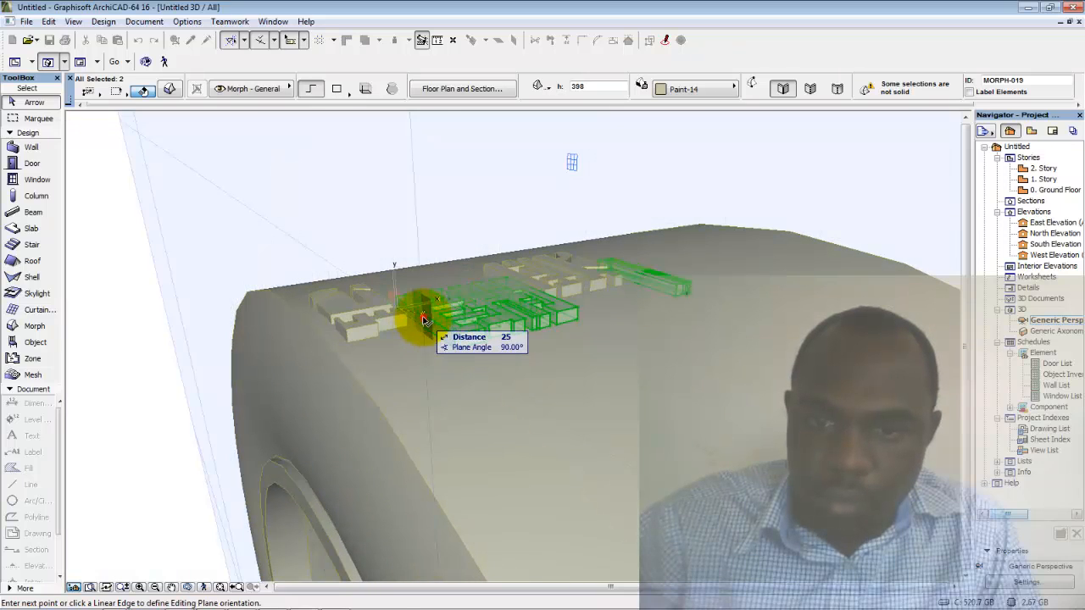
click(424, 319)
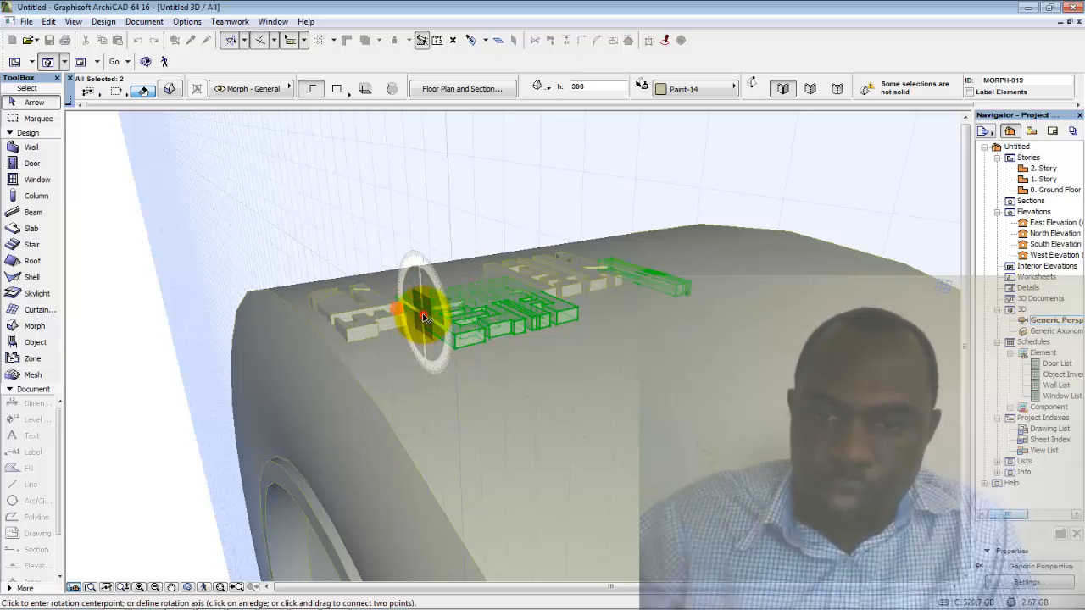
Rotate the selected strips and merged middle tread block by about -4° around a centre at the middle block's outer edge.
click(424, 317)
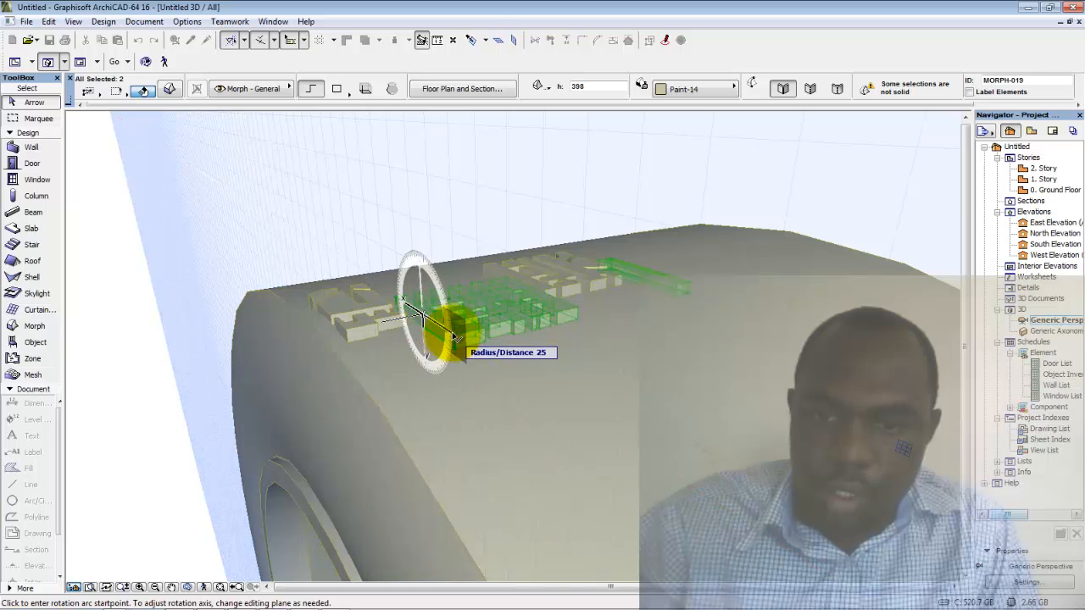
click(453, 337)
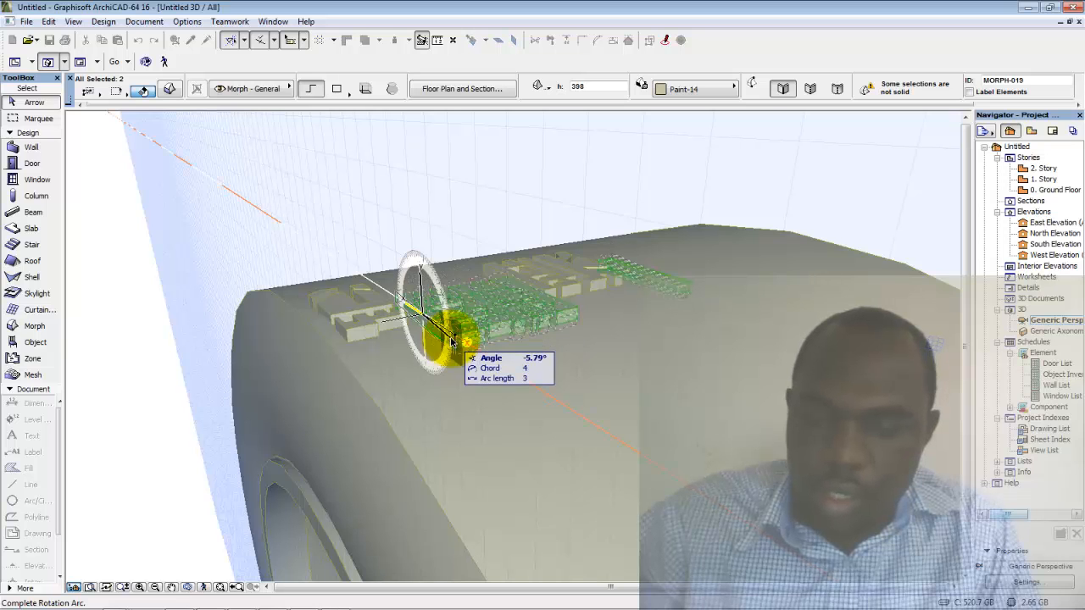
shift+middle_drag(497, 339, 574, 357)
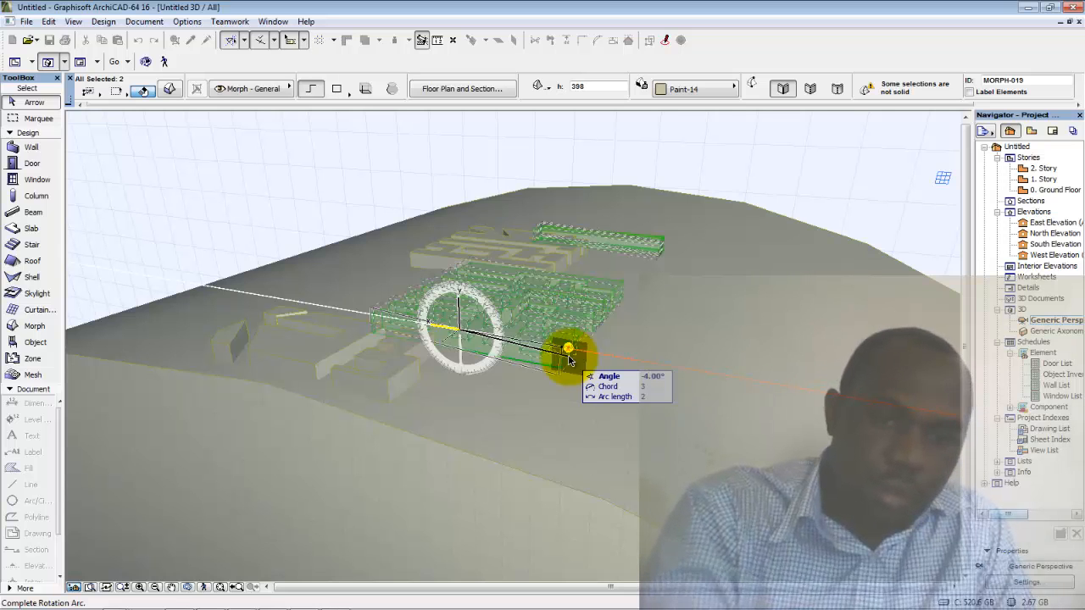
click(568, 357)
Set the base height of the rotated middle tread block and strips to 395.
shift+middle_drag(544, 363, 640, 290)
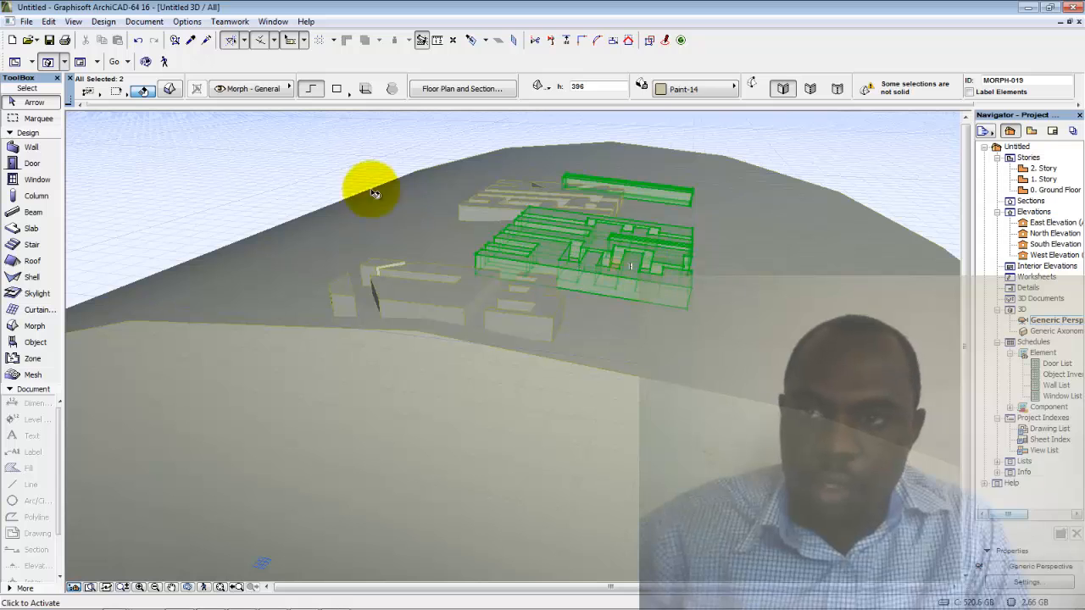
click(182, 95)
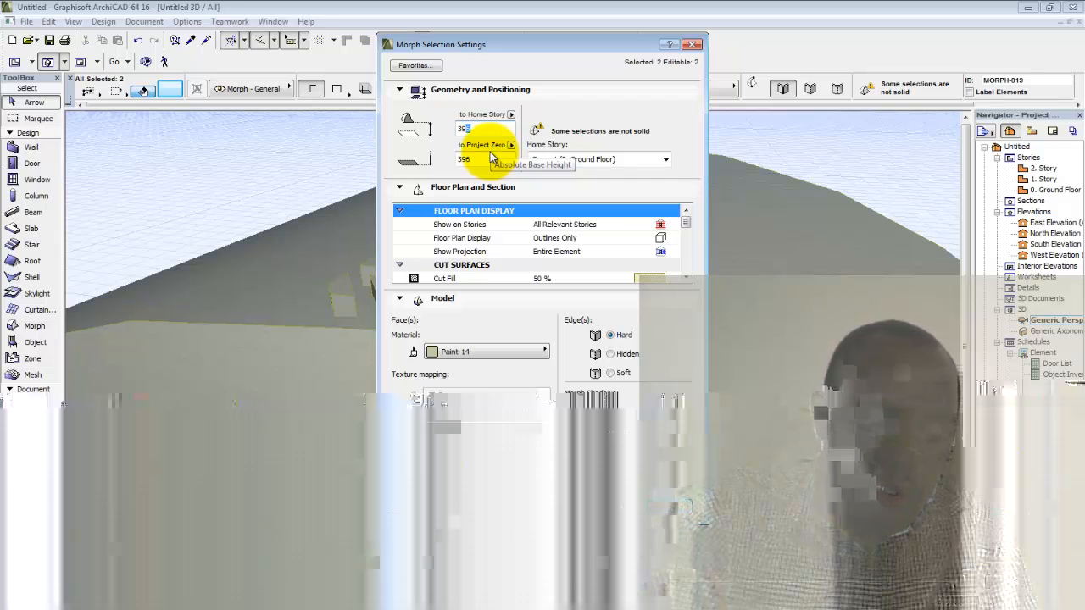
text(95)
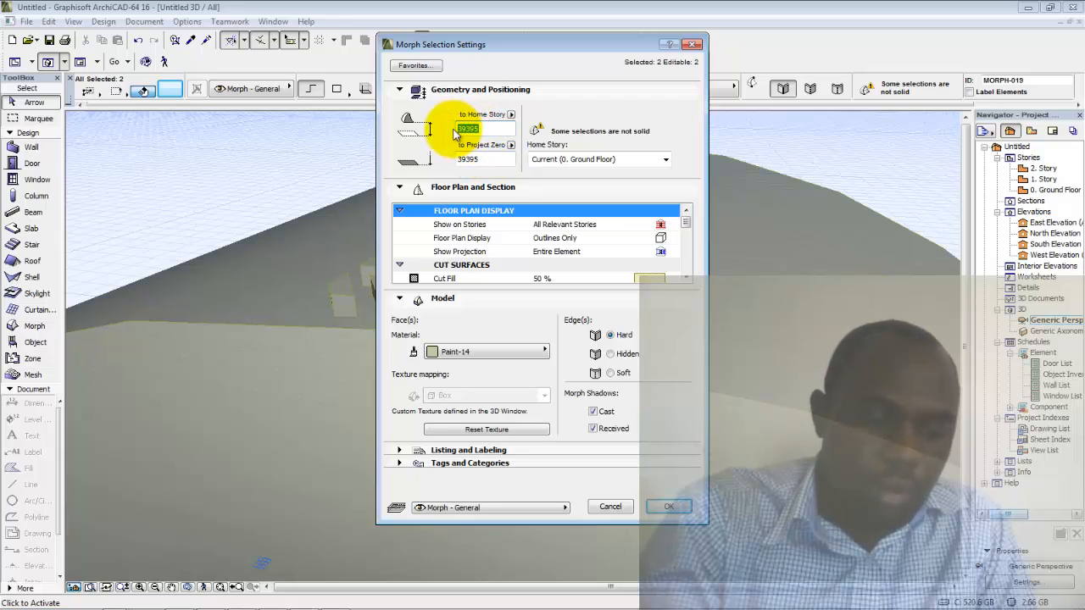
key(Return)
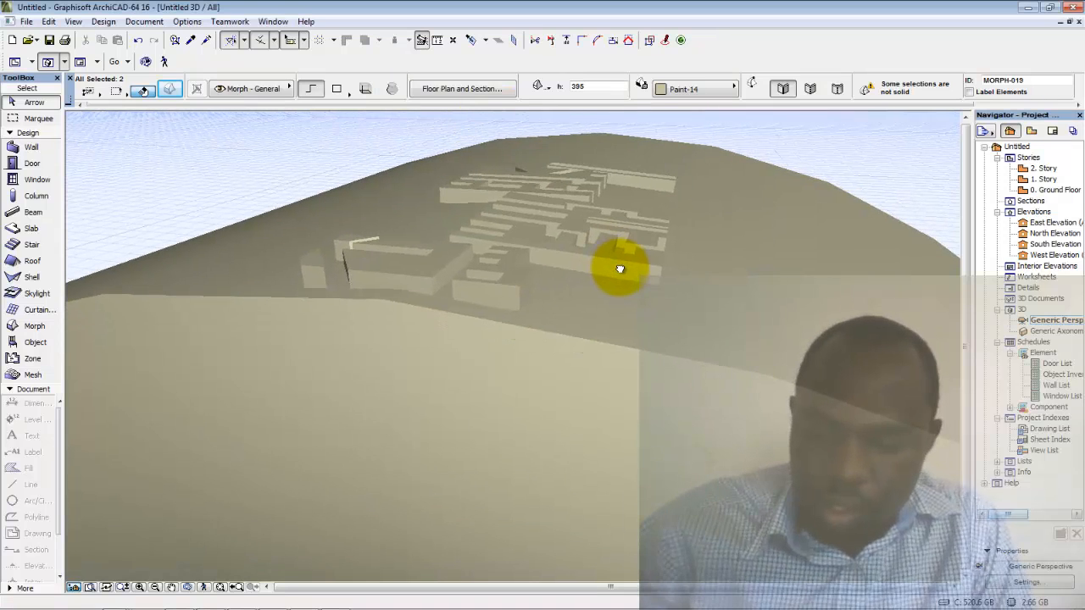
shift+middle_drag(621, 269, 509, 218)
click(500, 212)
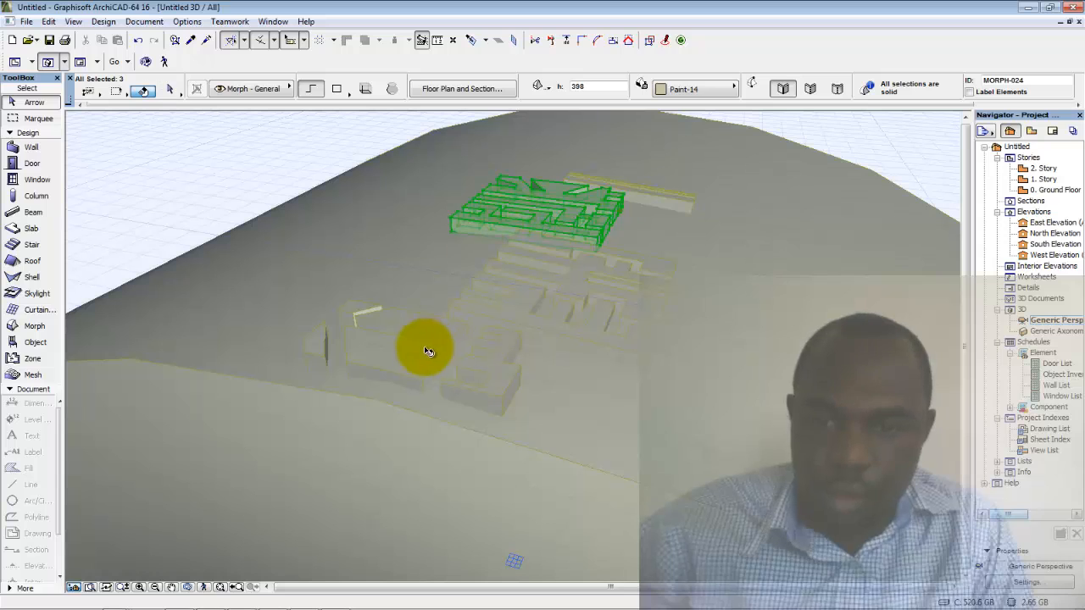
shift+click(462, 363)
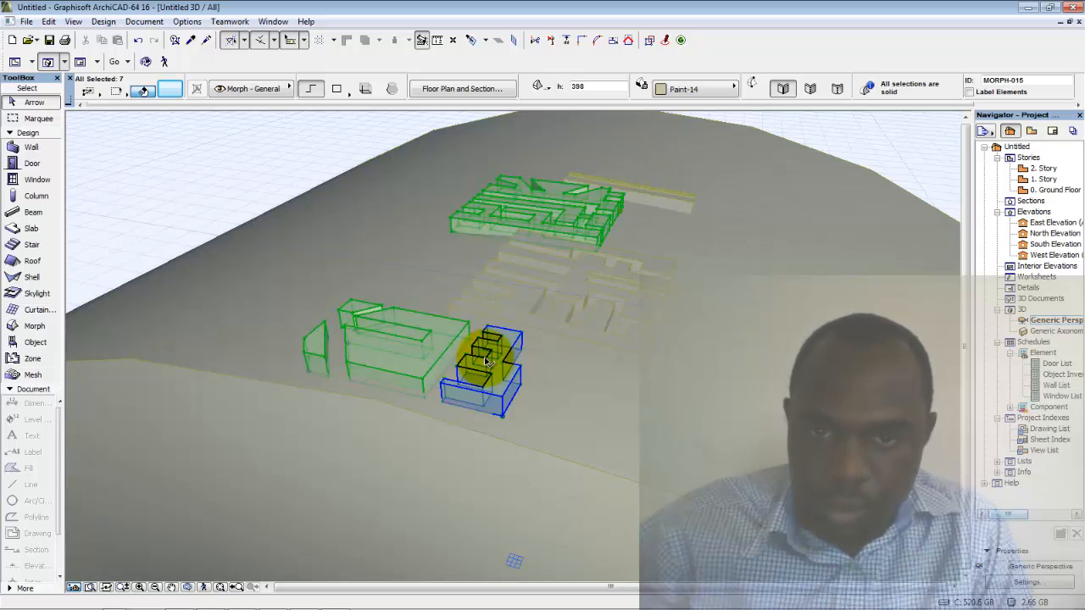
shift+click(494, 375)
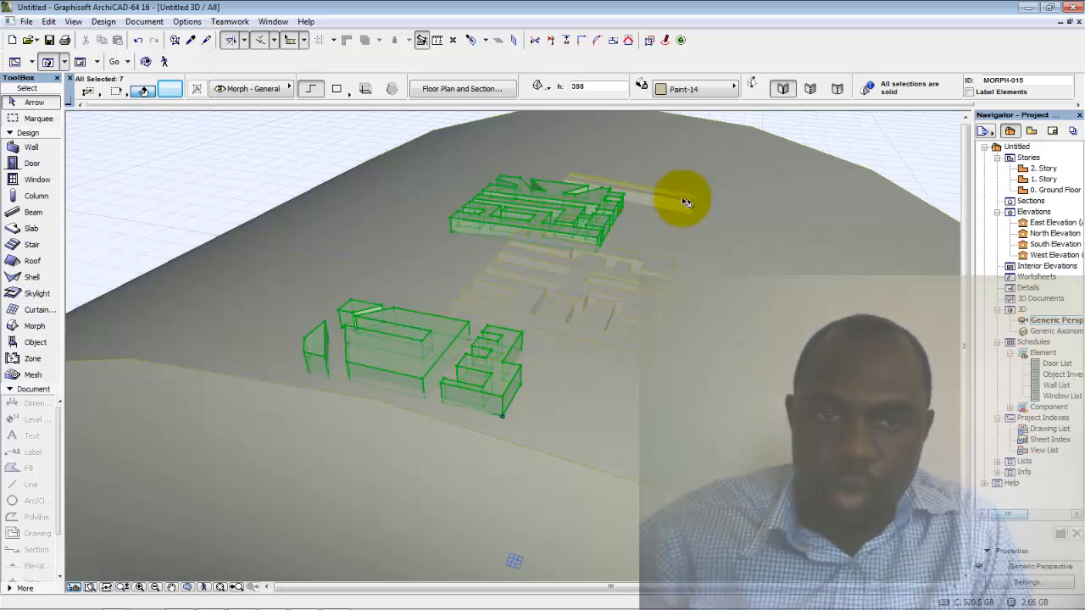
click(846, 132)
Merge the three tread morphs between the middle block and the narrow strips with a Boolean Union.
click(558, 201)
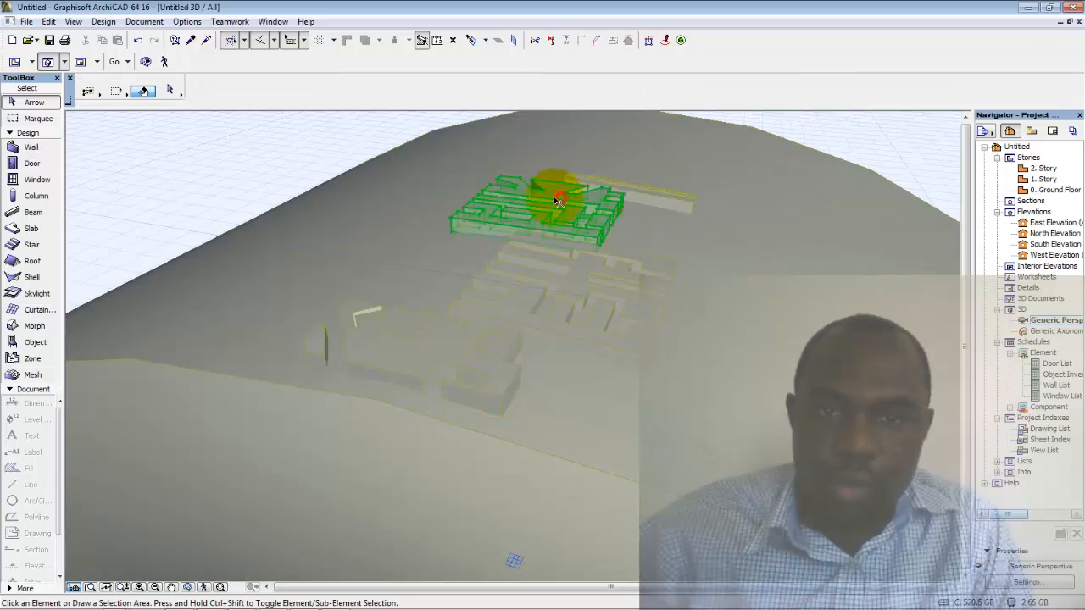
right_click(246, 159)
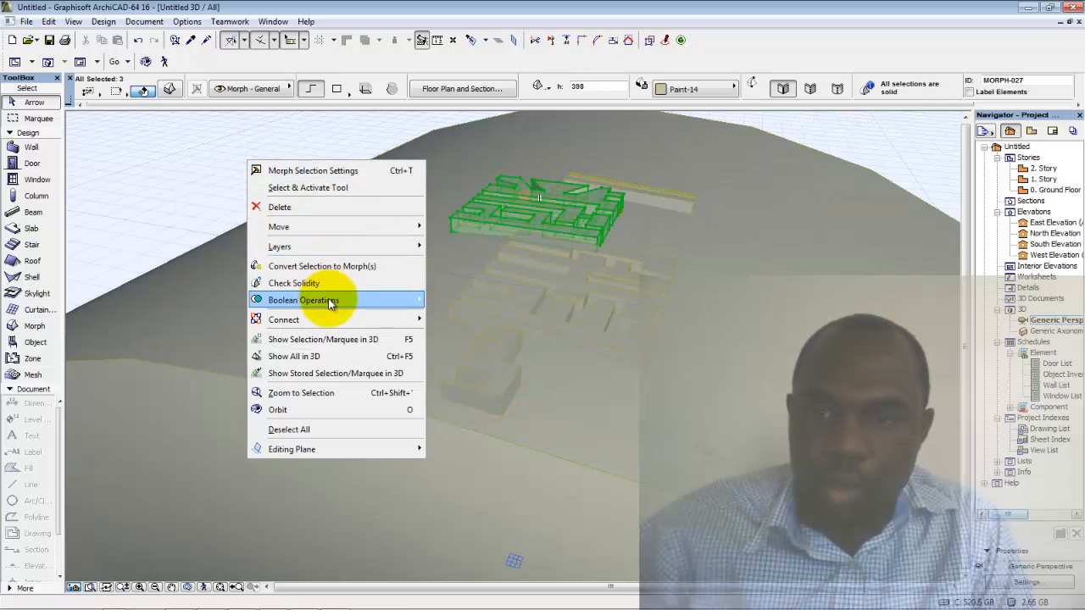
mouse_move(331, 301)
click(468, 302)
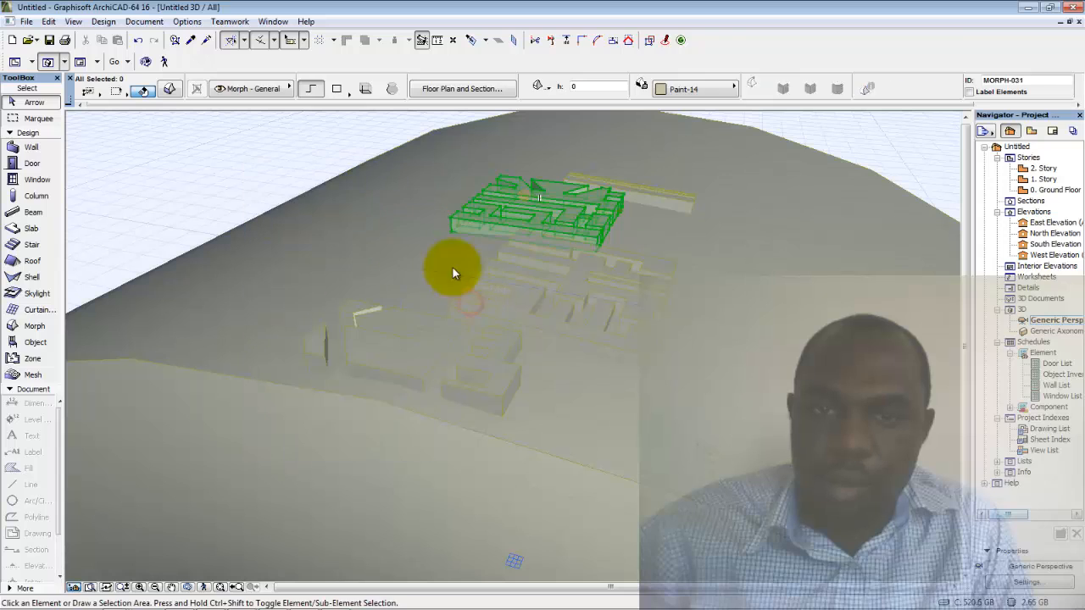
click(287, 184)
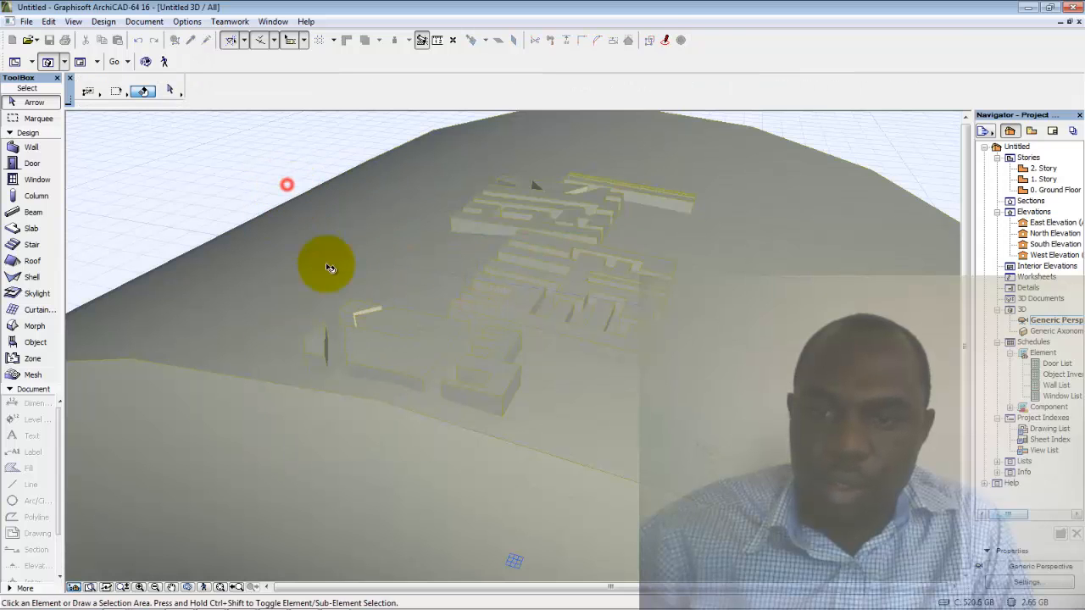
Merge the four tread morphs nearest the tyre's sidewall with a Boolean Union.
click(377, 325)
right_click(199, 212)
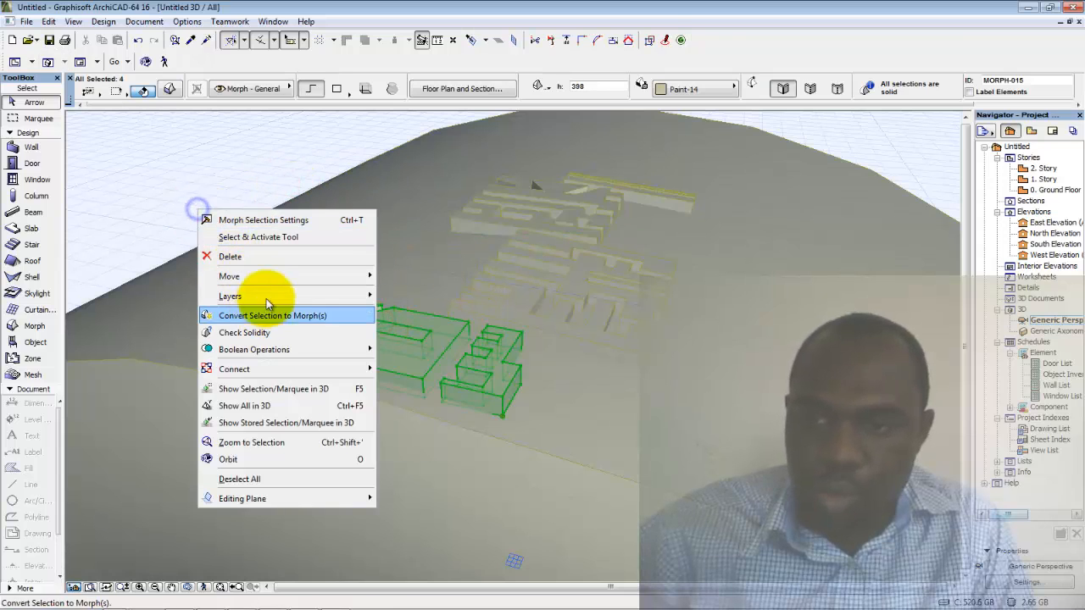
mouse_move(272, 296)
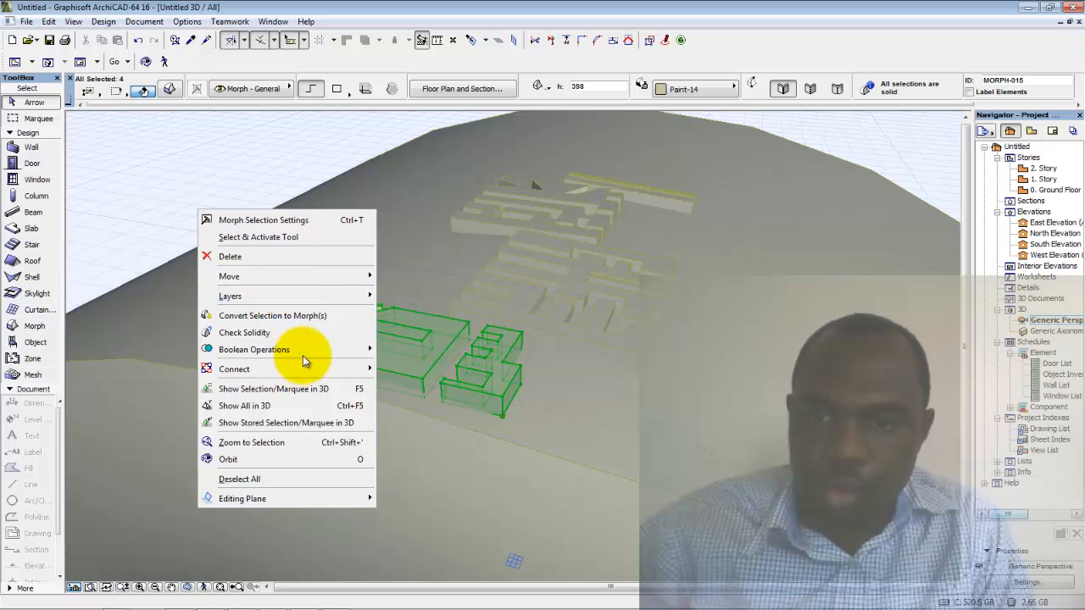
mouse_move(307, 351)
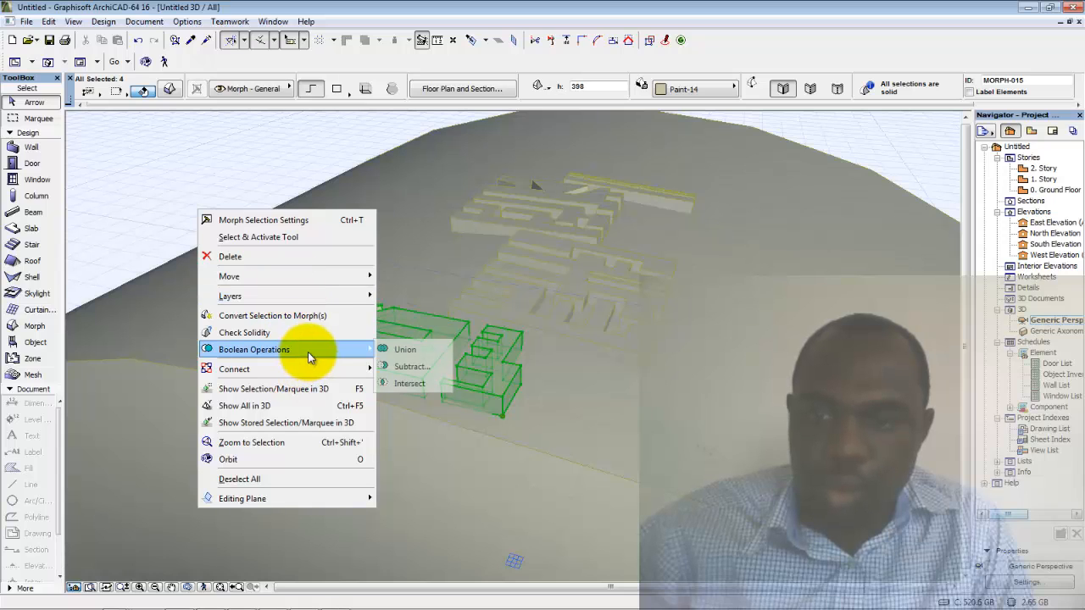
click(404, 352)
click(200, 180)
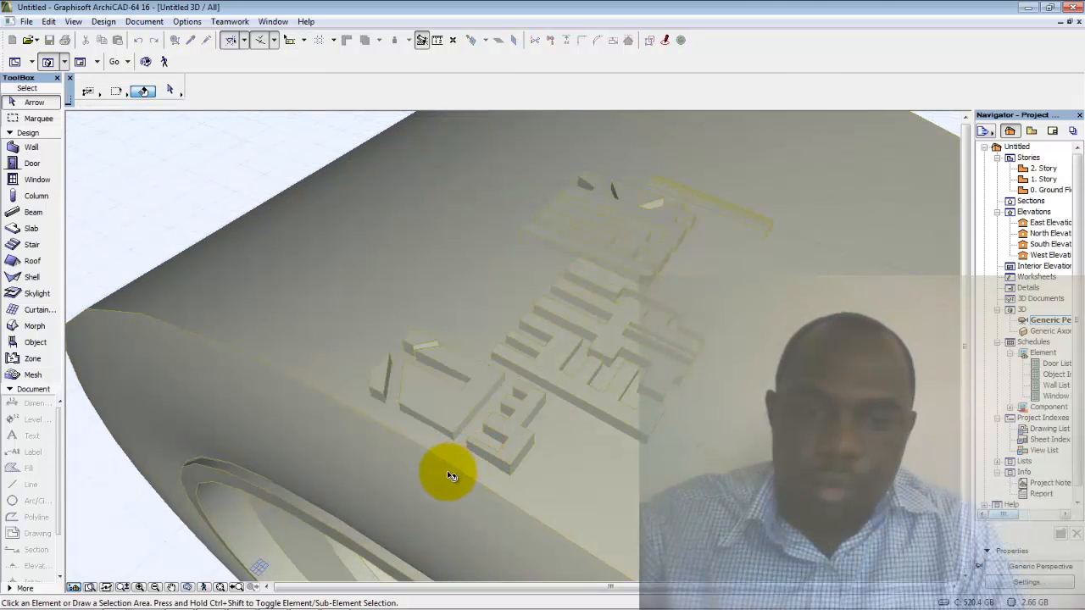
Set the base height of the merged tread block next to the narrow strips to 395 and clear the selection.
scroll(462, 449, down, 2)
mouse_move(467, 438)
middle_down()
mouse_move(438, 434)
mouse_move(456, 430)
mouse_move(456, 409)
middle_up()
click(456, 404)
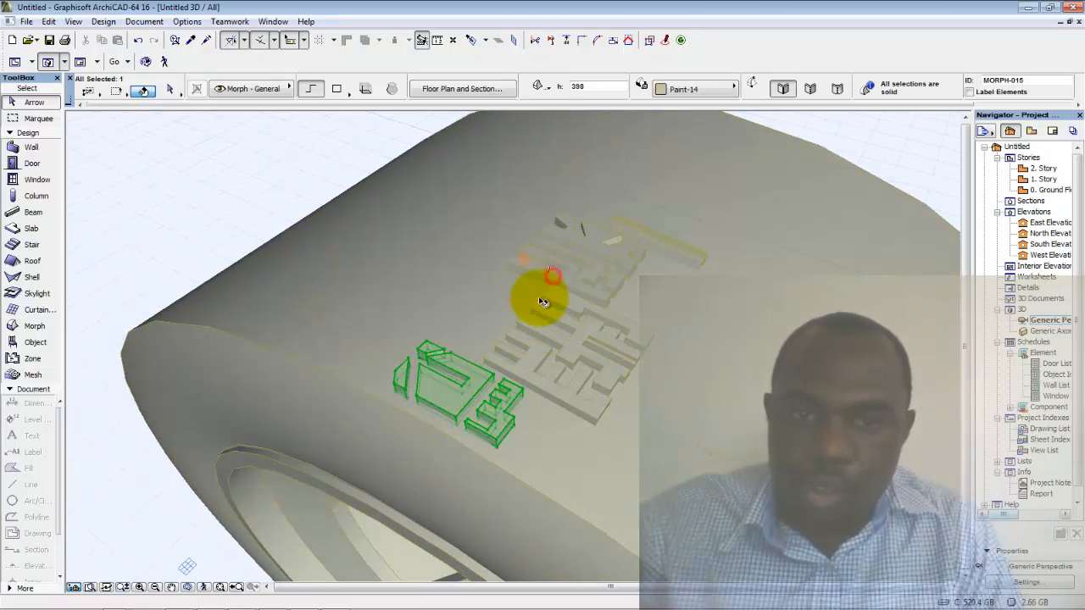
click(520, 242)
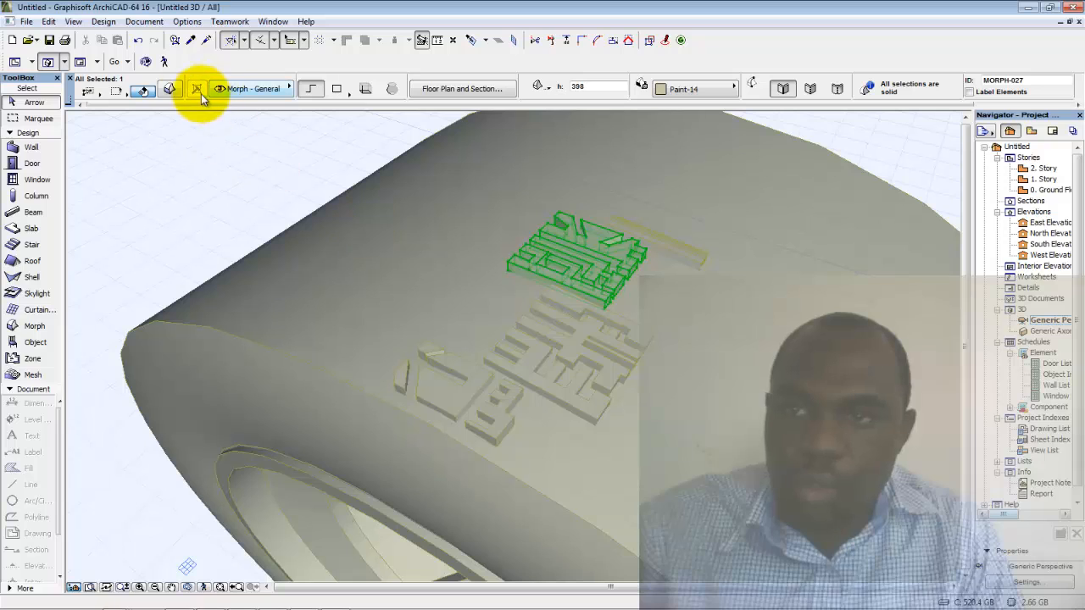
click(173, 90)
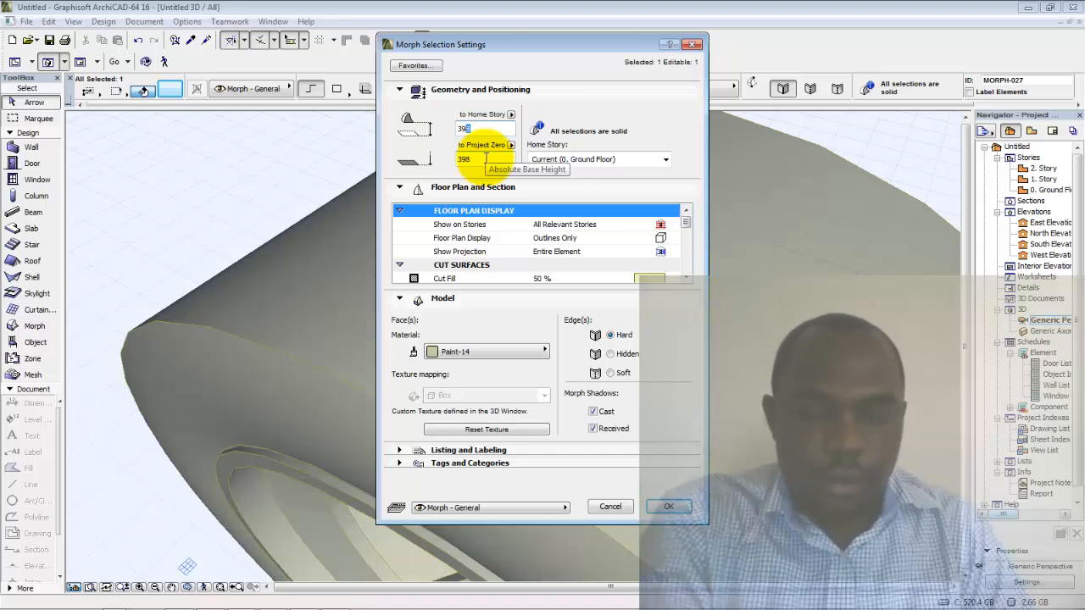
key(Return)
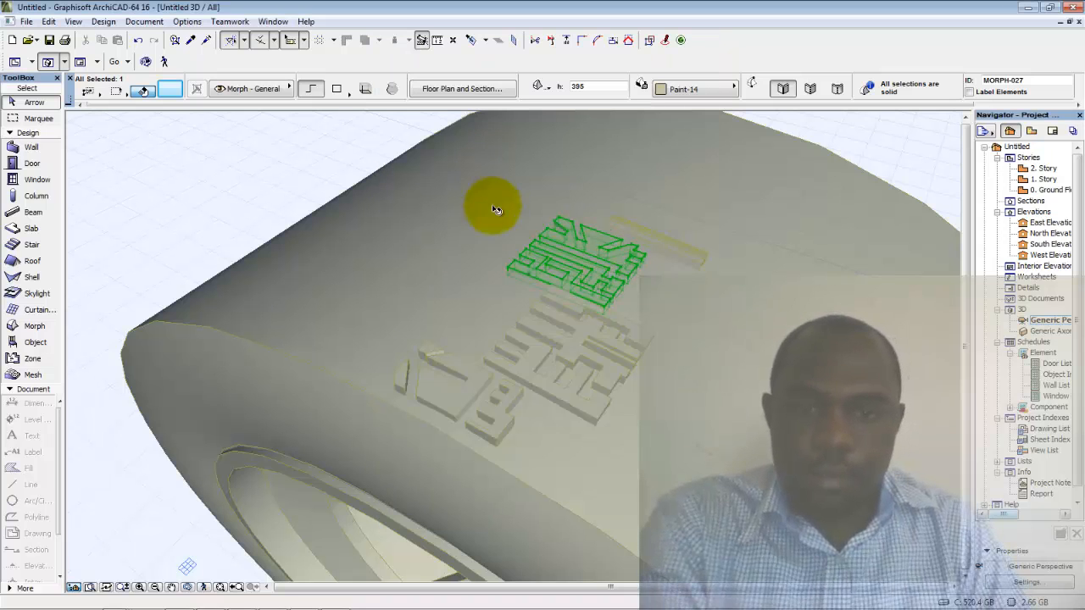
shift+middle_drag(492, 414, 759, 169)
click(756, 165)
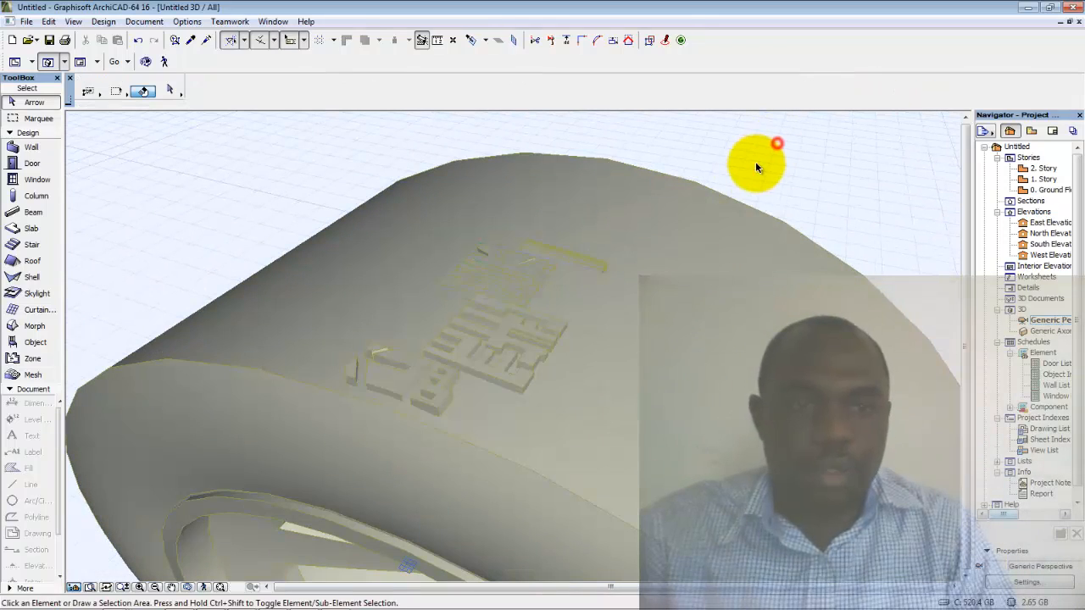
click(756, 163)
click(806, 178)
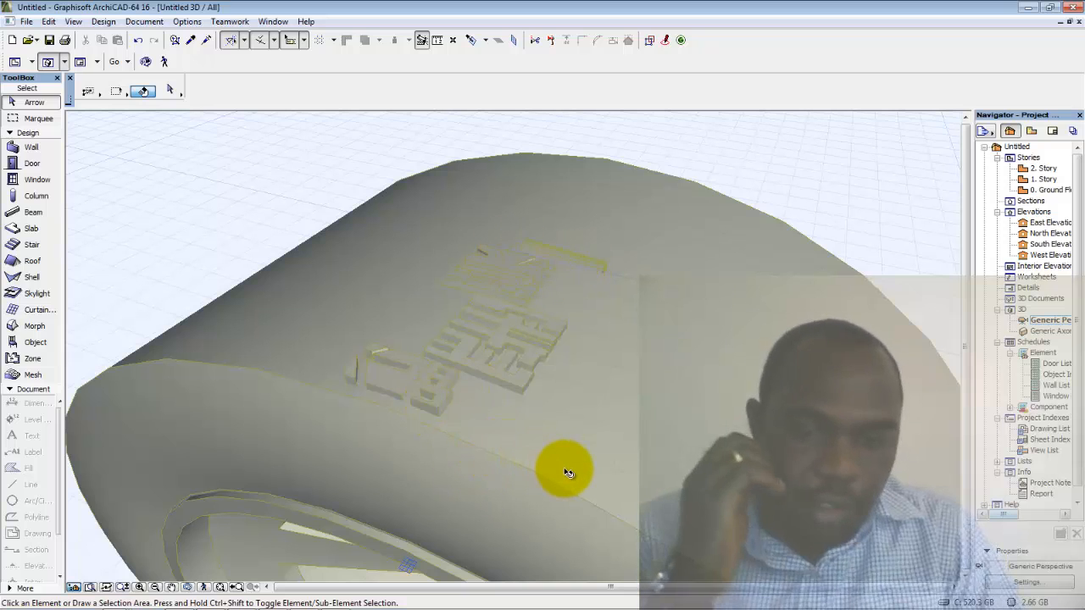
Open the Ground Floor plan and select all four merged tread morphs, including the narrow strips.
mouse_move(567, 473)
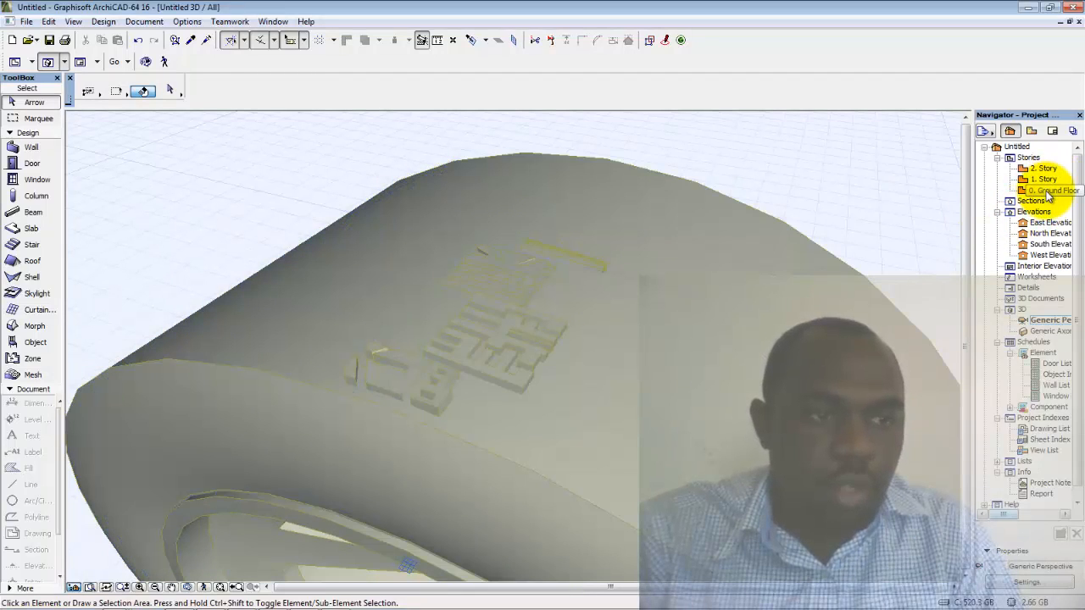
double_click(1048, 191)
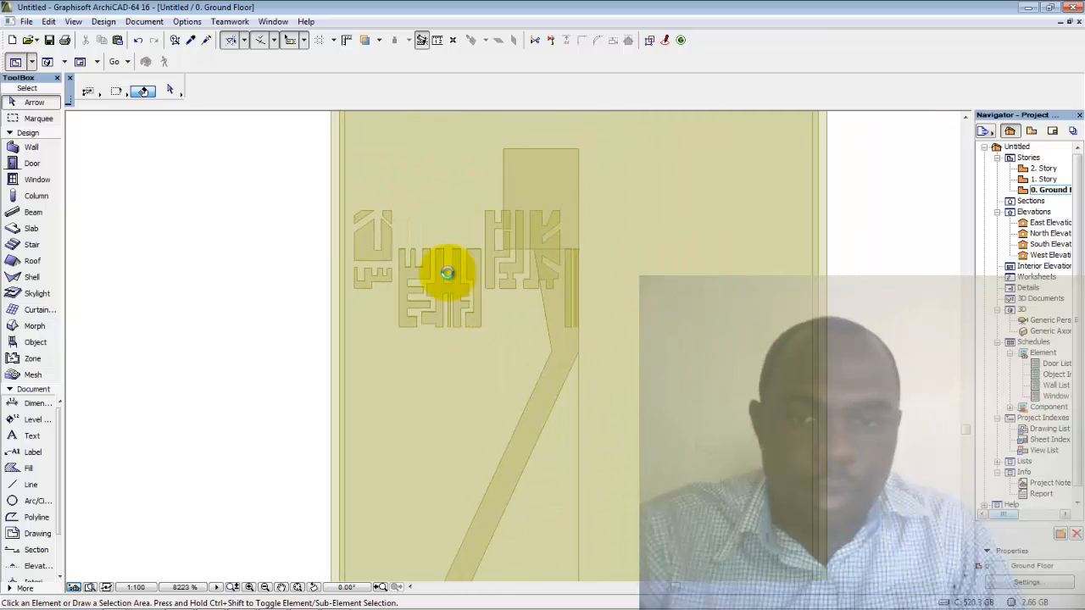
click(302, 252)
click(367, 248)
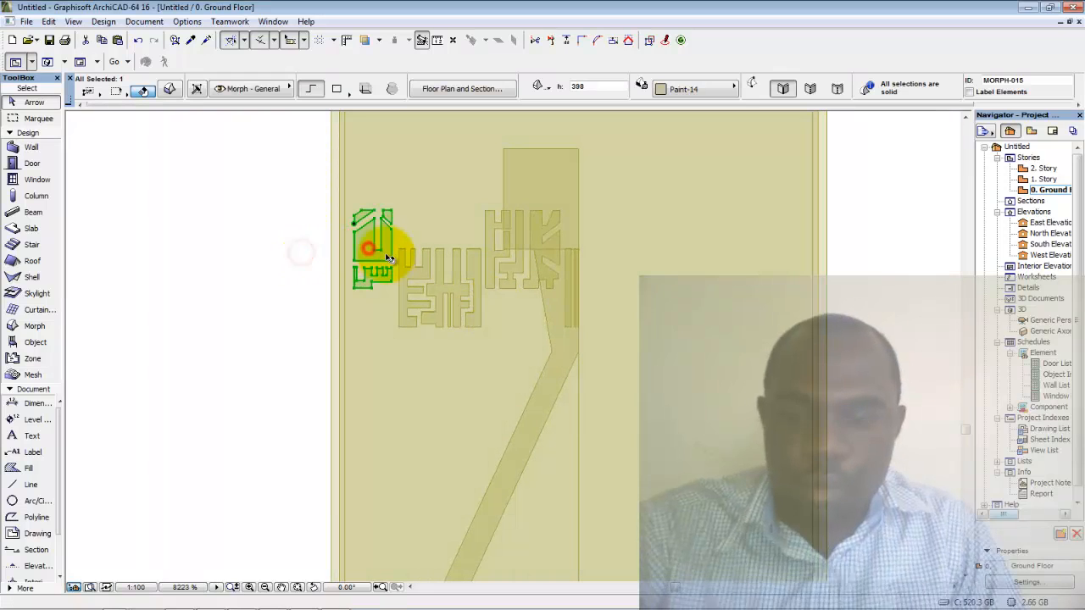
shift+click(449, 284)
shift+click(498, 235)
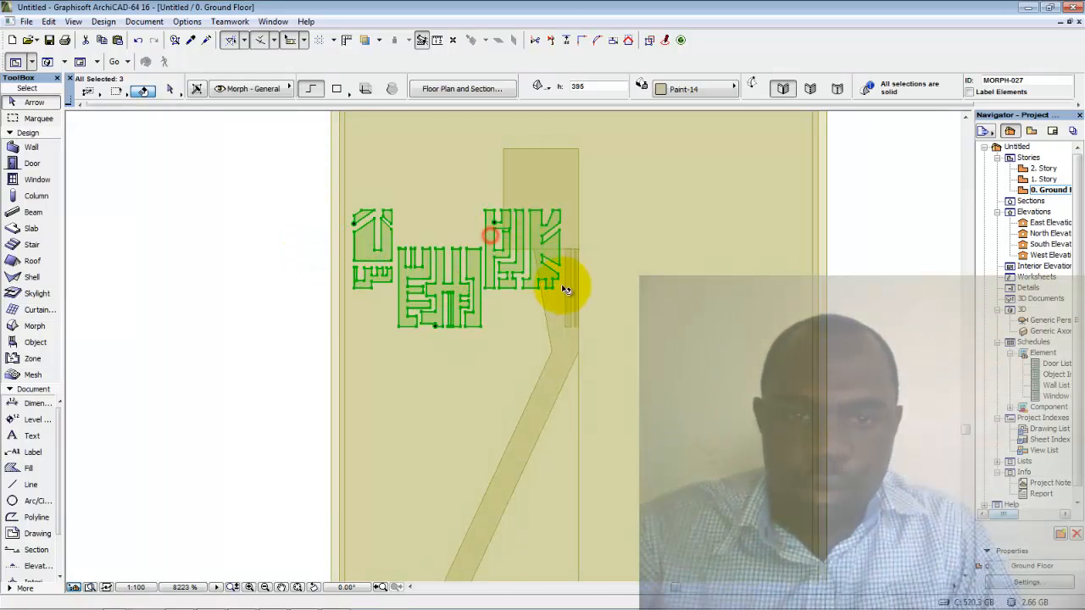
shift+click(567, 288)
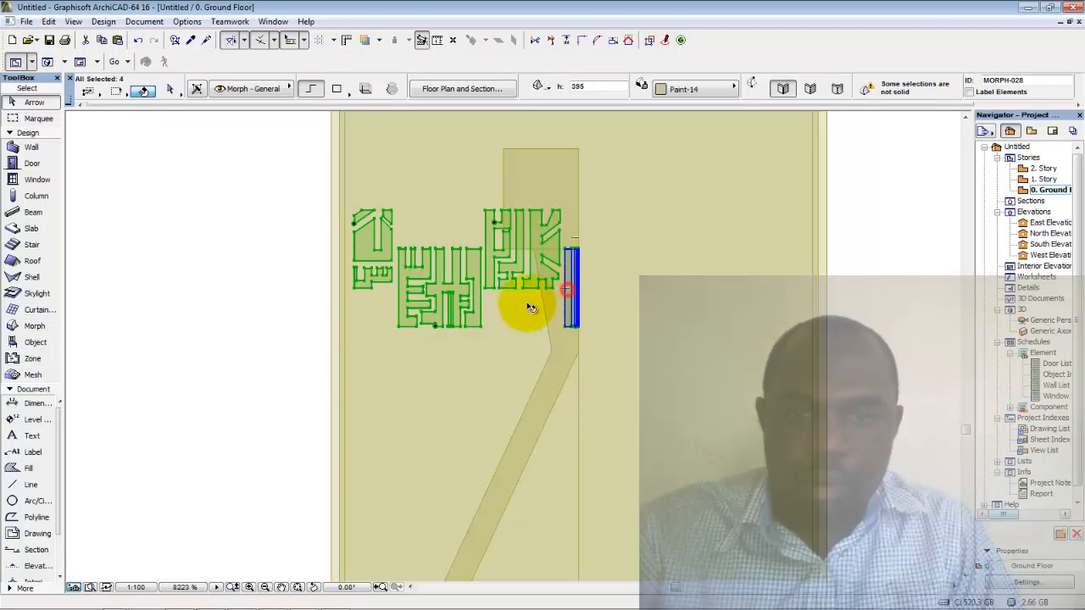
Mirror a copy of the four tread morphs across a vertical axis along the narrowest strip's outer edge, and deselect them.
right_click(246, 336)
mouse_move(369, 126)
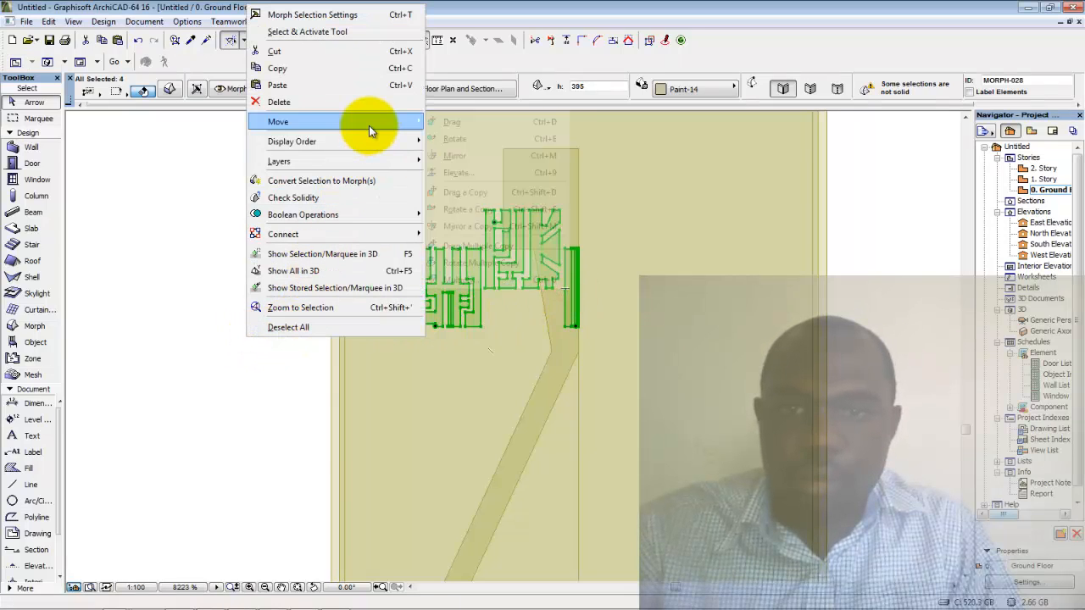
click(466, 227)
scroll(597, 251, up, 8)
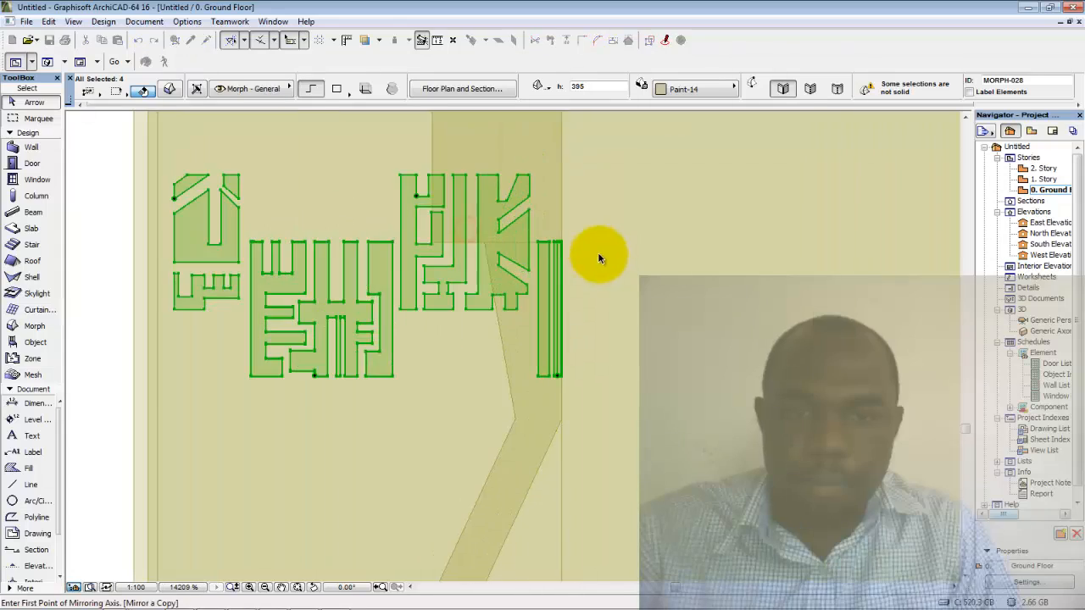
scroll(547, 274, up, 5)
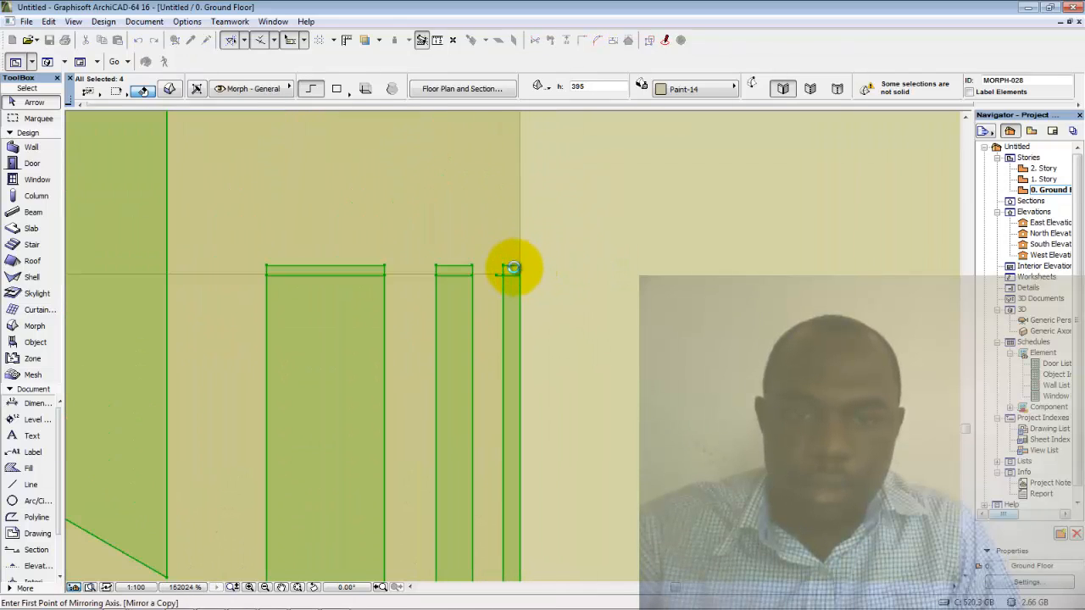
click(519, 267)
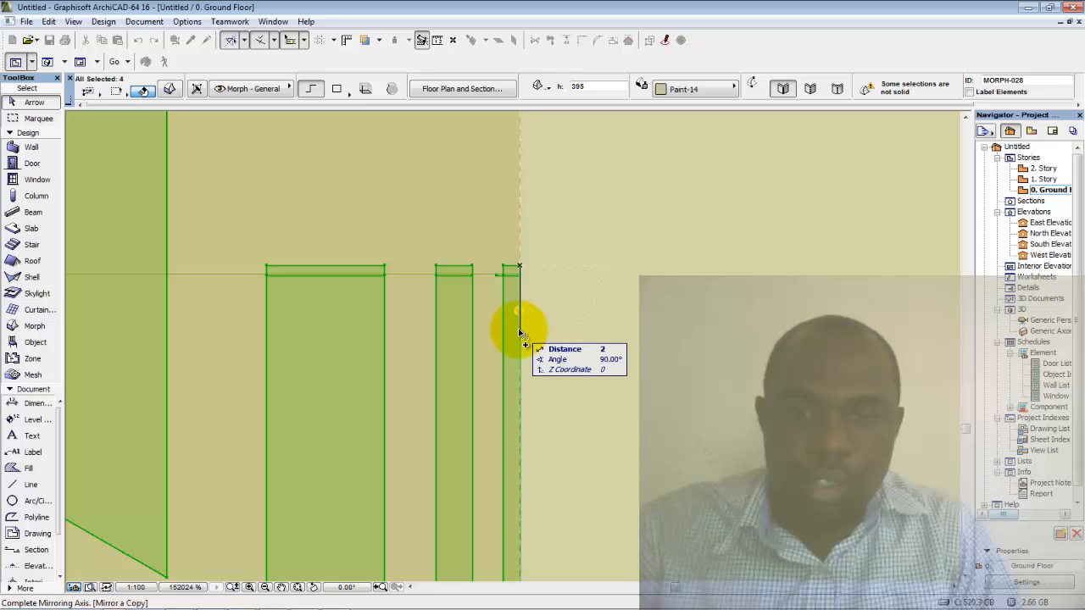
click(520, 332)
scroll(530, 324, down, 14)
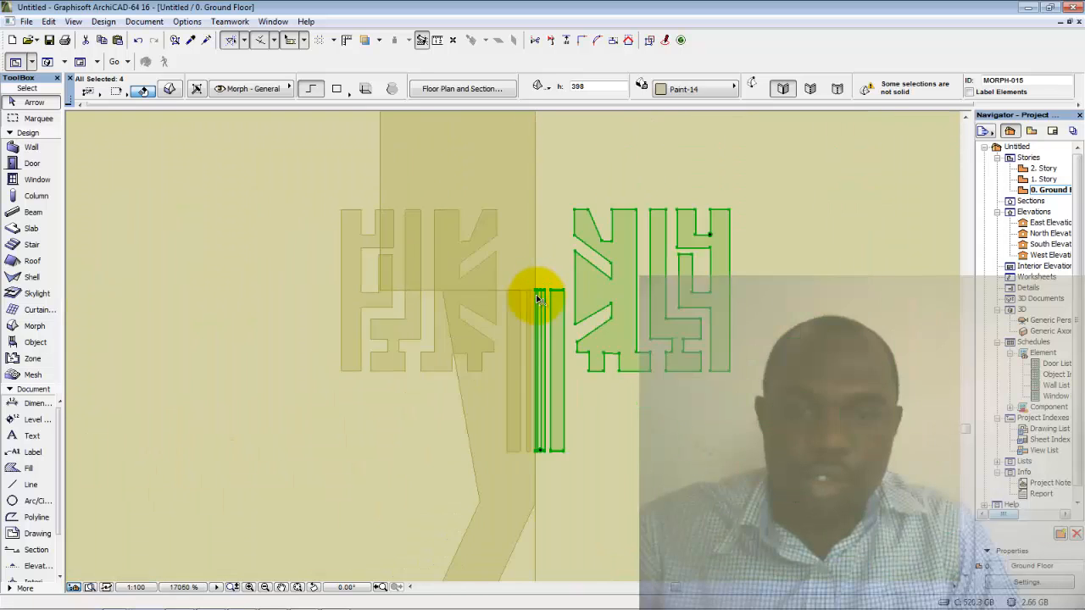
middle_drag(539, 301, 529, 296)
click(791, 302)
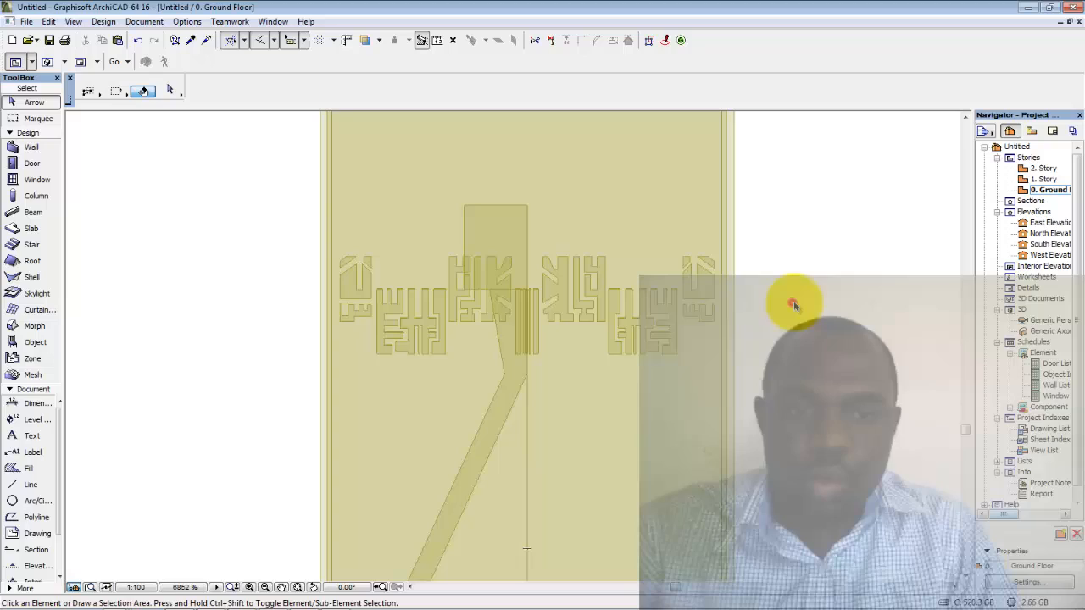
Check the mirrored tread morphs on the tyre in the Generic Perspective and return to the Ground Floor plan.
double_click(1028, 323)
shift+middle_drag(552, 298, 612, 329)
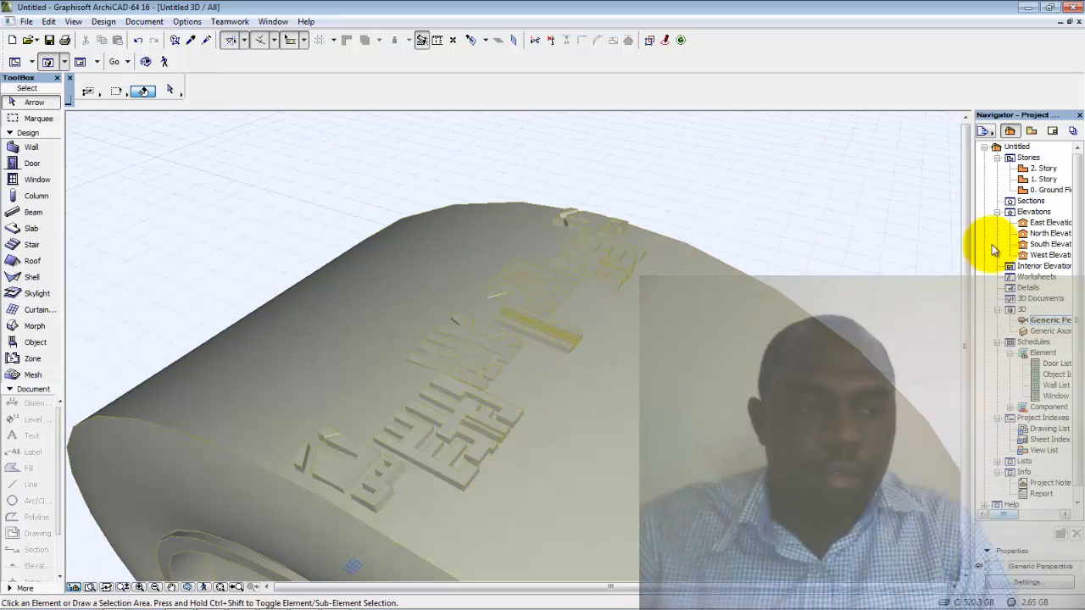
double_click(1048, 190)
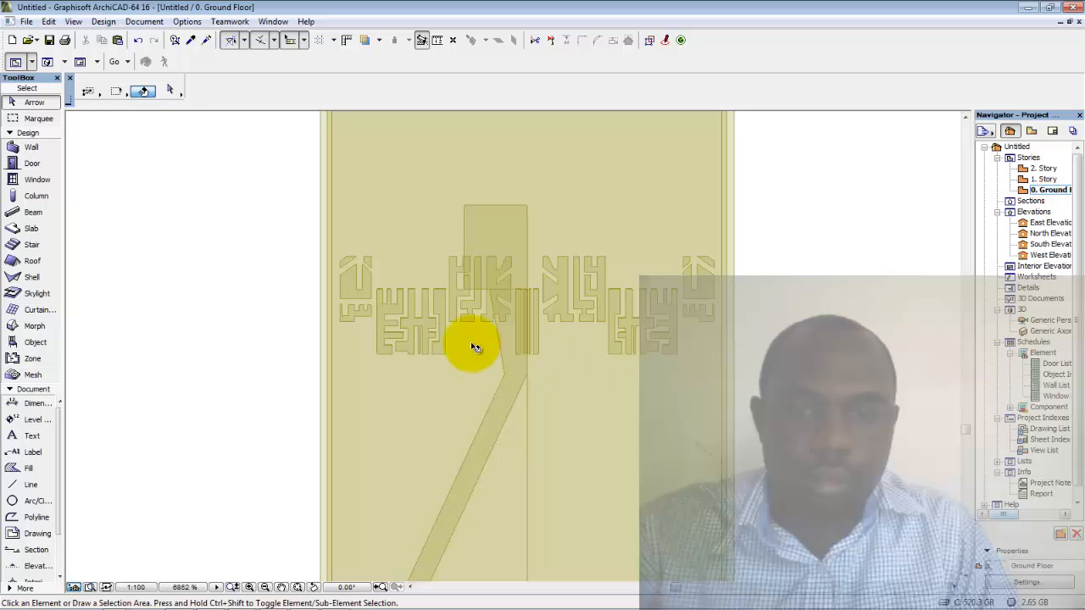
scroll(483, 268, up, 3)
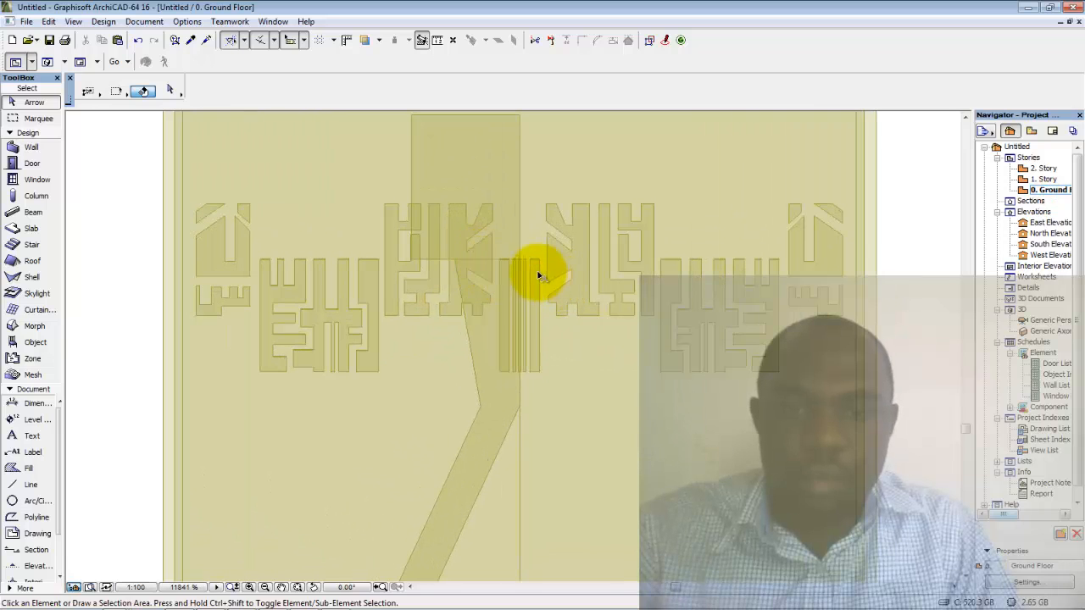
scroll(508, 285, up, 1)
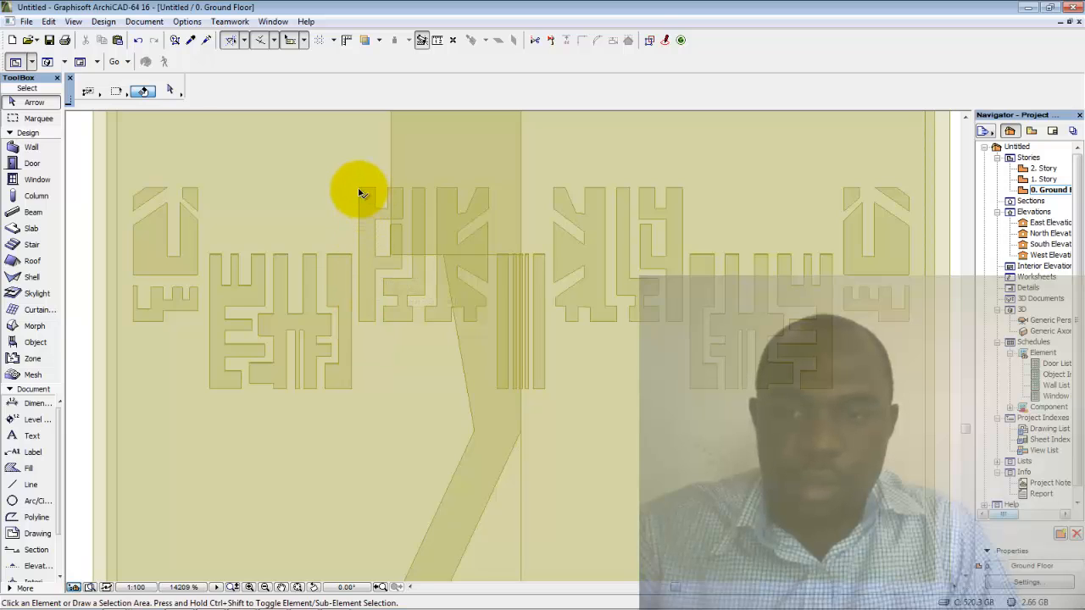
Measure the outer edge of the original tread block next to the narrow strips, along the tyre's rolling direction.
click(353, 391)
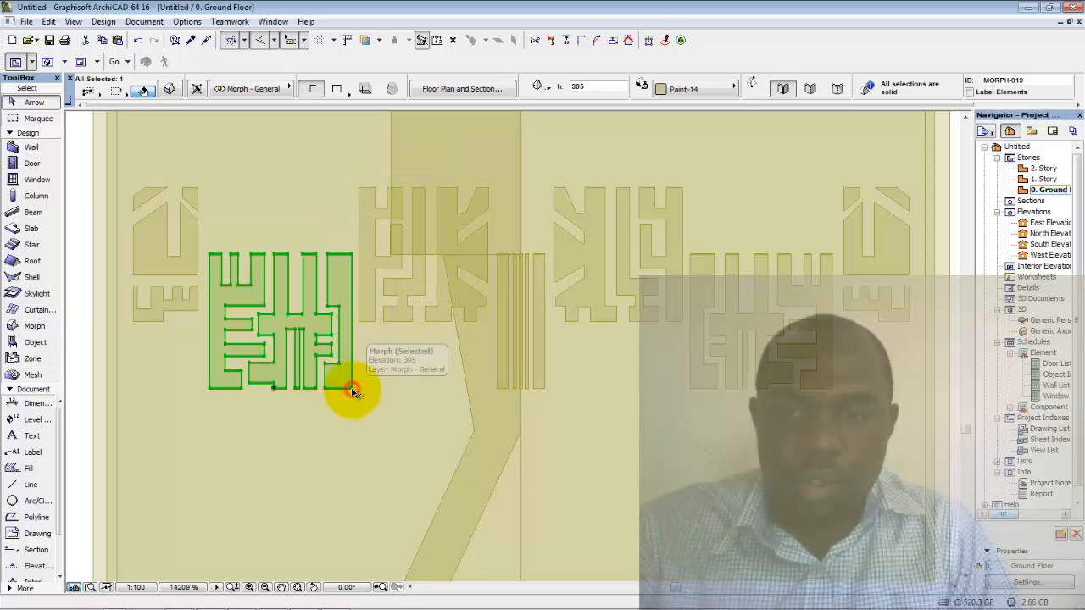
click(360, 188)
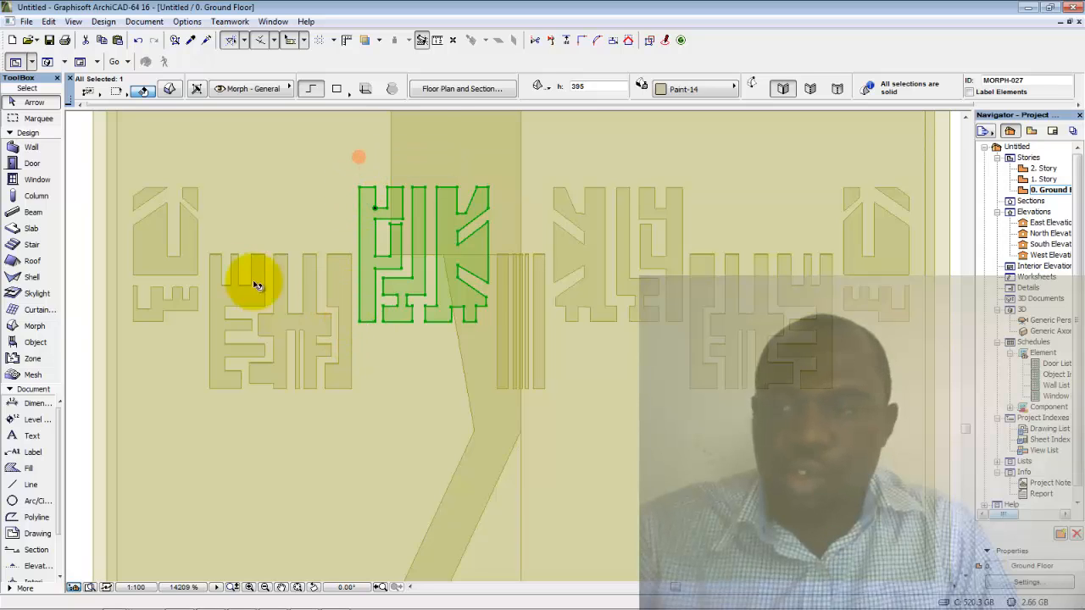
click(285, 164)
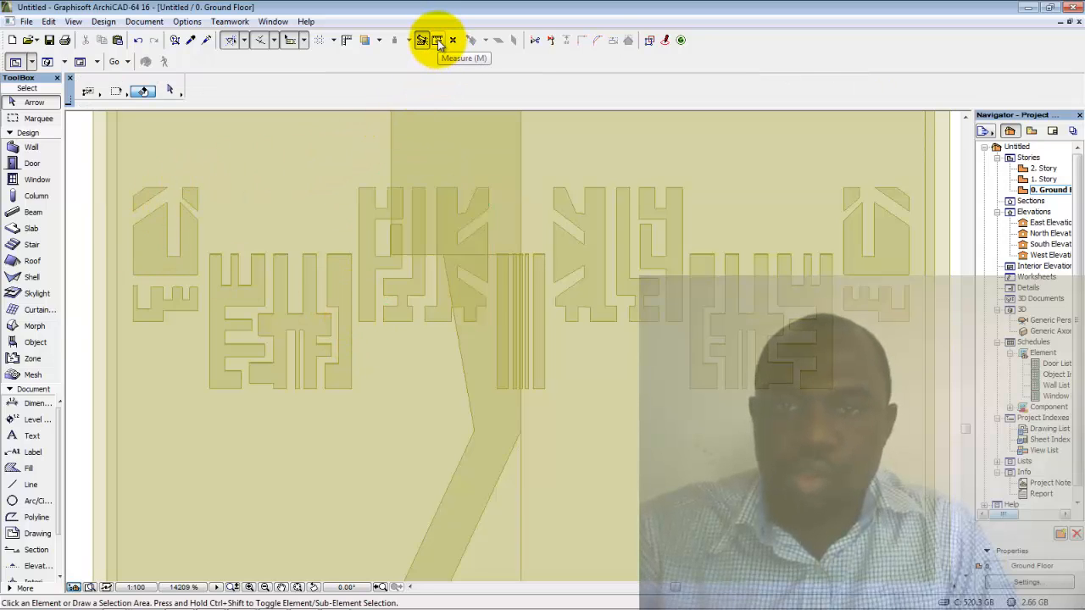
click(437, 40)
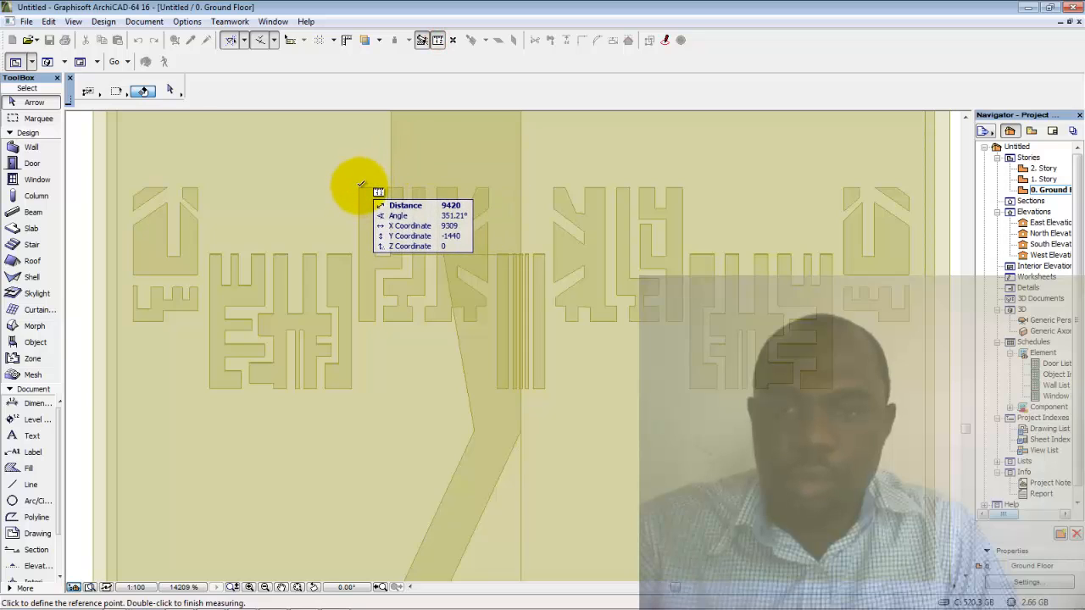
click(359, 187)
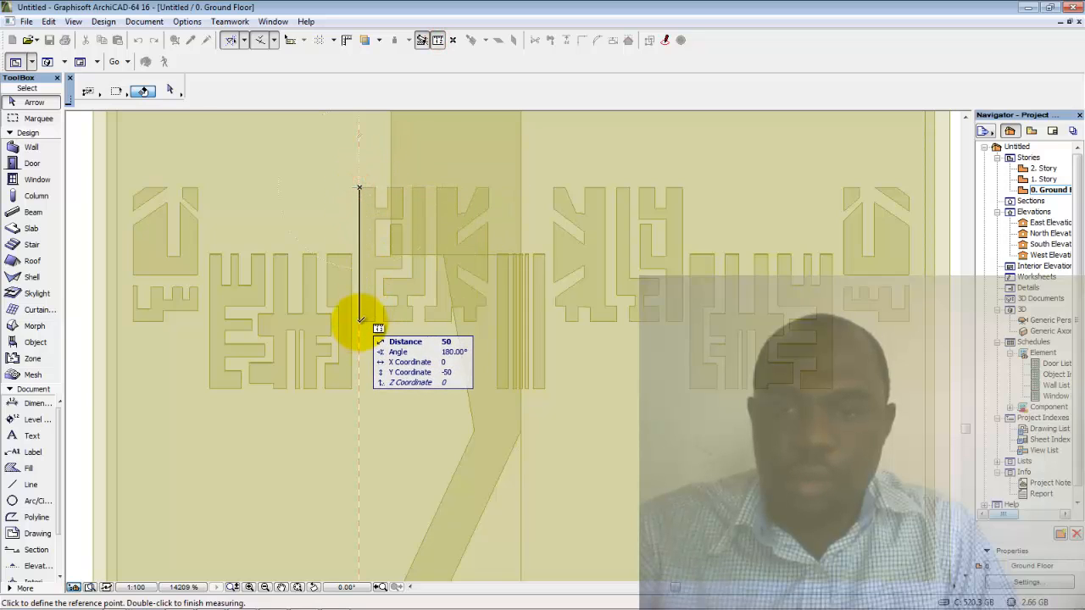
key(Escape)
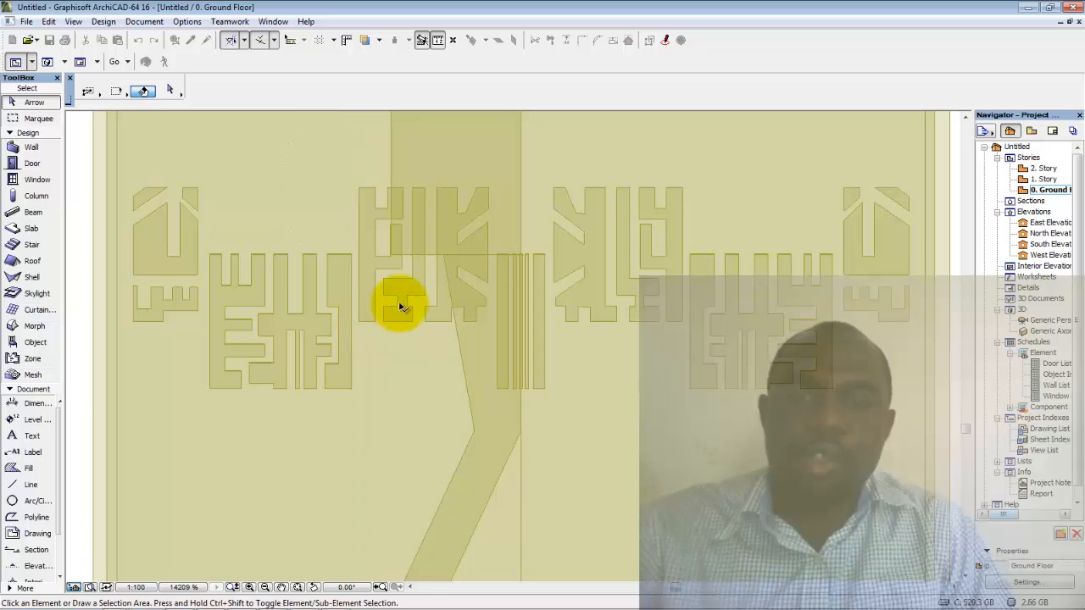
Open the North Elevation and bring the wheel into close view.
scroll(400, 303, down, 1)
scroll(445, 306, down, 3)
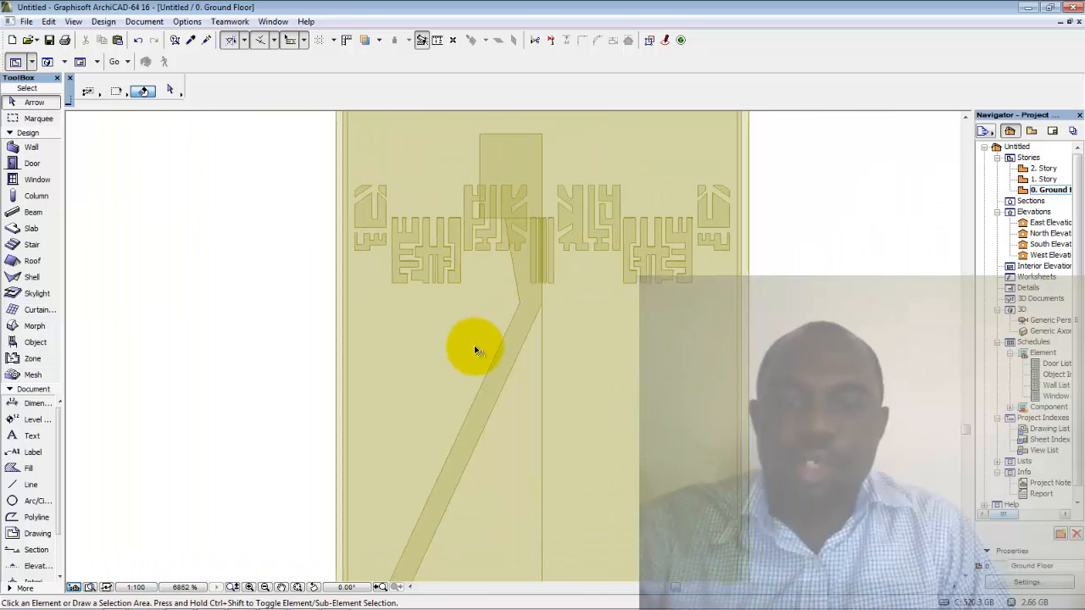
scroll(665, 363, down, 5)
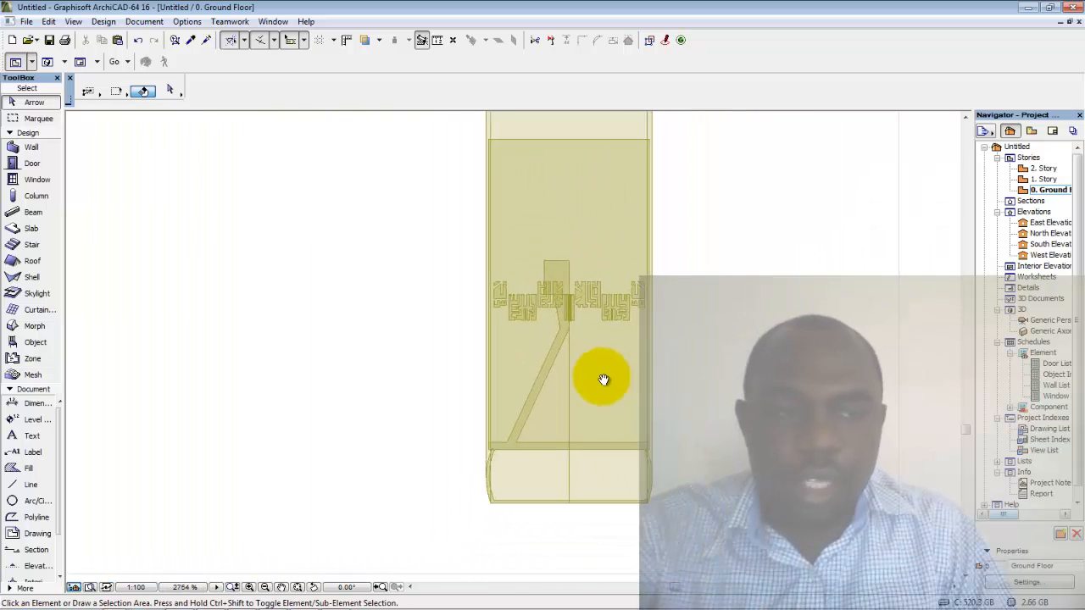
double_click(1051, 237)
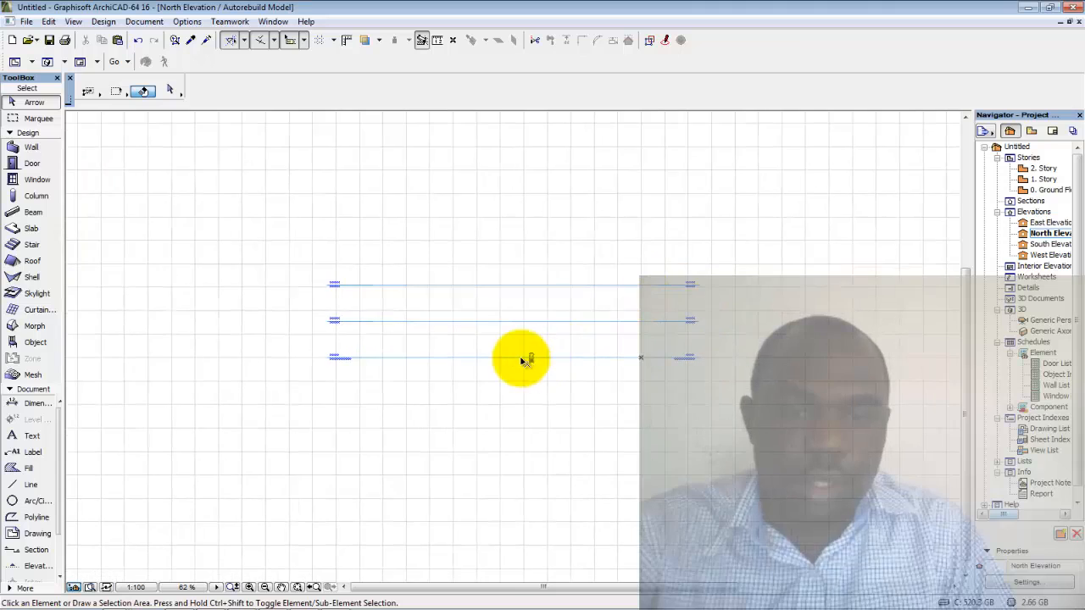
scroll(528, 358, up, 10)
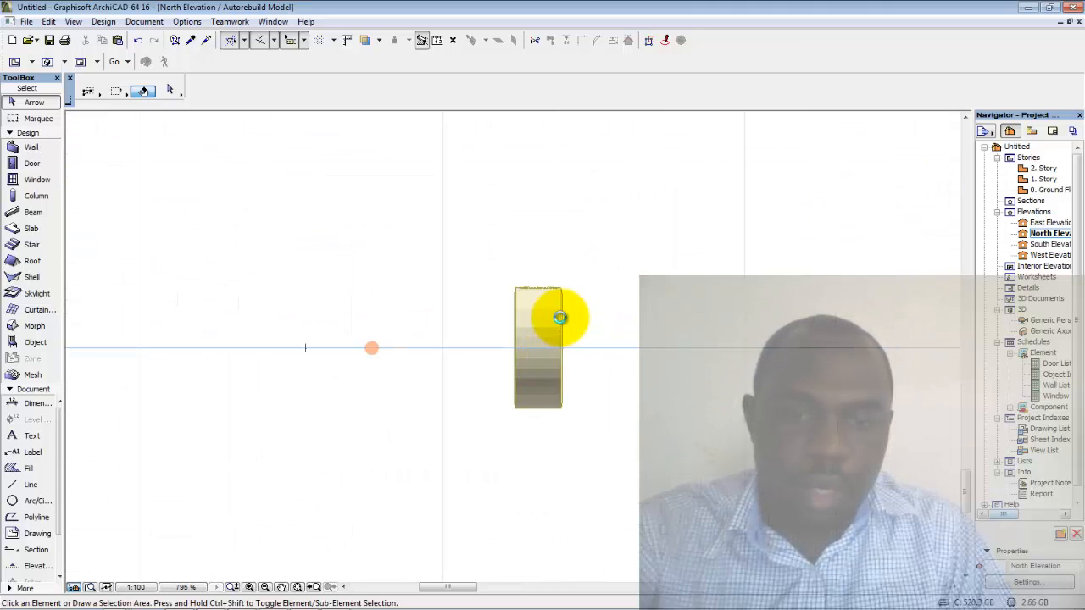
scroll(550, 314, up, 3)
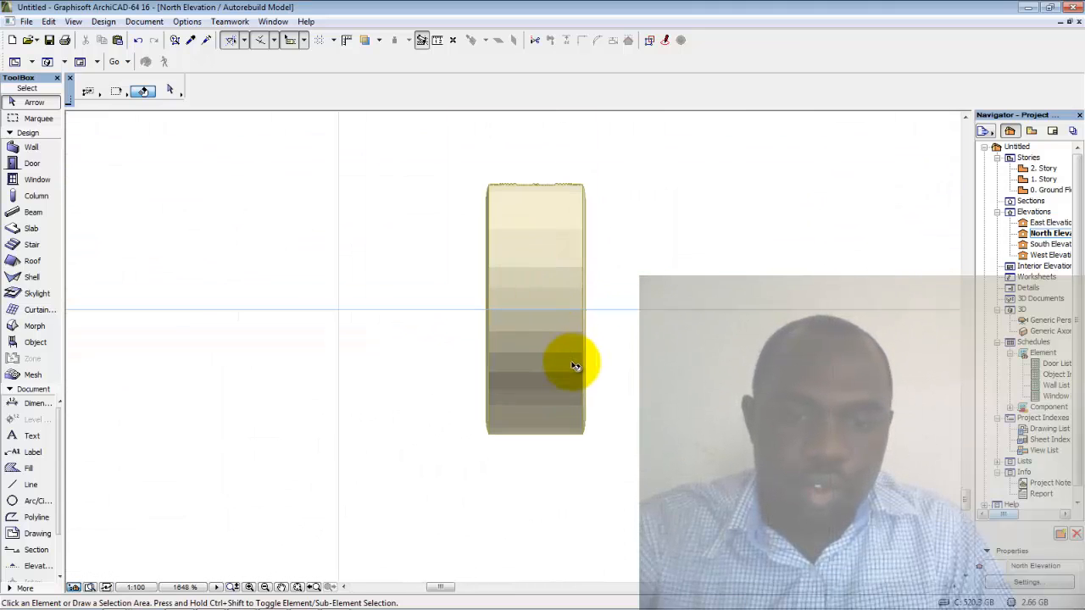
scroll(573, 366, up, 2)
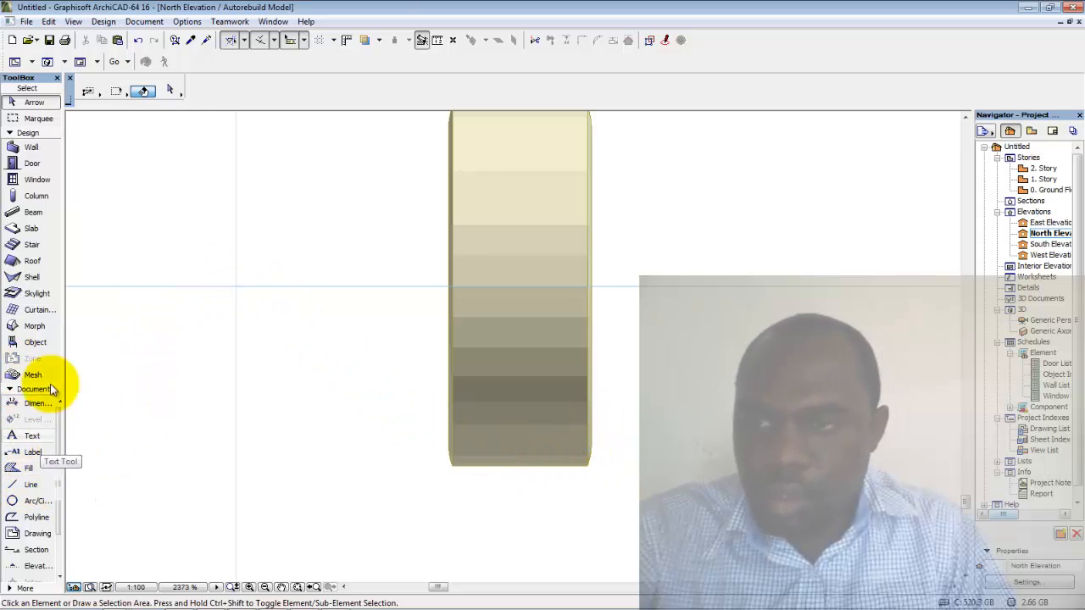
Measure the tyre's overall height between its lower and upper tread corners in the North Elevation.
click(438, 41)
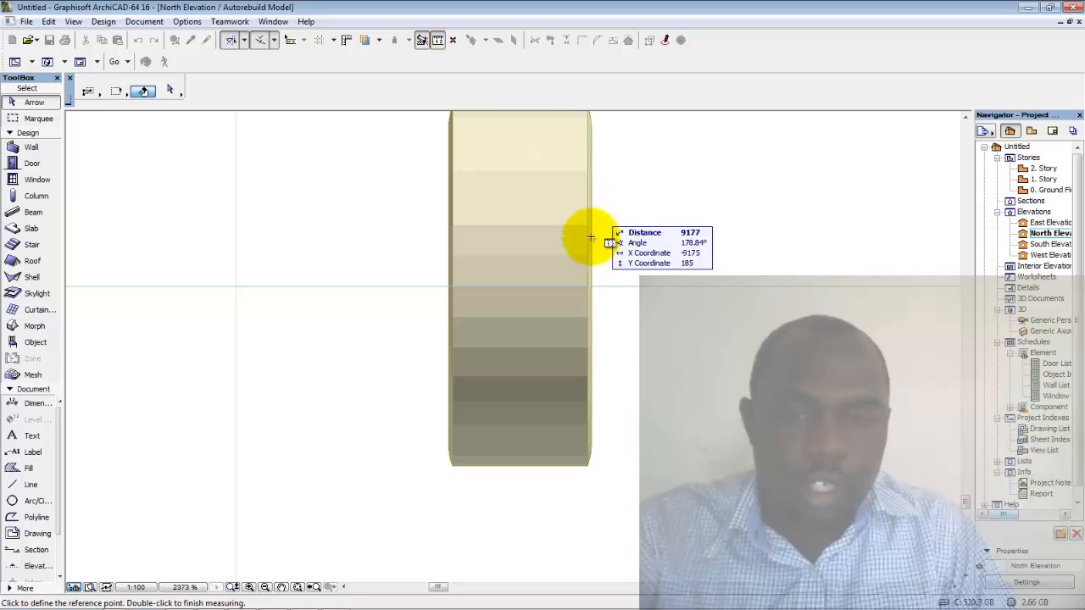
scroll(606, 459, up, 3)
scroll(605, 459, up, 2)
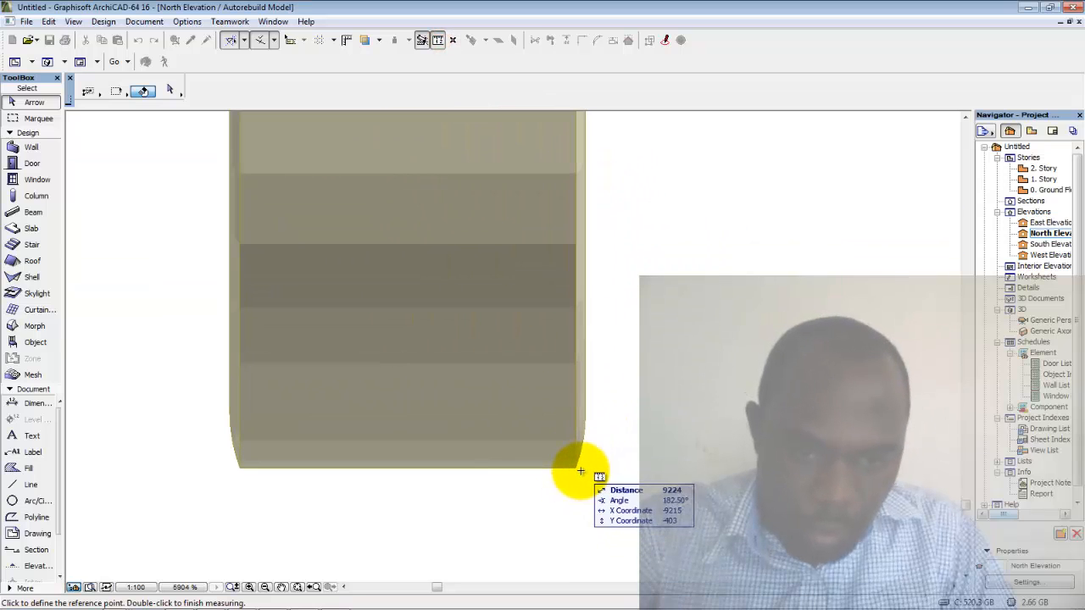
scroll(605, 331, down, 2)
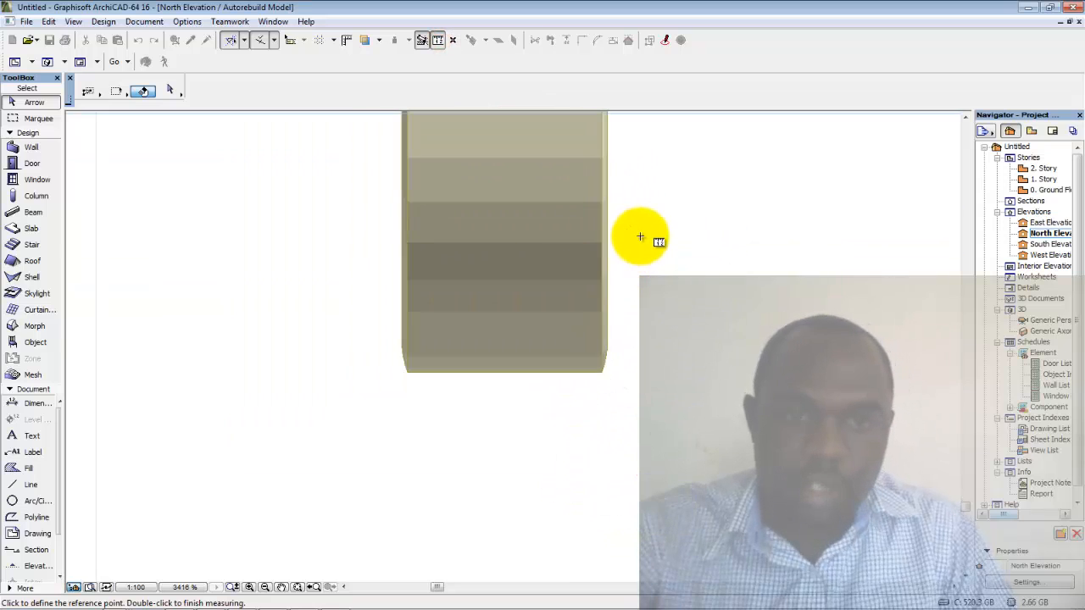
scroll(641, 234, down, 1)
scroll(585, 351, up, 1)
scroll(462, 242, up, 10)
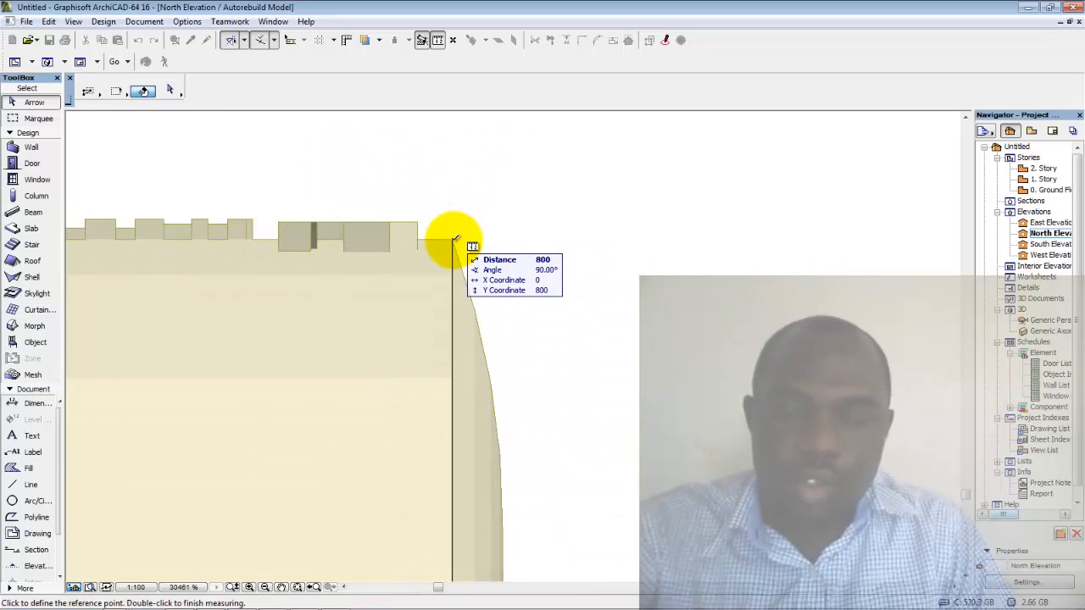
click(455, 240)
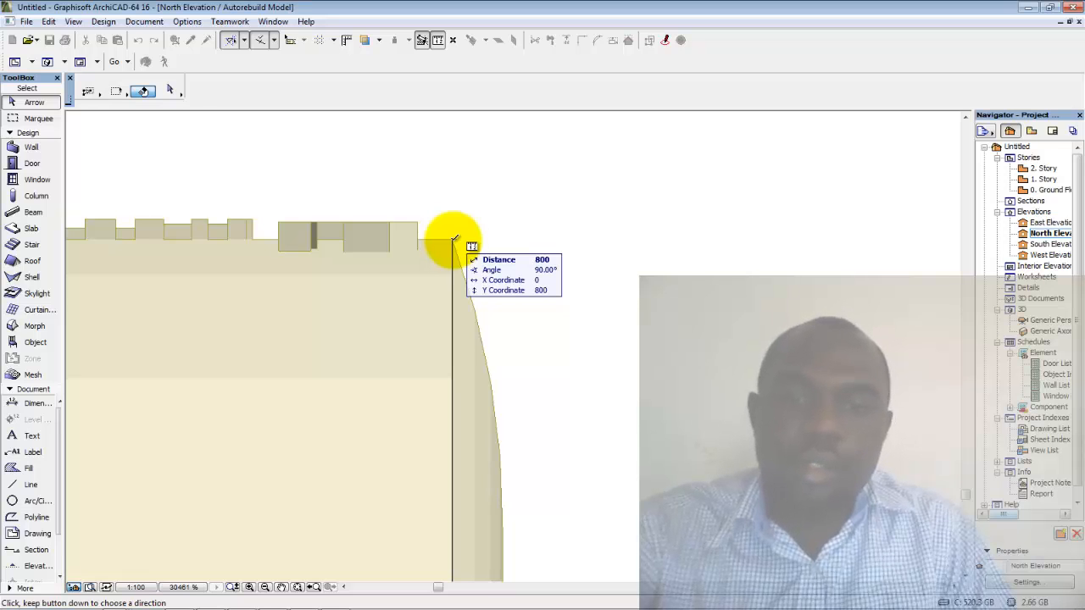
scroll(455, 239, down, 3)
right_click(623, 288)
click(661, 377)
scroll(636, 242, down, 3)
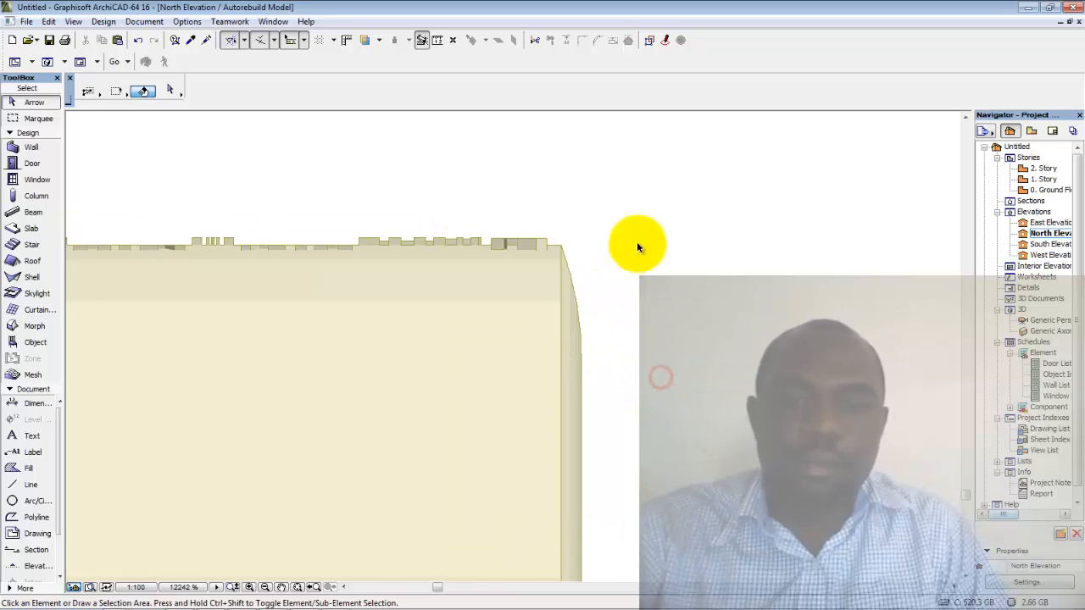
scroll(636, 242, down, 3)
Open the Generic Perspective and examine the tread pattern on the tyre from the side and from above.
click(1048, 321)
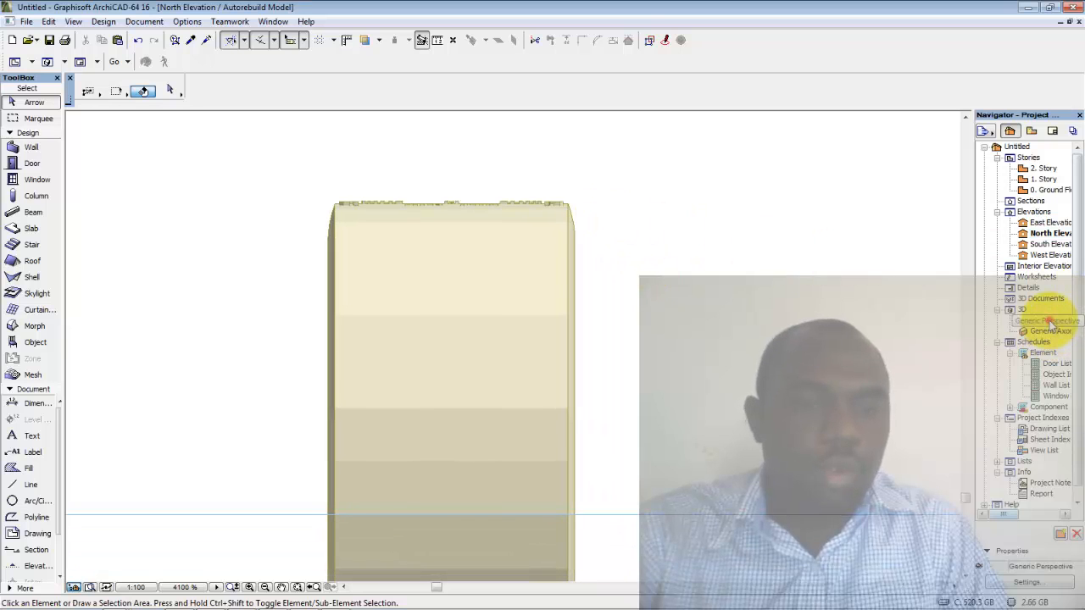
double_click(1048, 321)
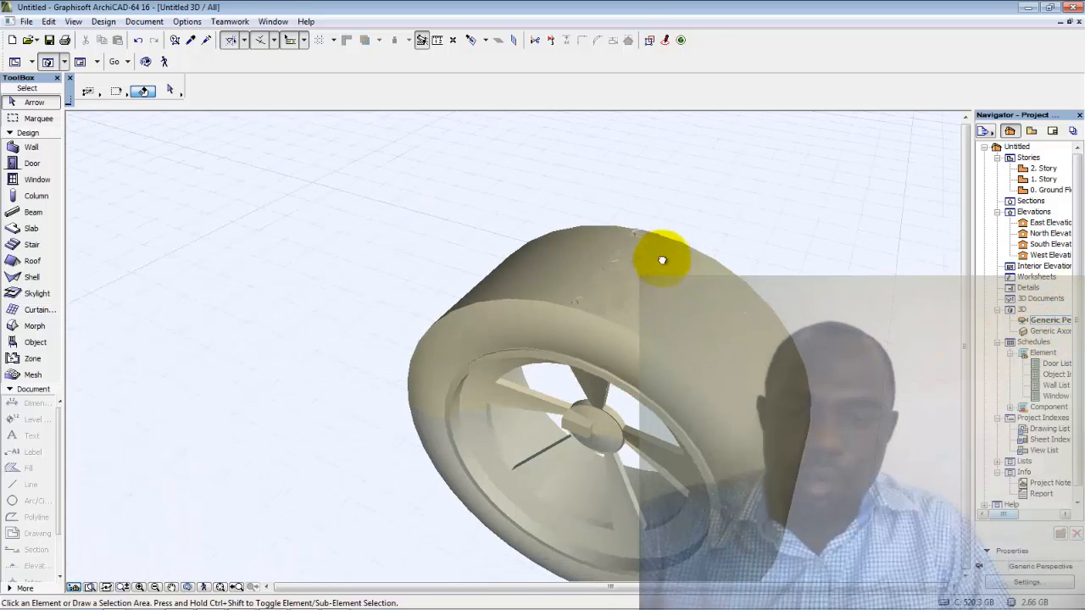
middle_drag(662, 260, 665, 242)
shift+middle_drag(600, 325, 596, 269)
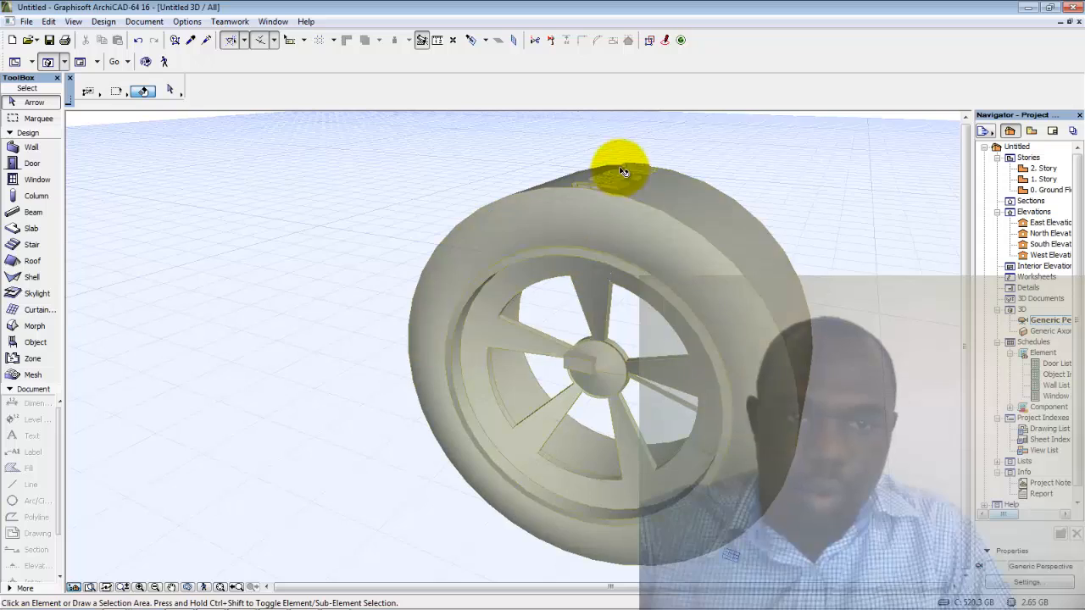
scroll(623, 174, up, 3)
scroll(613, 214, down, 5)
middle_drag(611, 215, 576, 293)
scroll(586, 280, up, 2)
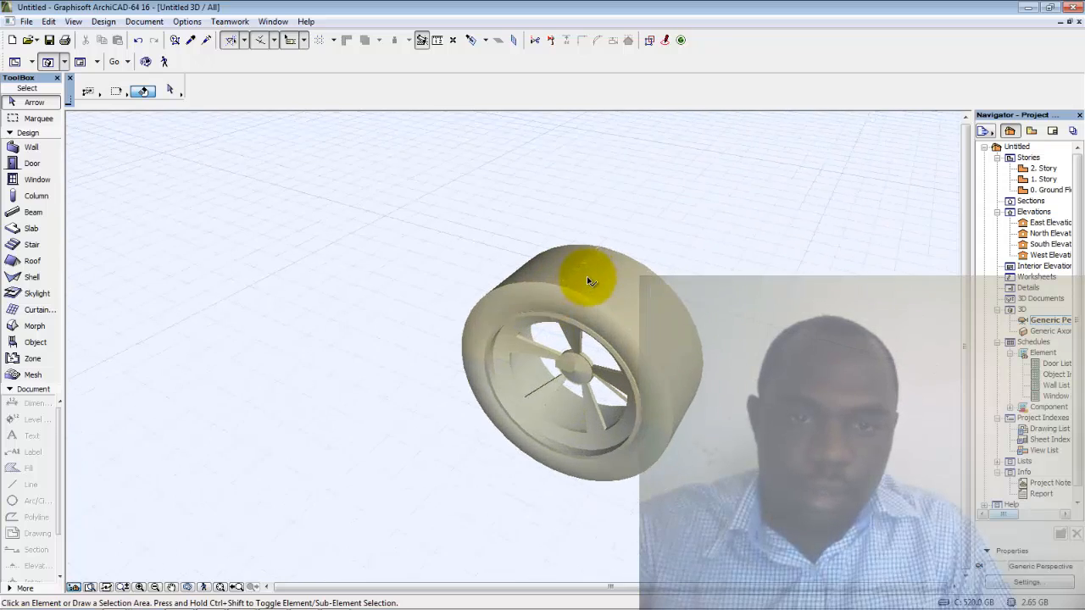
scroll(587, 276, up, 3)
Select the seven tread morphs across the tyre's width, including the narrow strips in the middle.
click(584, 297)
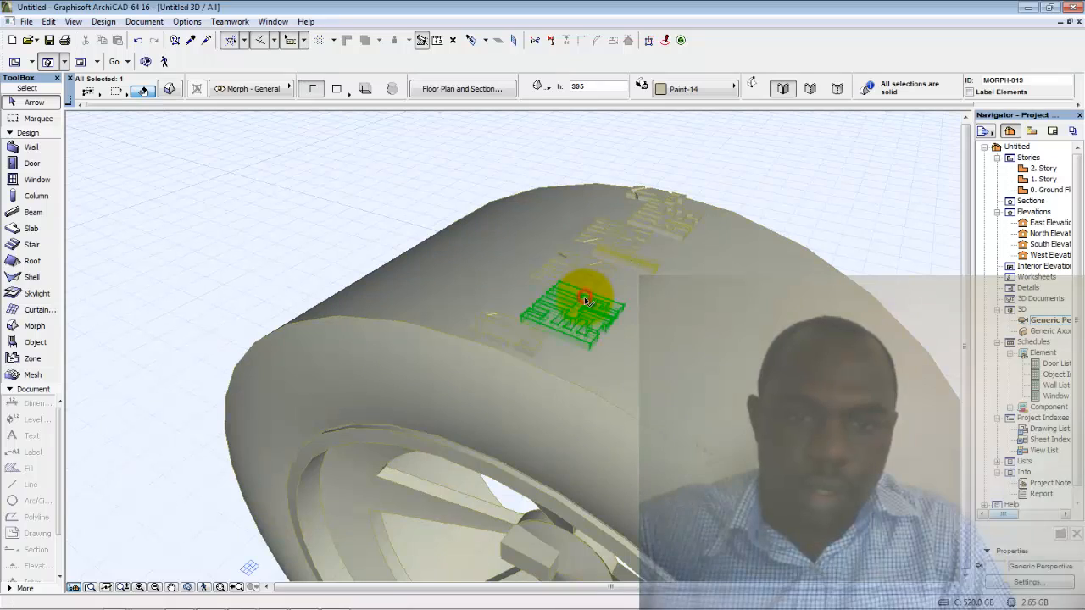
shift+click(522, 343)
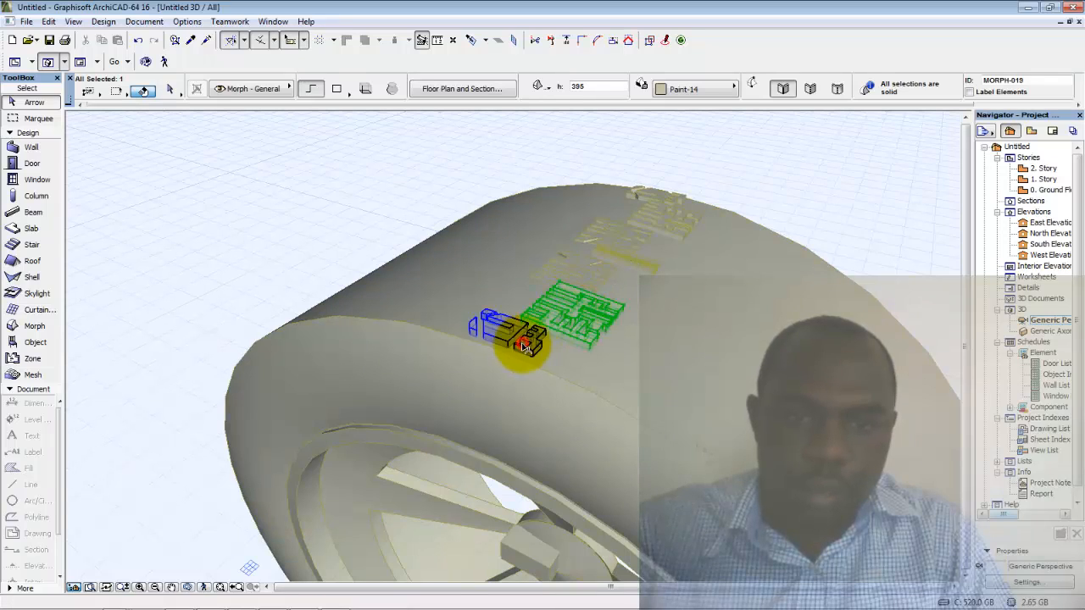
shift+click(606, 256)
shift+click(626, 266)
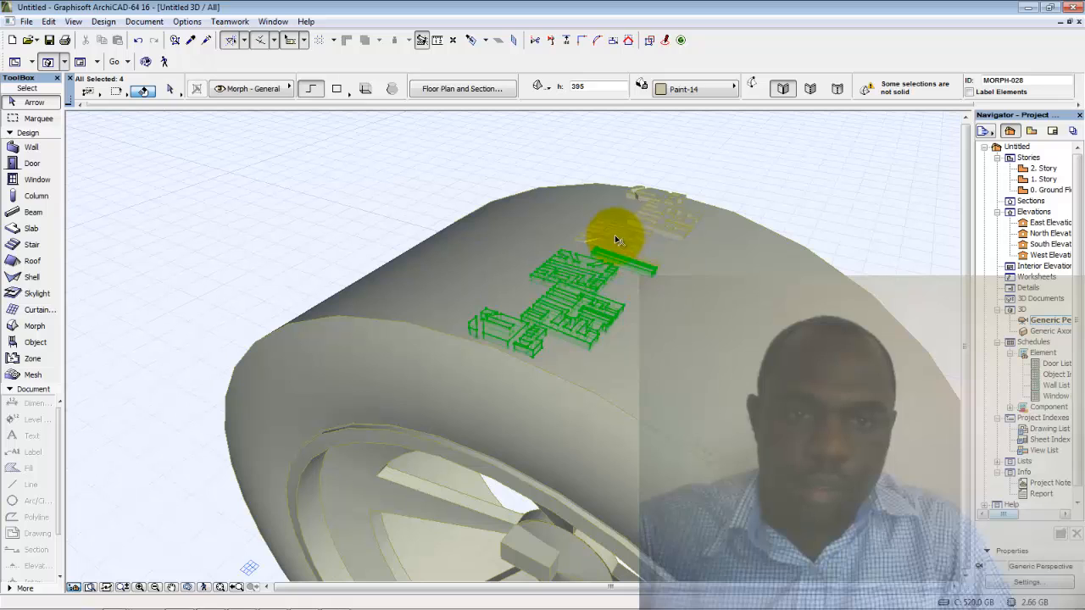
shift+click(614, 234)
shift+click(642, 199)
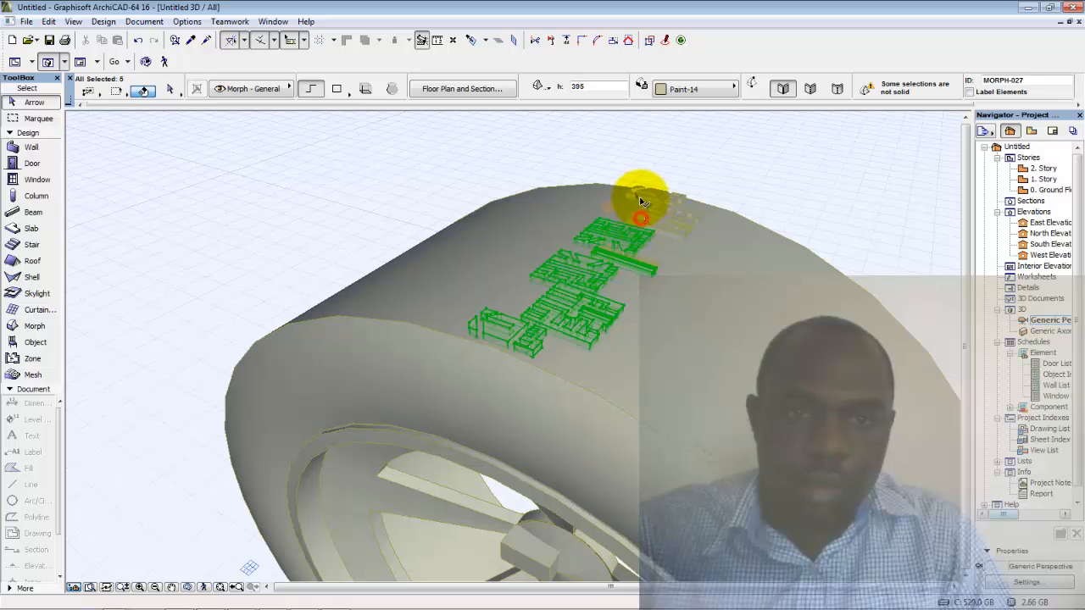
shift+click(641, 195)
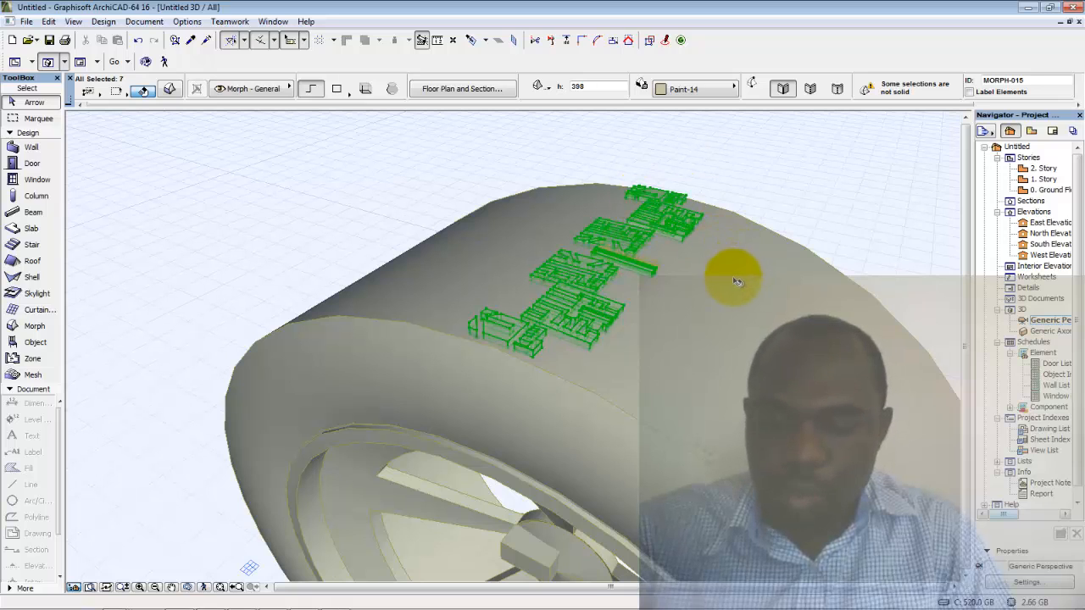
scroll(739, 203, down, 5)
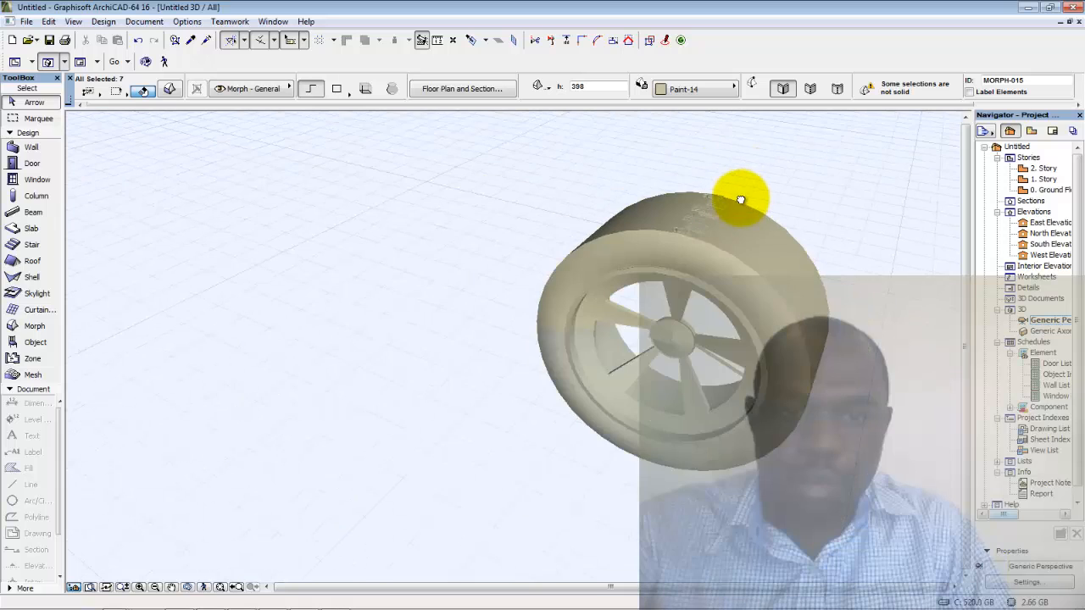
scroll(609, 253, up, 8)
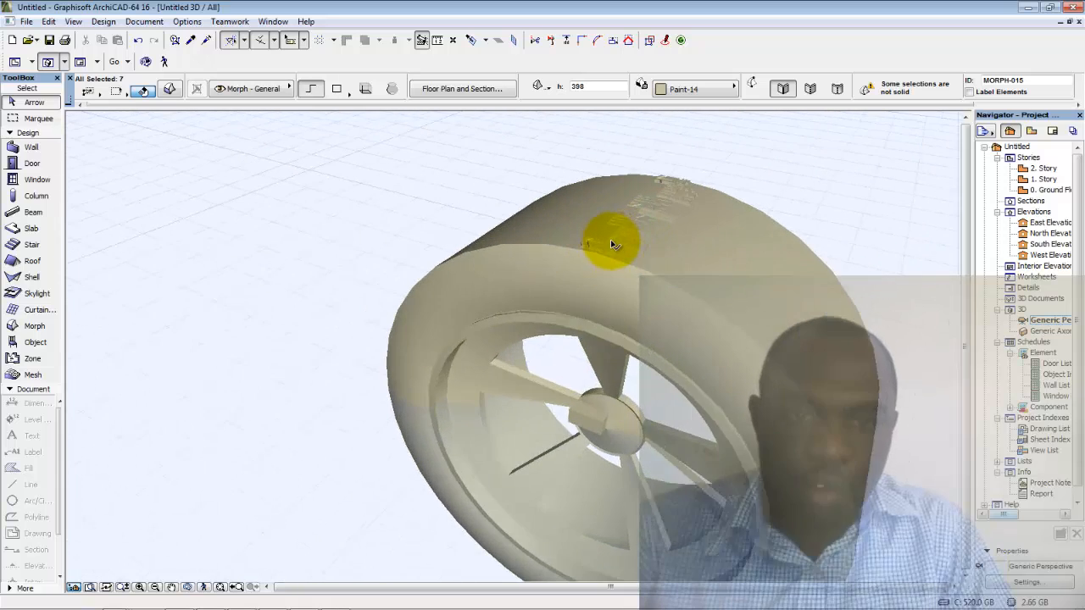
scroll(598, 257, down, 5)
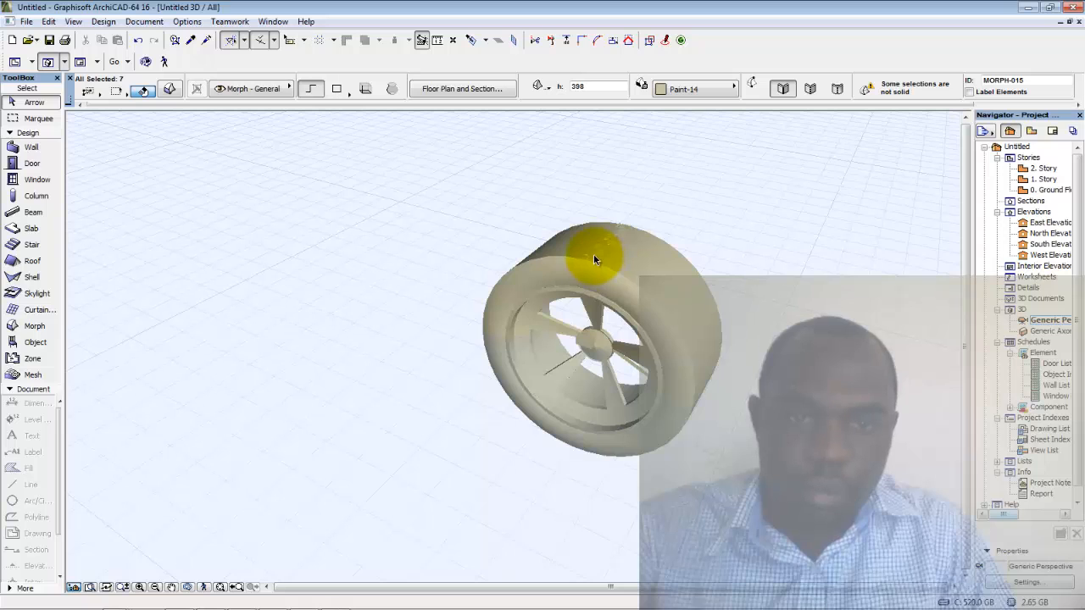
scroll(594, 255, up, 3)
scroll(595, 263, up, 5)
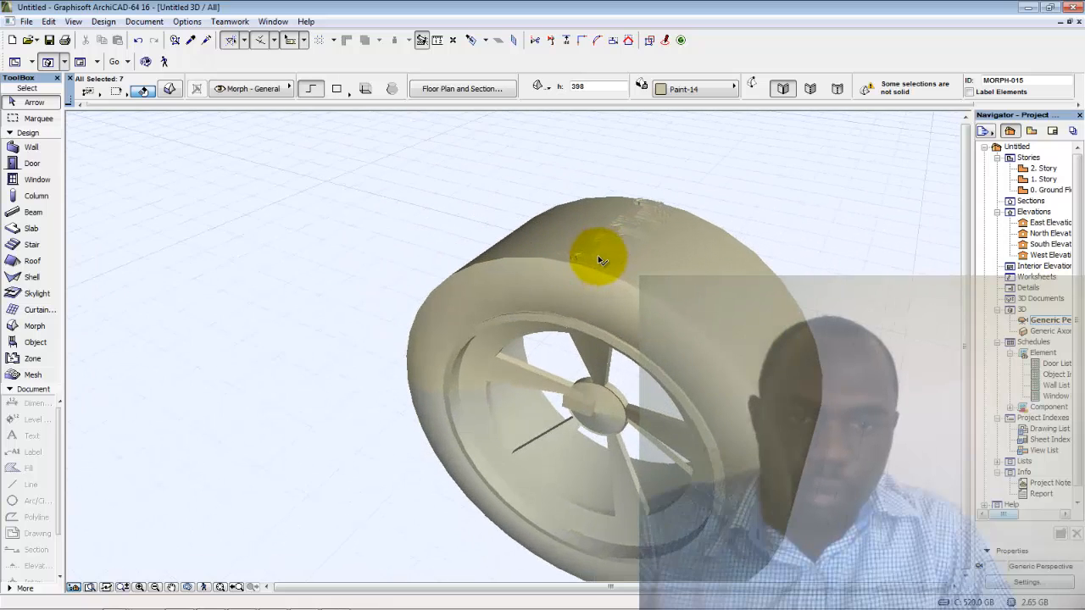
Merge the seven selected tread morphs into a single morph and select the merged tread row on the tyre.
scroll(616, 262, up, 3)
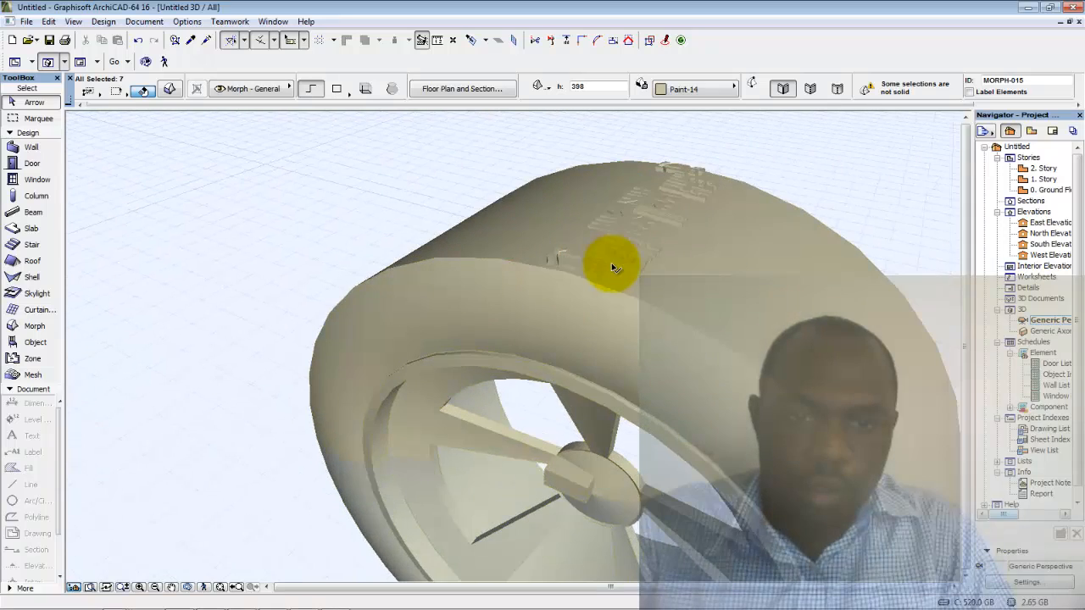
scroll(623, 266, up, 4)
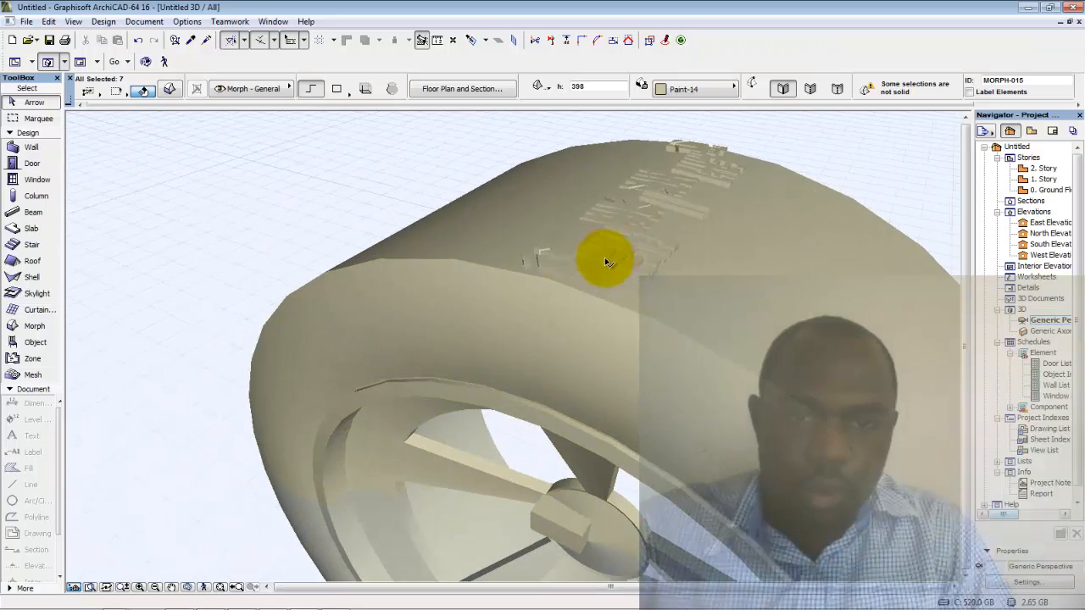
click(542, 264)
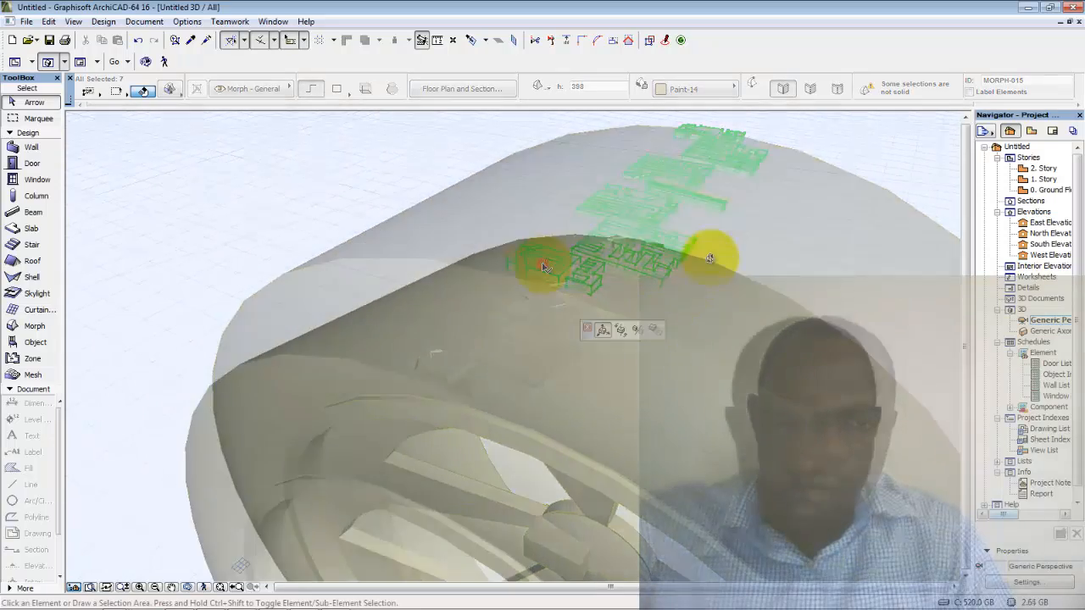
scroll(696, 296, down, 6)
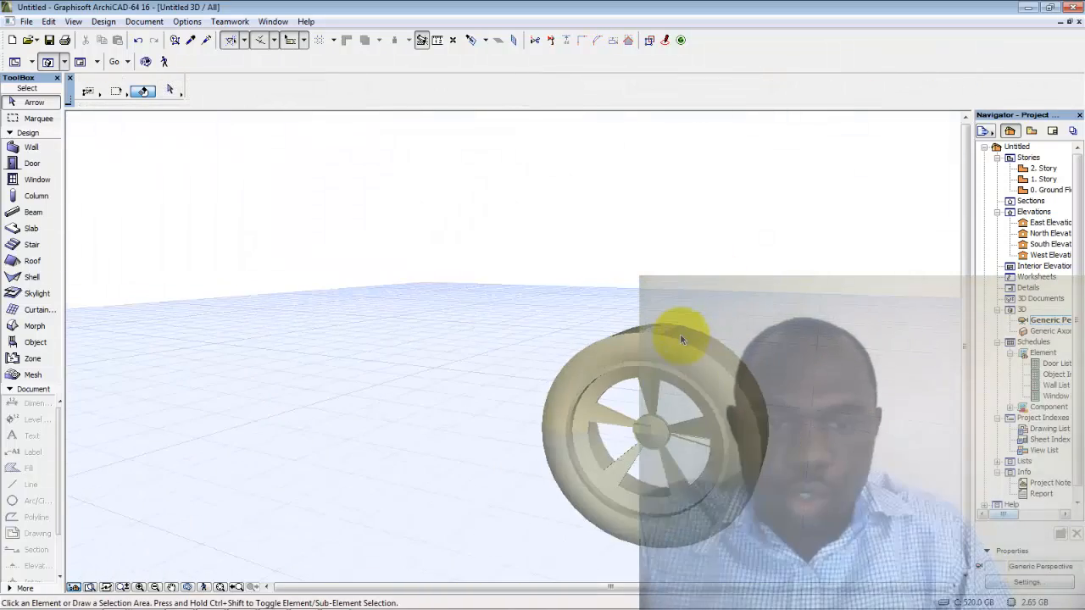
scroll(669, 331, up, 5)
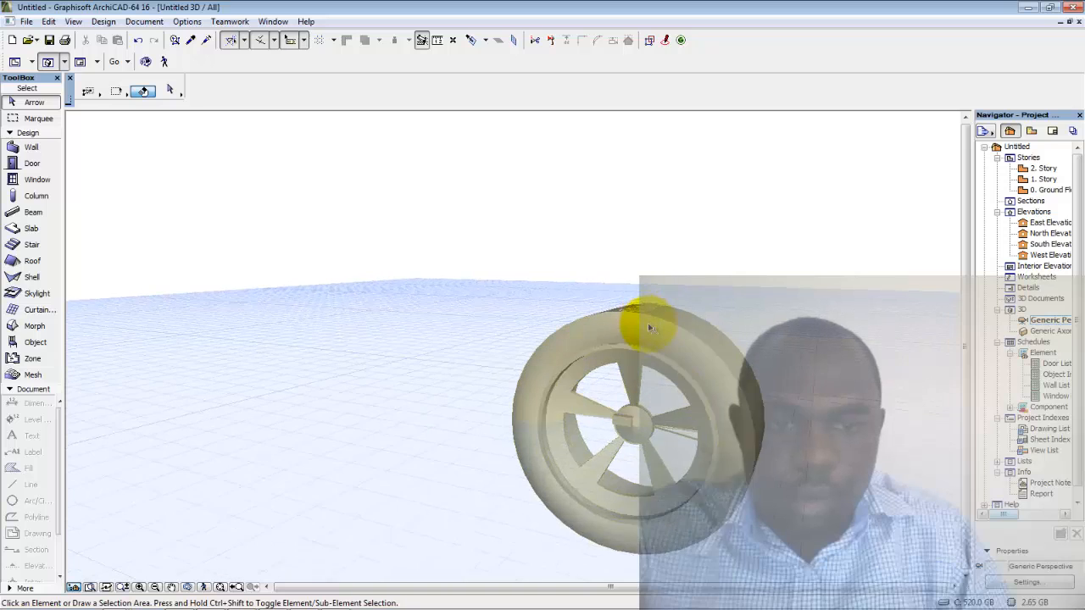
shift+middle_drag(650, 345, 574, 313)
click(572, 310)
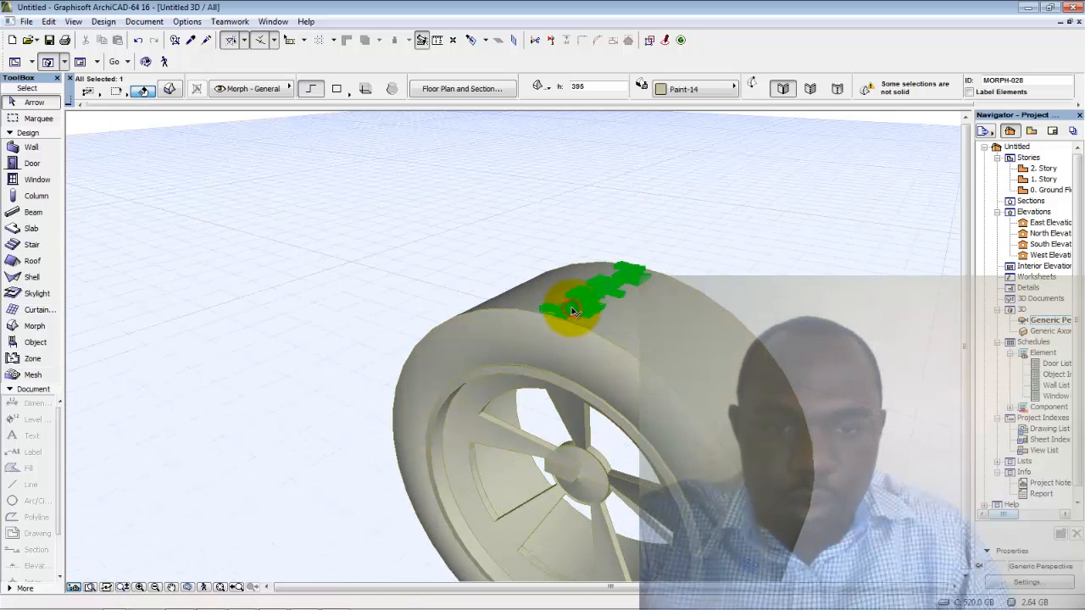
scroll(575, 300, up, 3)
scroll(576, 300, down, 5)
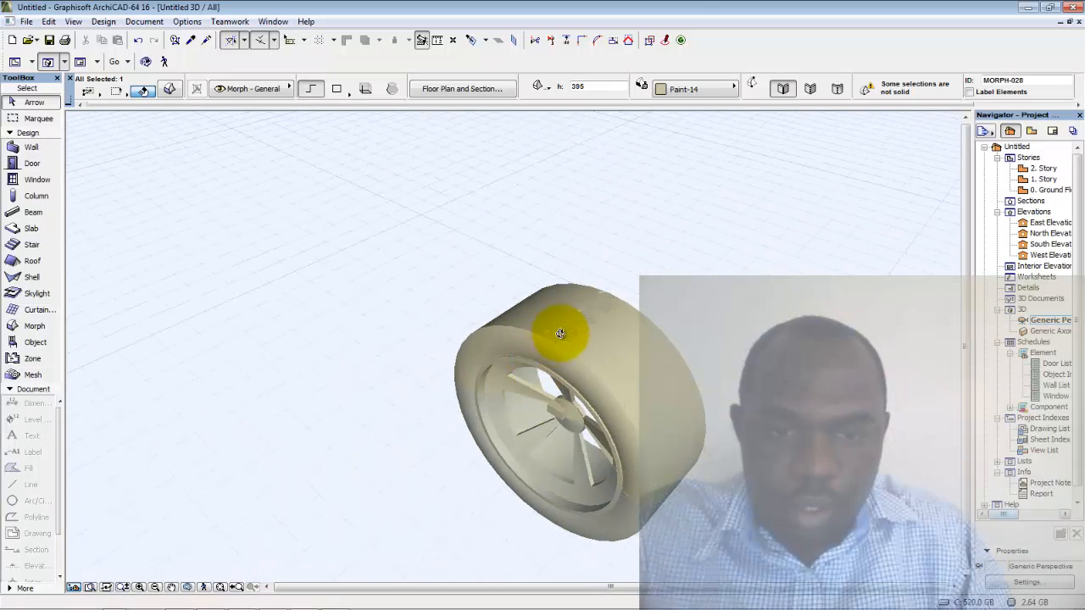
scroll(553, 339, up, 2)
scroll(553, 339, up, 4)
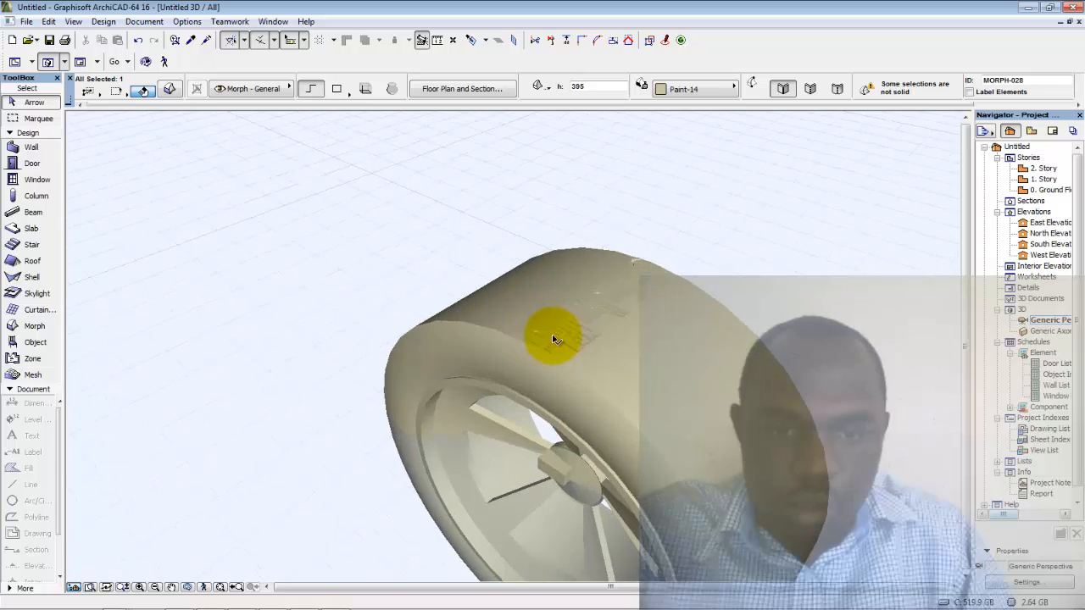
key(o)
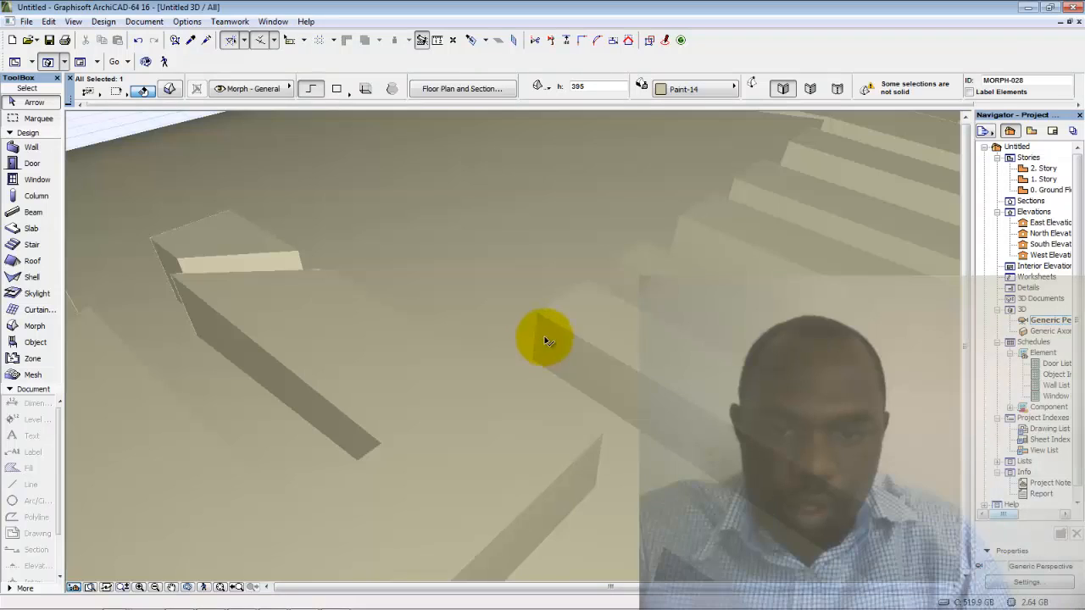
click(461, 465)
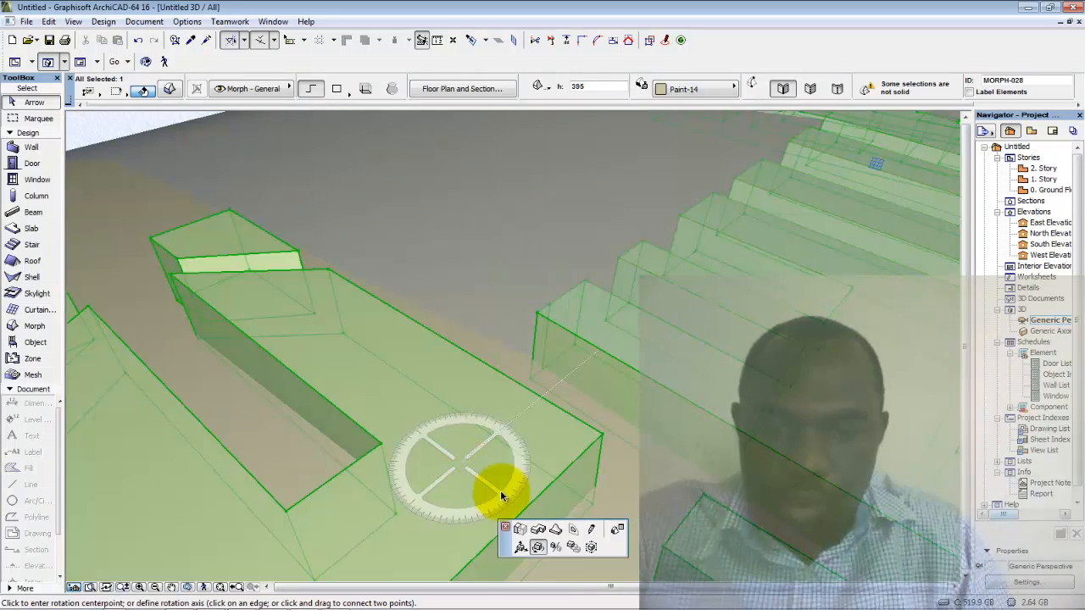
click(554, 529)
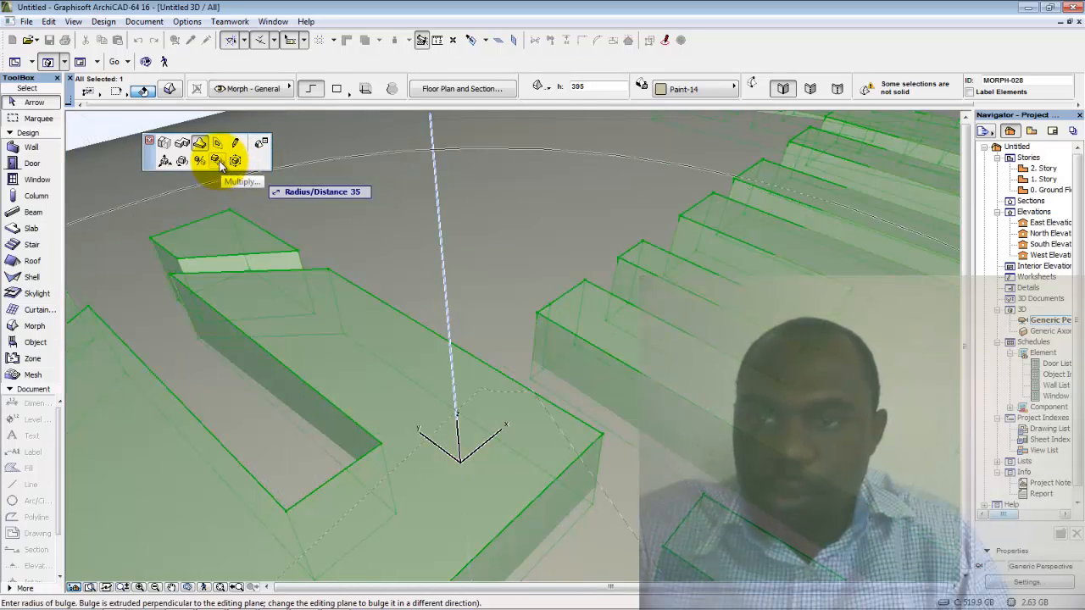
click(219, 162)
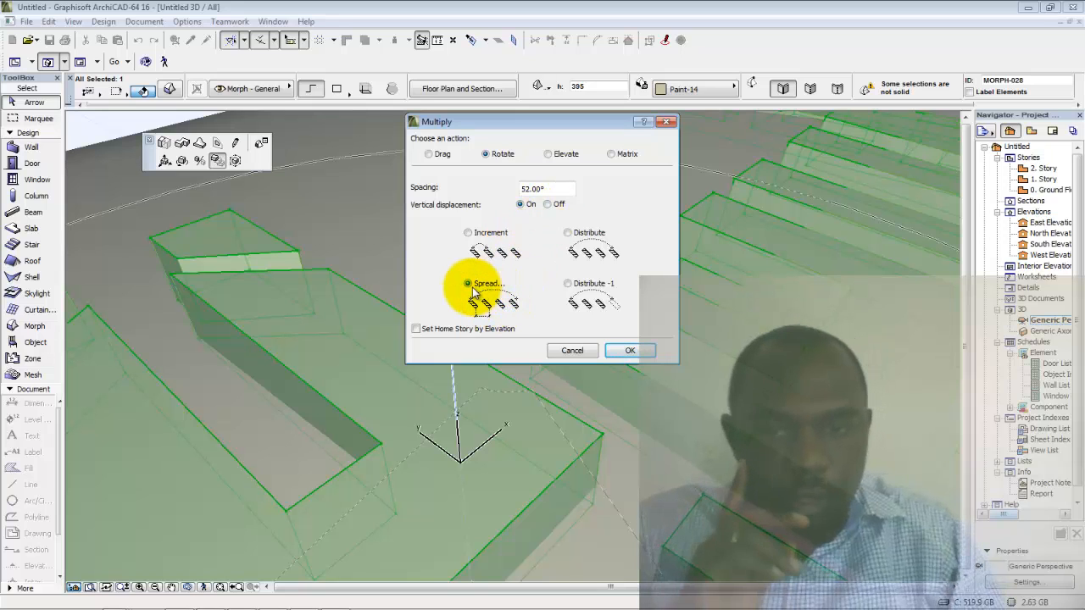
click(666, 126)
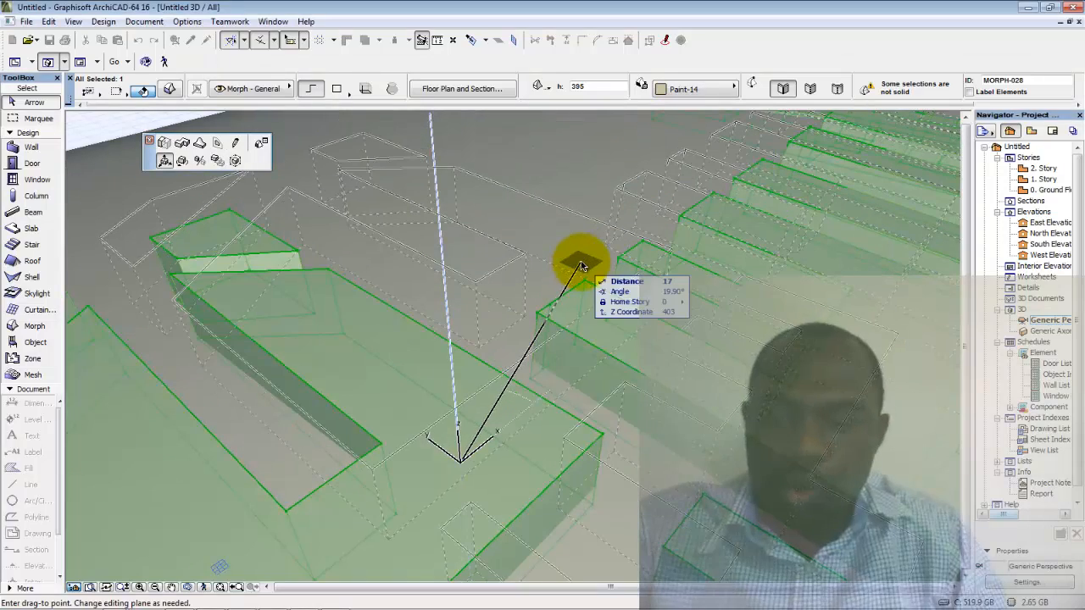
key(Escape)
scroll(567, 252, down, 5)
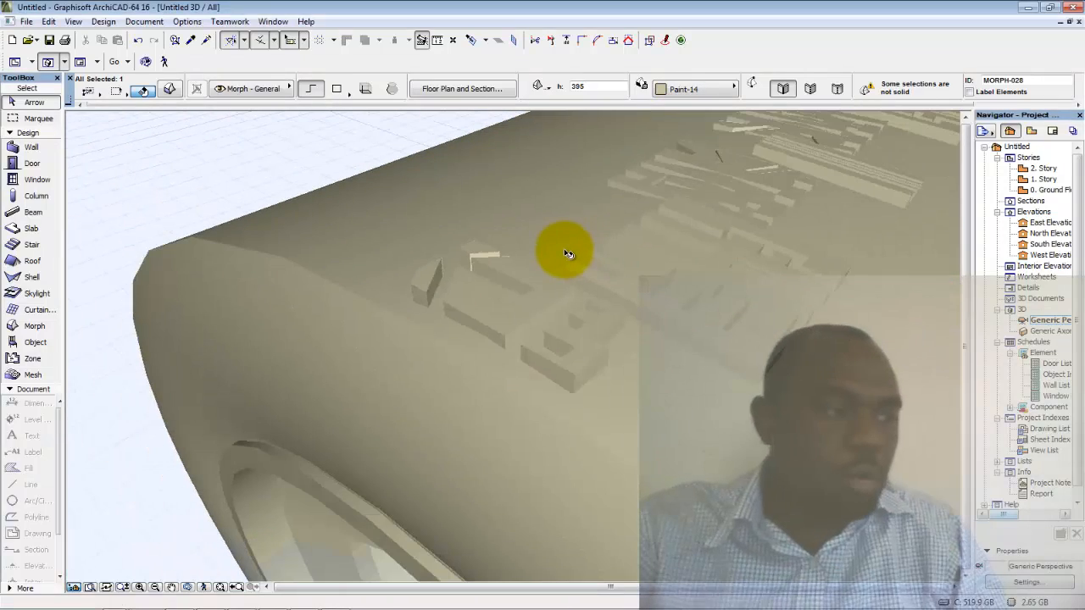
scroll(567, 253, down, 2)
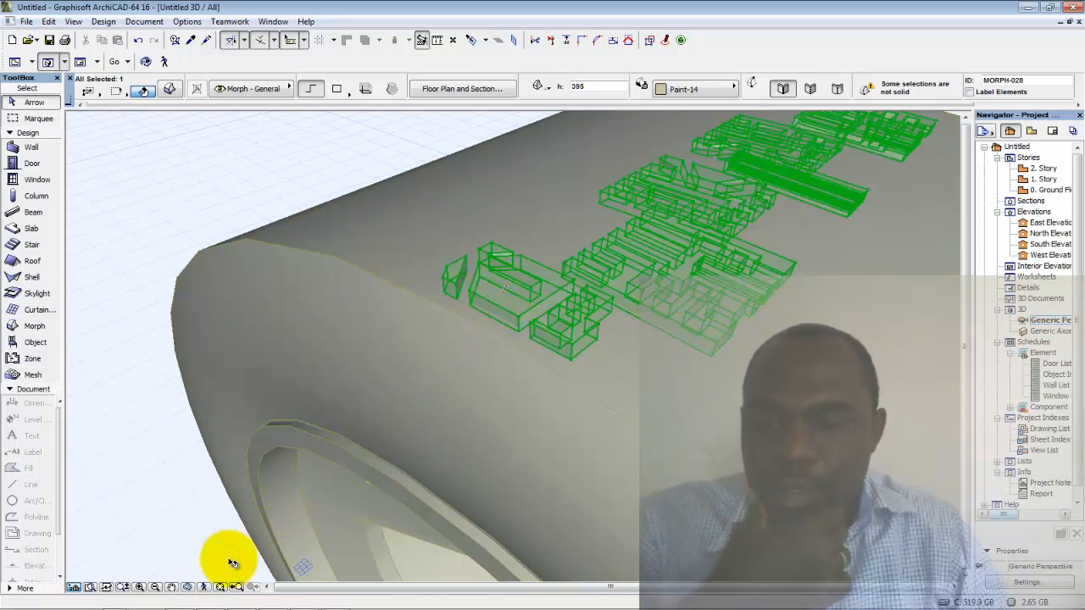
Open Calculator and work out the tyre's circumference as 22 × 800 / 7.
mouse_move(17, 601)
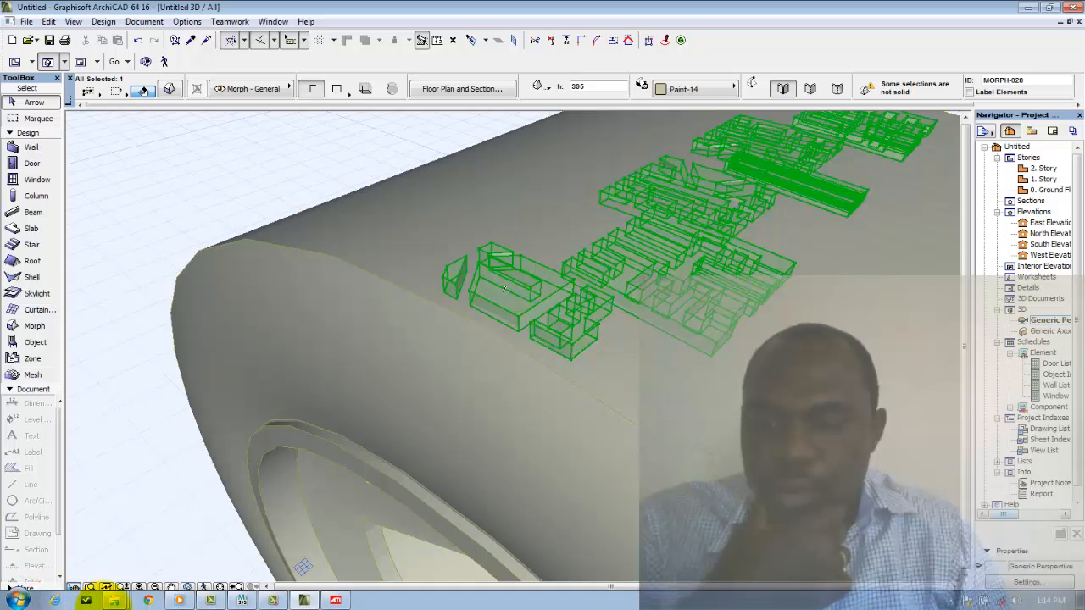
click(13, 595)
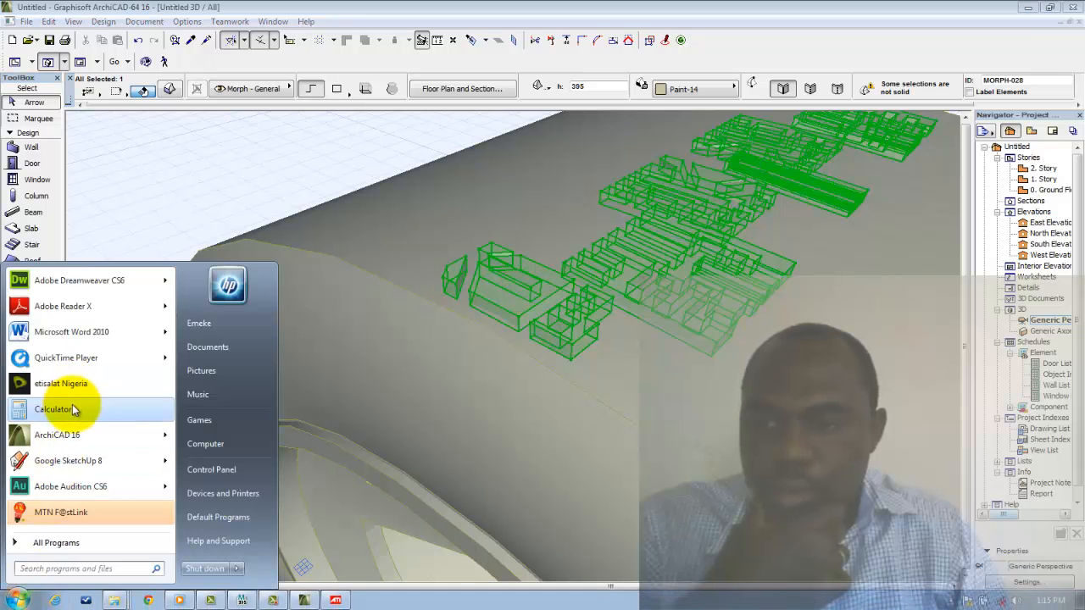
click(70, 409)
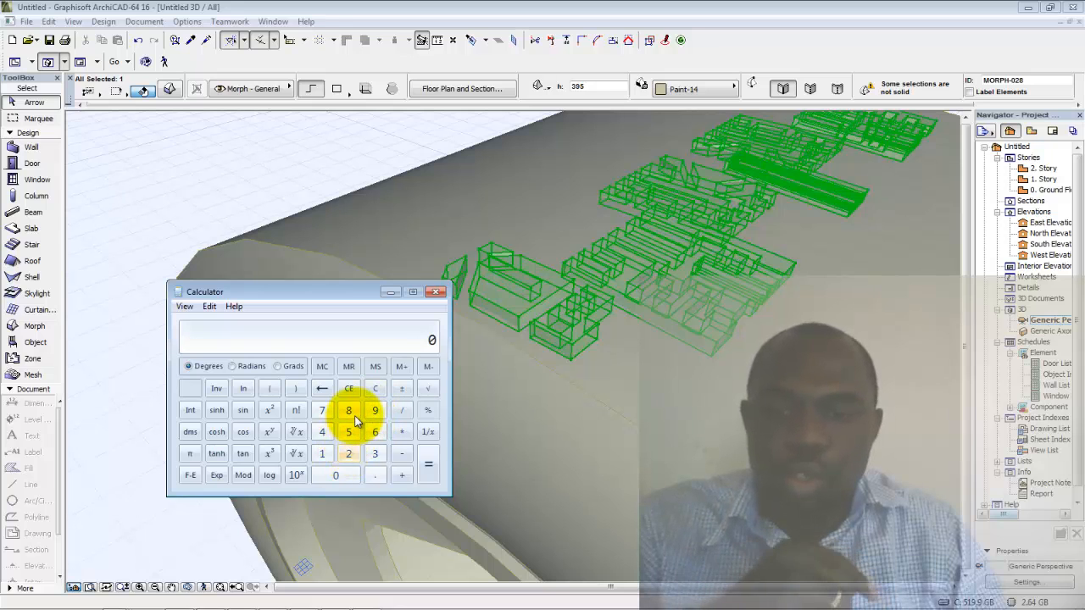
double_click(348, 455)
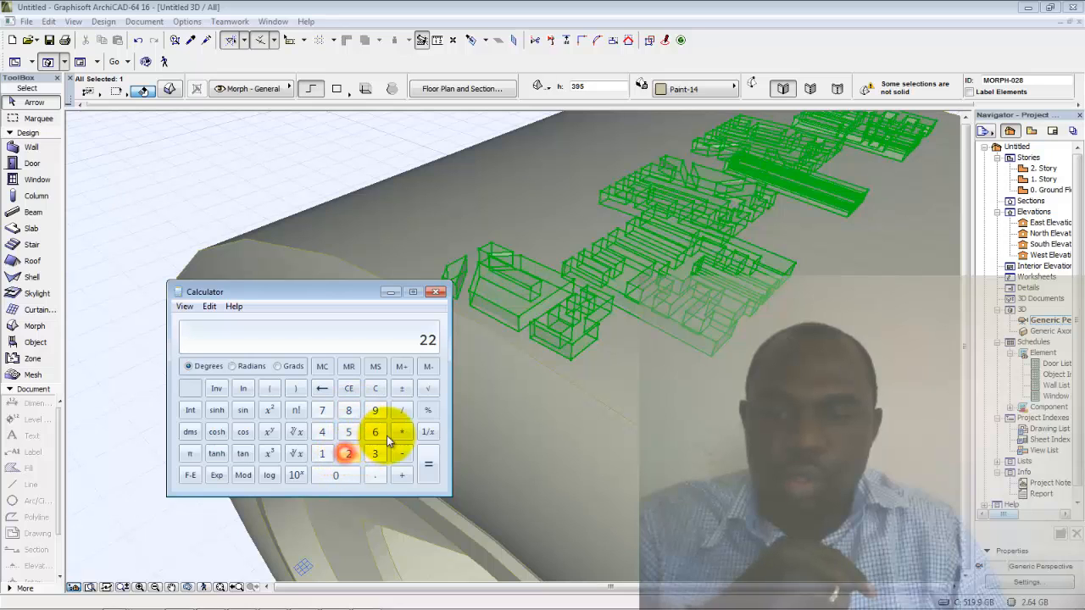
click(401, 431)
click(348, 411)
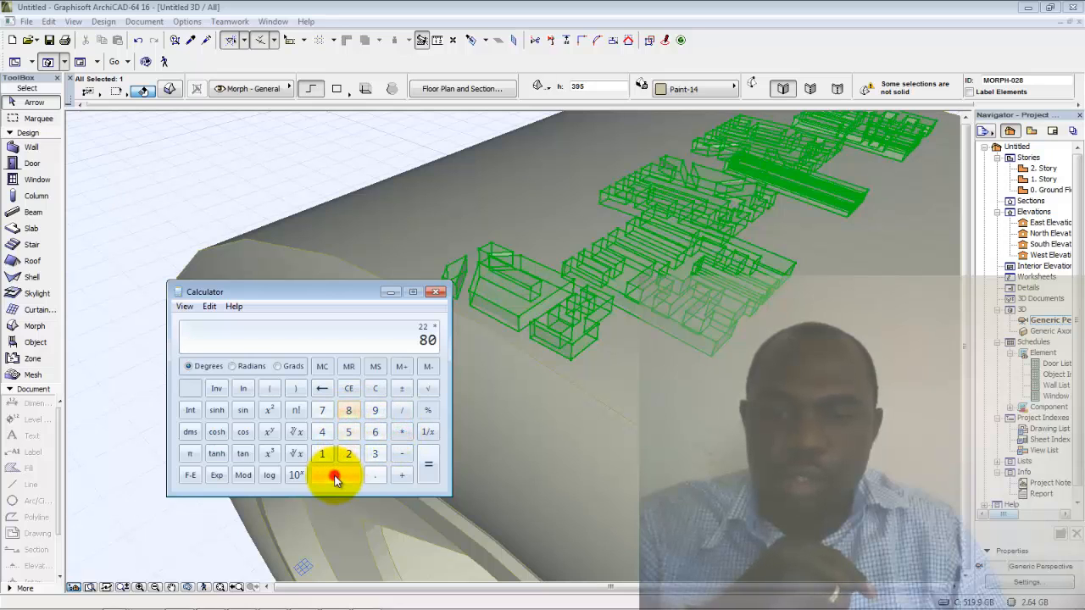
click(334, 475)
click(402, 411)
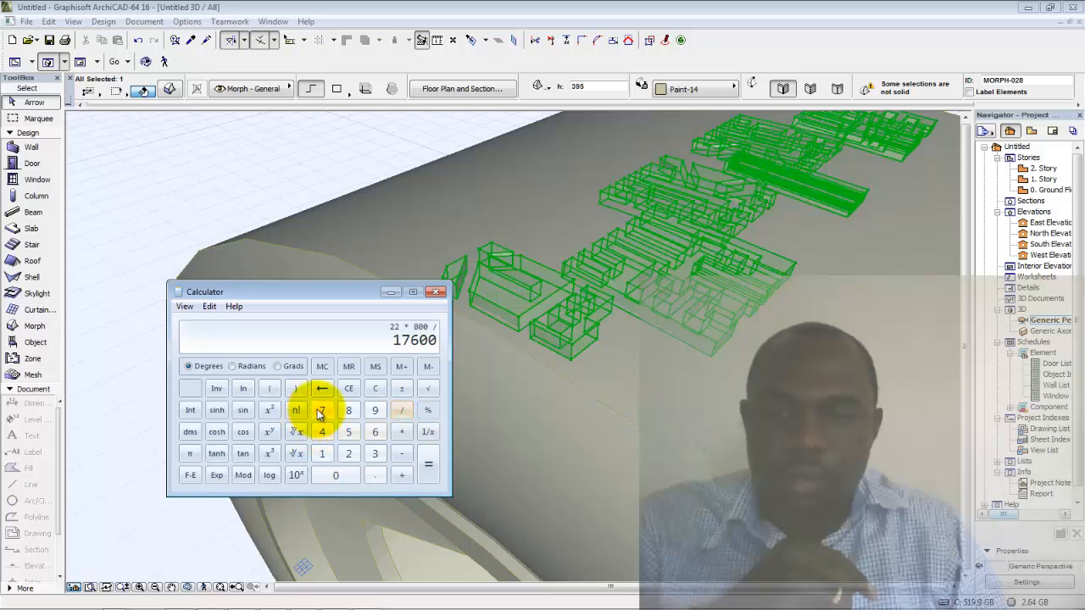
click(321, 411)
click(428, 464)
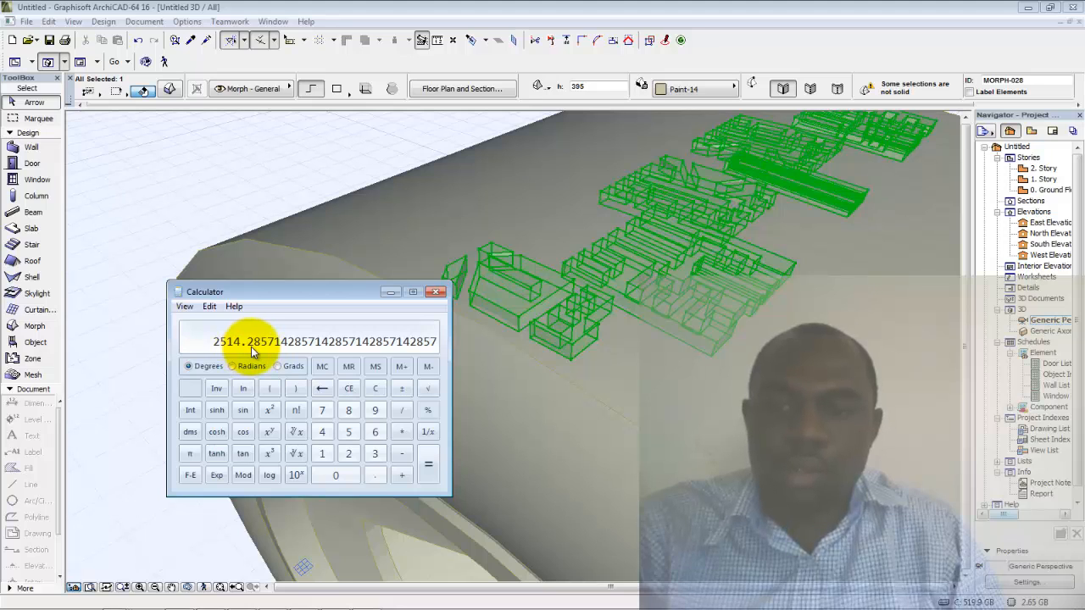
Divide the calculated circumference by 50 in Calculator, then return to ArchiCAD.
click(389, 293)
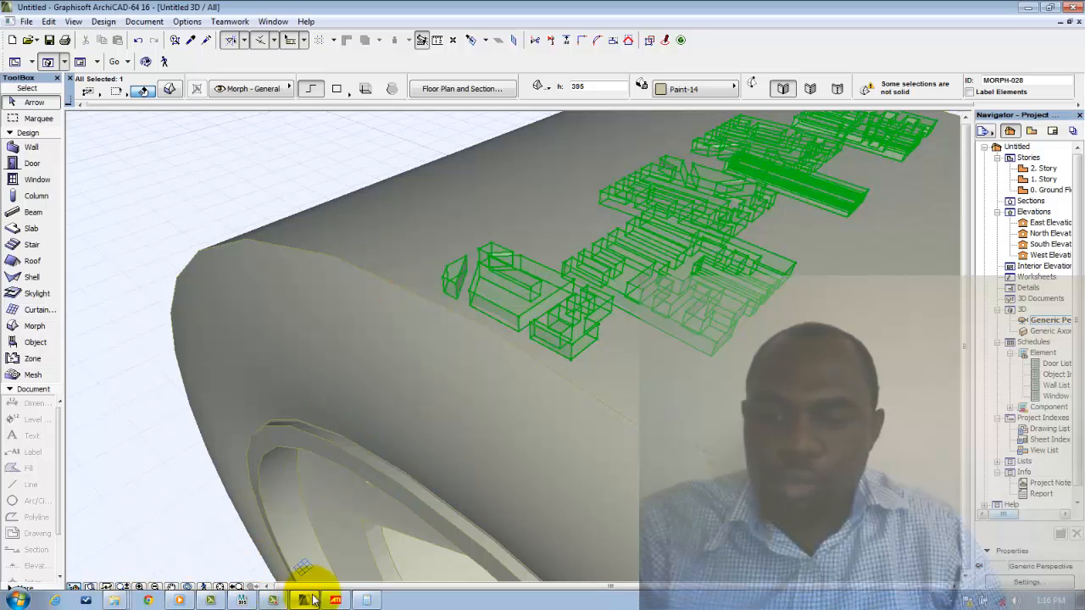
click(364, 603)
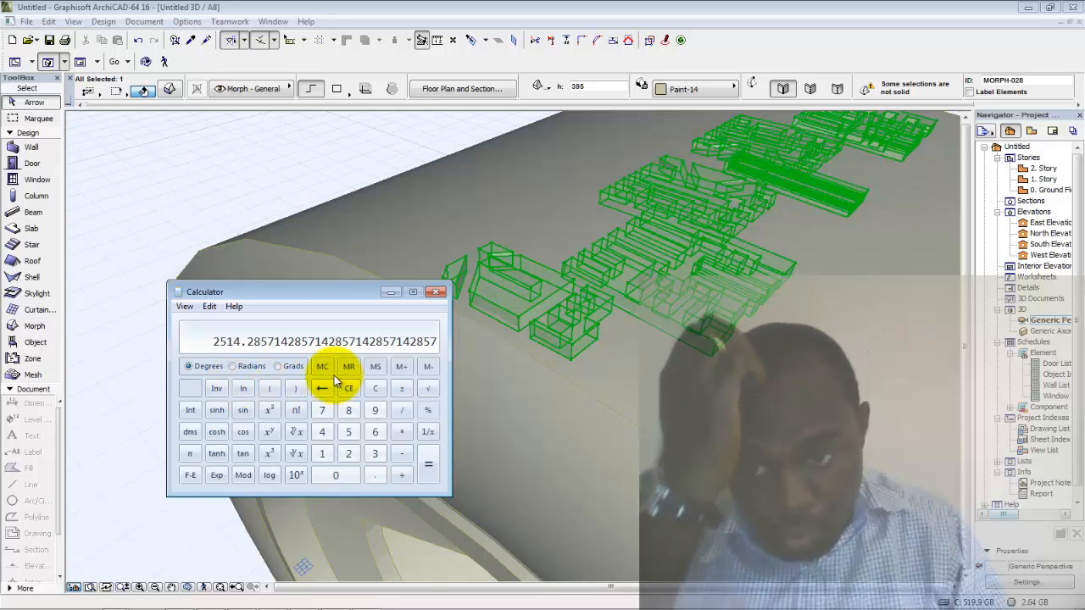
click(402, 410)
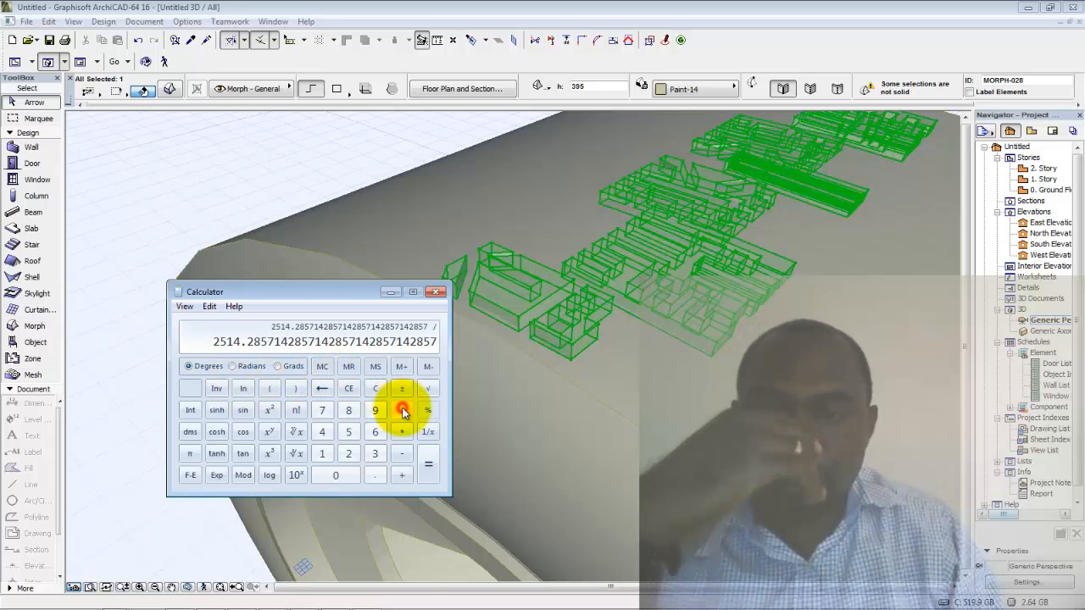
click(350, 436)
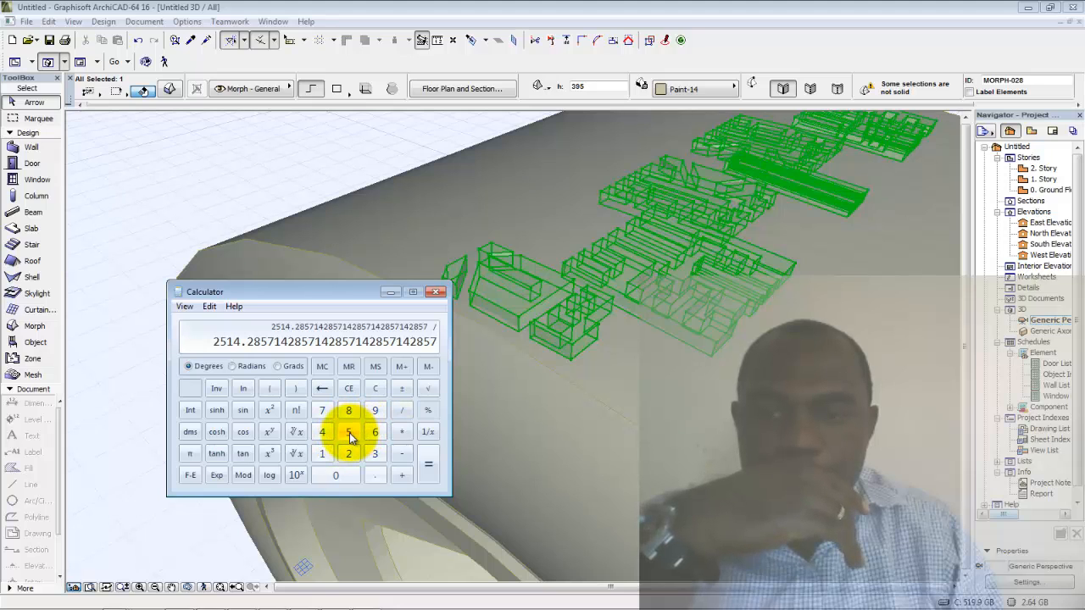
click(344, 474)
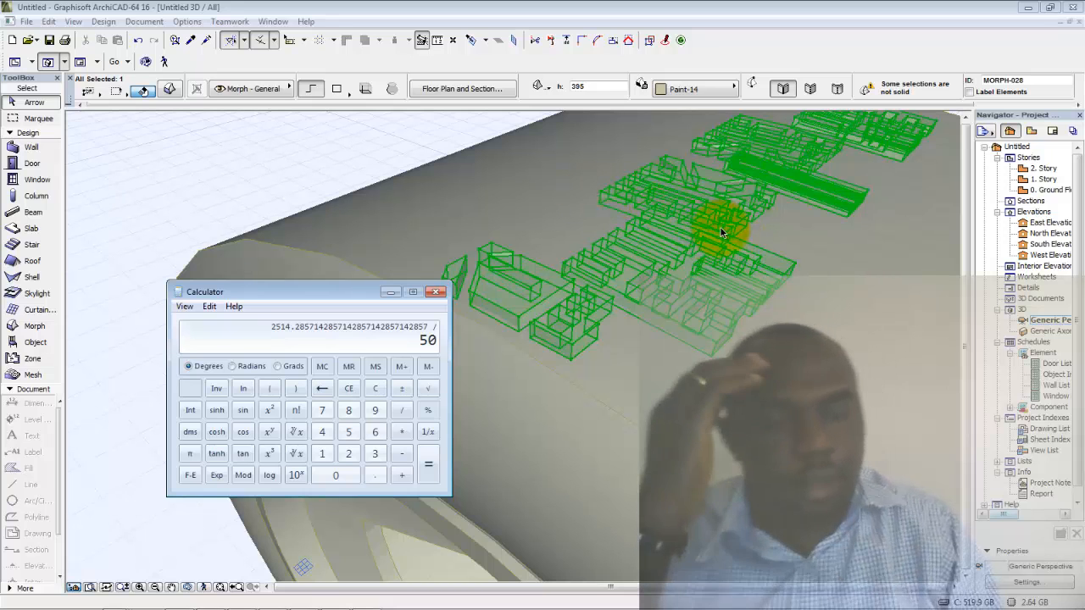
click(430, 466)
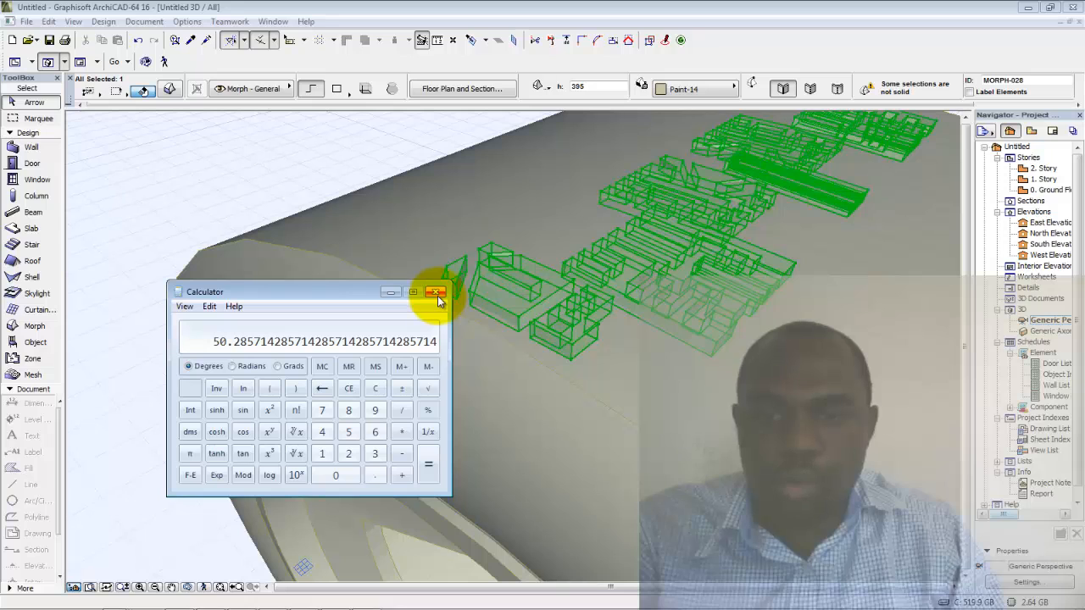
key(alt+F4)
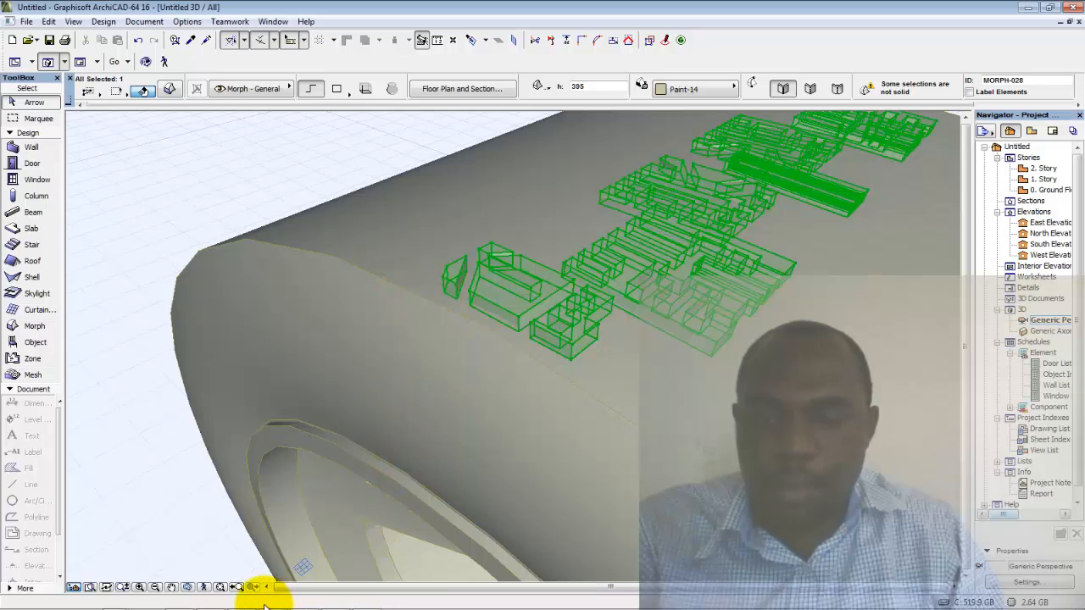
Start the Multiply command on the selected tread row with the Rotate action.
mouse_move(239, 606)
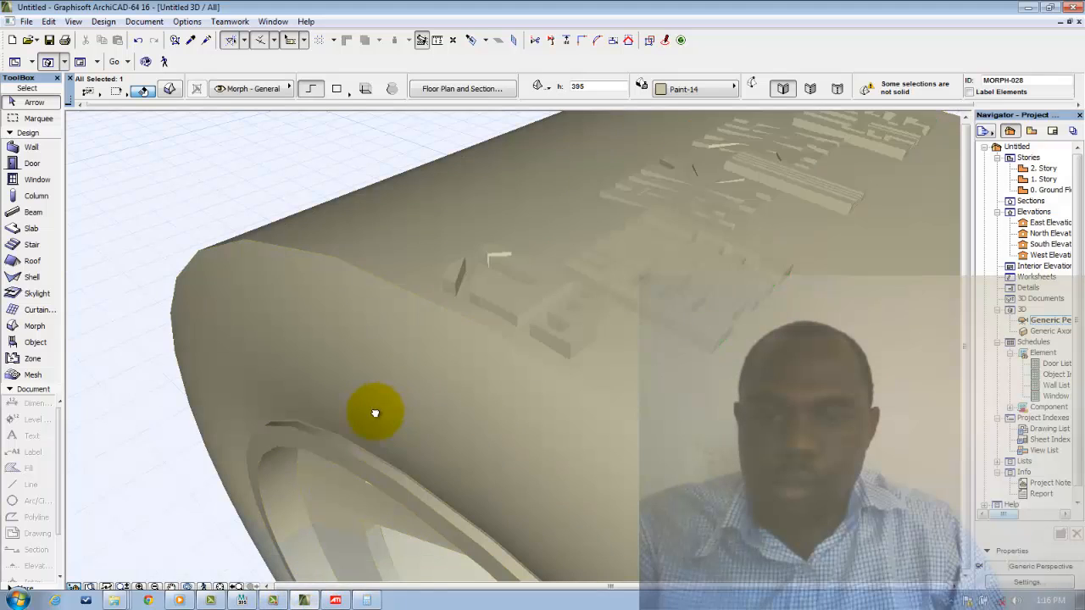
mouse_move(376, 383)
shift+middle_down()
mouse_move(375, 392)
mouse_move(359, 307)
mouse_move(441, 282)
shift+middle_up()
click(443, 281)
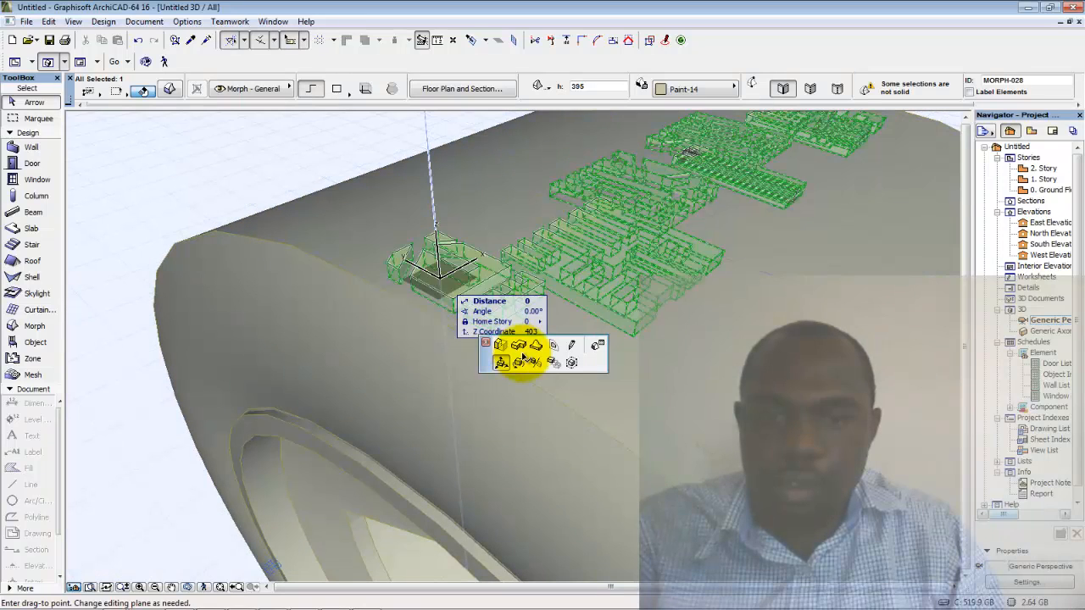
click(519, 479)
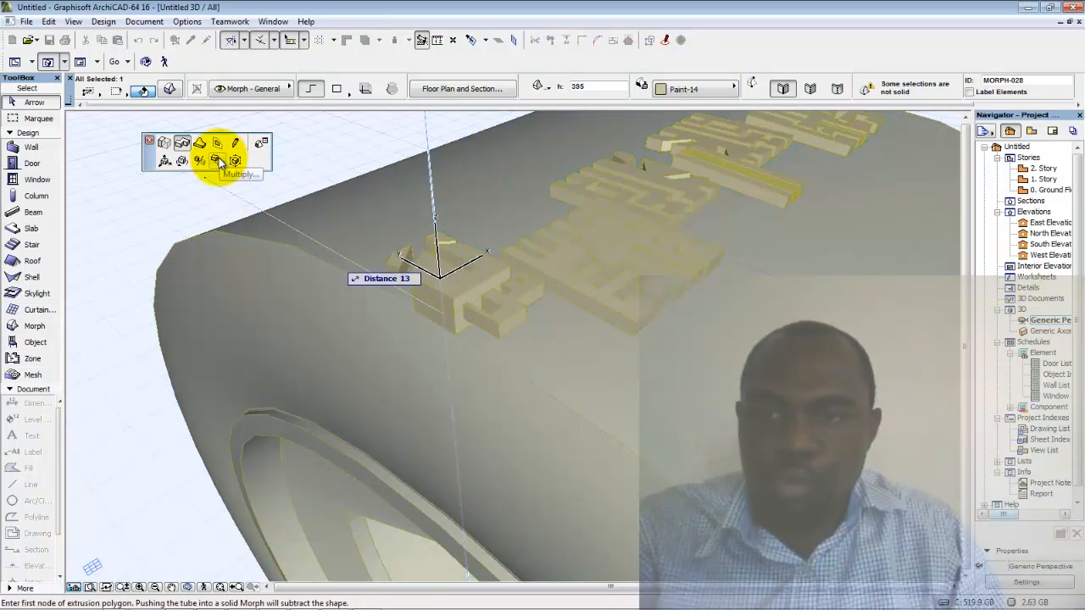
click(218, 161)
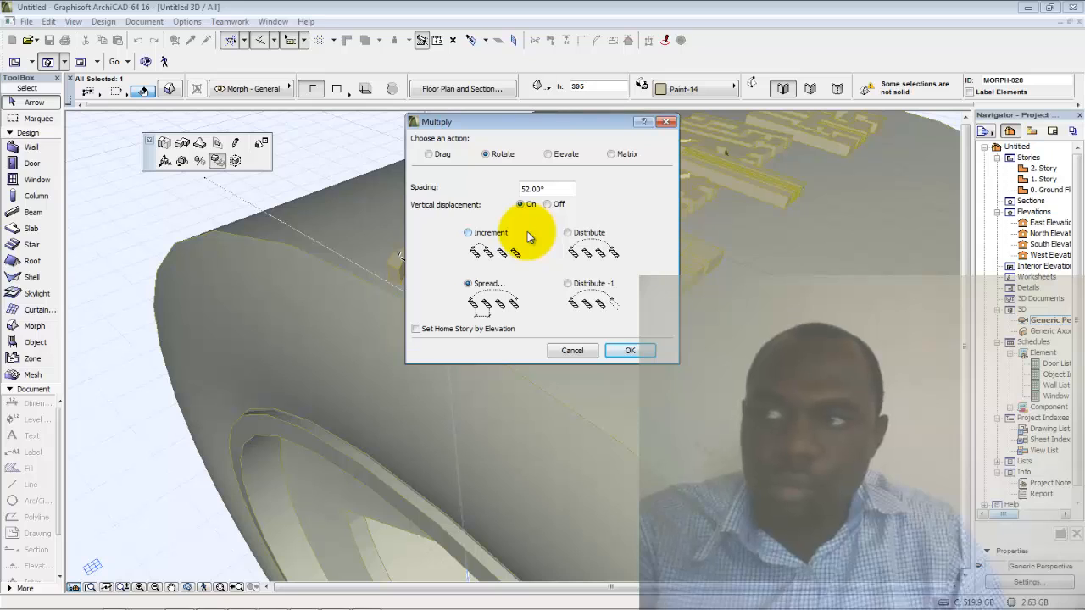
click(469, 233)
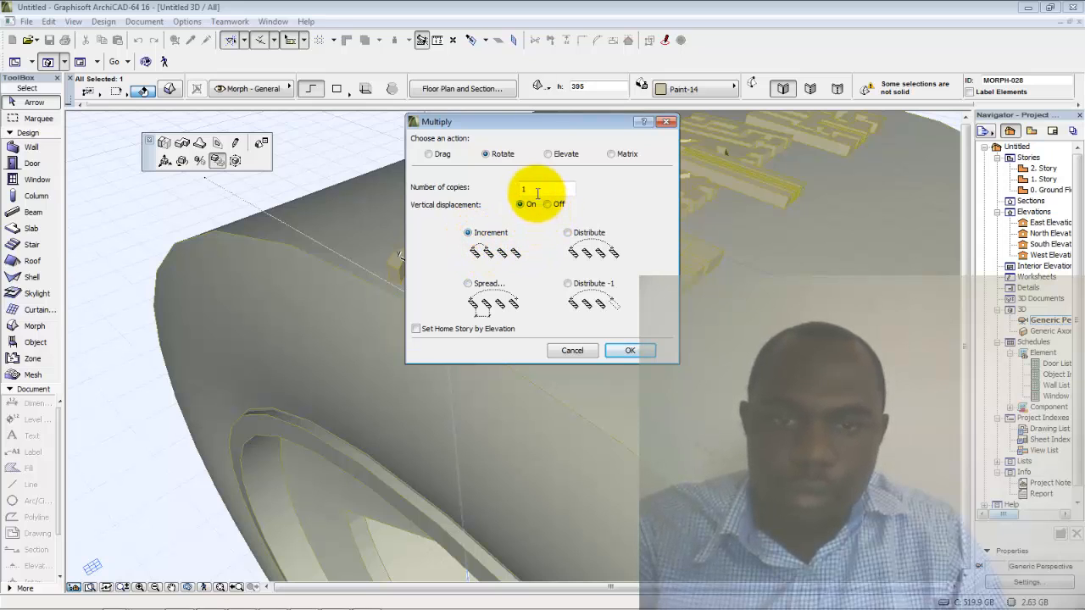
double_click(534, 189)
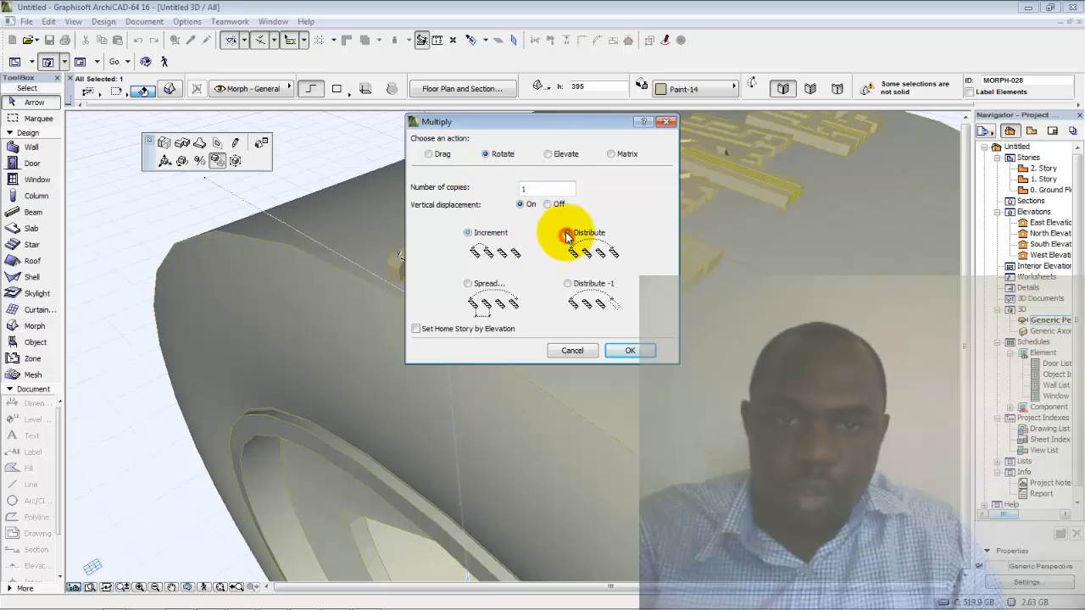
click(567, 235)
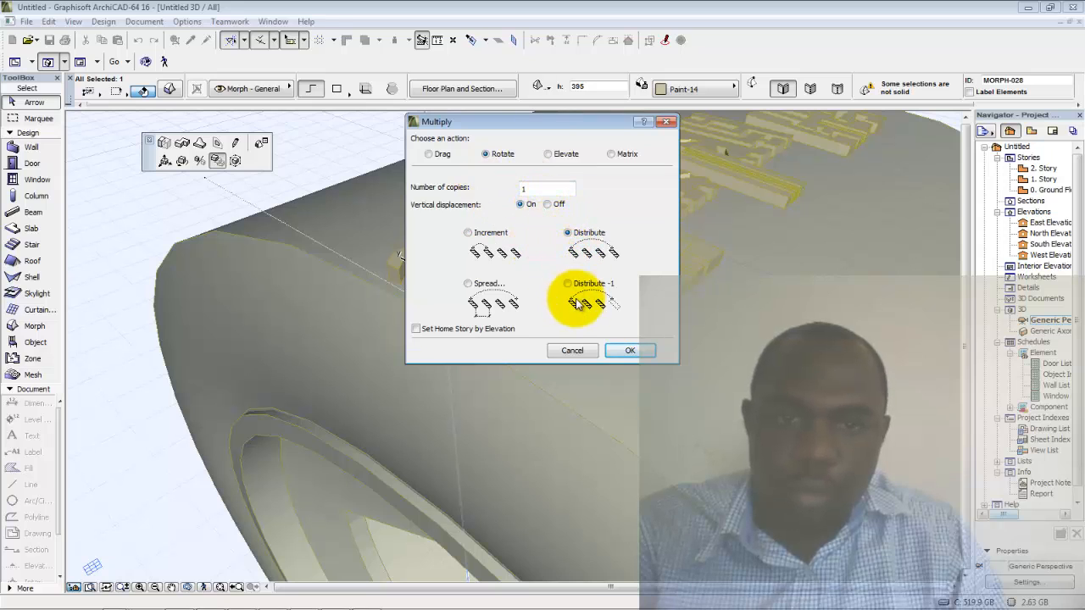
click(469, 232)
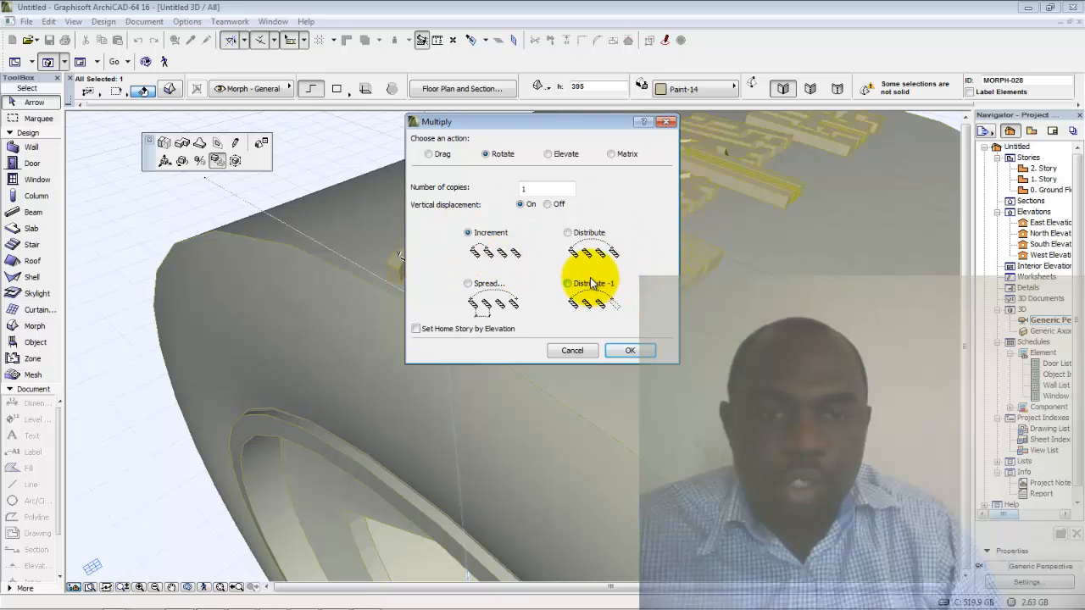
click(569, 234)
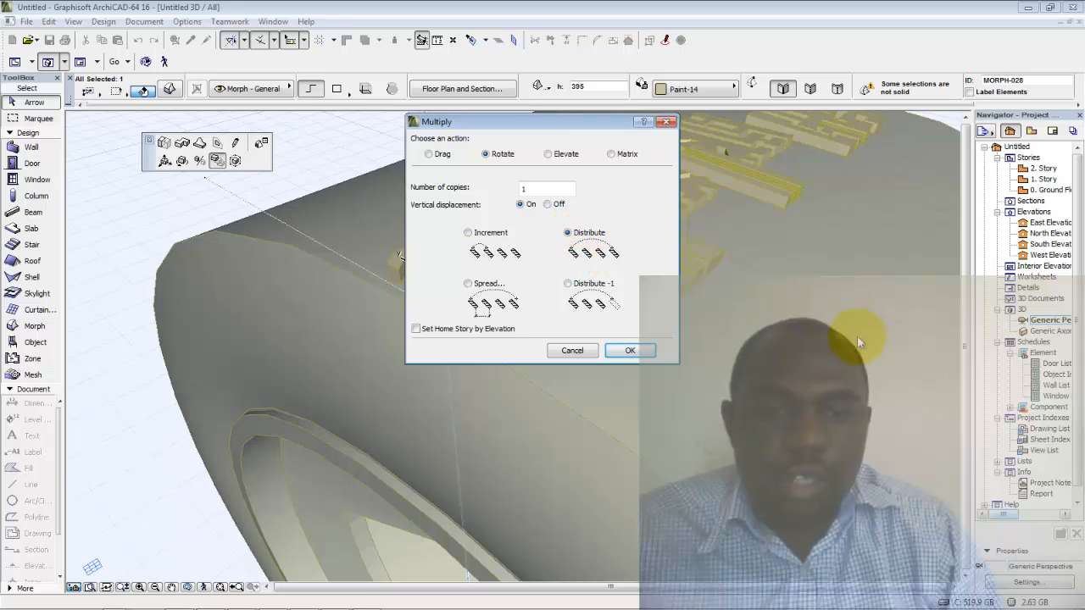
double_click(525, 188)
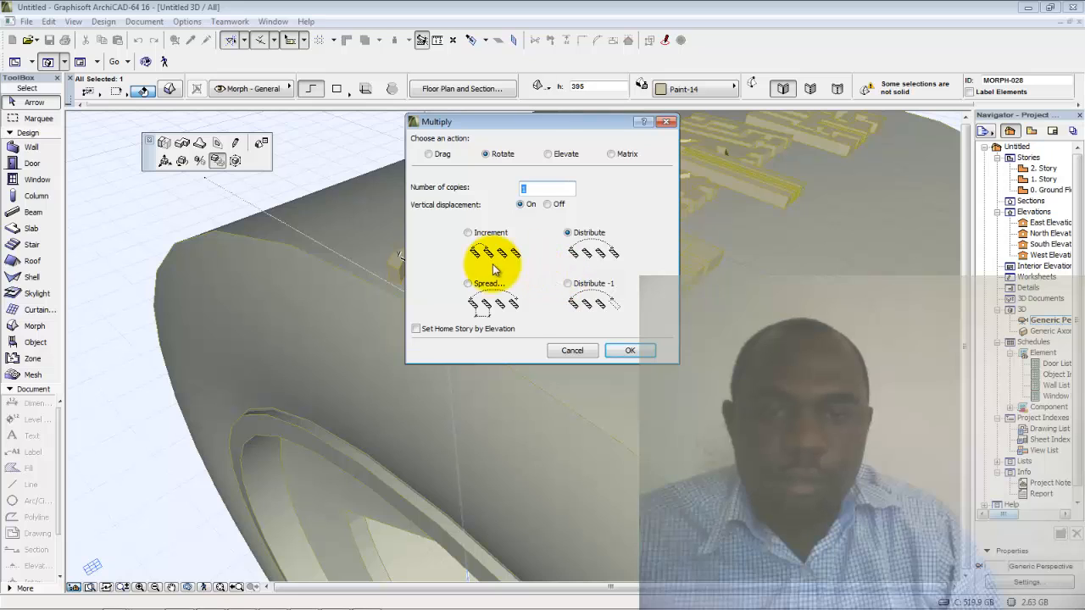
Set the rotated multiplication to Distribute -1 with 50 copies and accept the settings.
click(565, 285)
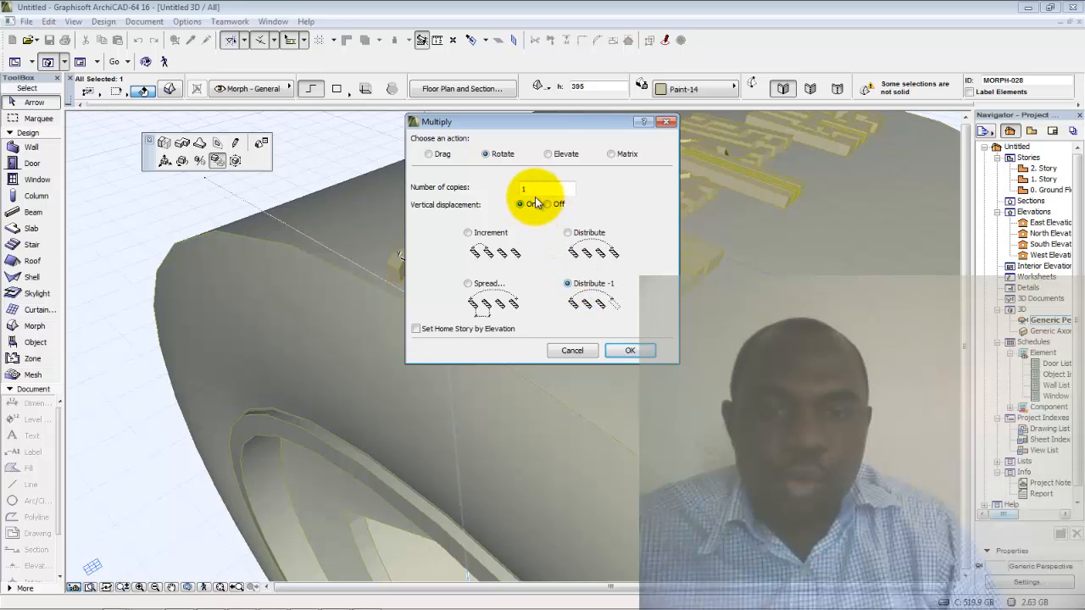
double_click(525, 189)
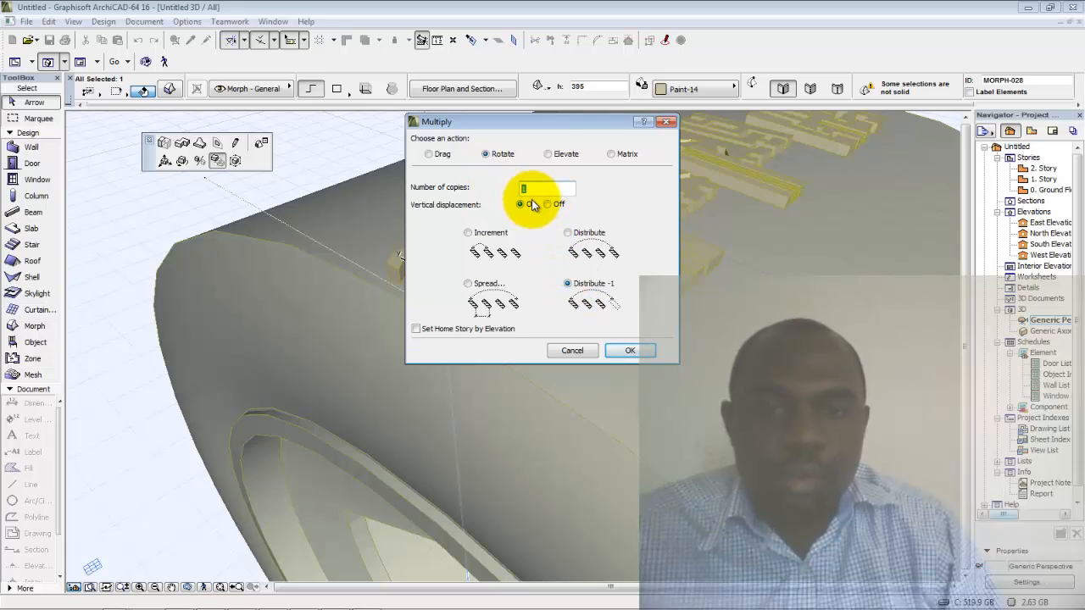
text(50)
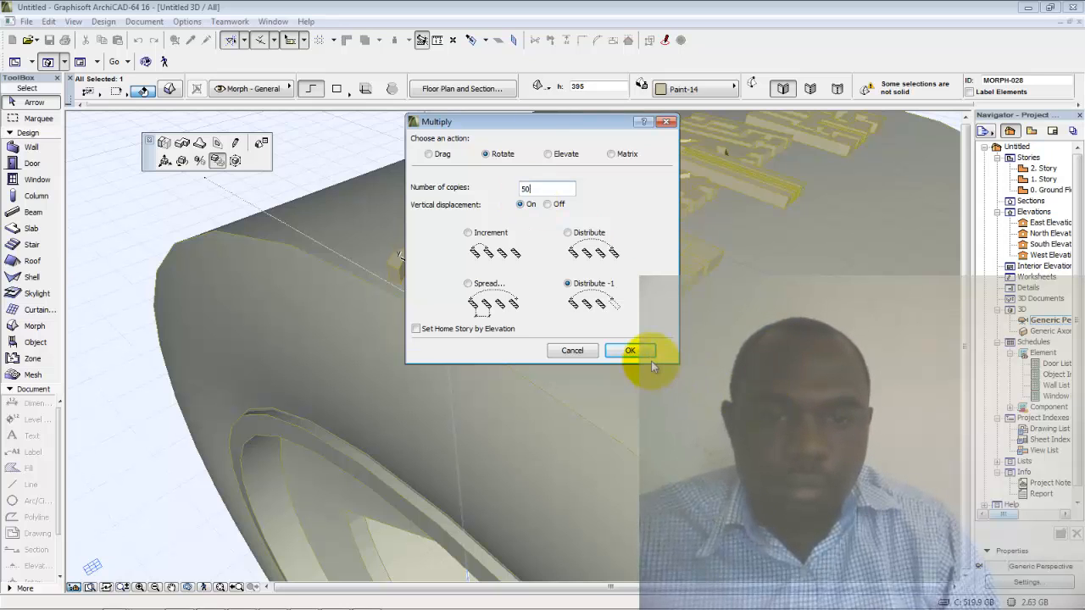
click(631, 350)
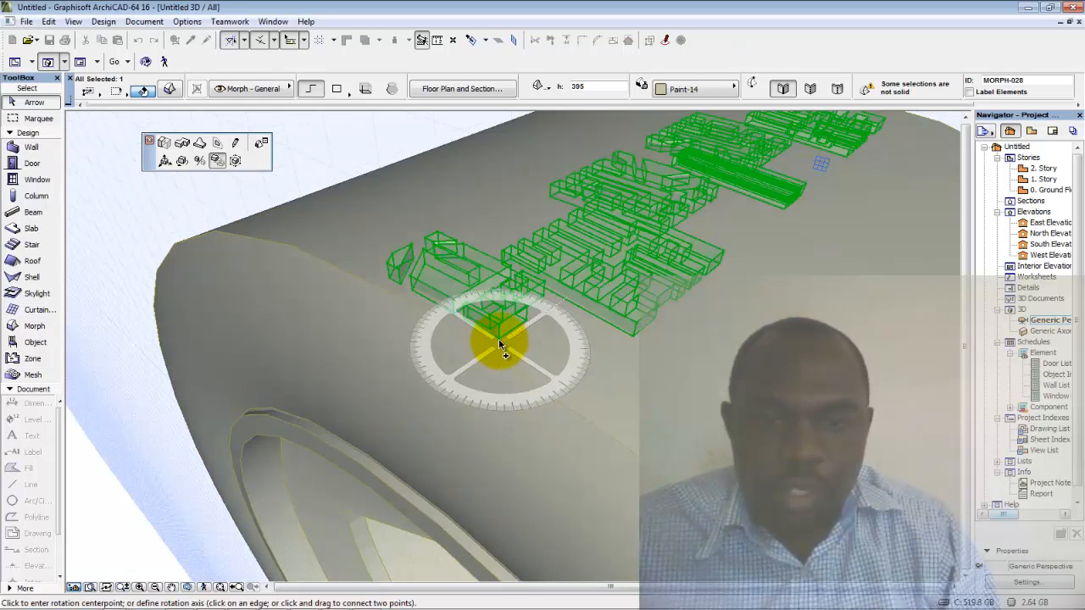
Pick a new editing plane for the rotation on the vertical face at the wheel's hub.
shift+middle_drag(498, 342, 575, 439)
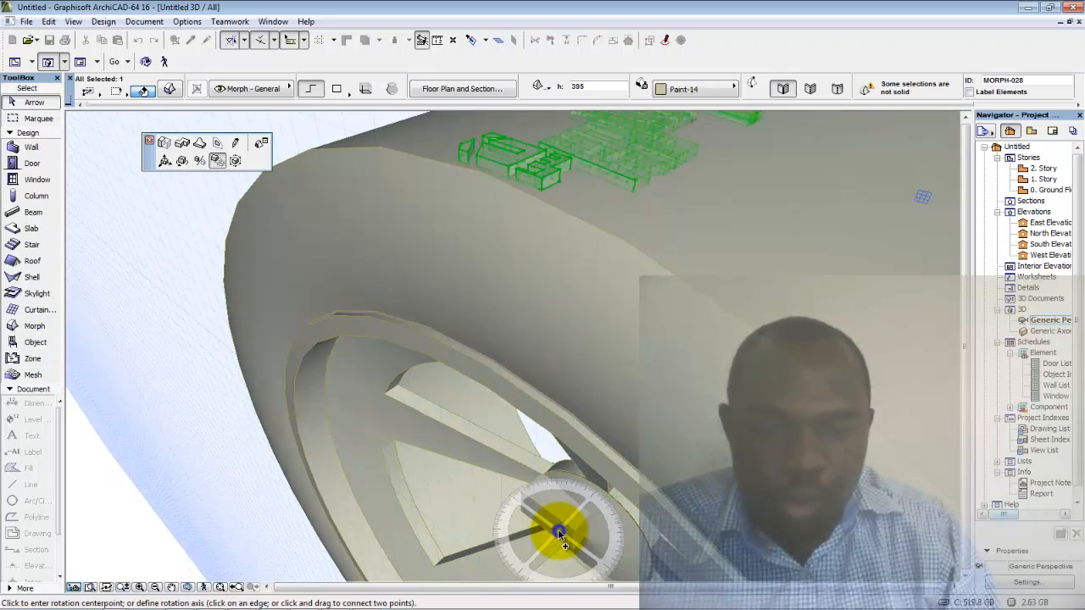
right_click(558, 529)
mouse_move(628, 506)
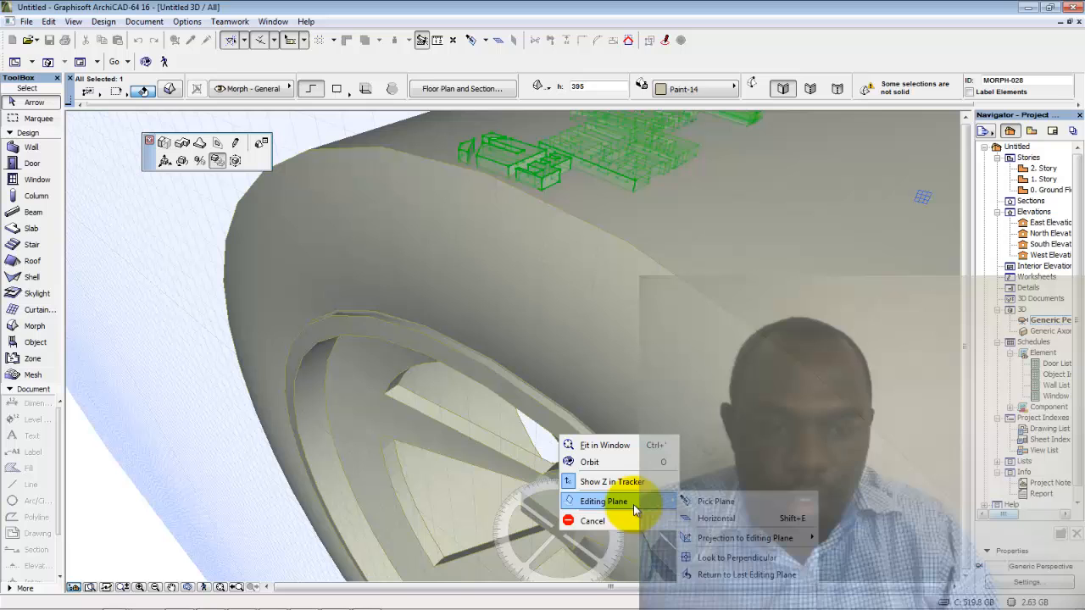
click(708, 503)
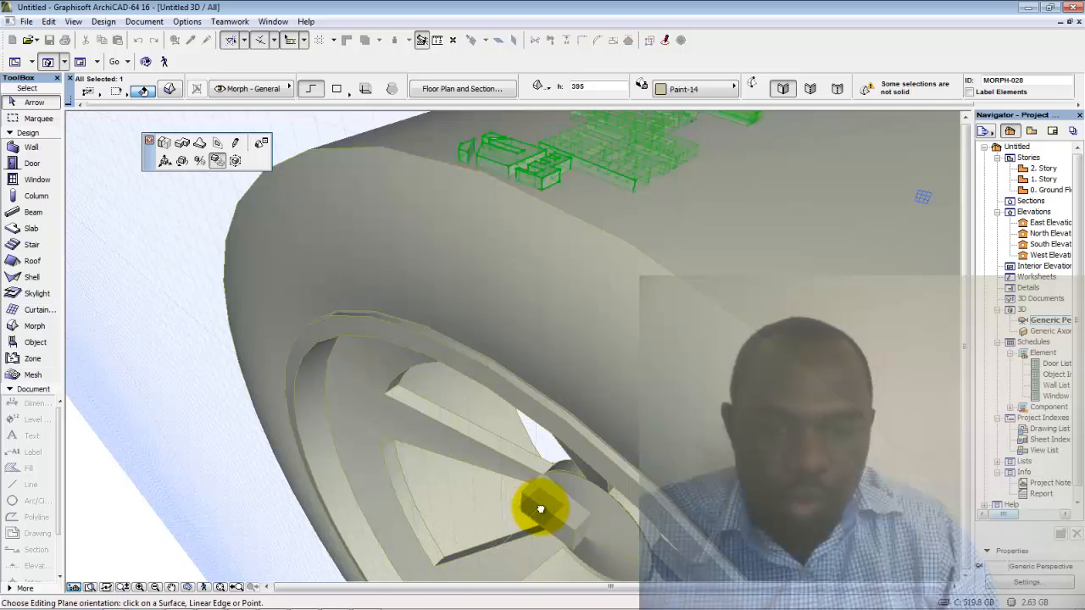
middle_drag(541, 508, 522, 427)
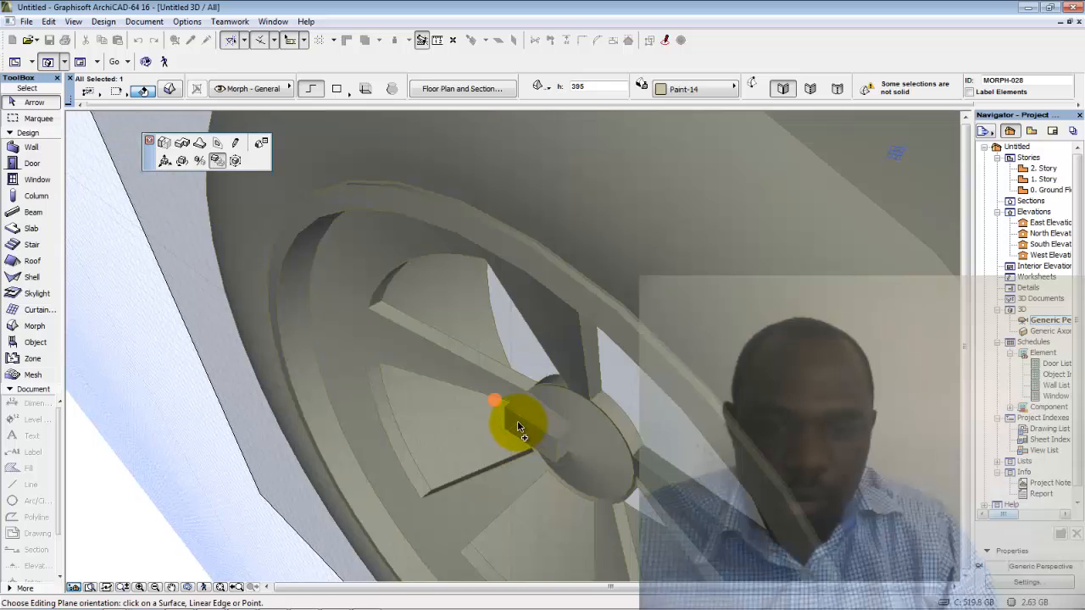
click(517, 421)
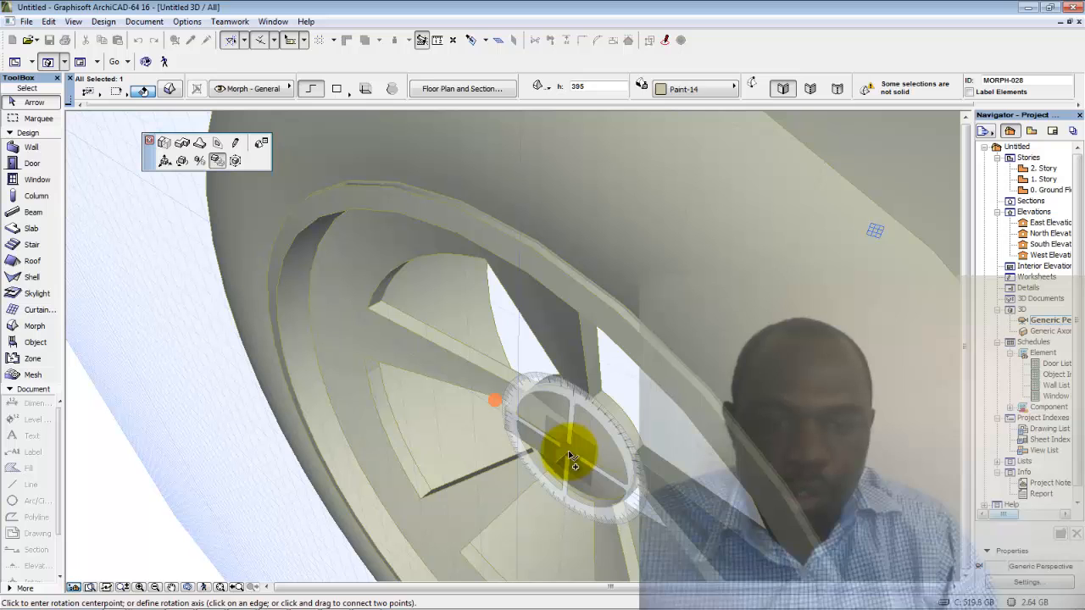
Multiply the tread row around the hub's centre through -360°, starting the arc at the row's near corner, and confirm the elevation.
click(569, 454)
middle_drag(571, 317, 552, 477)
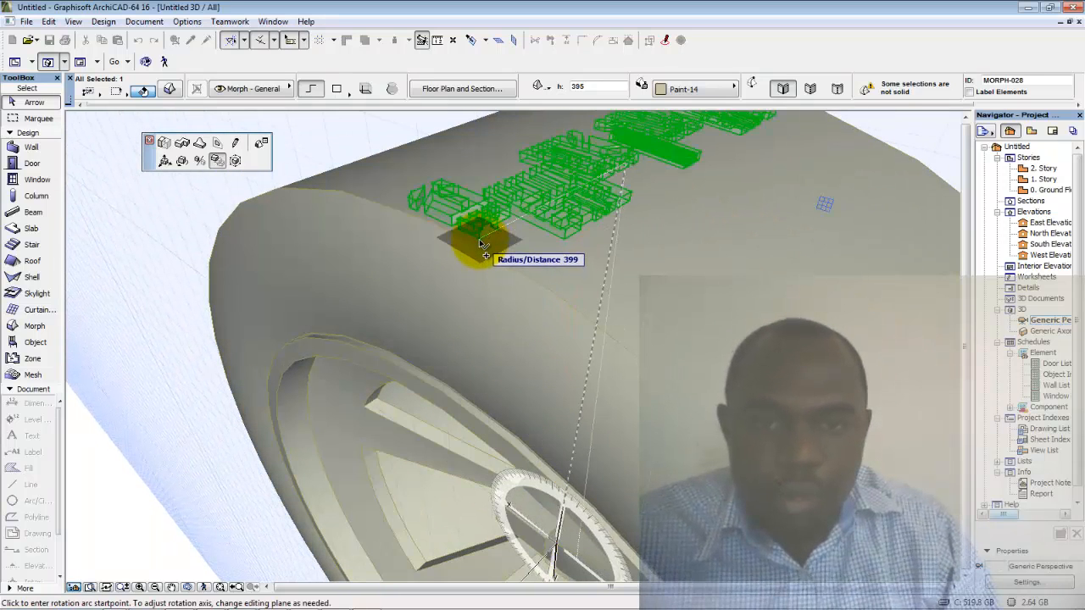
click(480, 245)
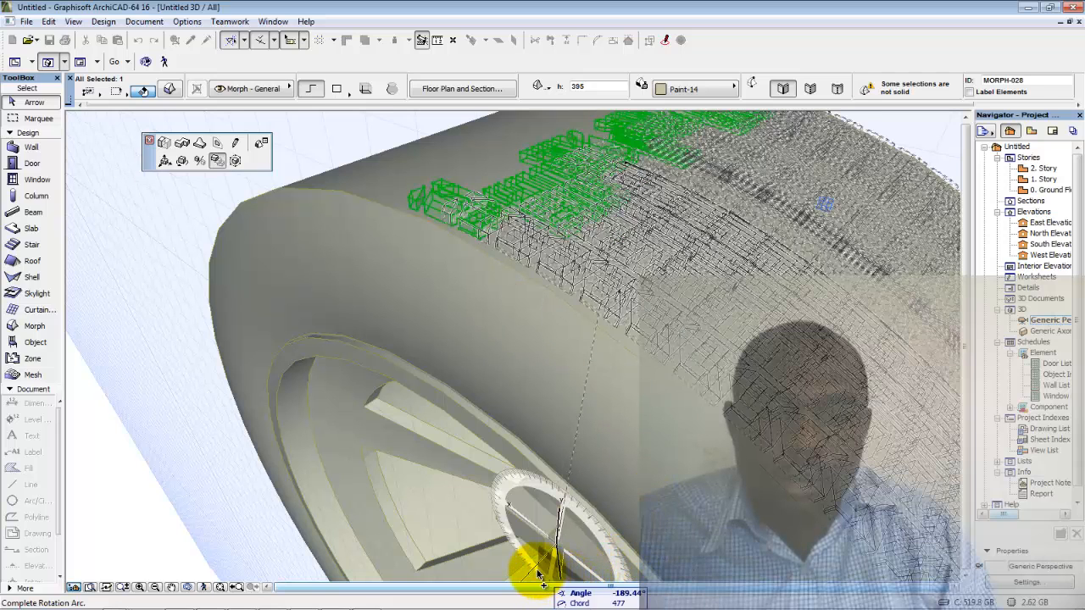
click(532, 481)
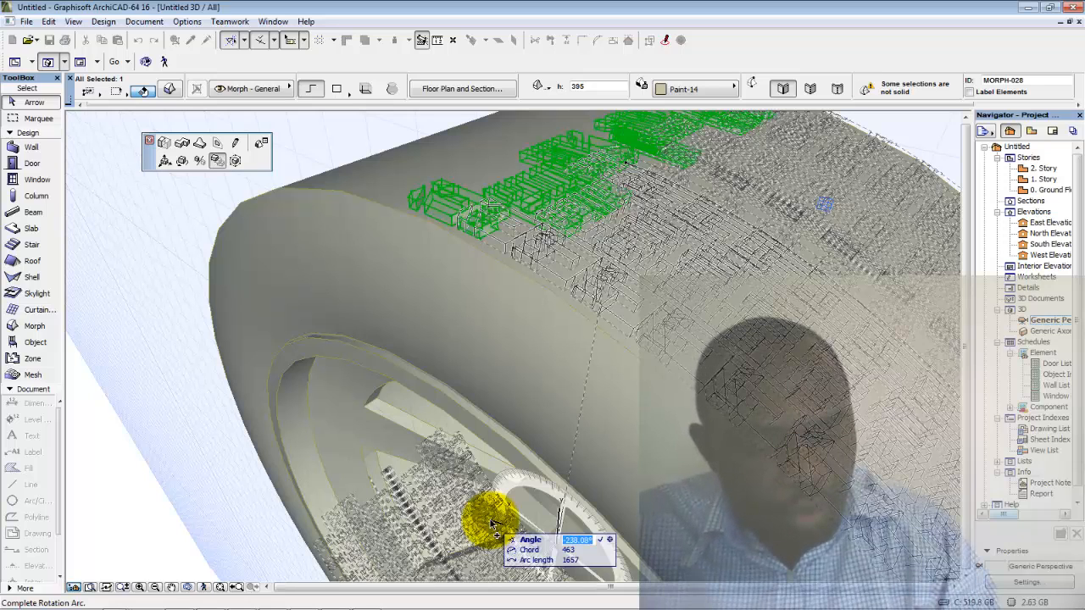
text(-360)
key(Return)
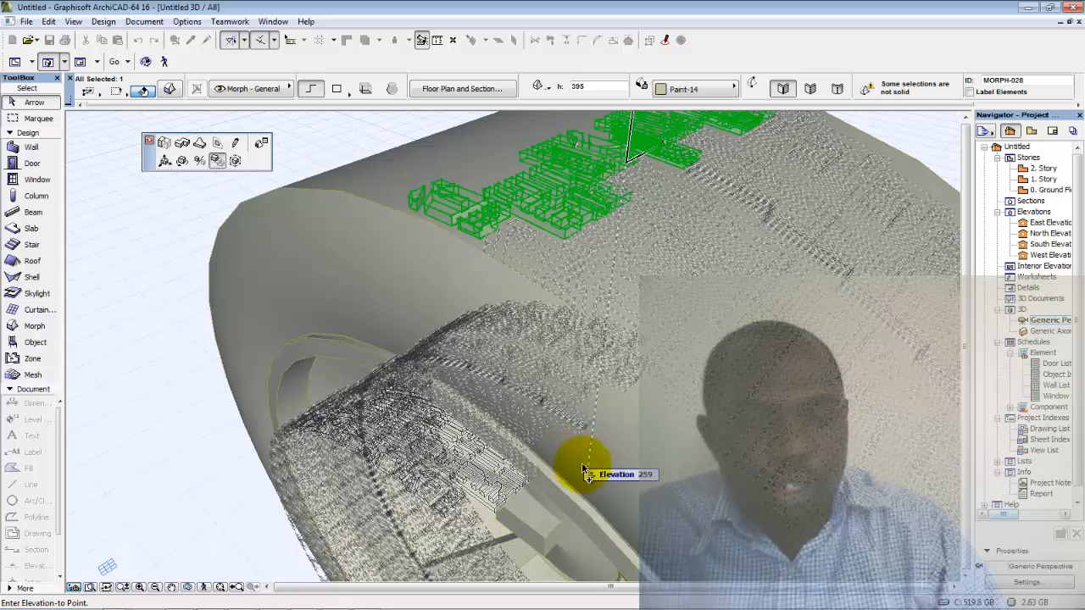
key(Tab)
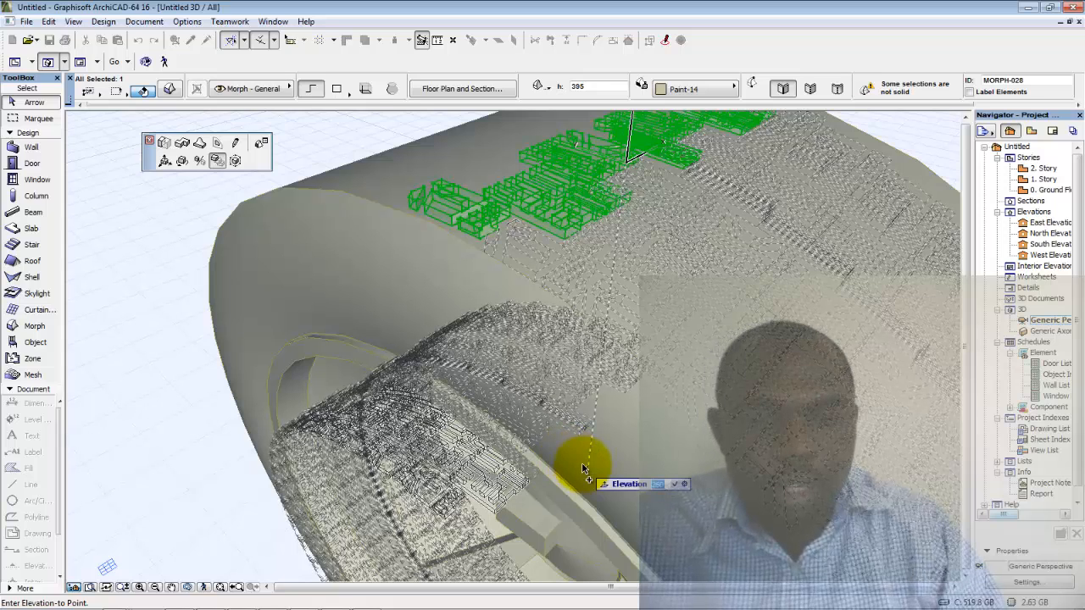
key(Return)
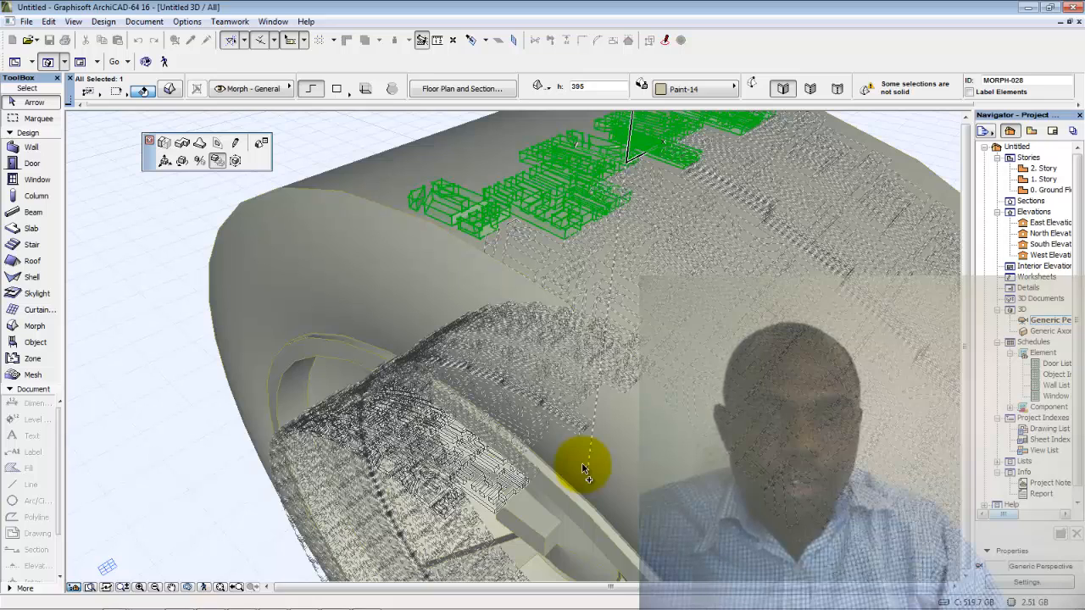
Add the original tread row to the selected copies and set the surface of all tread morphs to Paint-17.
key(ctrl+a)
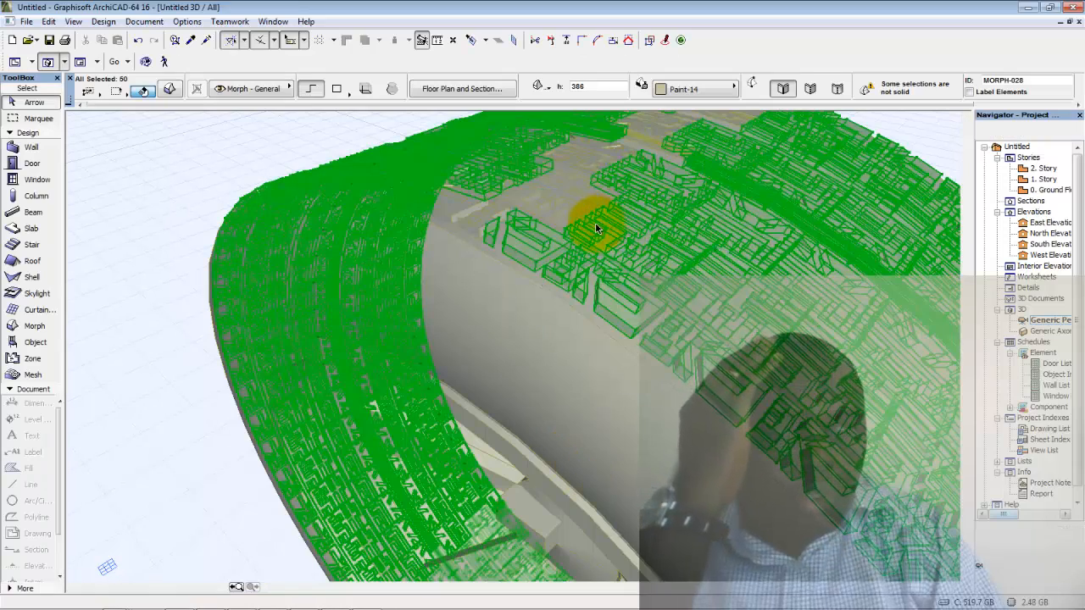
middle_drag(599, 228, 517, 245)
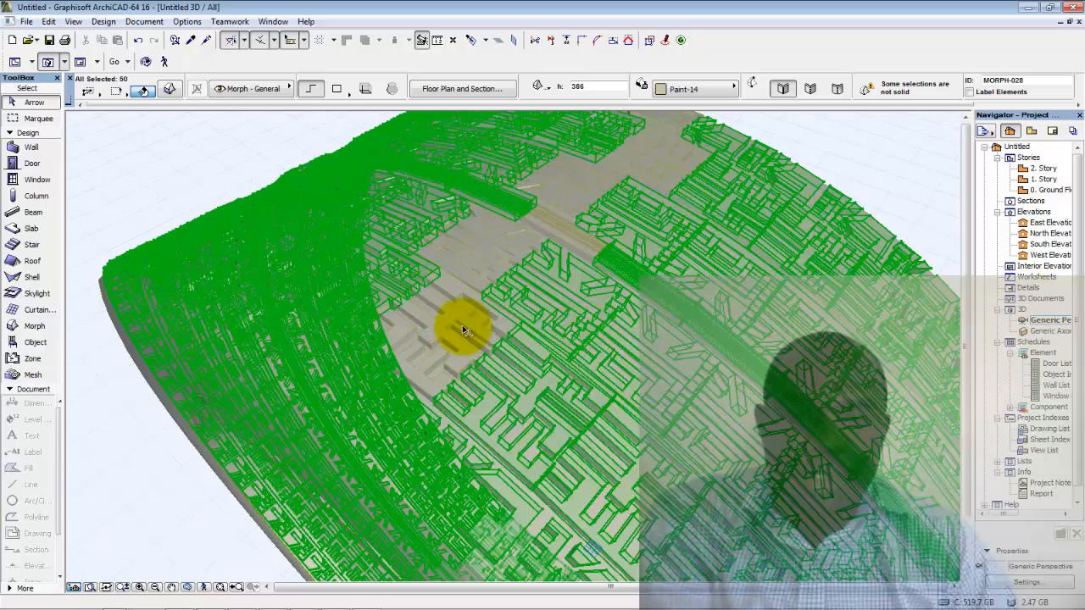
mouse_move(455, 340)
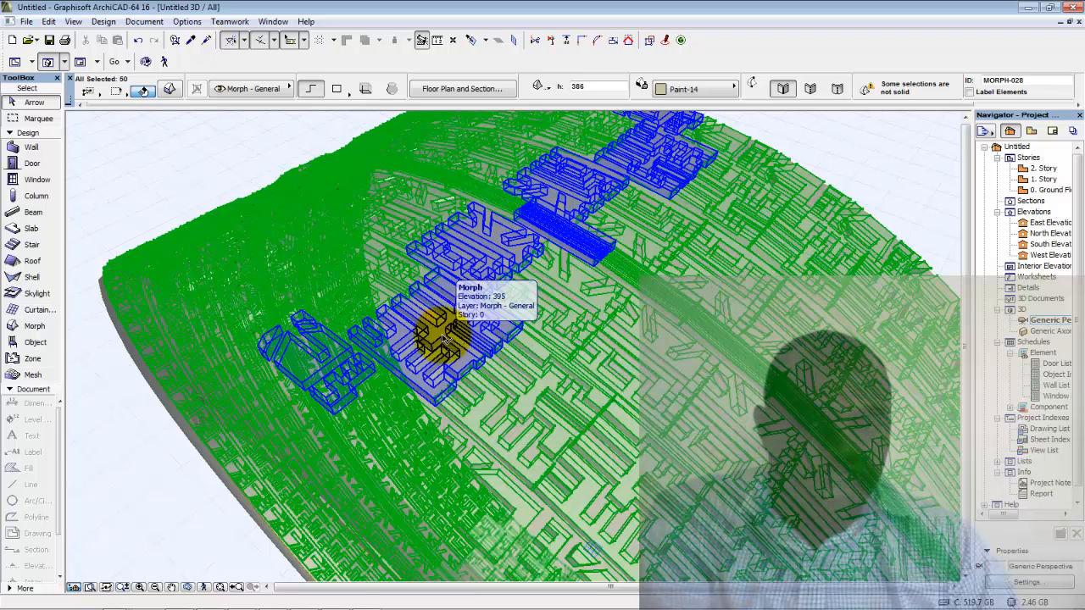
shift+click(434, 335)
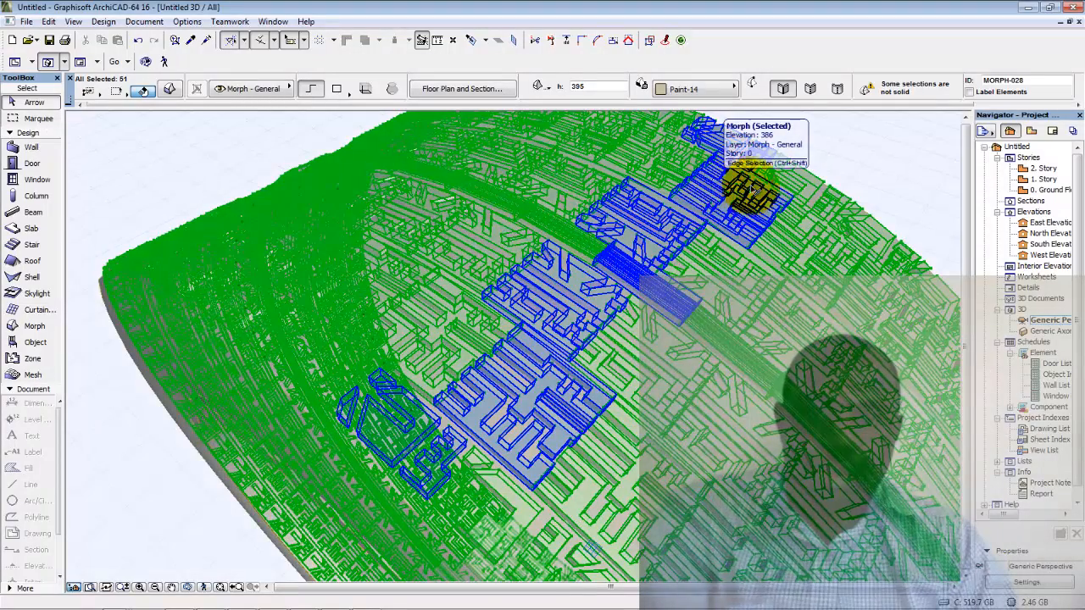
click(874, 168)
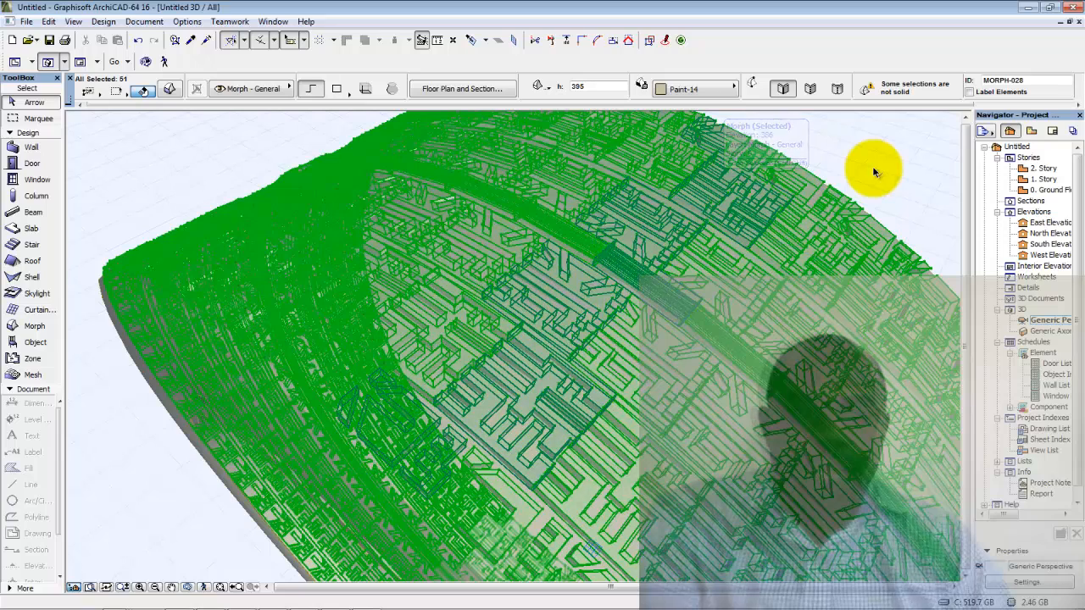
click(831, 209)
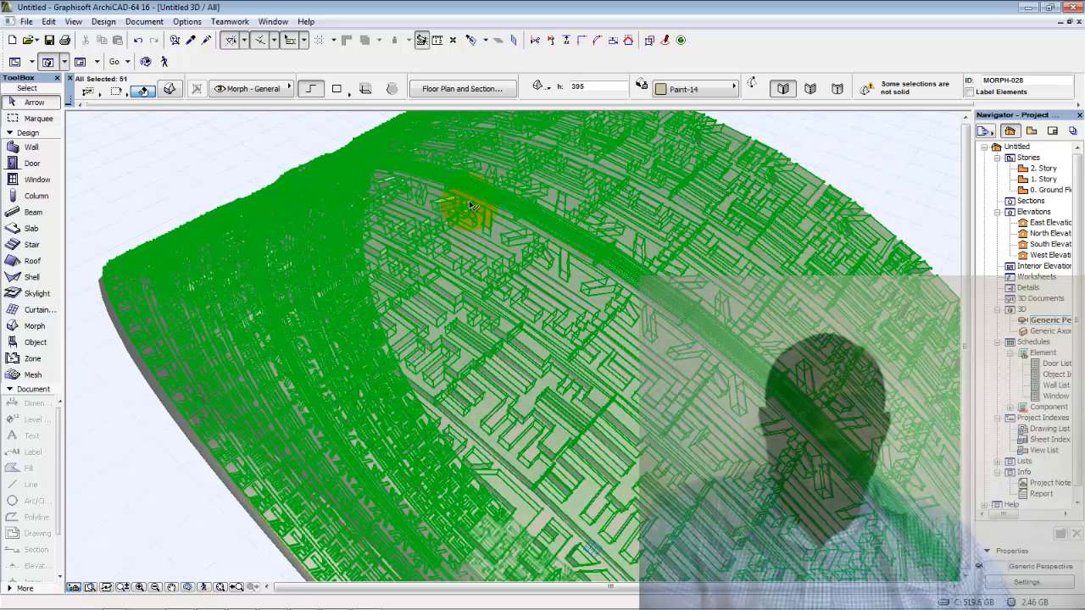
click(679, 91)
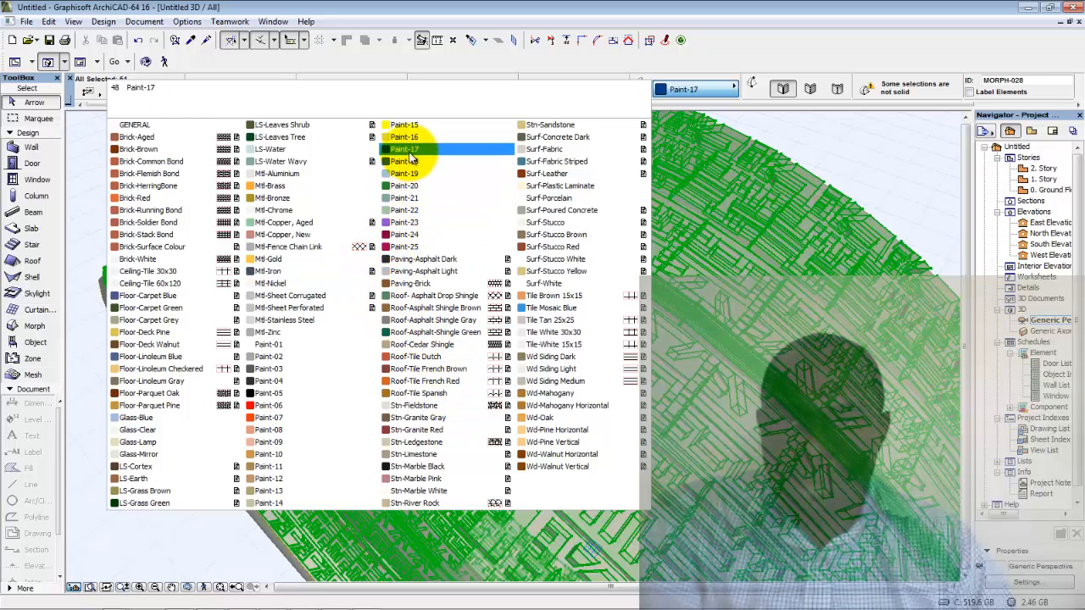
click(410, 153)
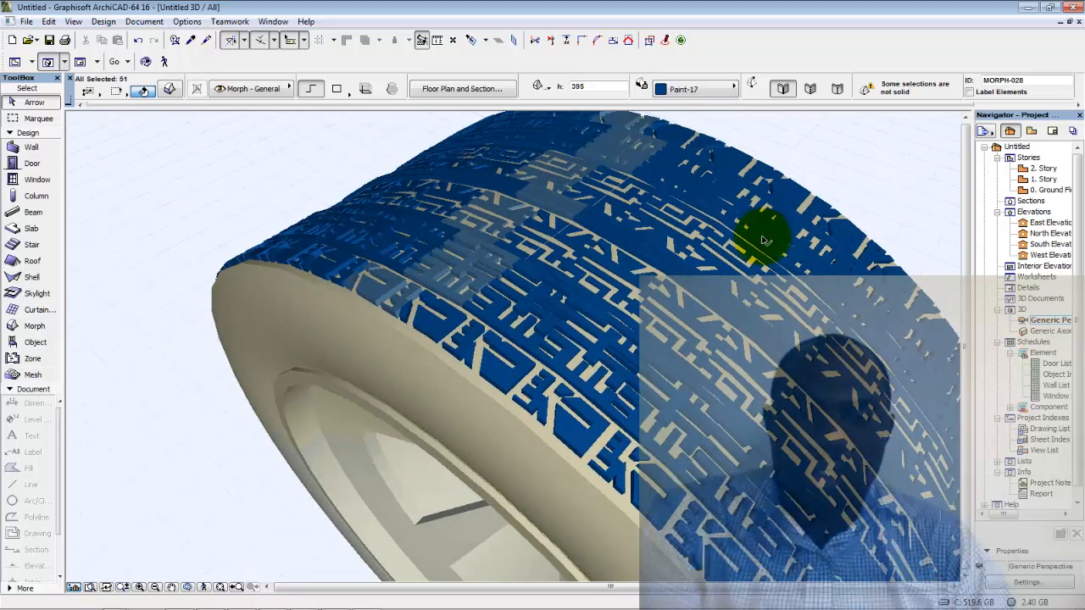
Set the surface material of the tyre body morph to Paint-04.
drag(766, 240, 888, 505)
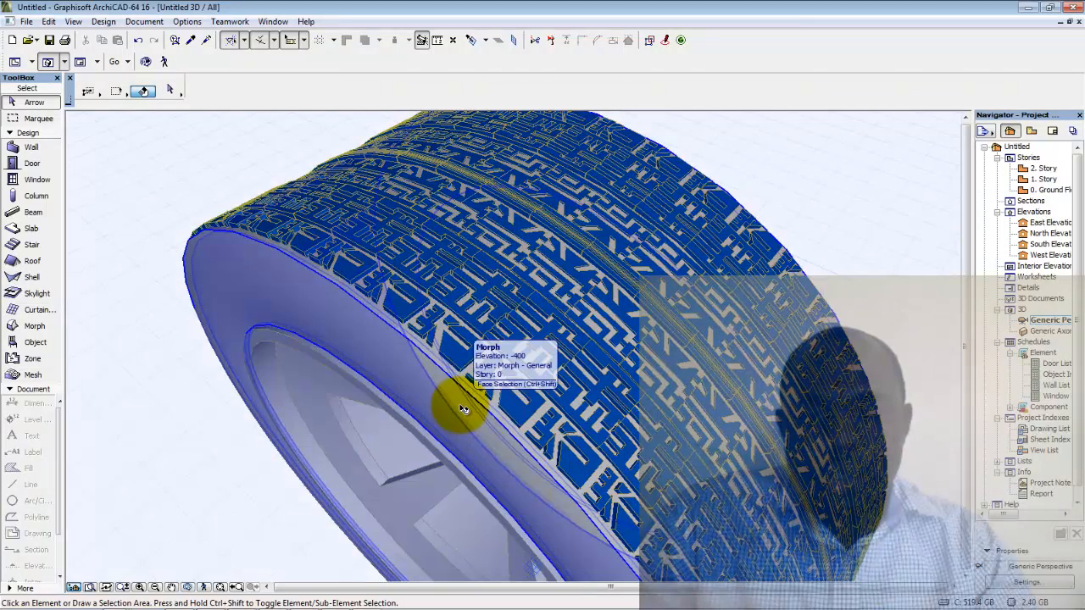
click(462, 408)
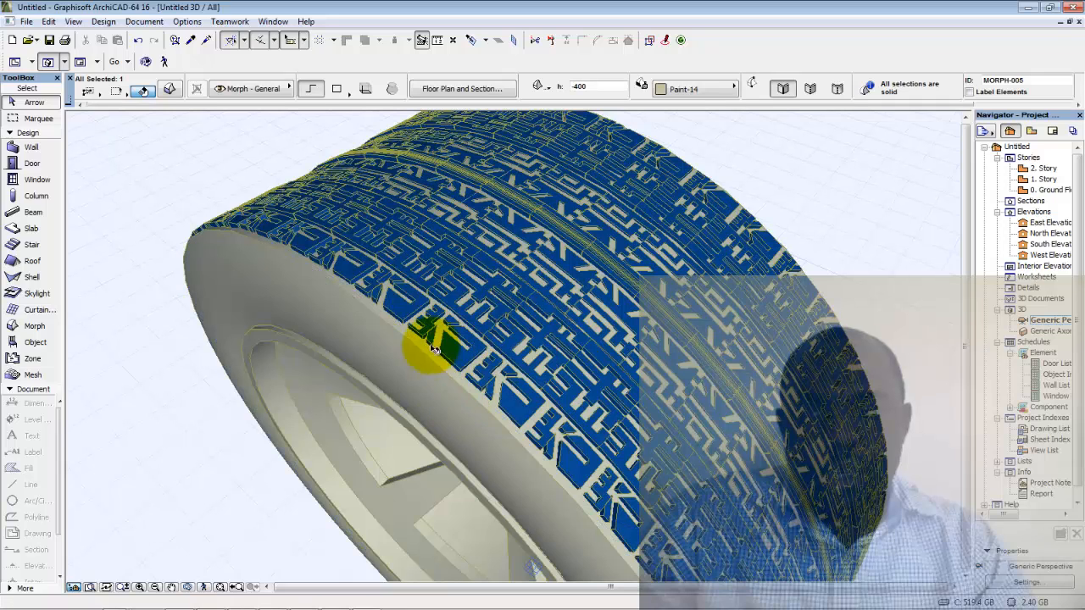
click(172, 91)
click(543, 350)
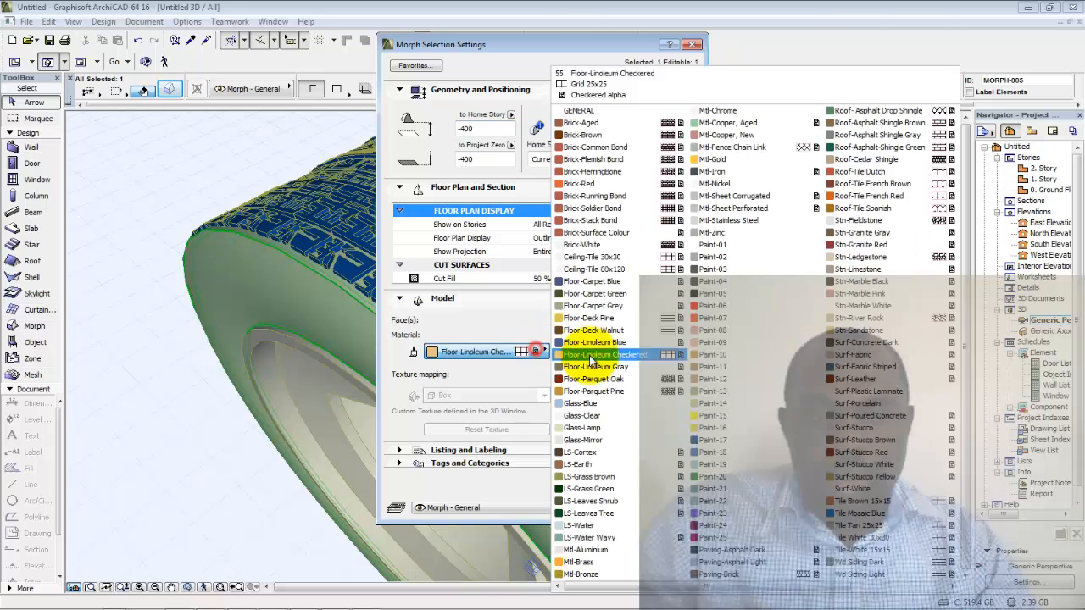
key(Up)
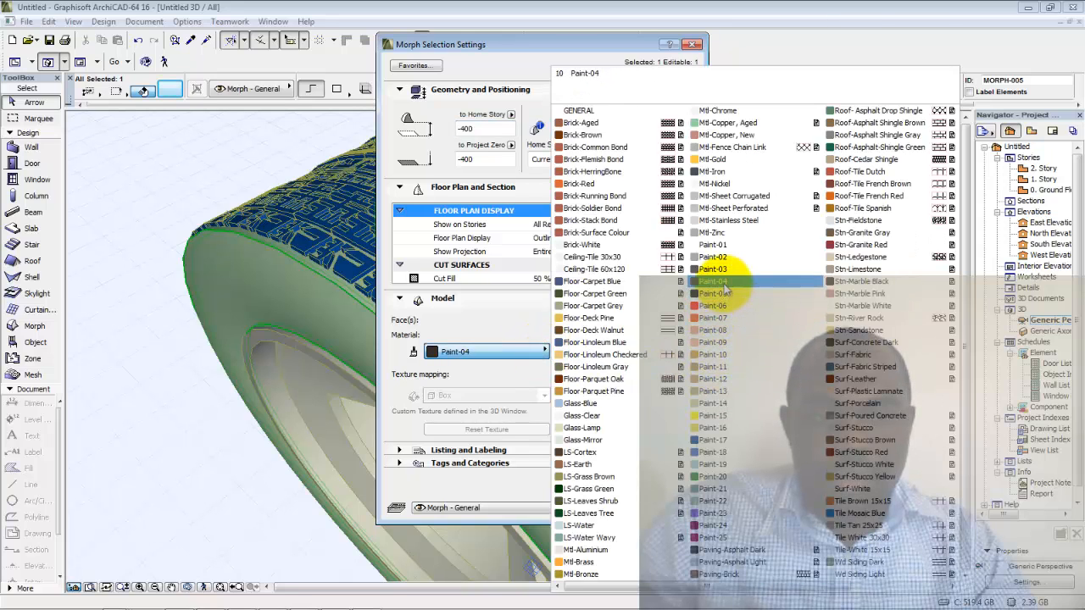
click(722, 280)
click(669, 506)
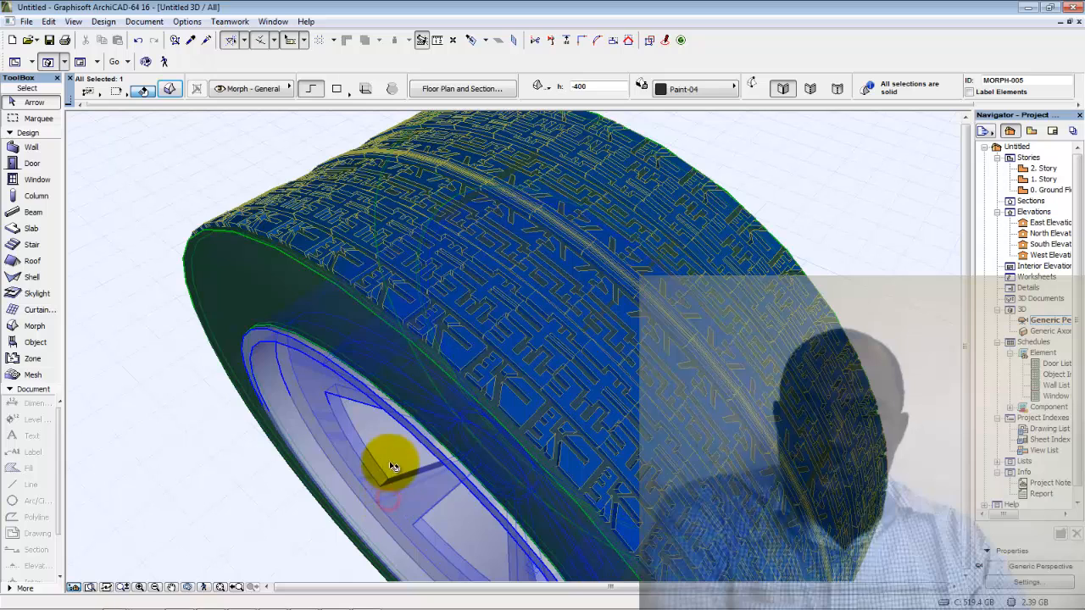
Set the surface material of the wheel rim morph to Mtl-Chrome.
click(393, 462)
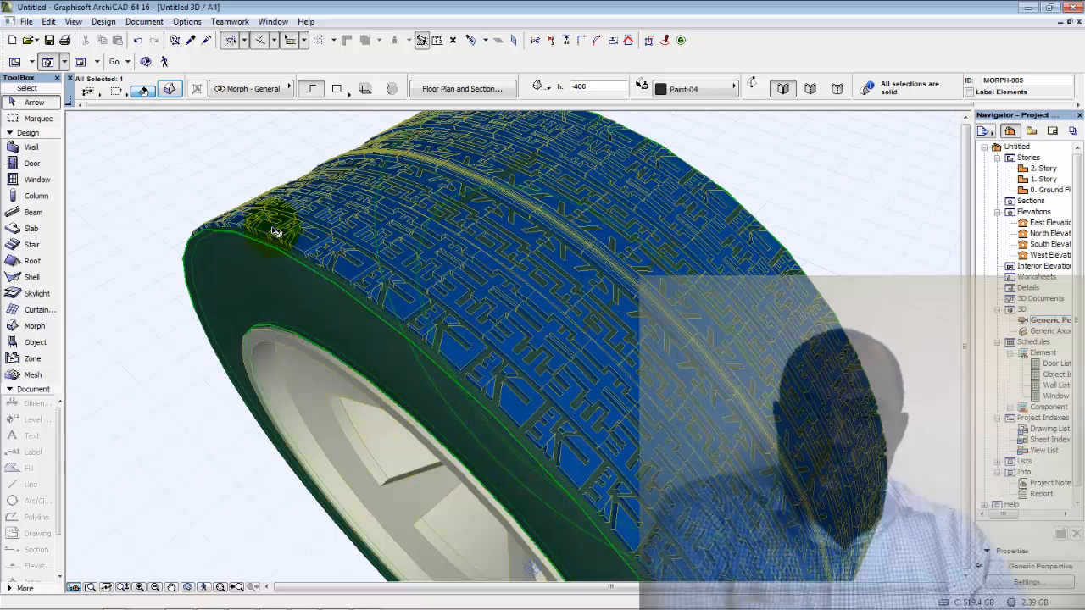
click(169, 90)
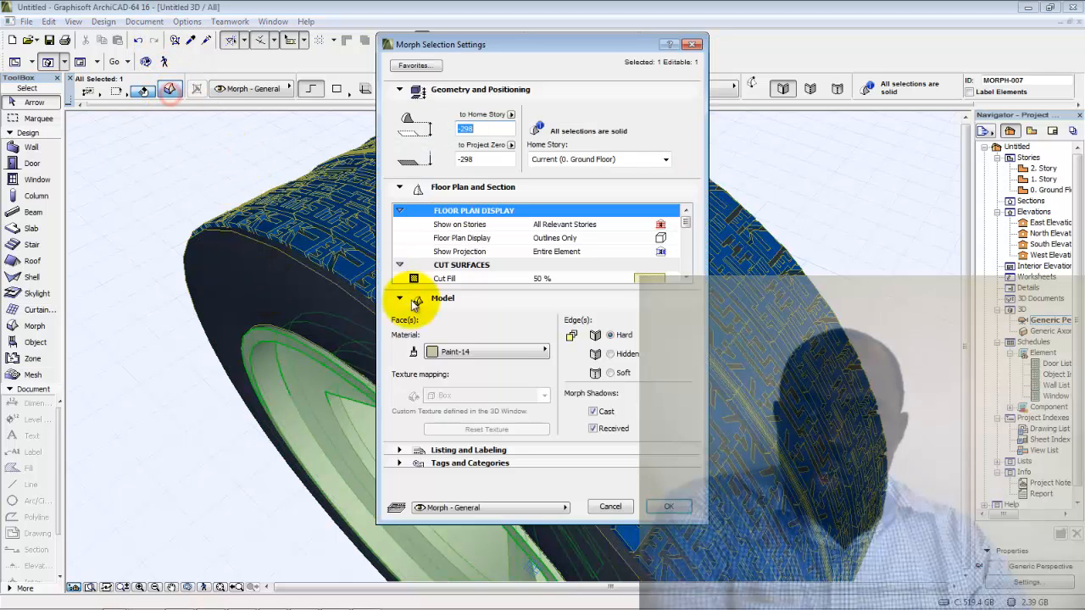
click(510, 351)
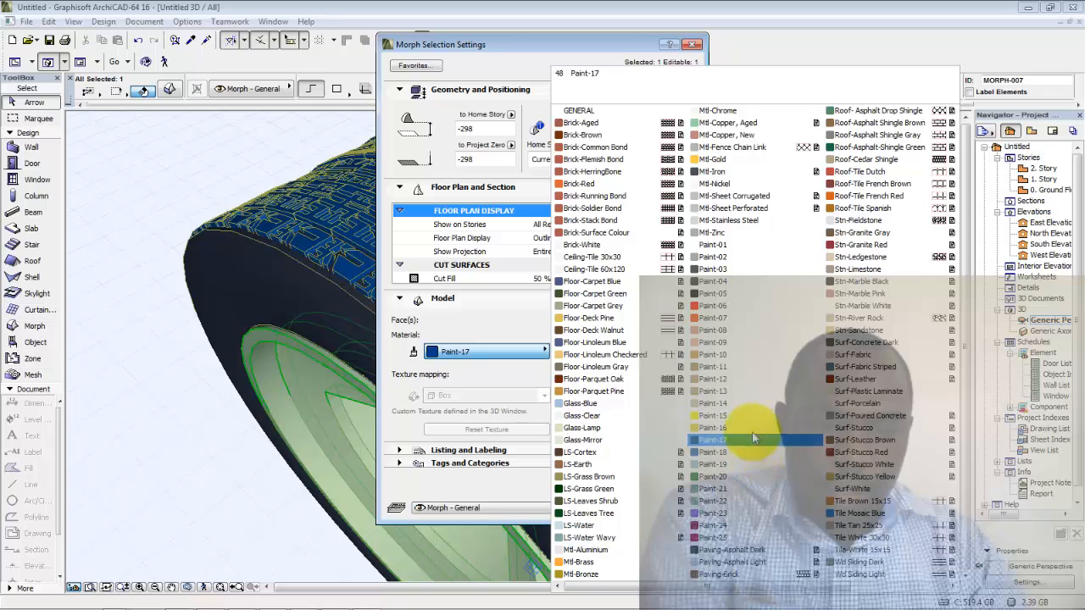
click(732, 112)
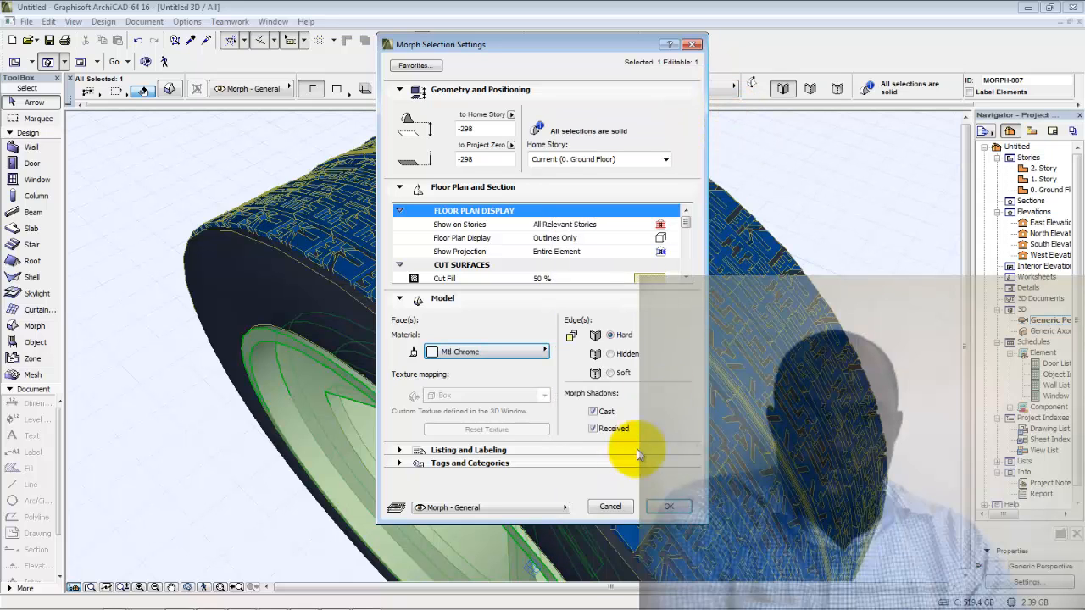
click(665, 507)
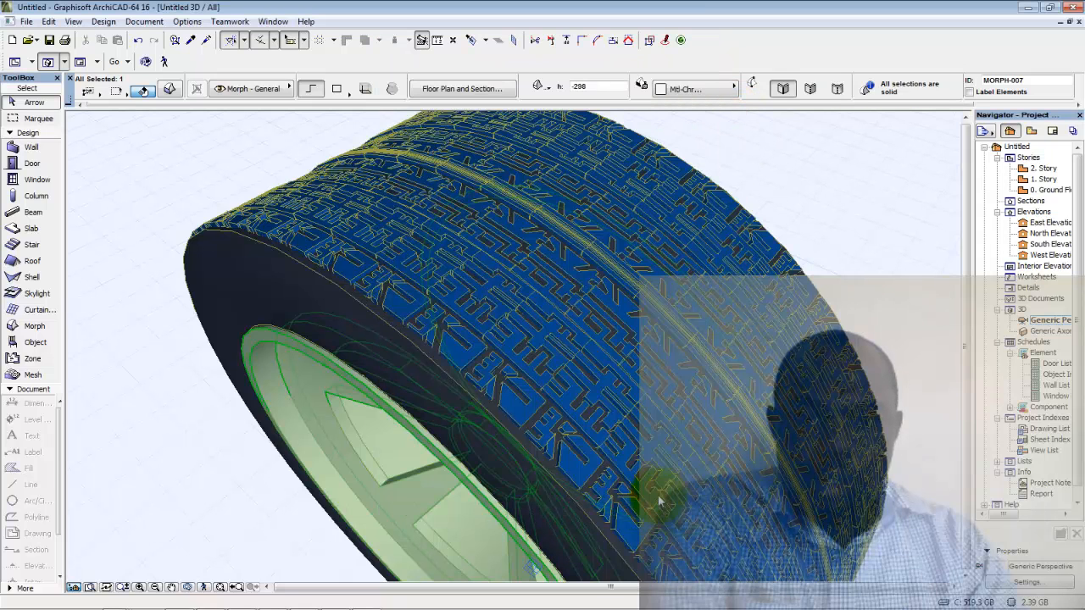
Set the rim morph's edges to Soft and inspect the spokes.
click(169, 91)
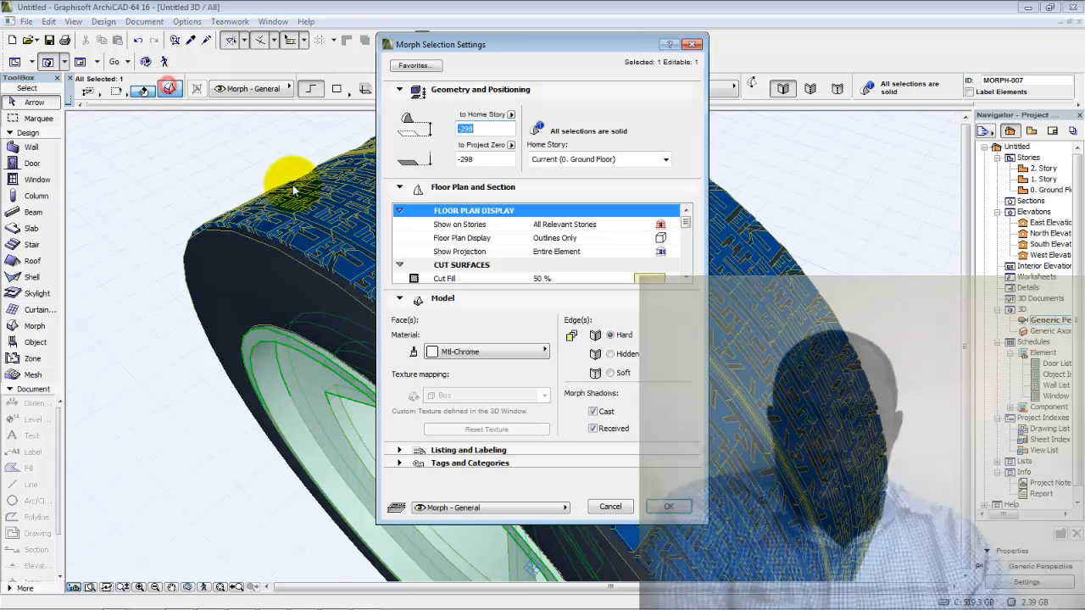
click(612, 375)
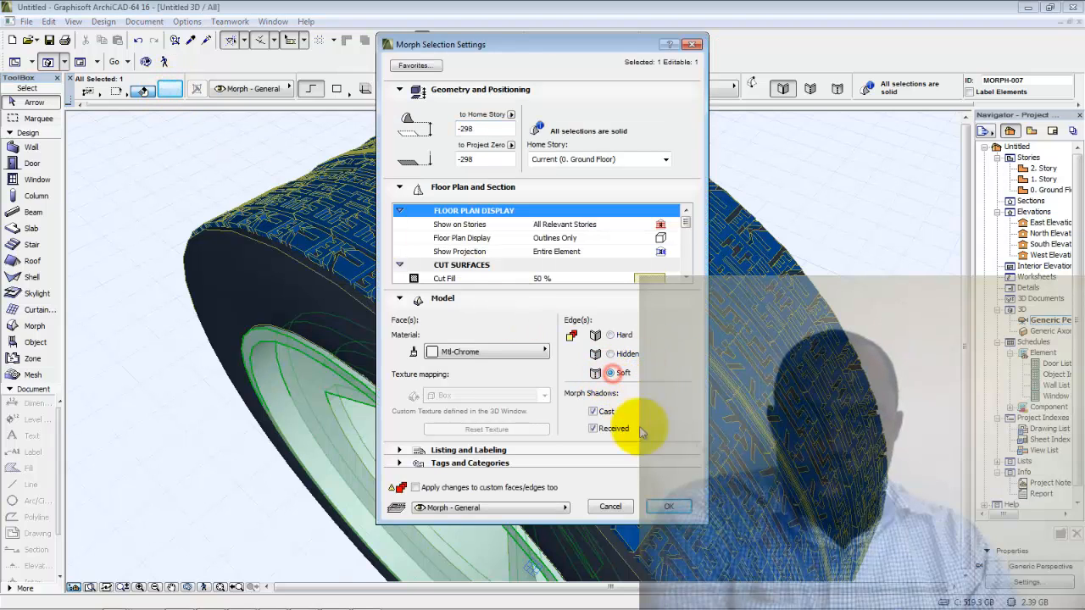
click(665, 508)
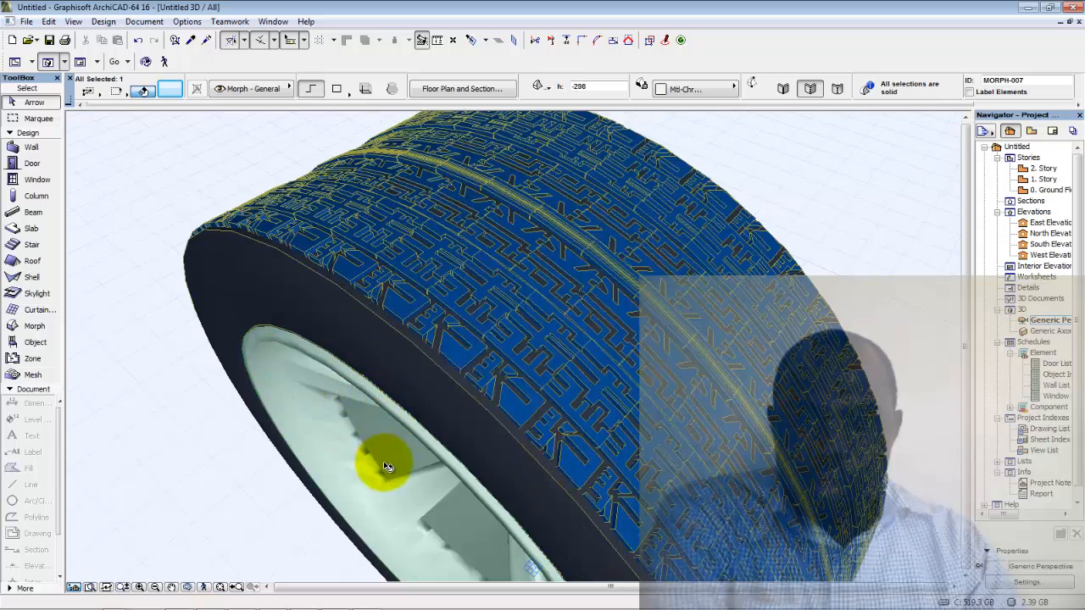
scroll(416, 424, up, 5)
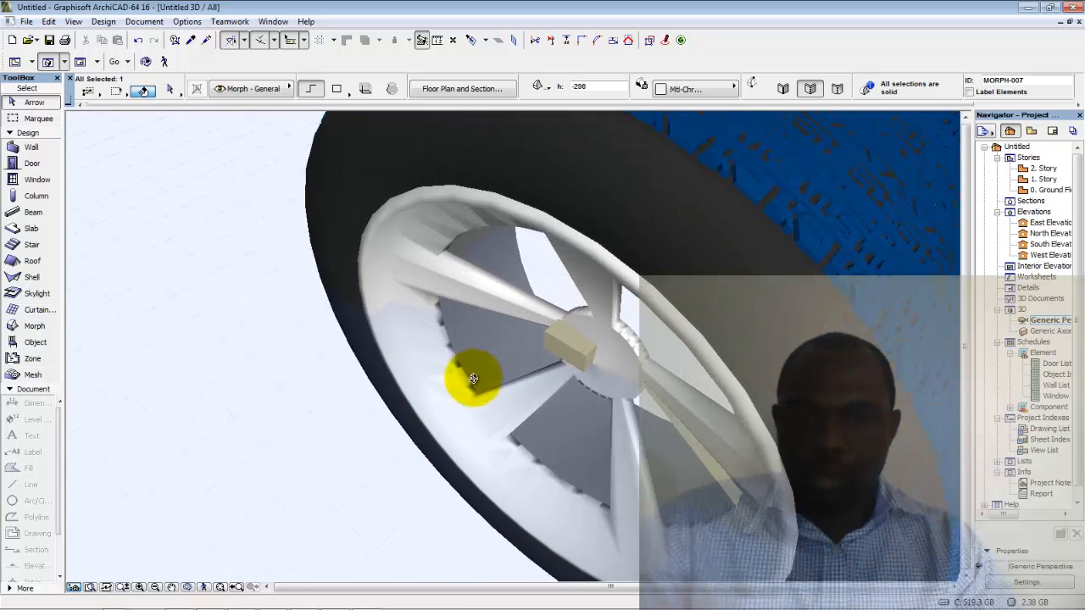
shift+middle_drag(473, 379, 542, 318)
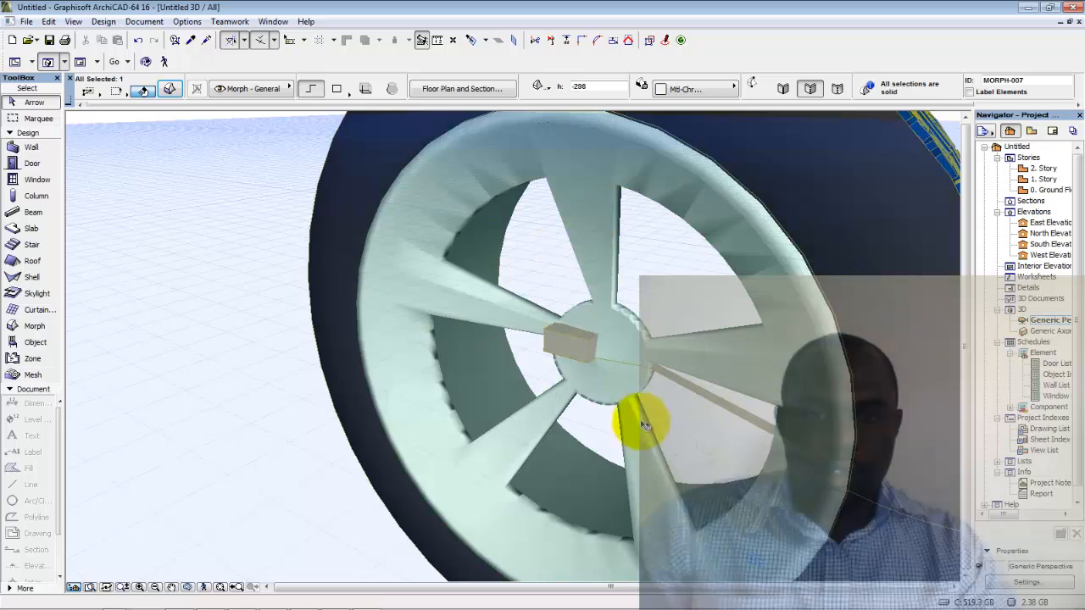
scroll(644, 424, down, 5)
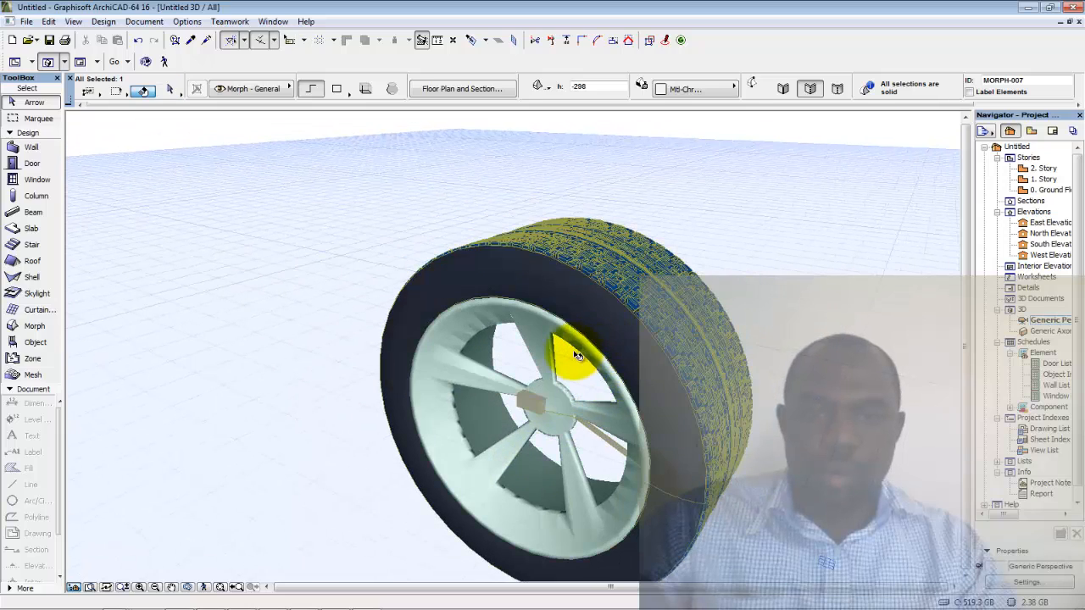
shift+middle_drag(576, 354, 607, 344)
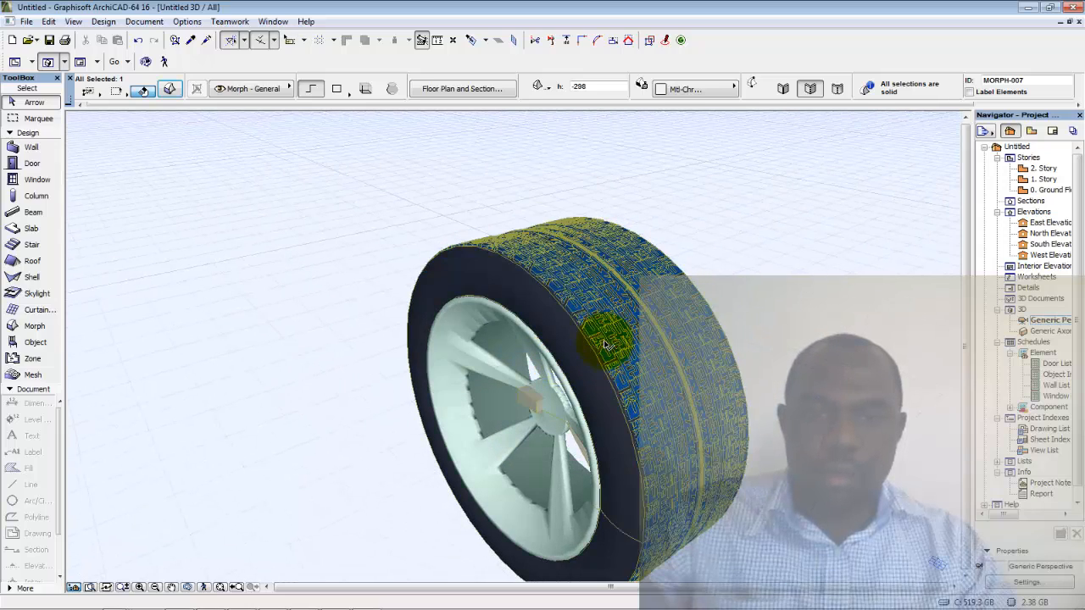
Try setting the edges of all grouped tread morphs to Soft, then undo the change.
scroll(607, 344, up, 2)
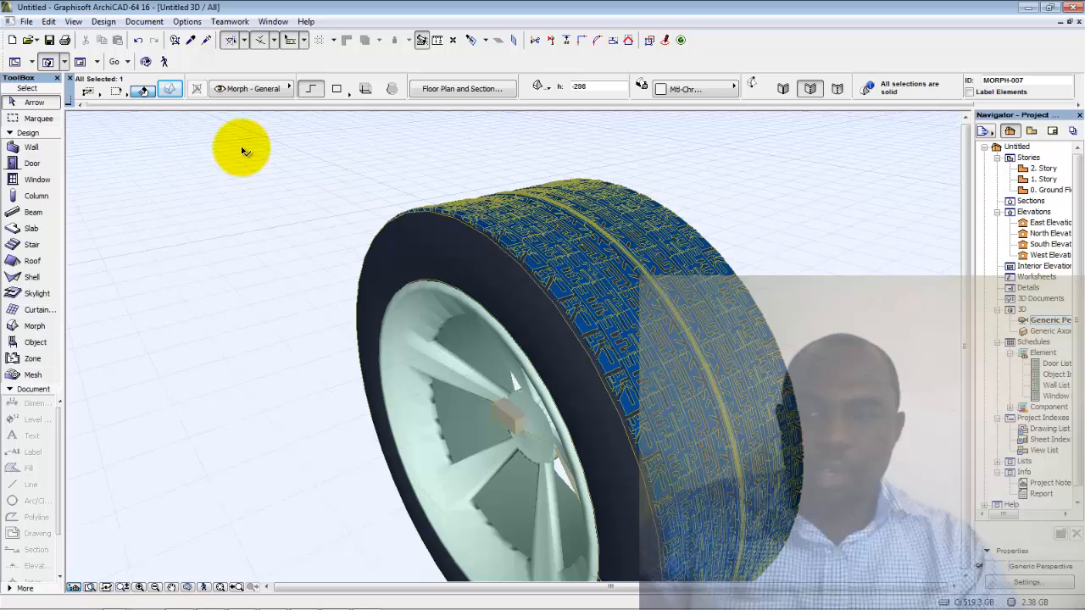
click(170, 90)
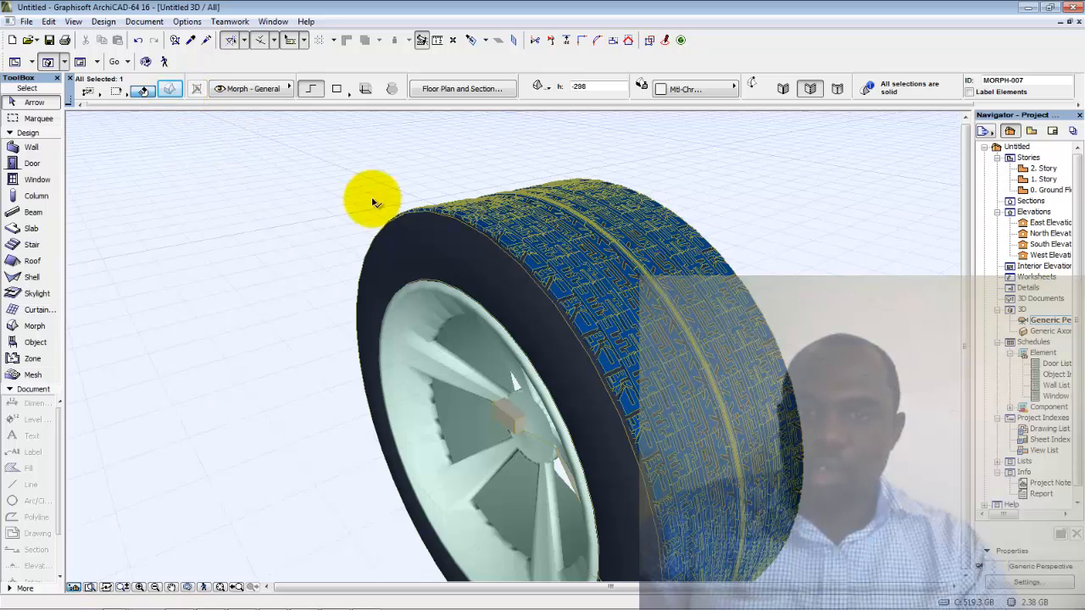
click(566, 287)
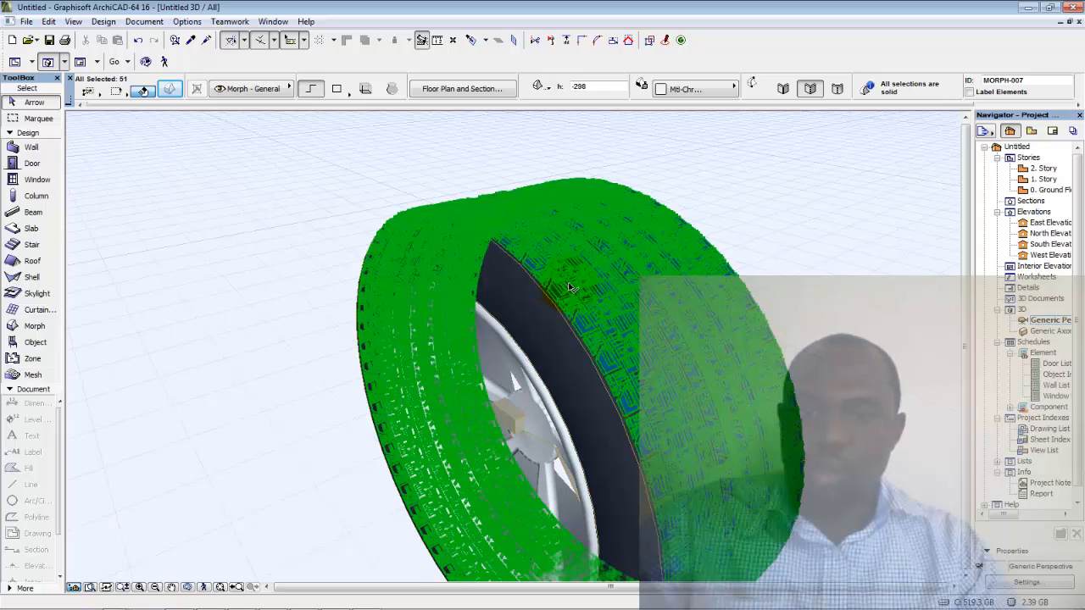
click(170, 89)
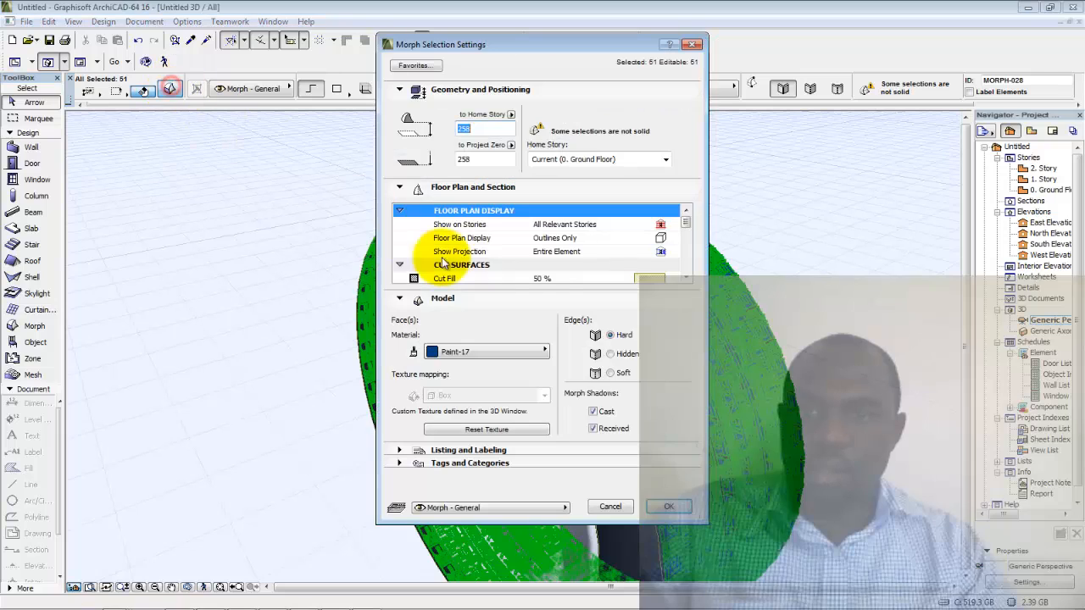
click(610, 374)
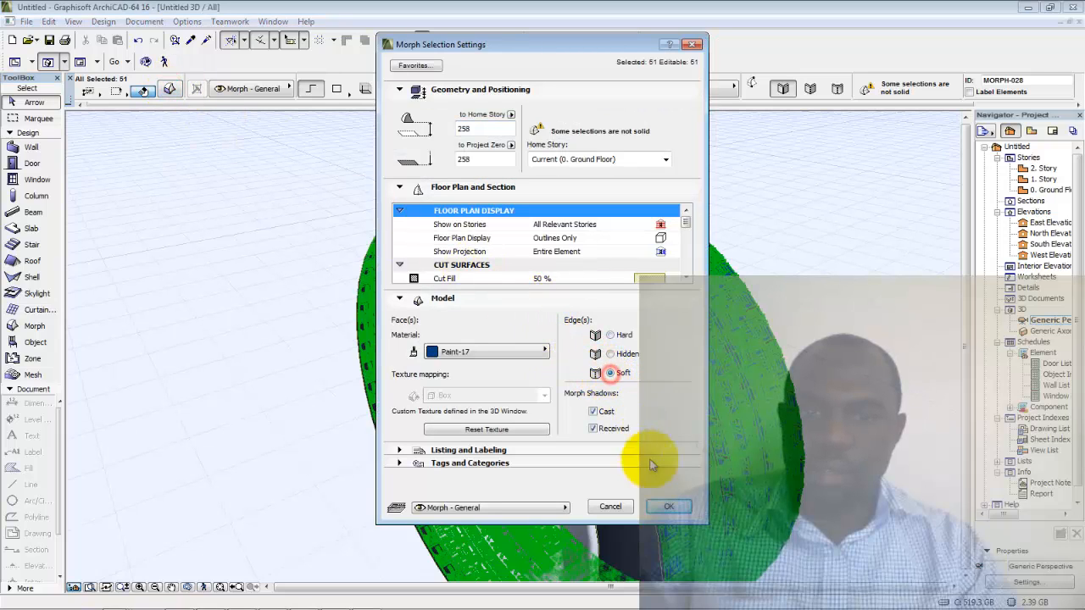
click(665, 507)
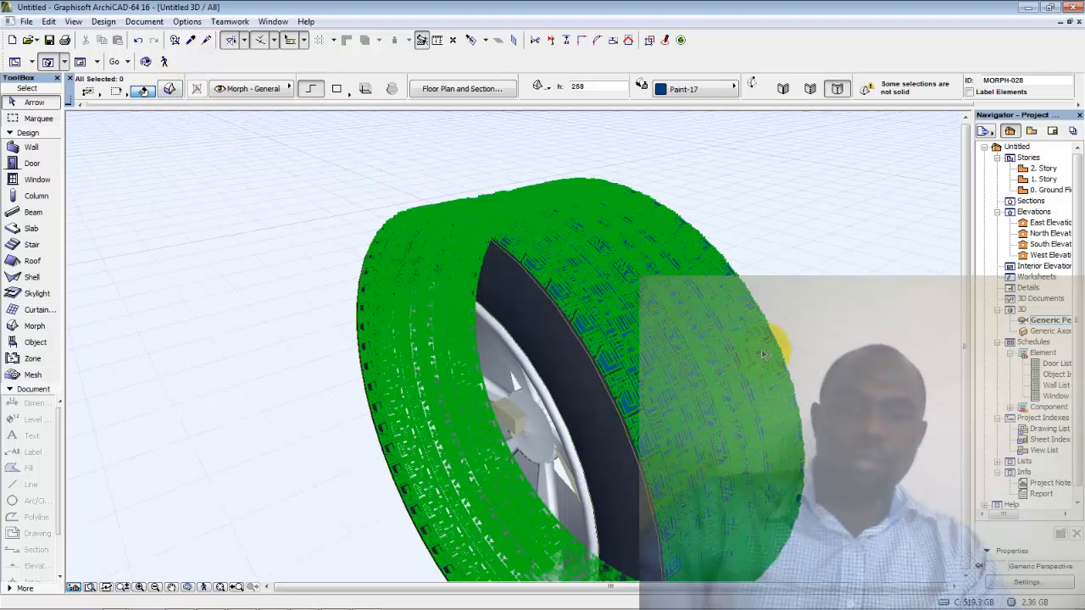
click(773, 306)
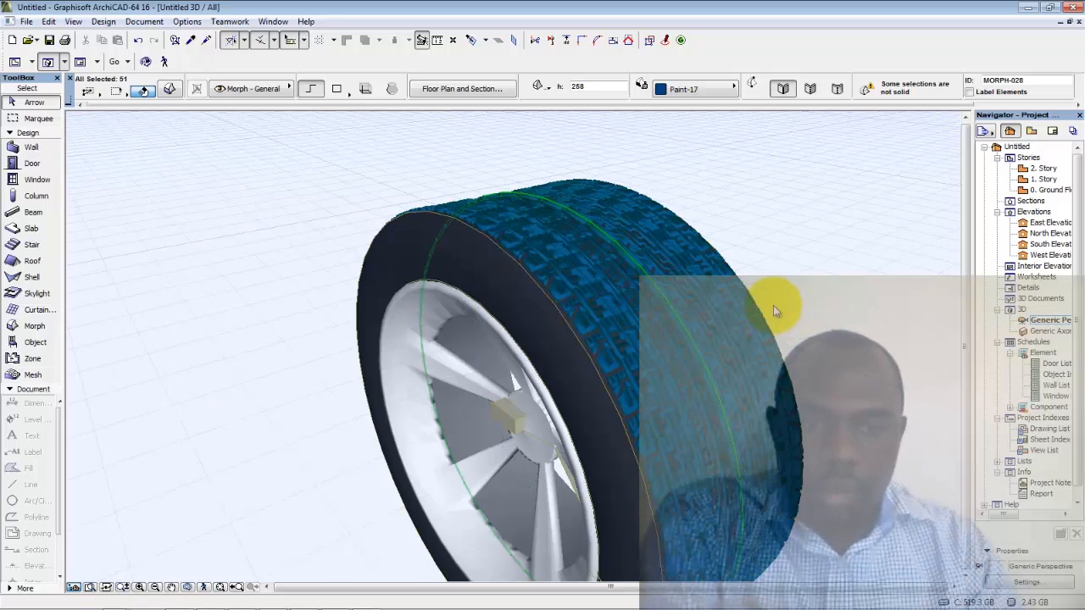
scroll(691, 315, up, 4)
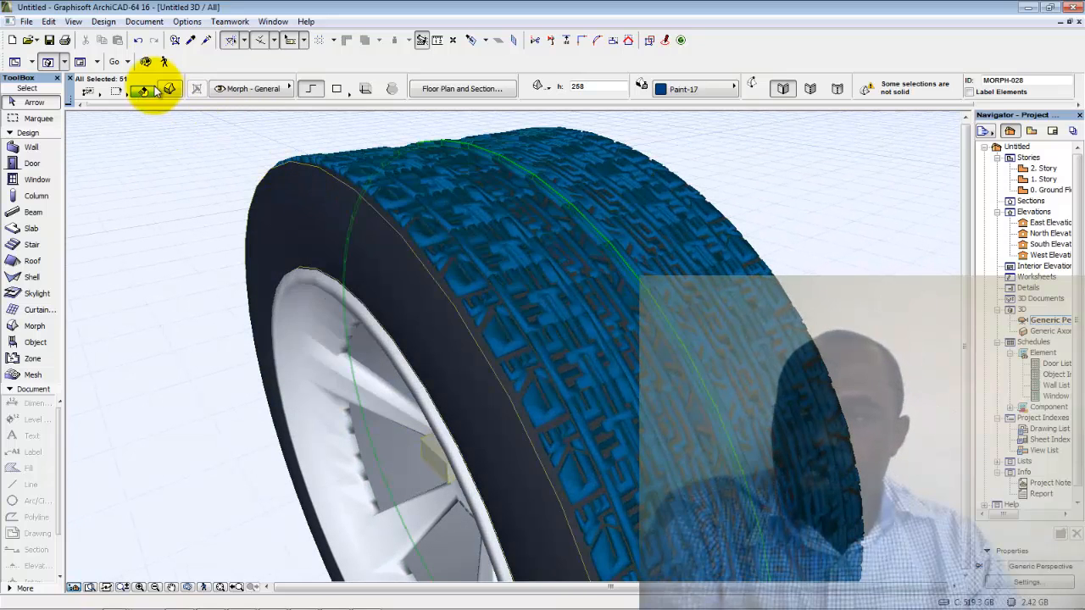
click(138, 40)
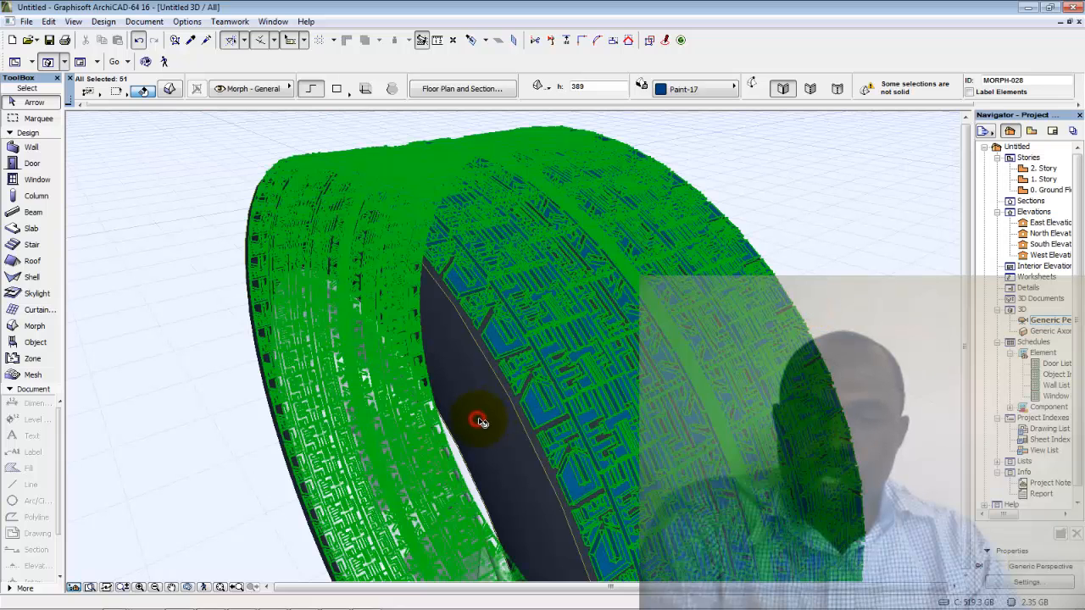
Set the edges of the tyre body morph to Soft and clear the selection.
click(168, 91)
click(610, 373)
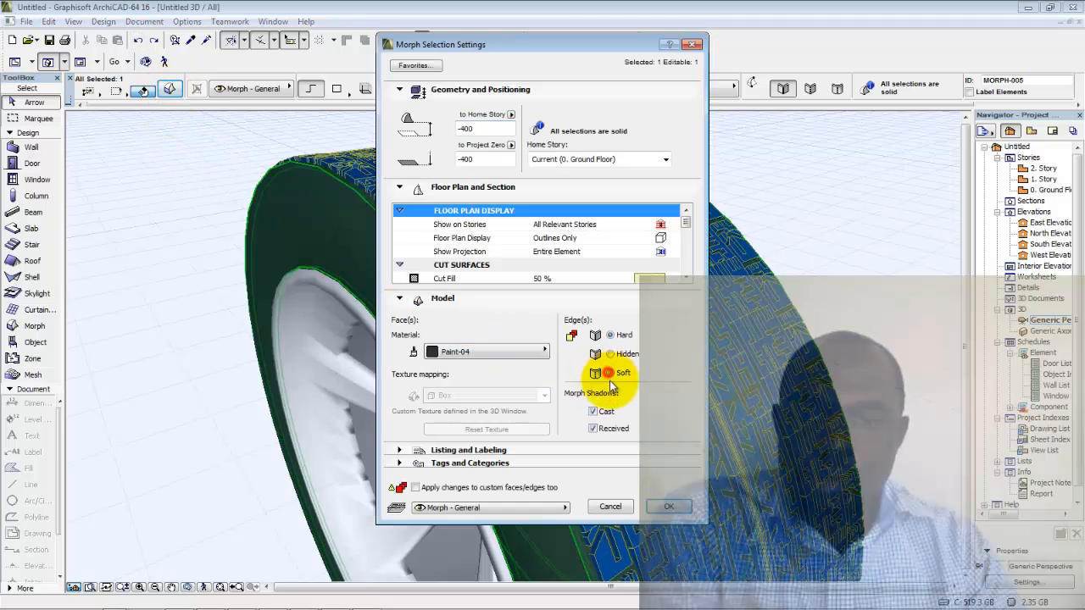
click(671, 507)
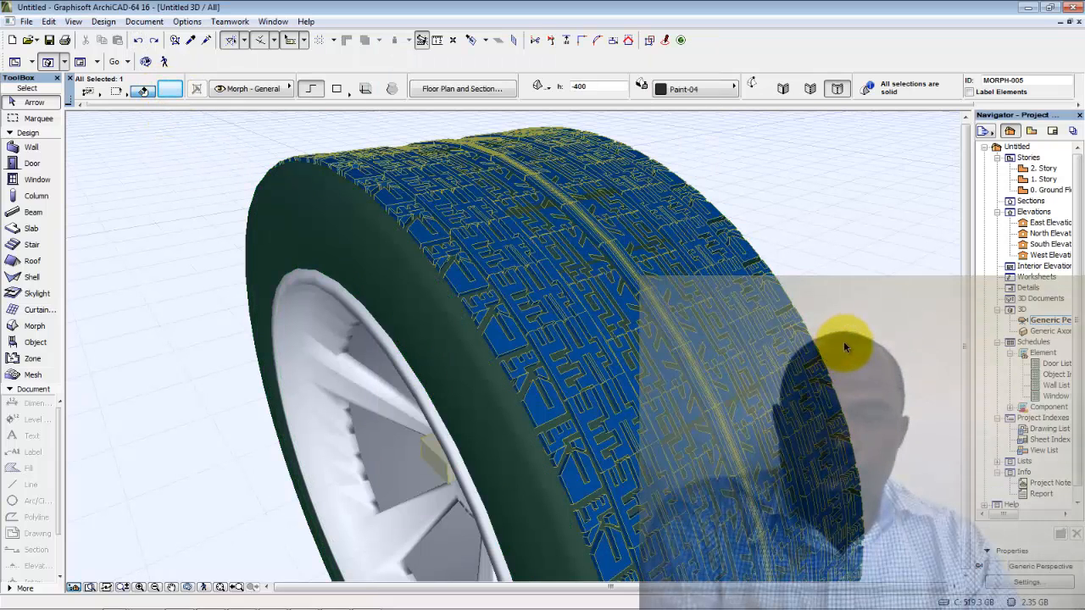
middle_drag(643, 332, 714, 214)
shift+middle_drag(685, 255, 779, 255)
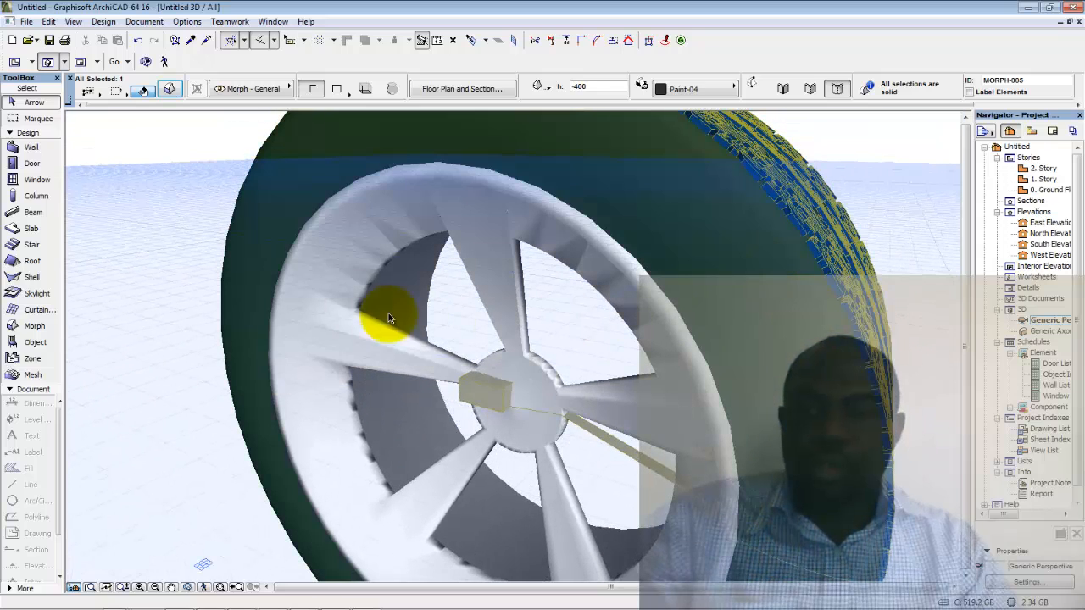
click(205, 130)
click(173, 172)
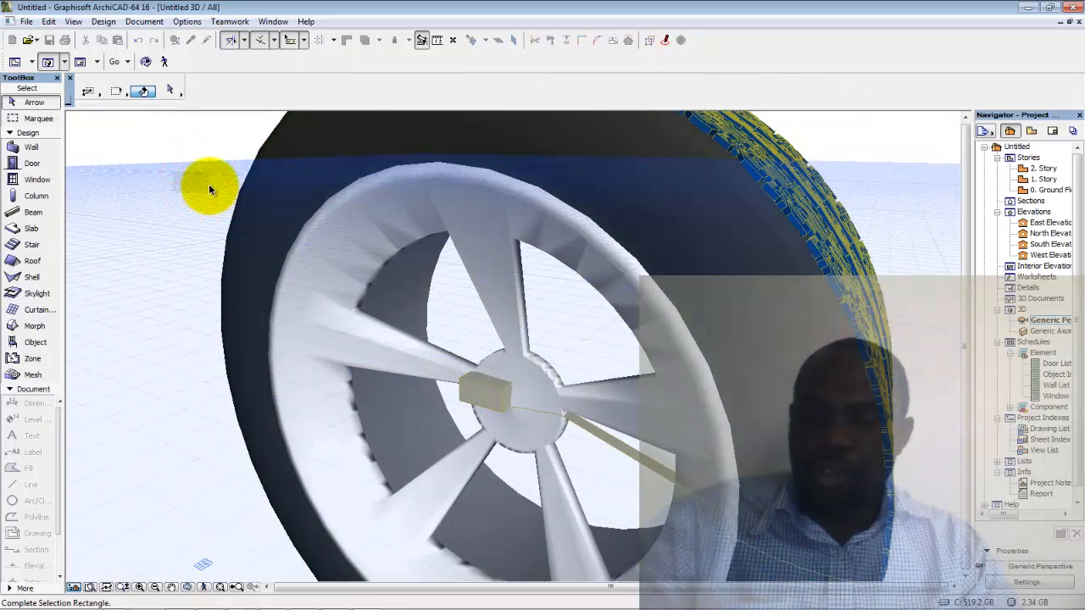
click(331, 220)
click(196, 178)
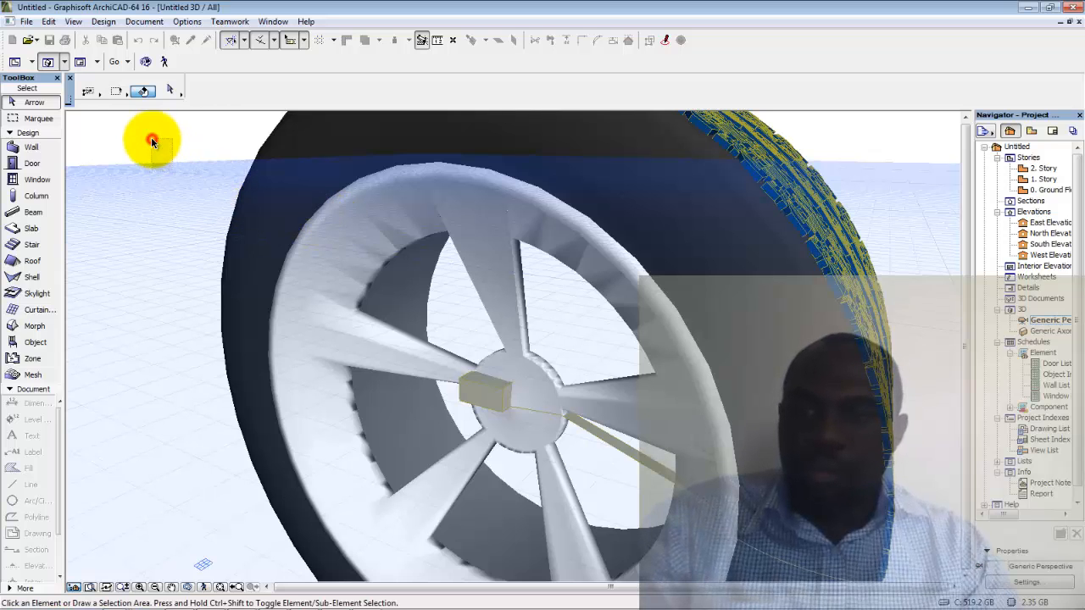
middle_drag(657, 286, 632, 350)
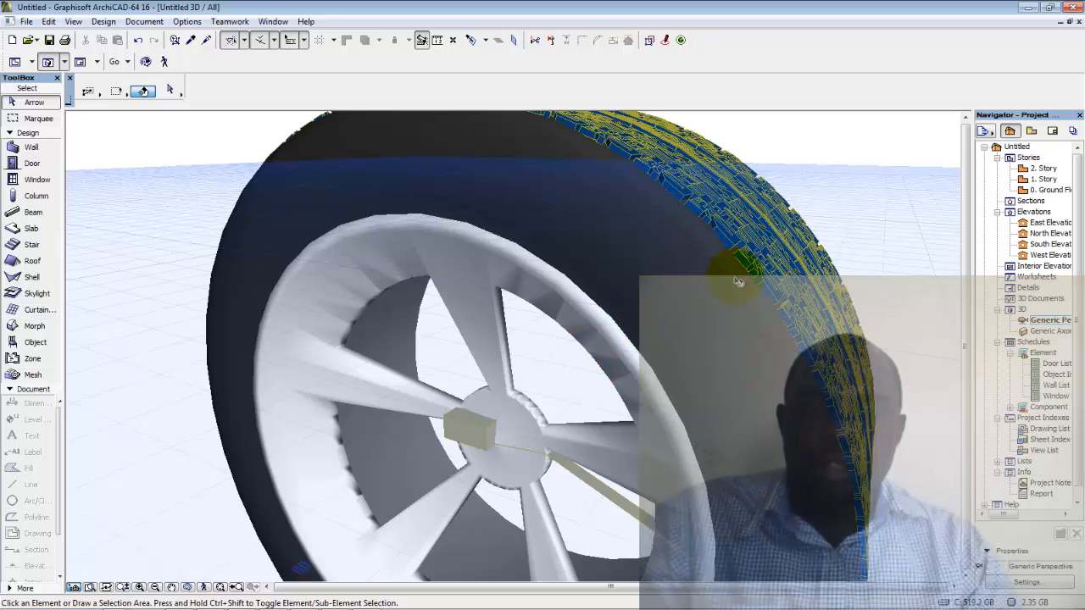
shift+middle_drag(738, 282, 734, 322)
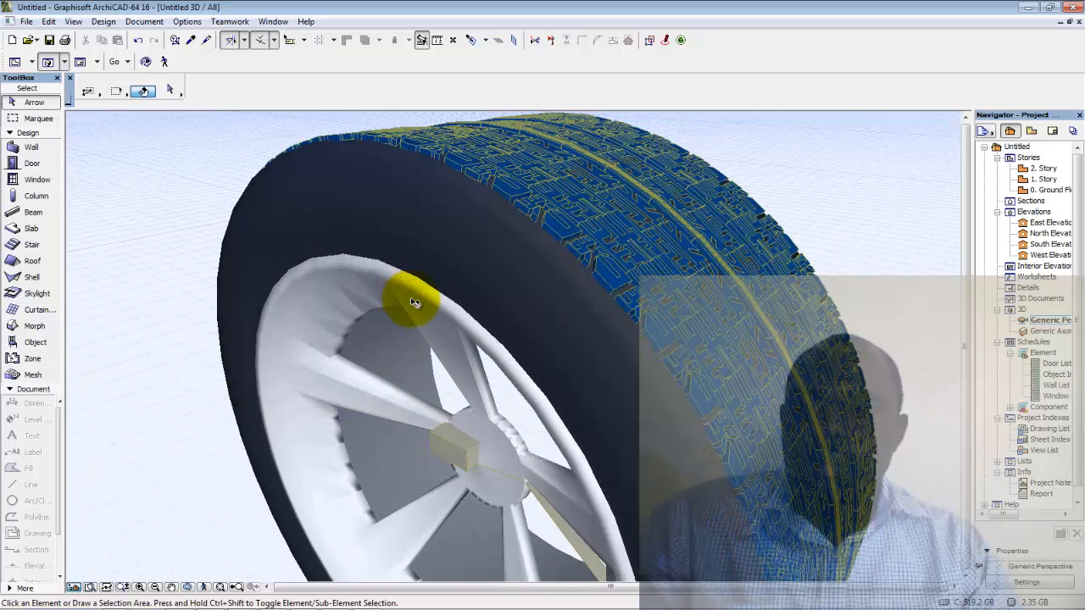
click(555, 212)
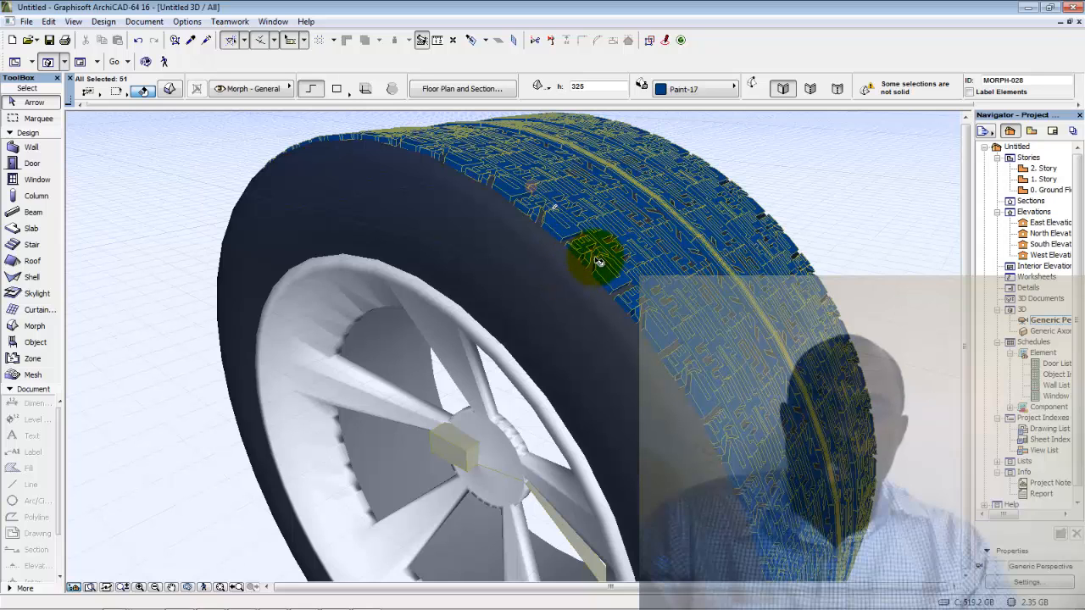
click(885, 251)
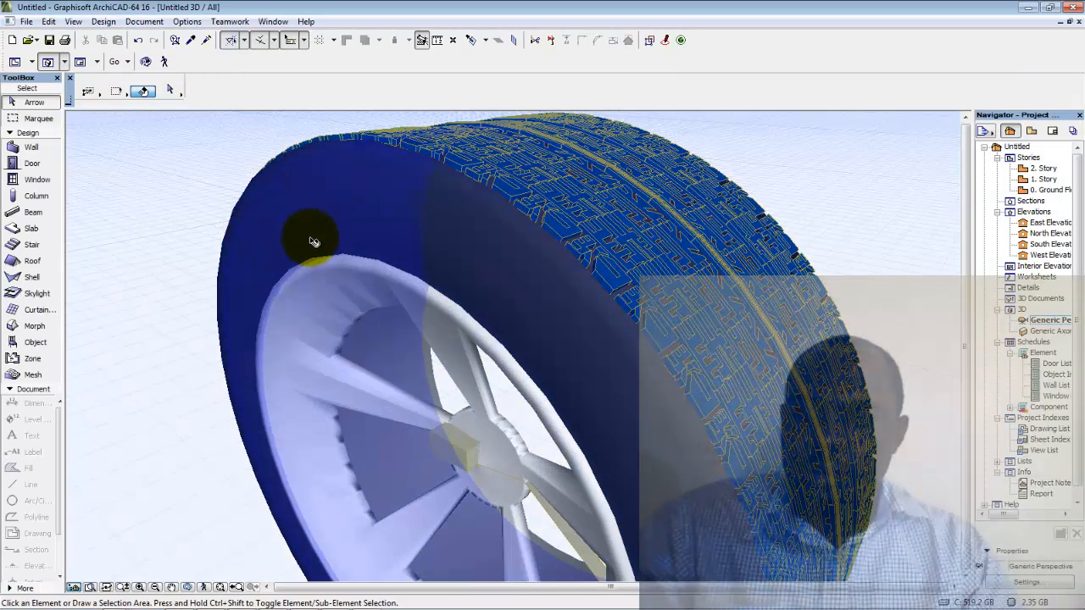
Save the project in the glass cup folder as an ArchiCAD Solo Project named tyre2 tutorial.
key(ctrl+s)
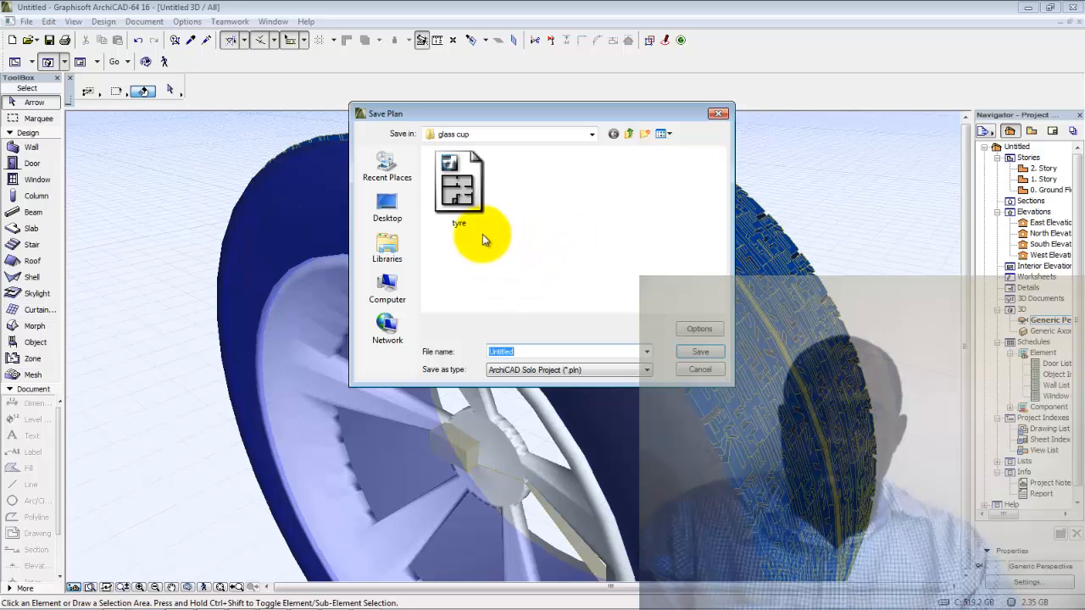
click(484, 206)
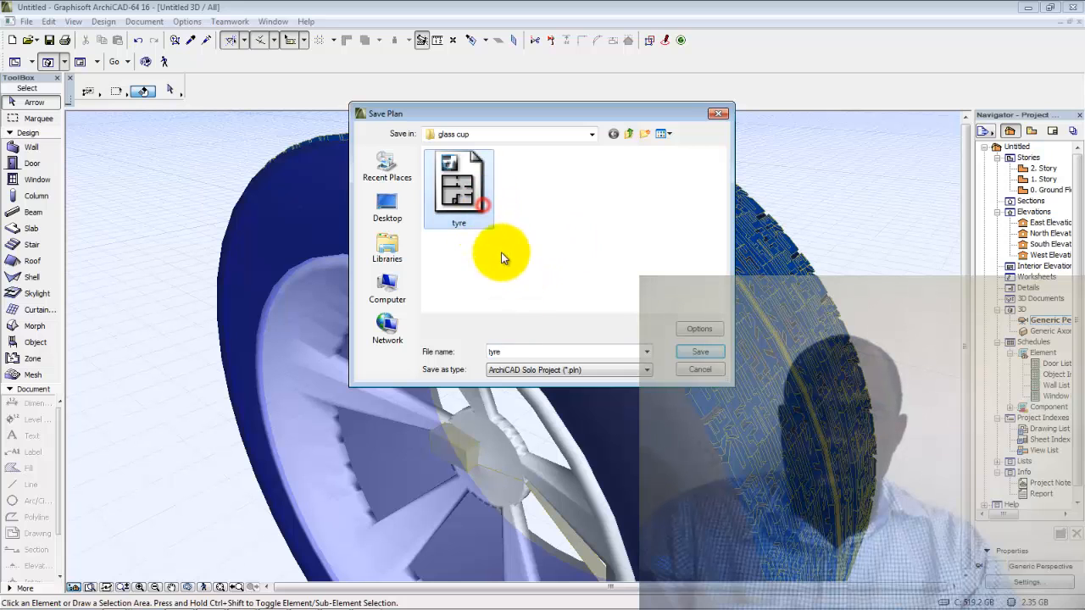
double_click(509, 350)
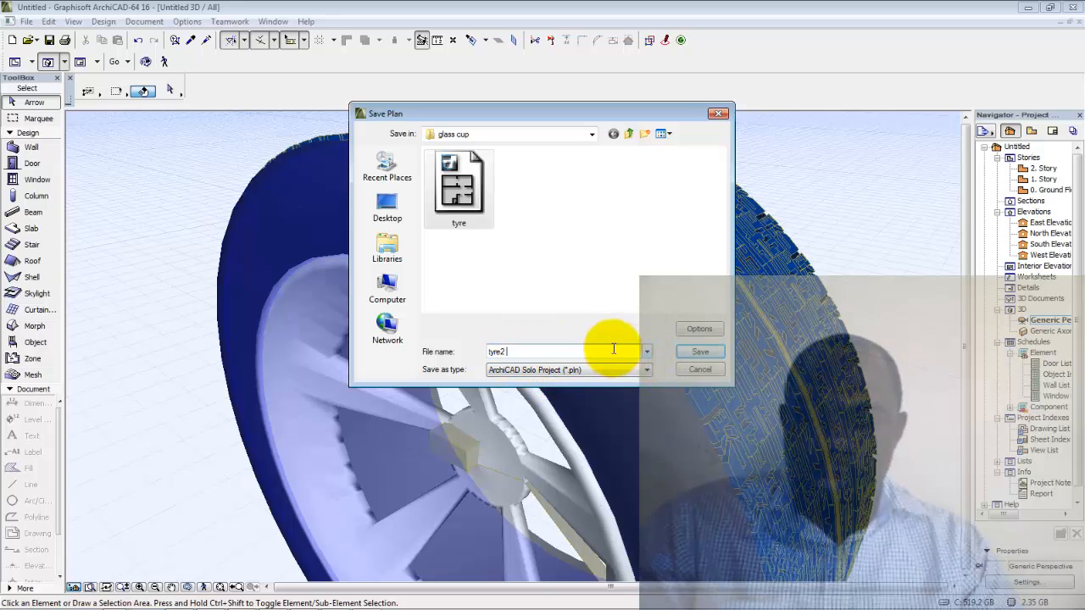
text(turori)
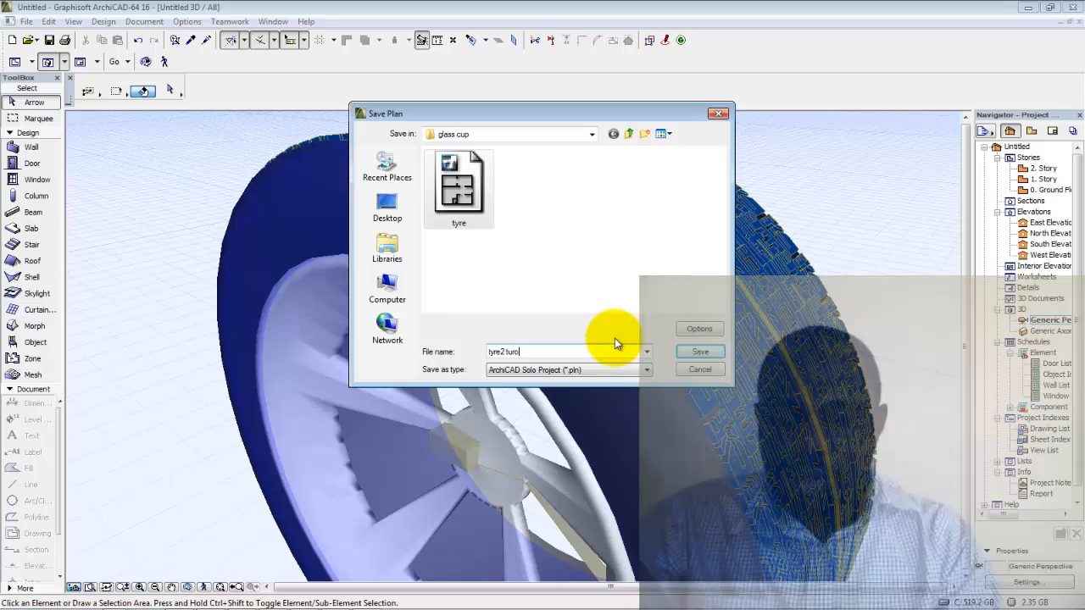
key(BackSpace)
key(BackSpace)
key(BackSpace)
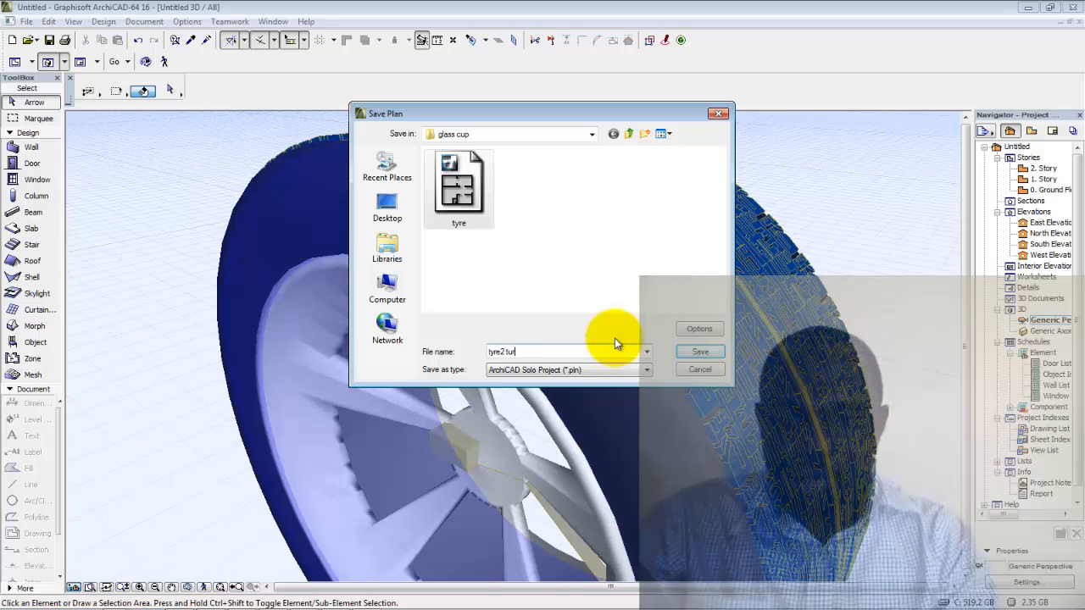
text(torial)
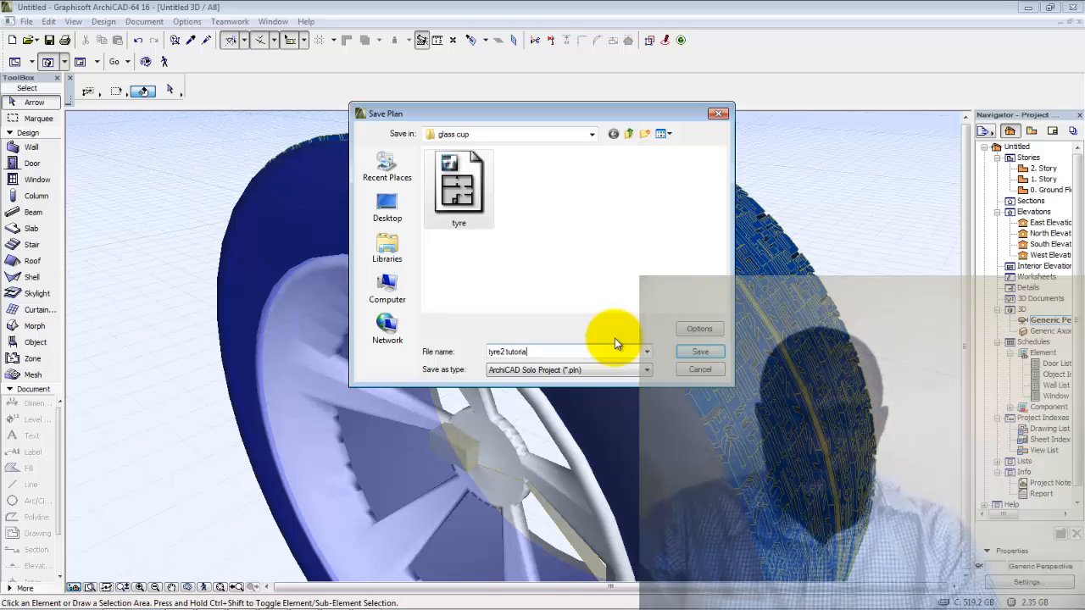
click(702, 356)
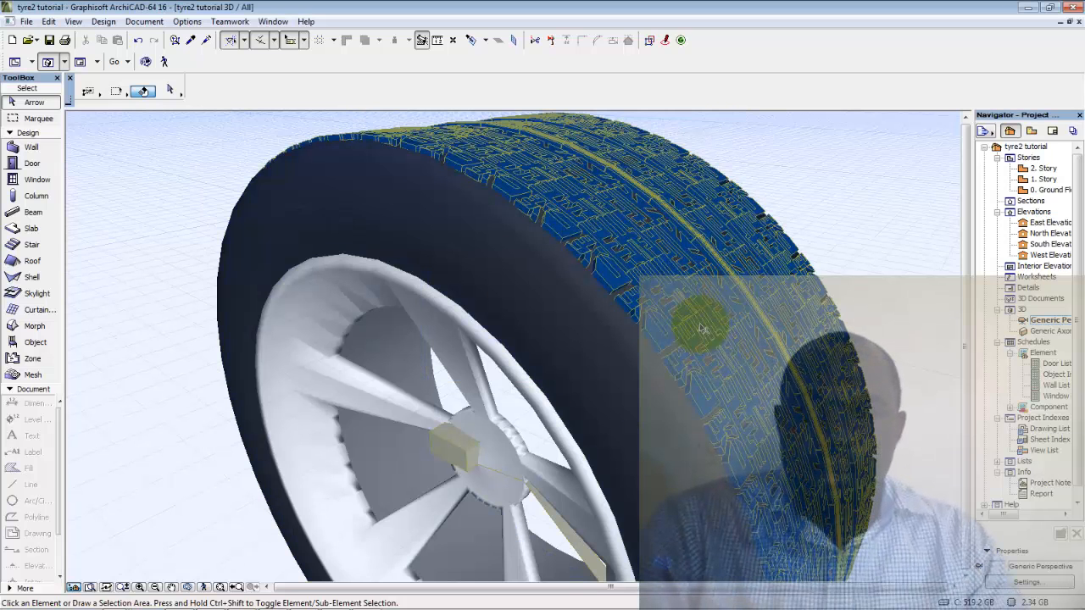
click(202, 142)
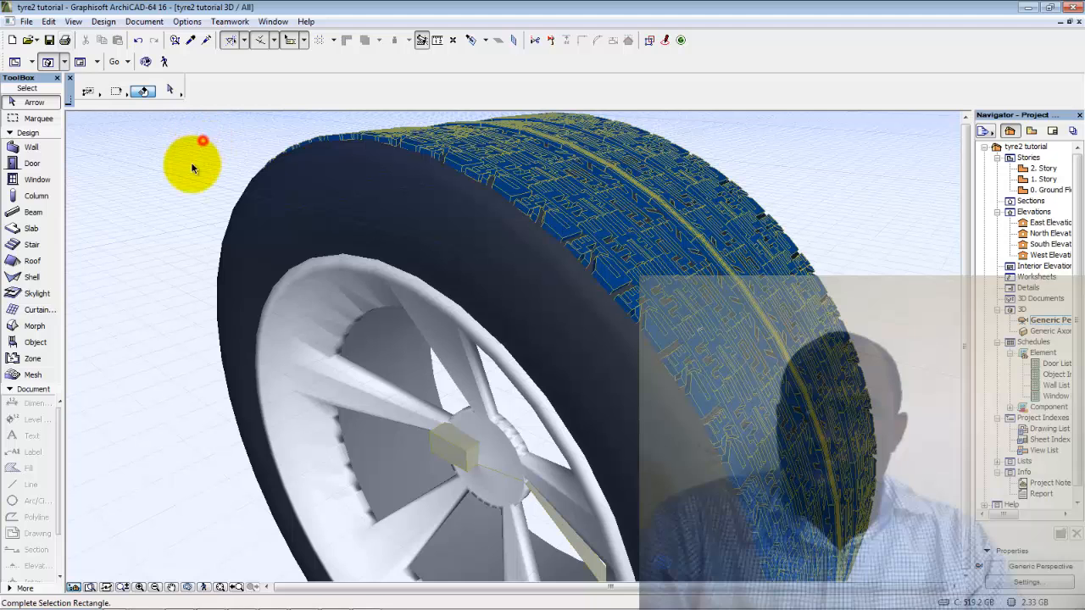
click(189, 166)
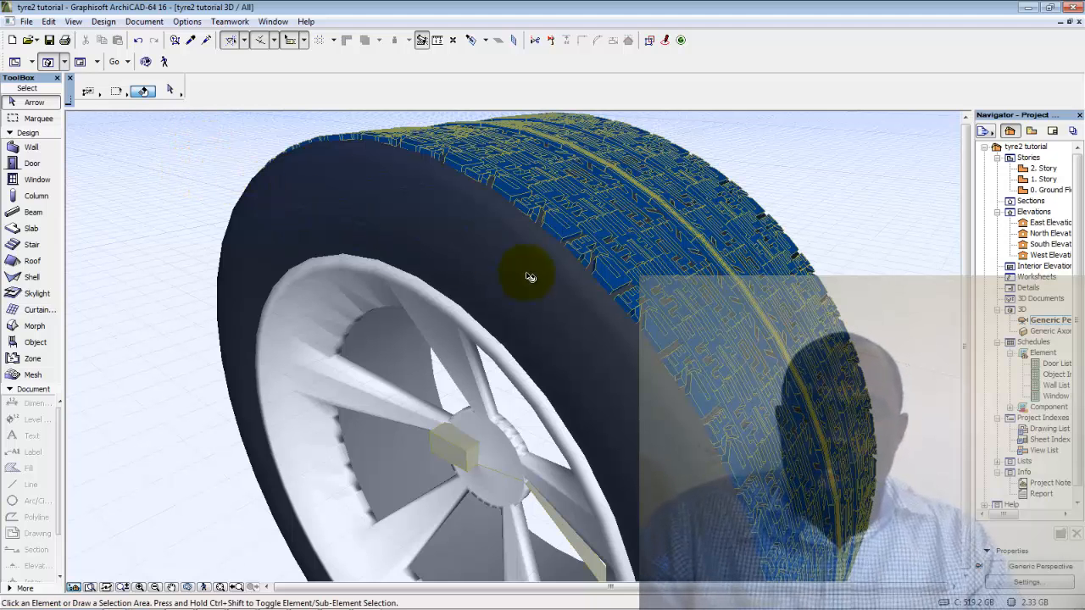
Add a new layer in the model view layer settings, entering Morph as its name.
middle_drag(525, 404, 530, 391)
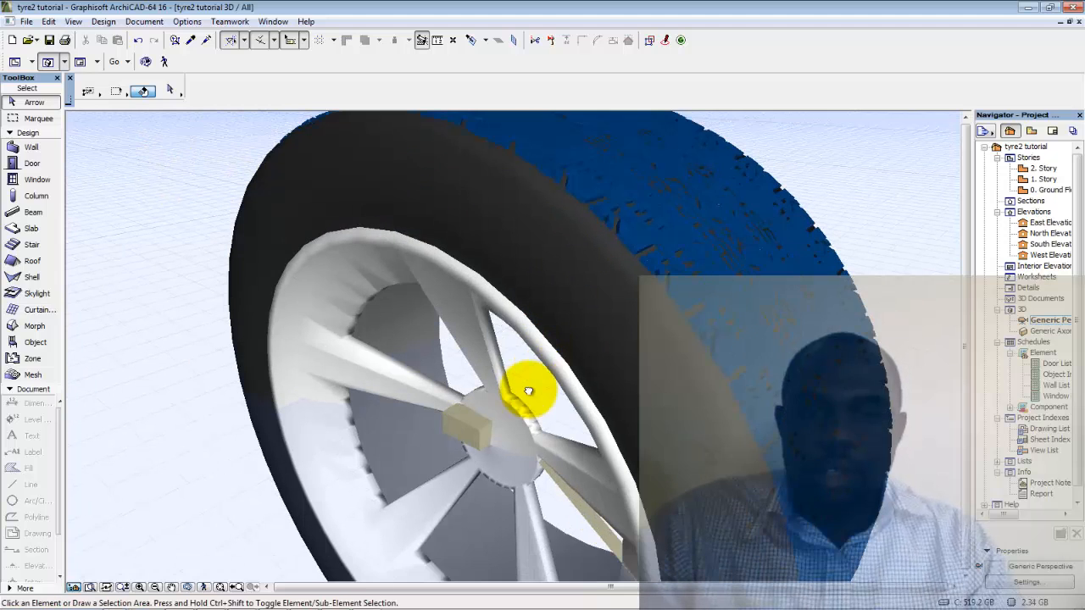
click(144, 21)
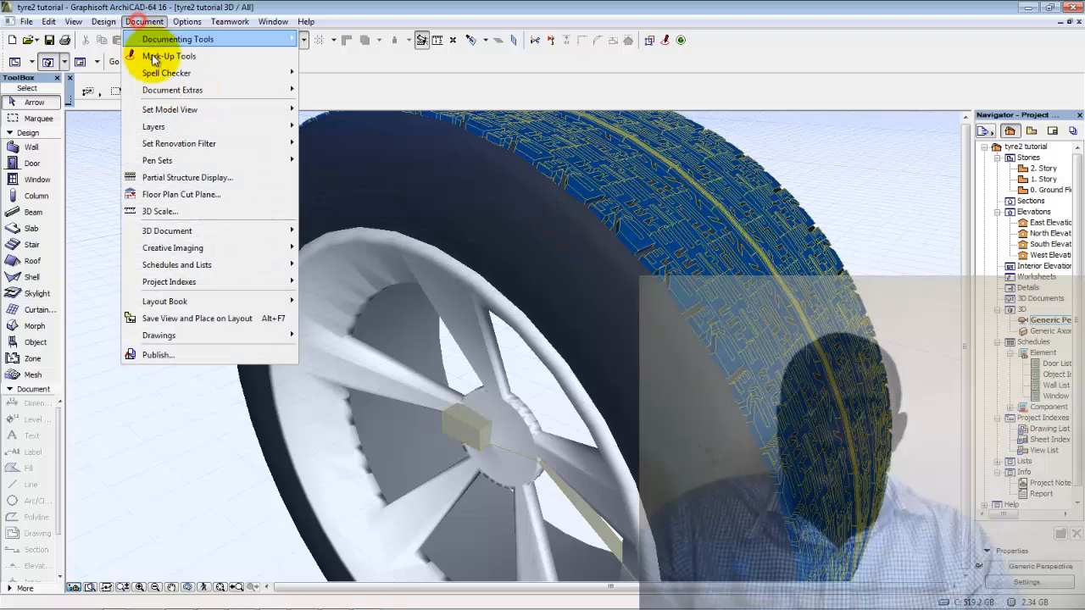
mouse_move(278, 127)
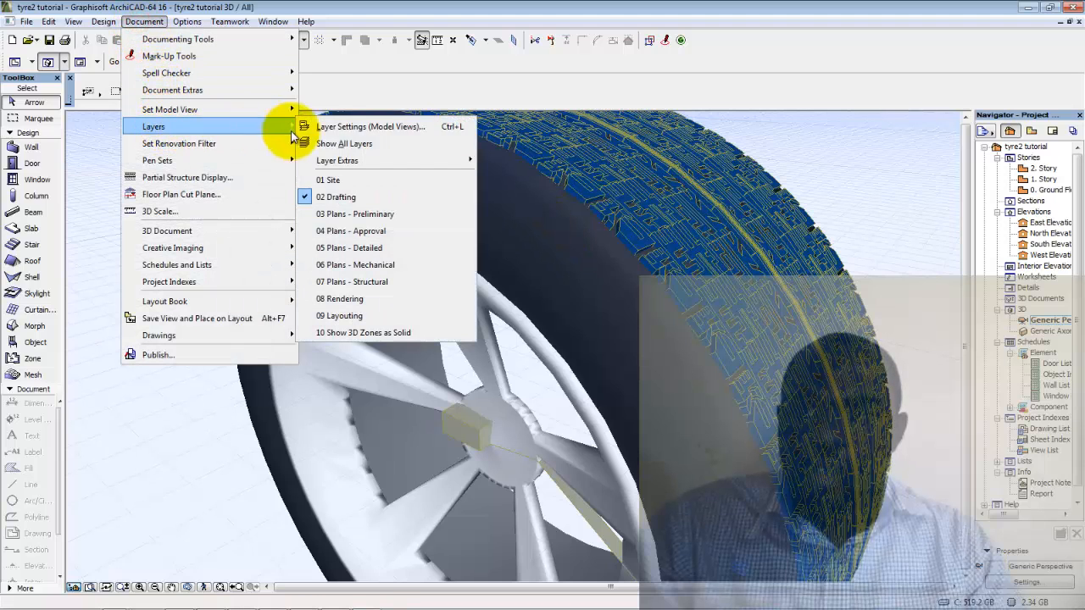
click(343, 128)
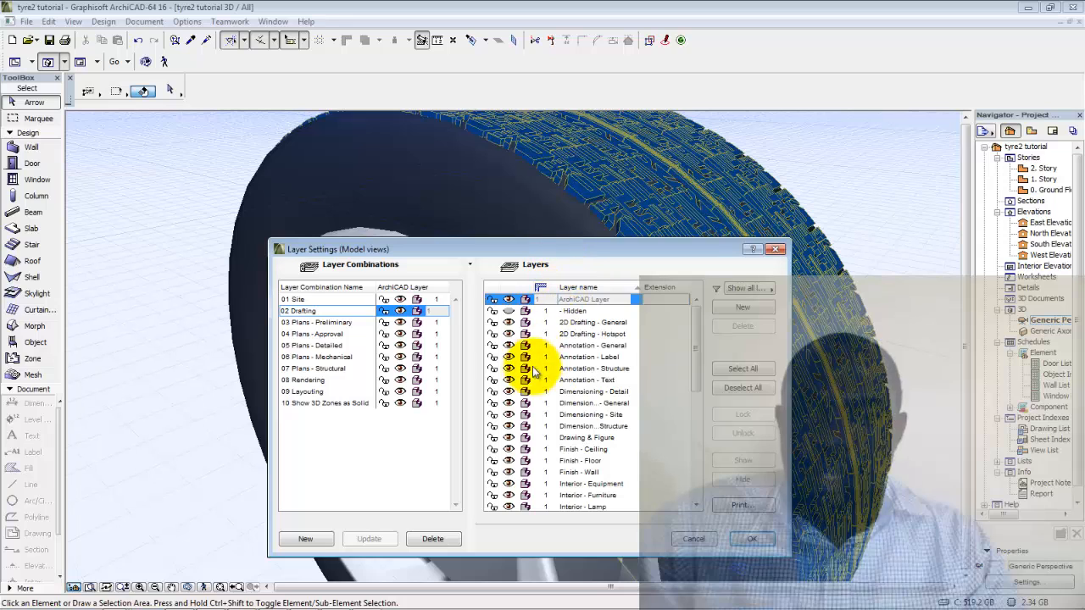
click(739, 307)
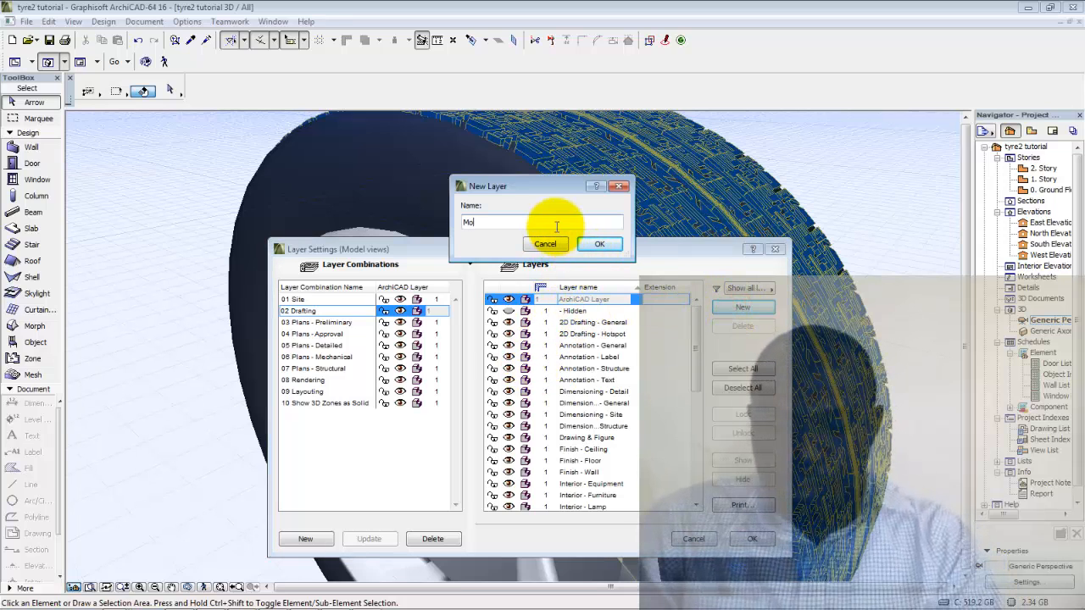
text(Morph)
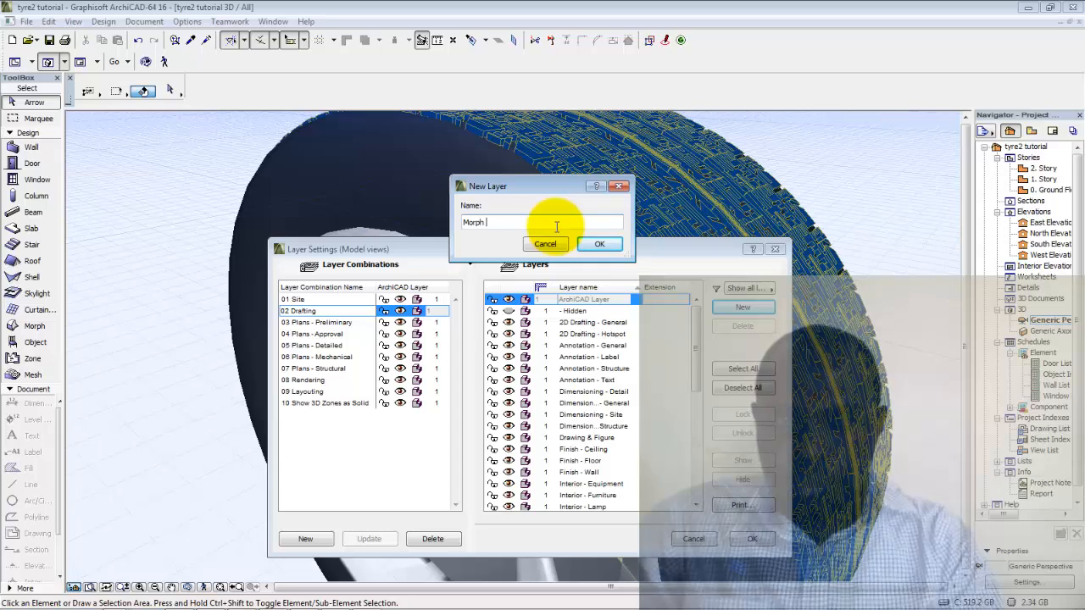